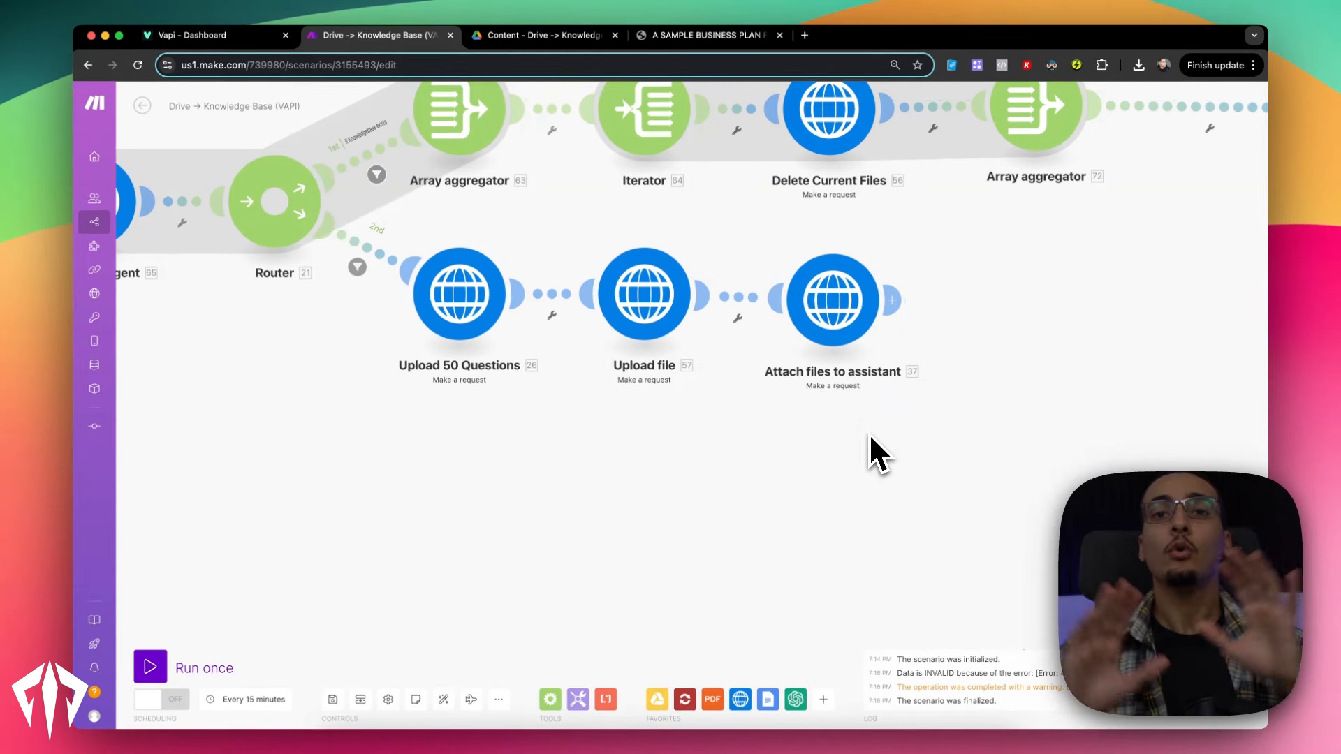
Upload SampleFoodBusinessPlanOklahomaState.pdf from the recent browser downloads into the Content - Drive -> Knowledge Base folder in Google Drive
{"action": "scroll", "coordinate": [884, 503], "scroll_direction": "down", "scroll_amount": 5}
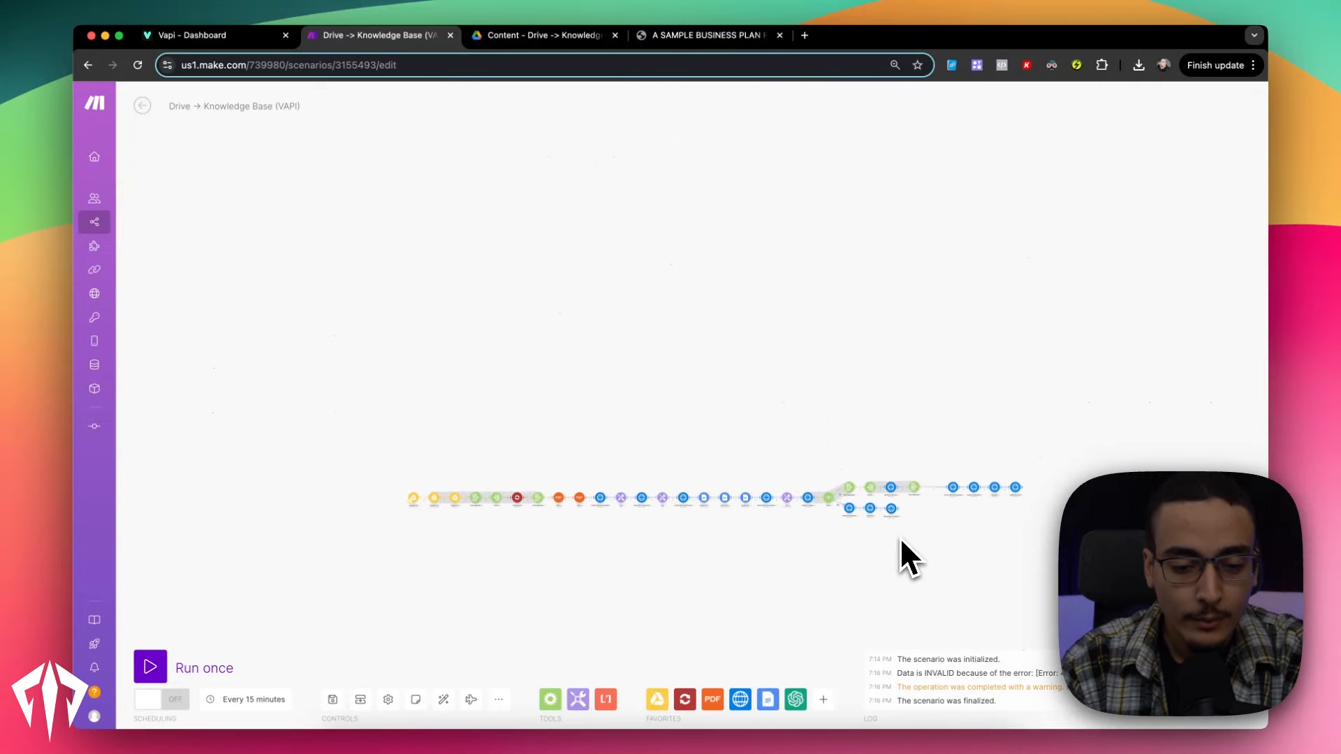
{"action": "scroll", "coordinate": [785, 531], "scroll_direction": "up", "scroll_amount": 5}
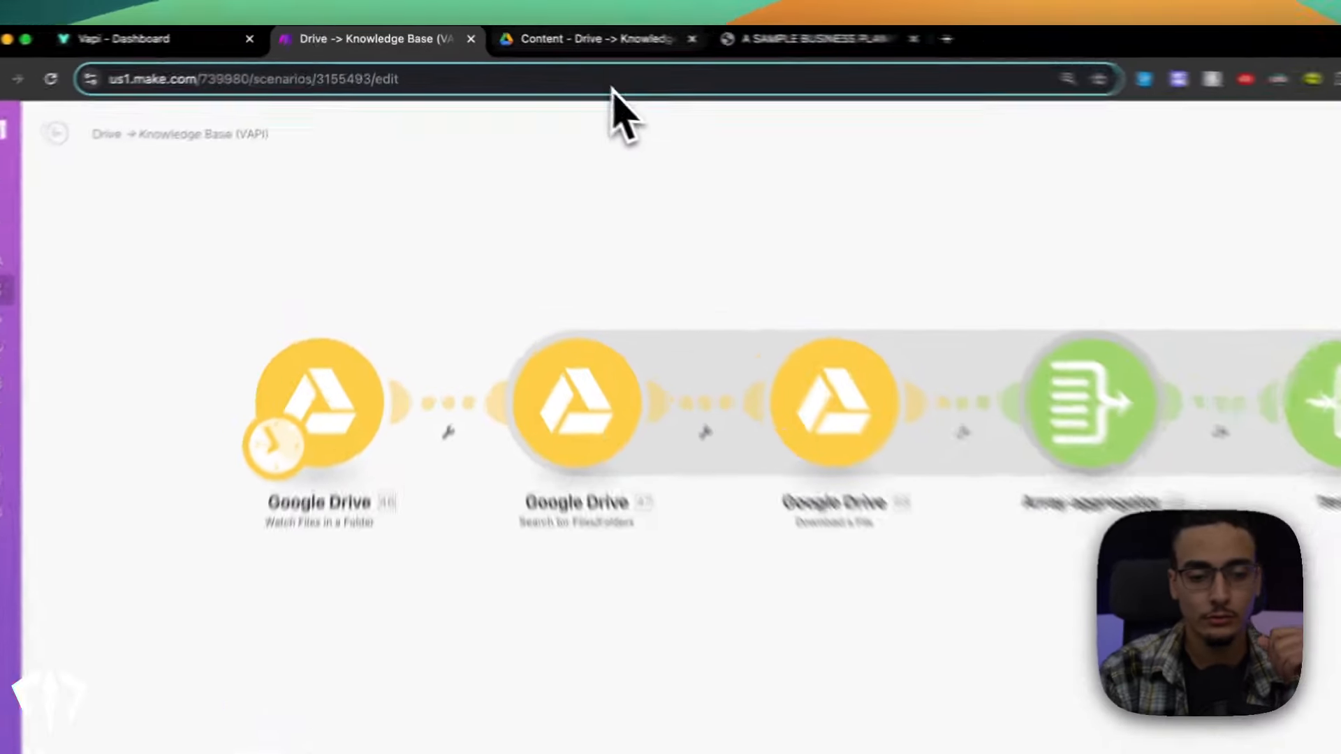
{"action": "left_click", "coordinate": [538, 35]}
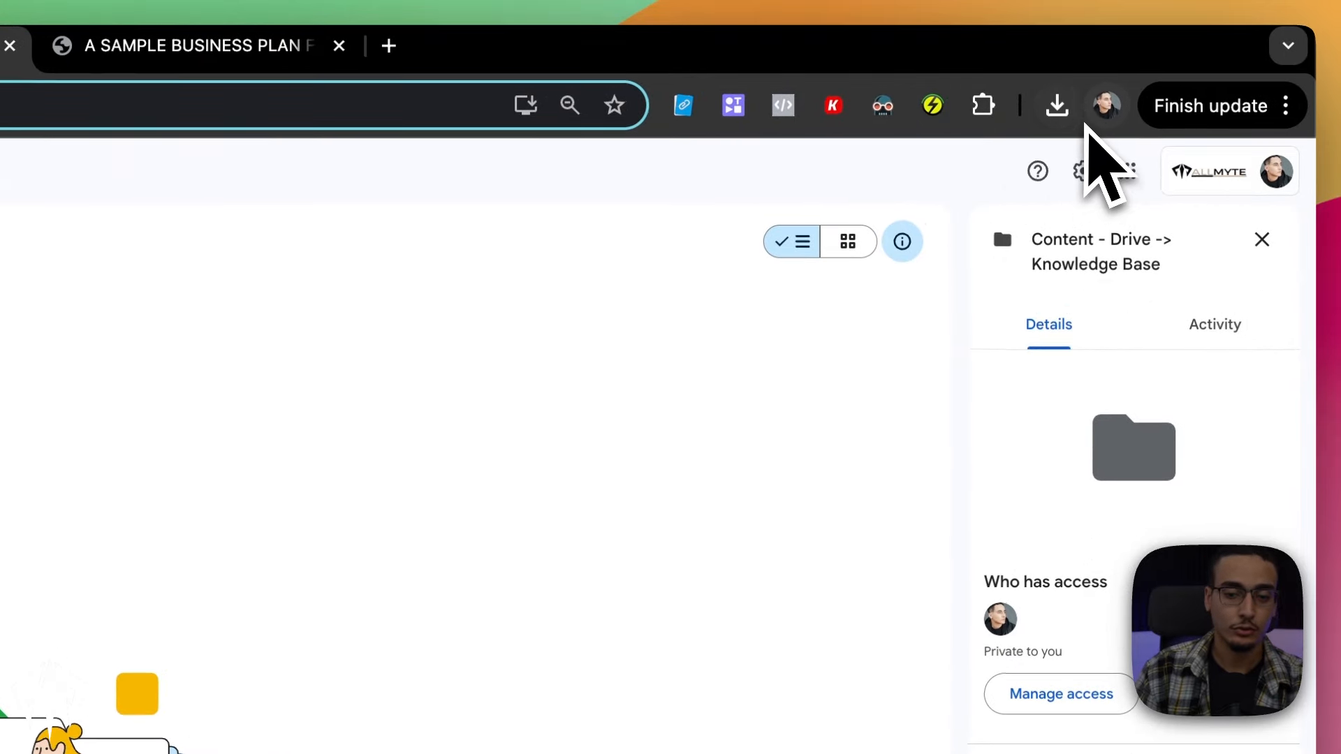
{"action": "left_click", "coordinate": [1079, 110]}
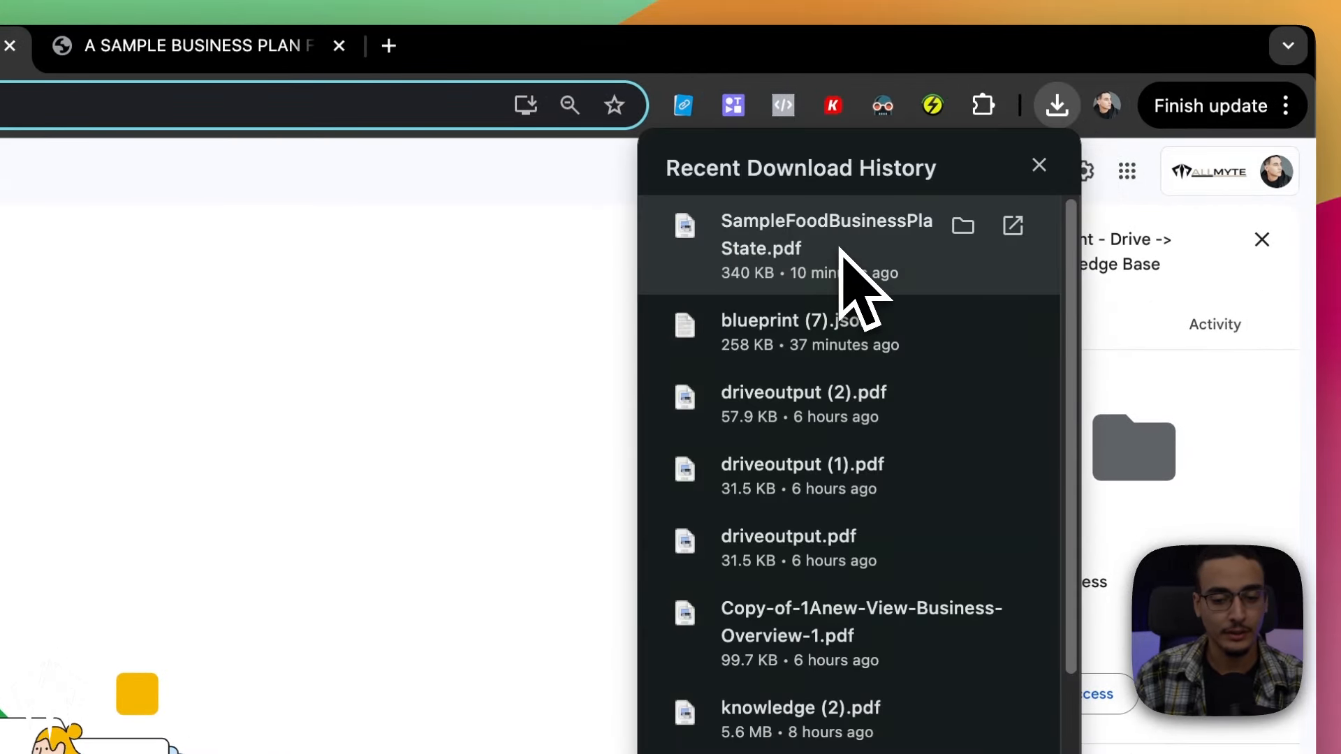
{"action": "left_click_drag", "start_coordinate": [841, 250], "coordinate": [0, 398]}
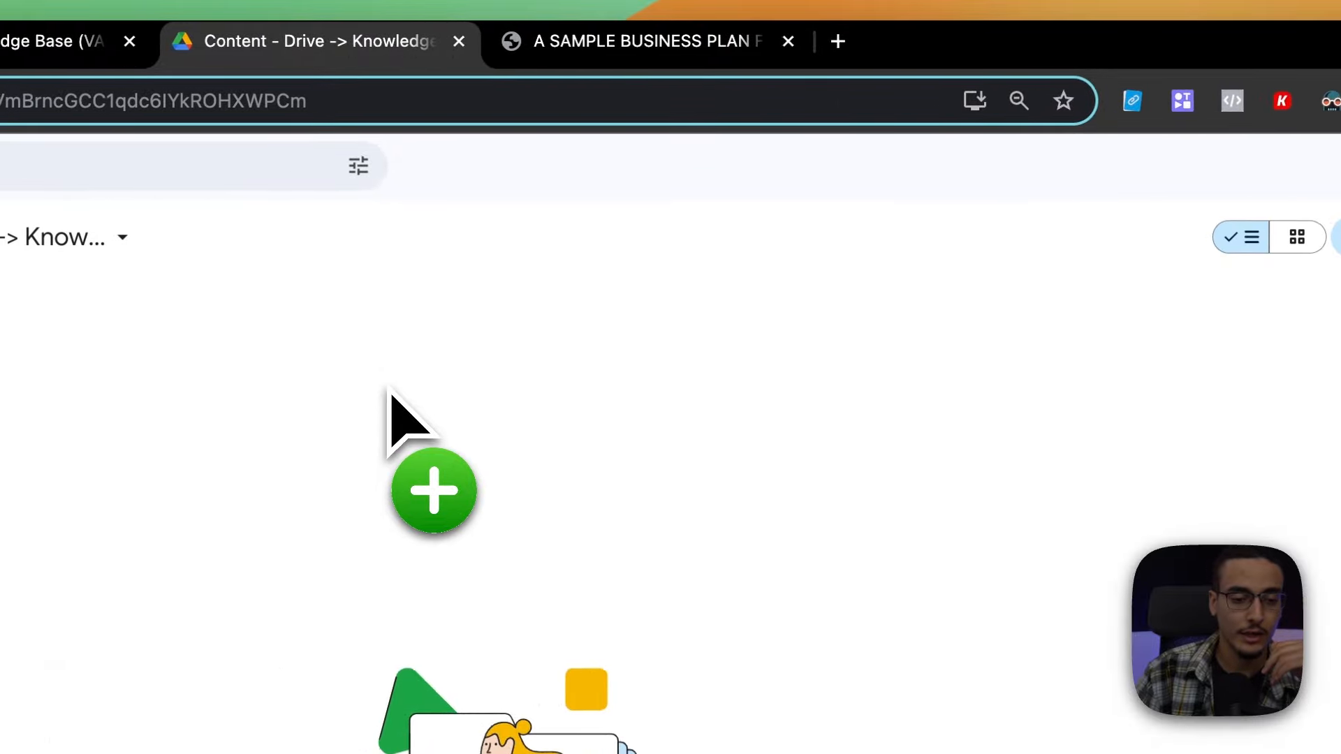
{"action": "left_click_drag", "start_coordinate": [389, 392], "coordinate": [419, 399]}
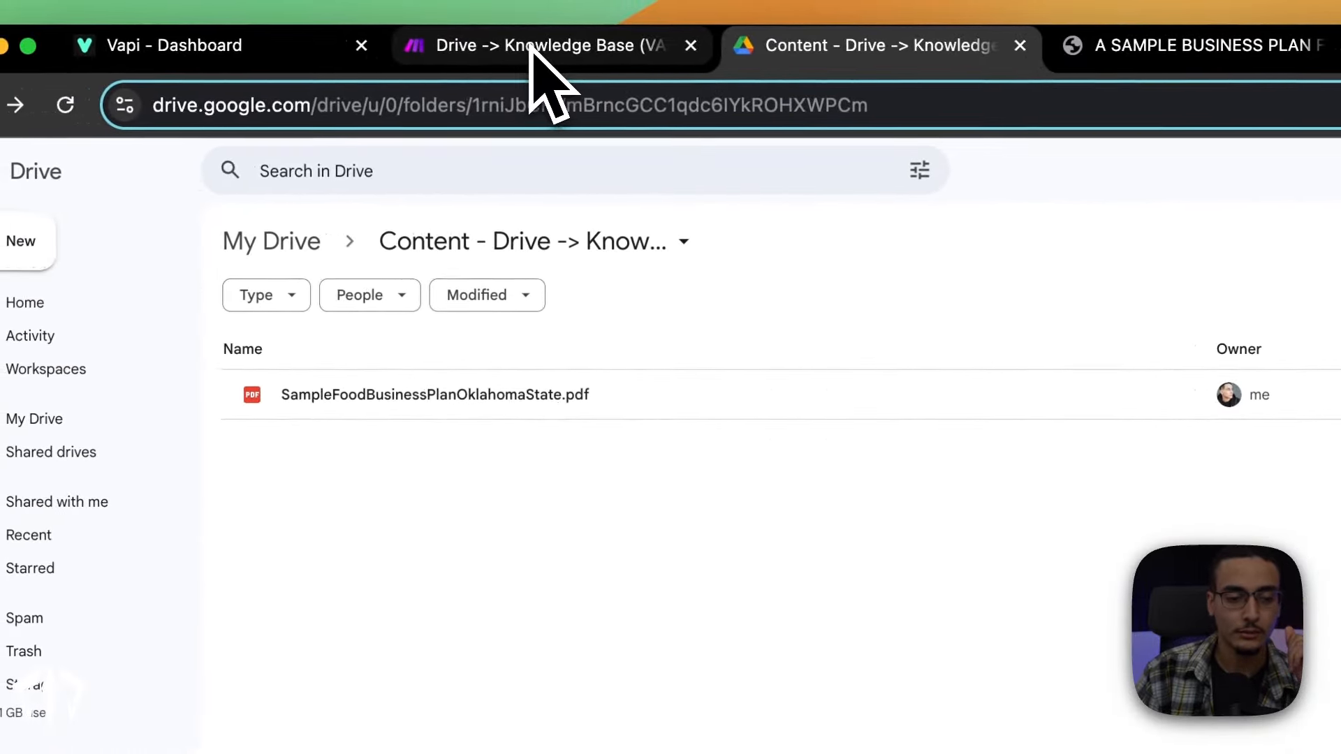
Switch to the Vapi dashboard and create an assistant named Food business from the Blank Template
{"action": "left_click", "coordinate": [98, 21]}
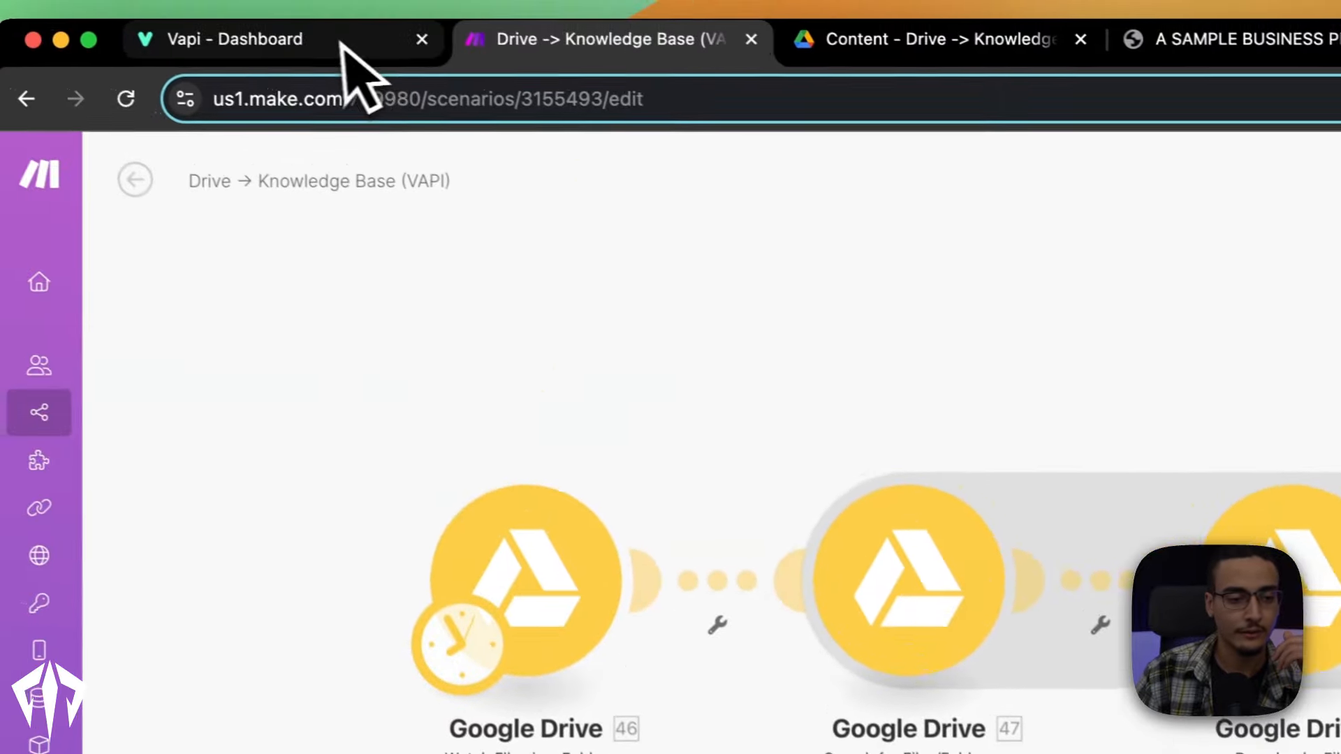
{"action": "left_click", "coordinate": [347, 49]}
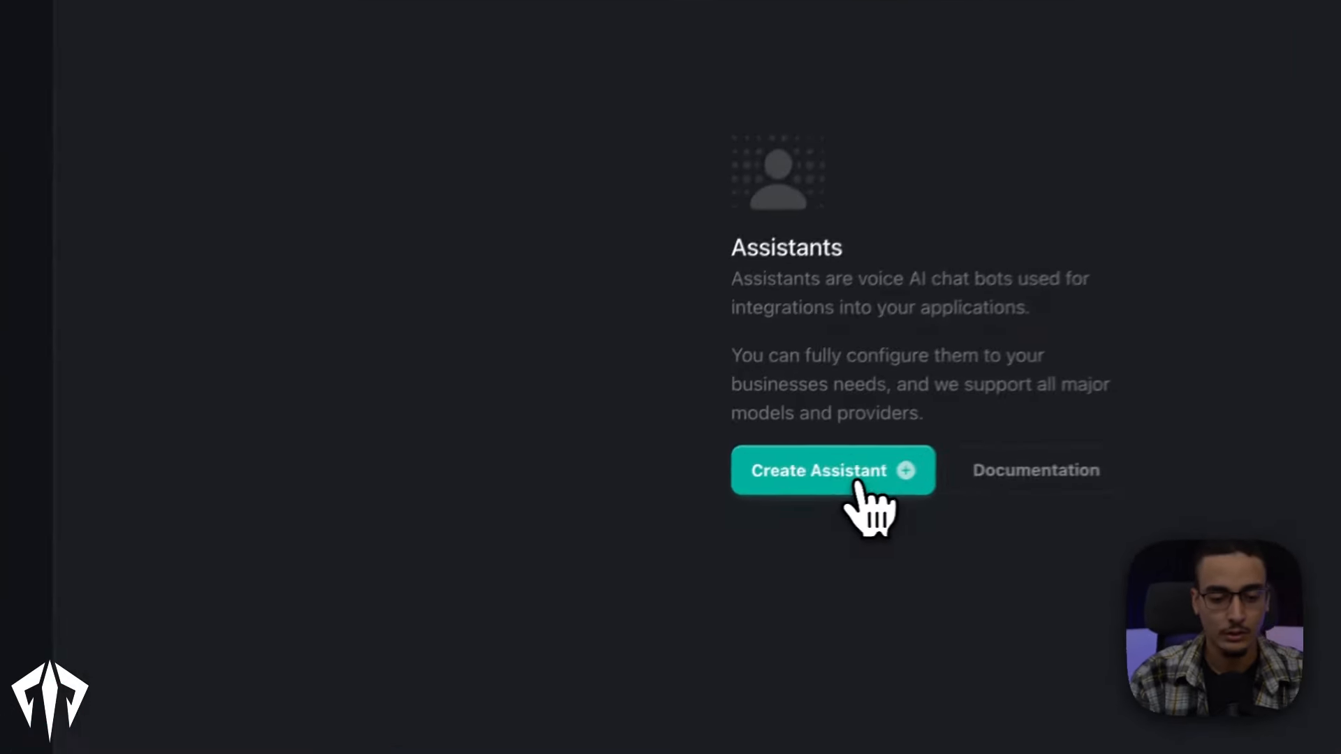
{"action": "left_click", "coordinate": [858, 483]}
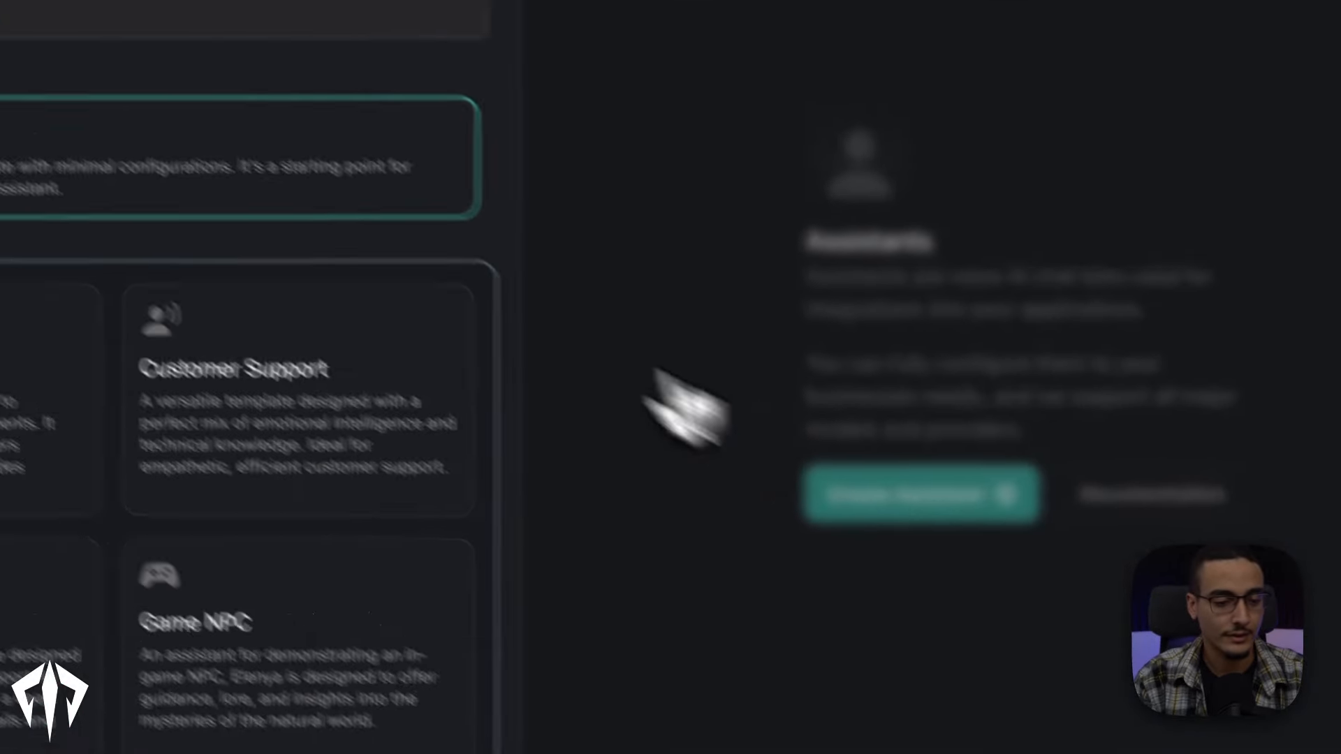
{"action": "left_click", "coordinate": [307, 263]}
{"action": "double_click", "coordinate": [306, 264]}
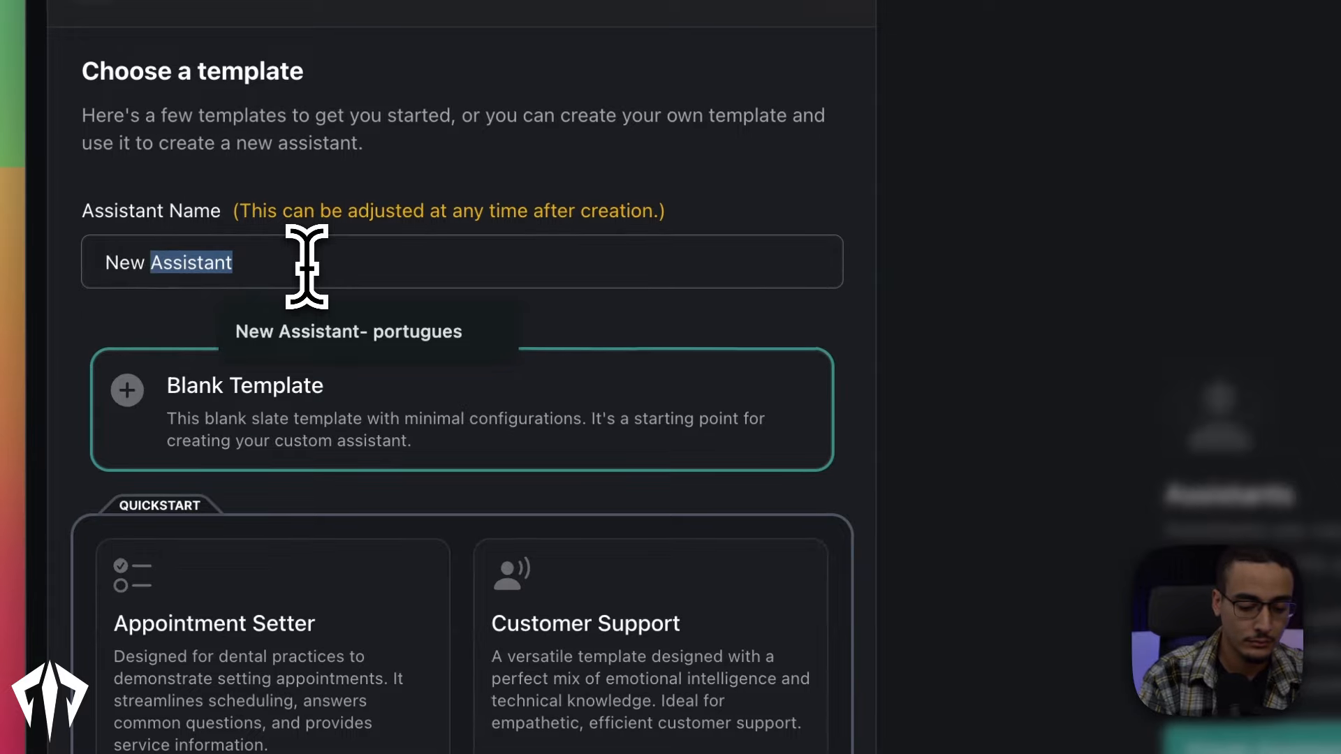
{"action": "key", "text": "ctrl+a"}
{"action": "type", "text": "Food busine"}
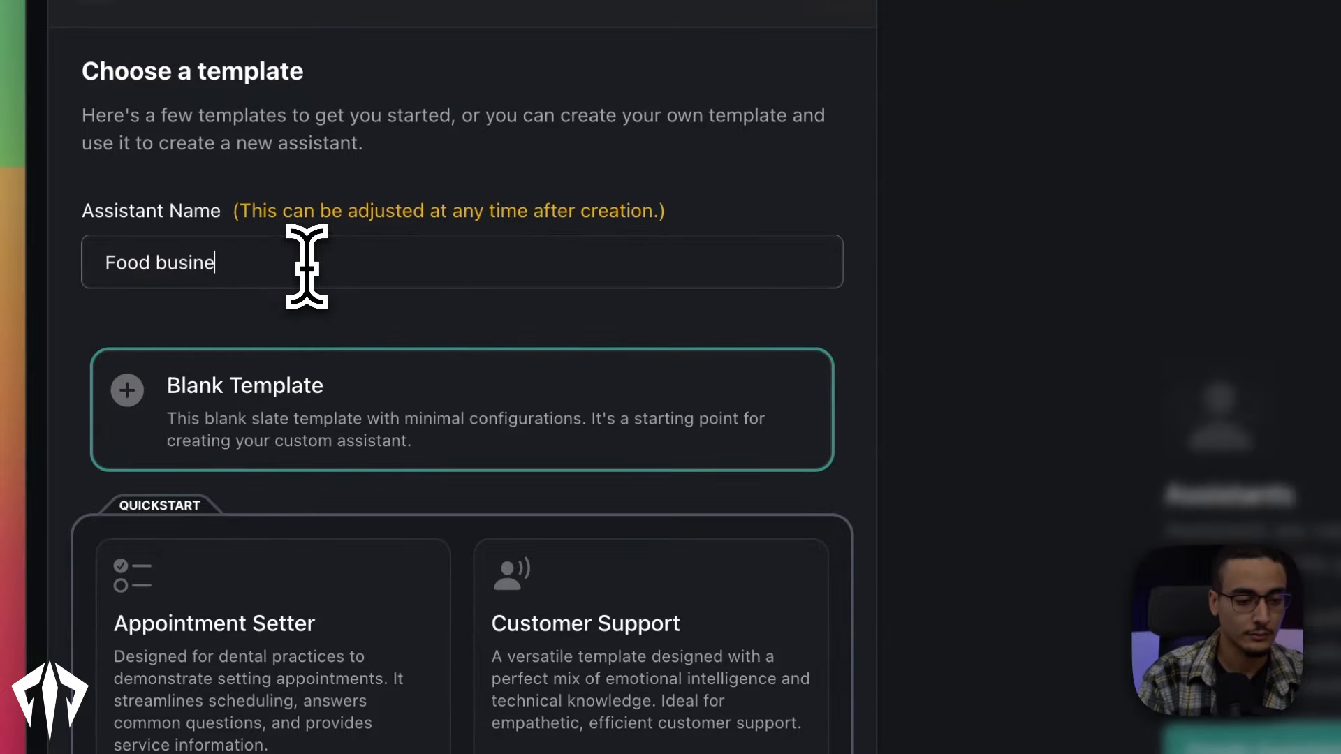
{"action": "type", "text": "ss"}
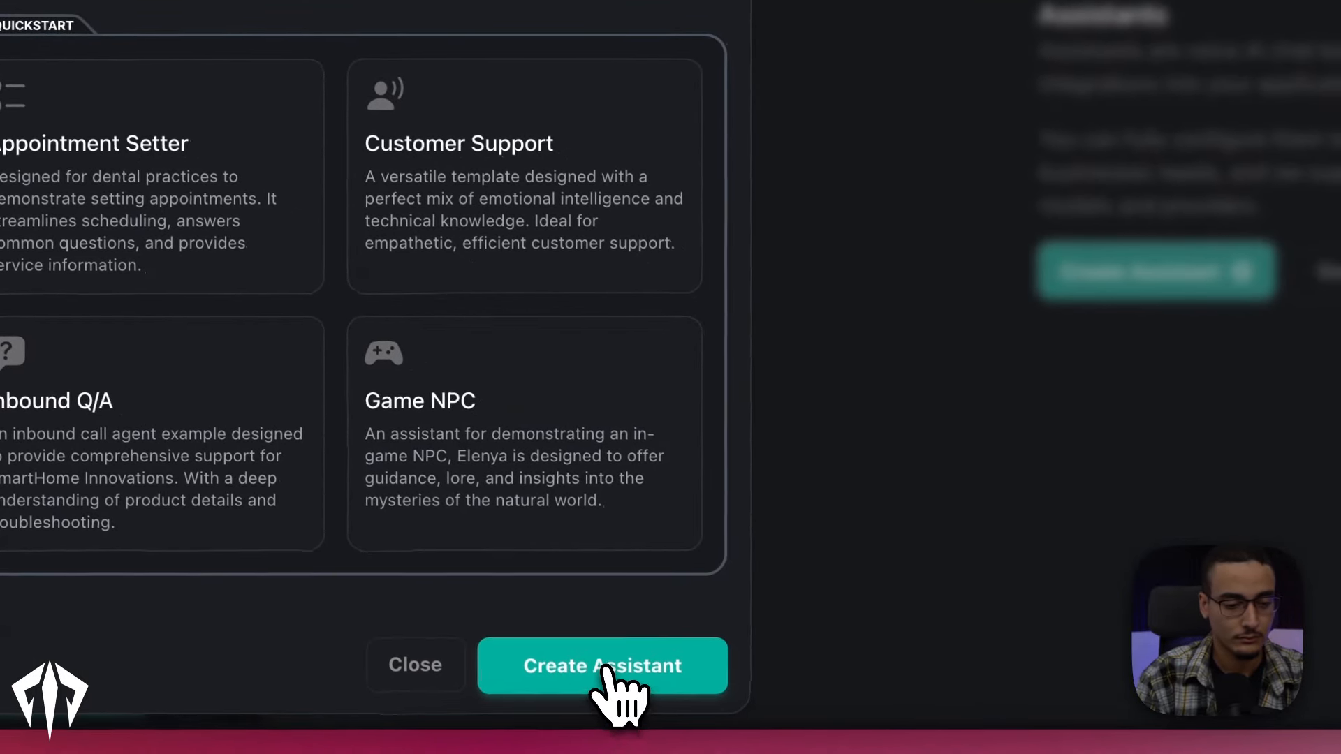
{"action": "left_click", "coordinate": [605, 669]}
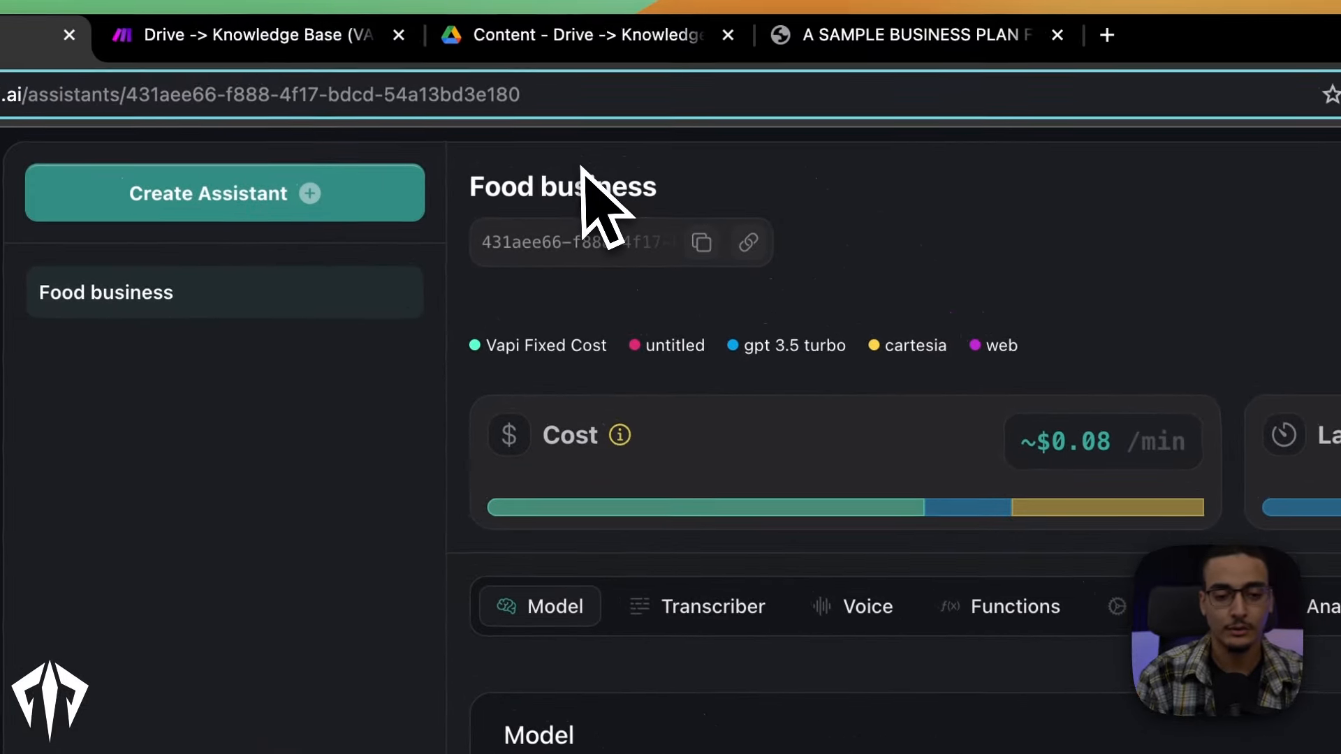
Copy the Food business assistant's ID and set it as the AssistantID value in the Make scenario's Tools variables module
{"action": "double_click", "coordinate": [547, 102]}
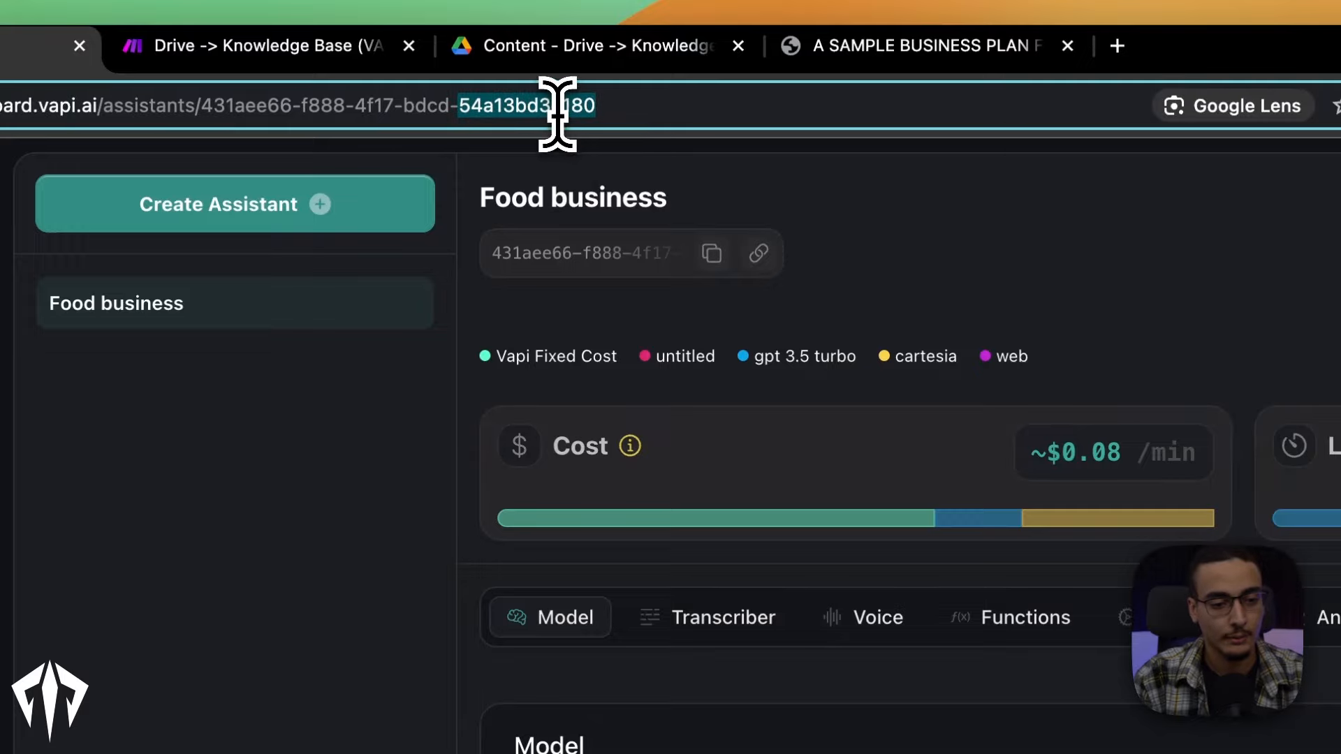
{"action": "left_click_drag", "start_coordinate": [633, 94], "coordinate": [204, 111]}
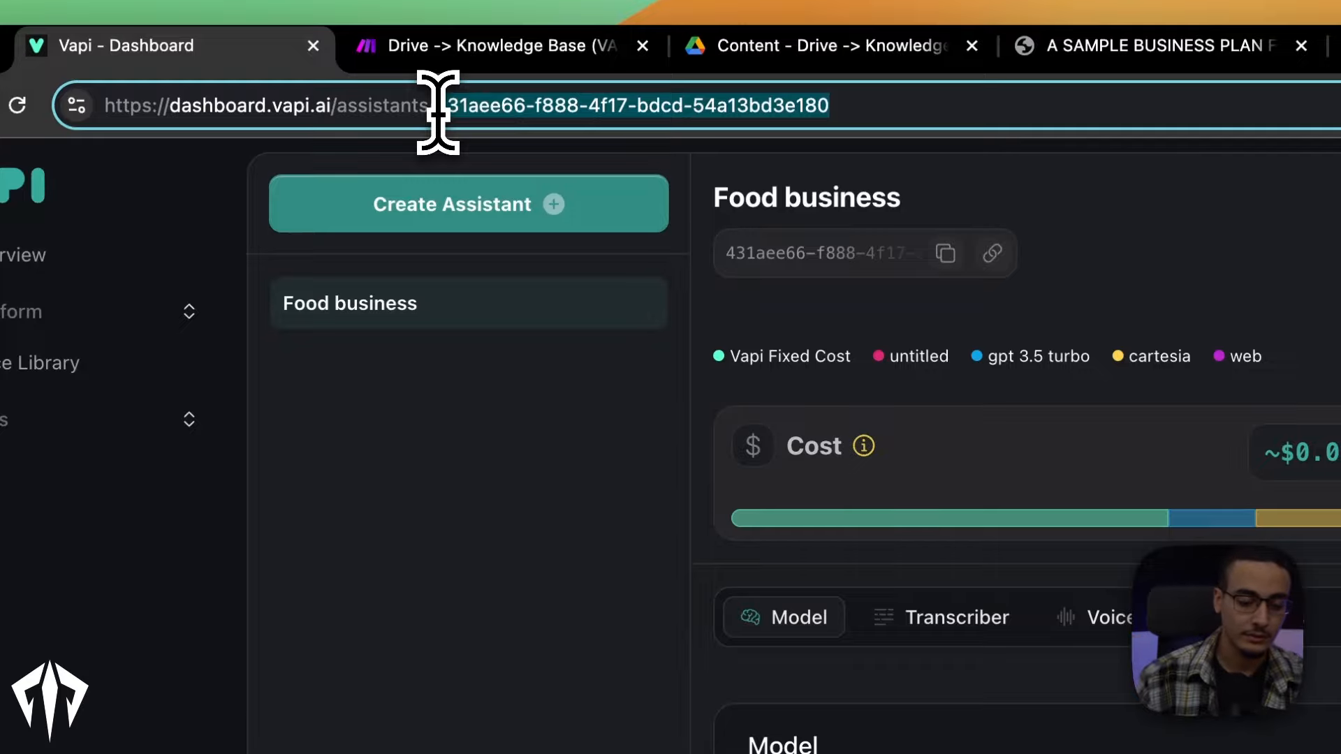
{"action": "left_click", "coordinate": [479, 52]}
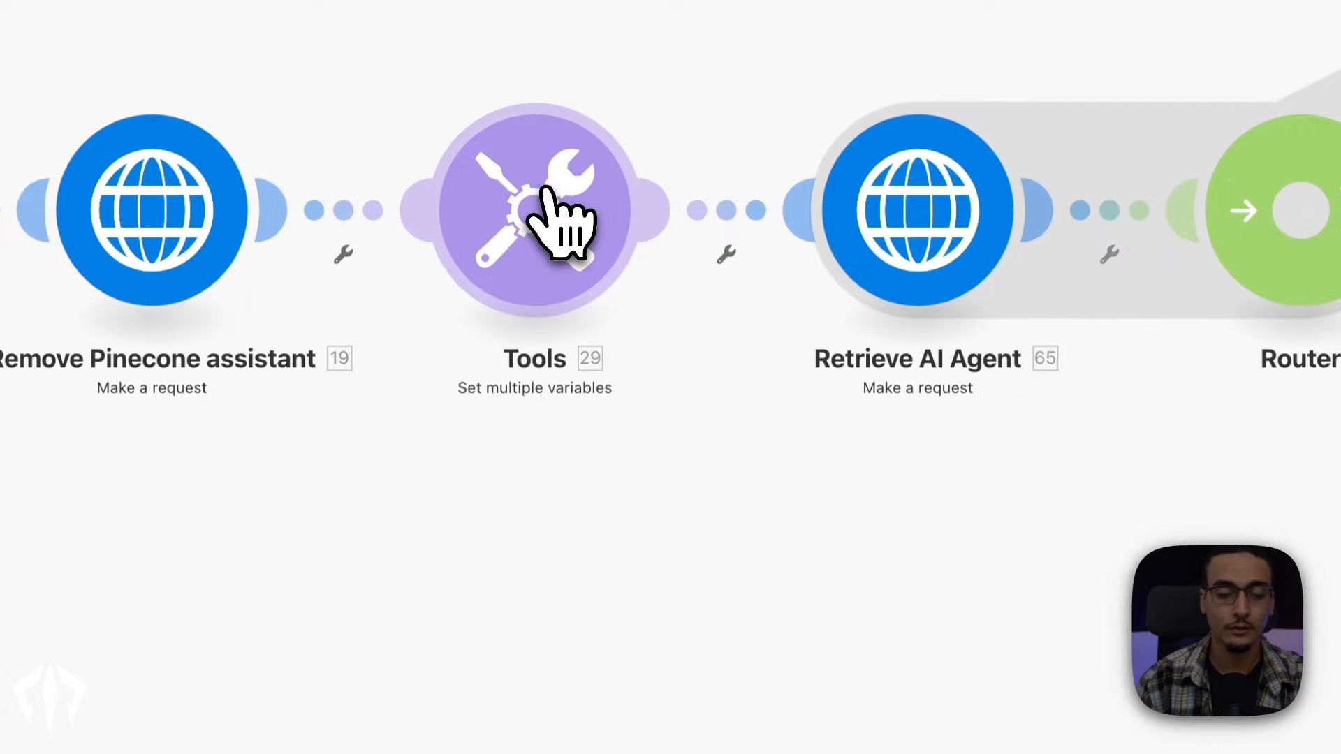
{"action": "left_click", "coordinate": [549, 194]}
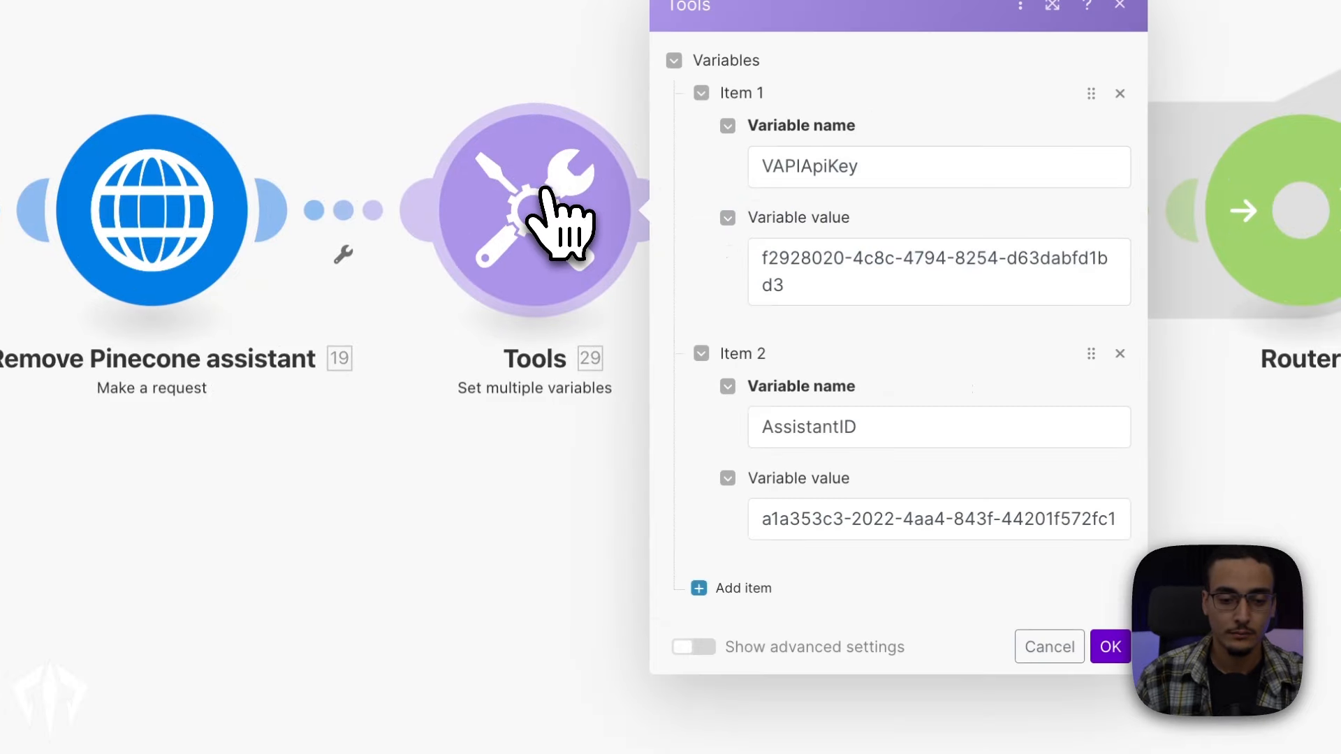
{"action": "triple_click", "coordinate": [845, 523]}
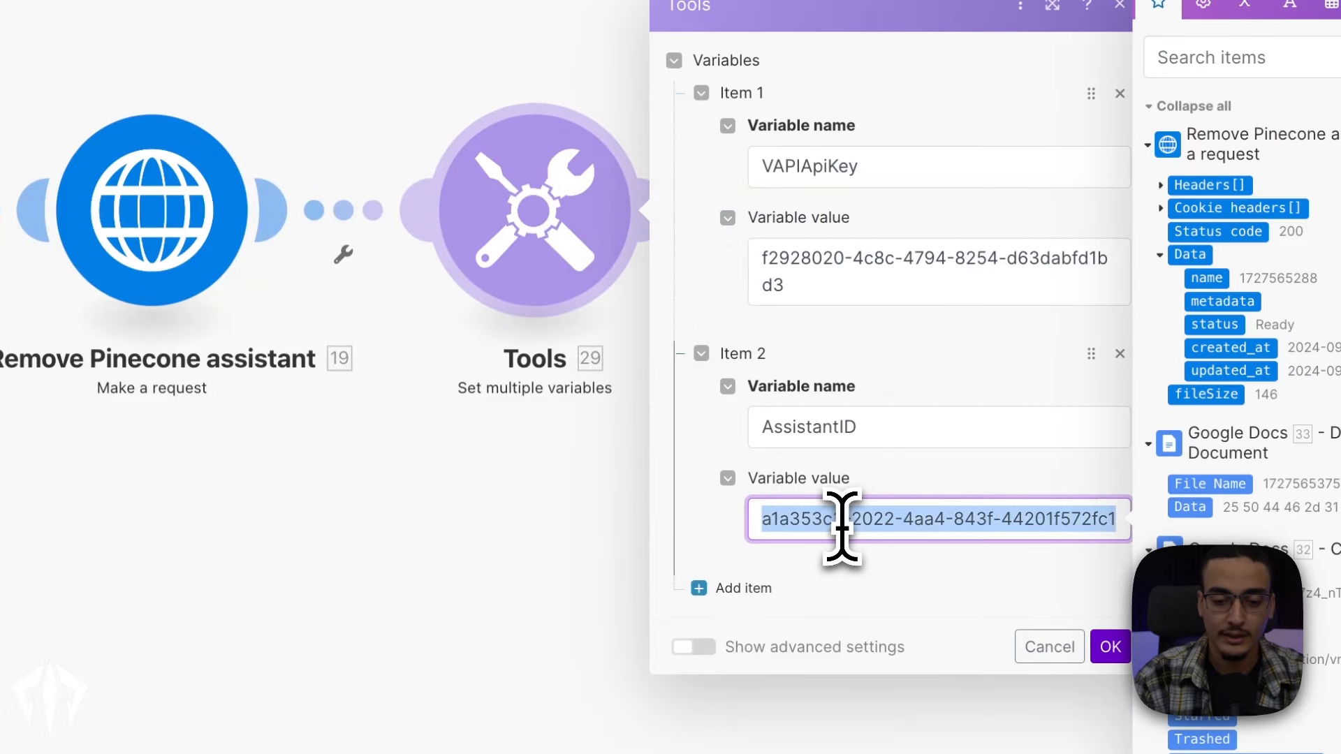
{"action": "type", "text": "431aee66-f888-4f17-bdcd-54a13bd3e180"}
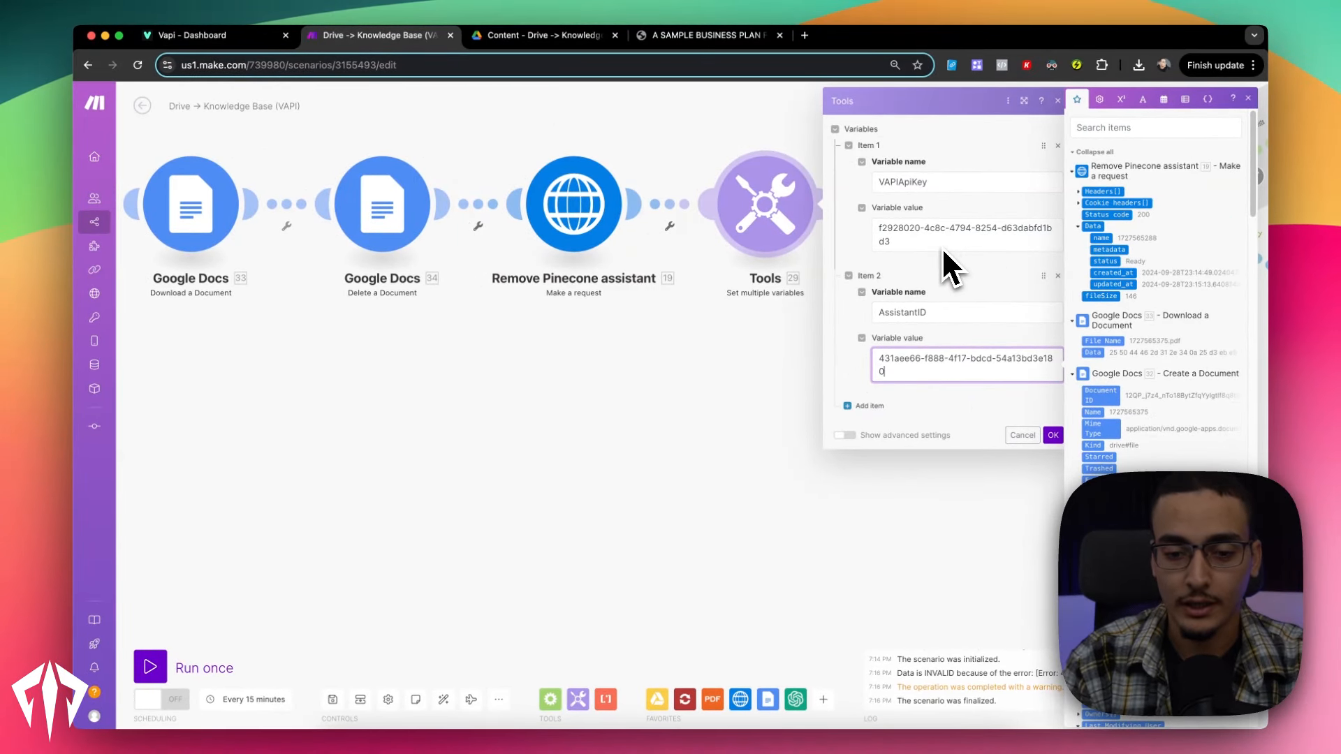
{"action": "left_click", "coordinate": [220, 37]}
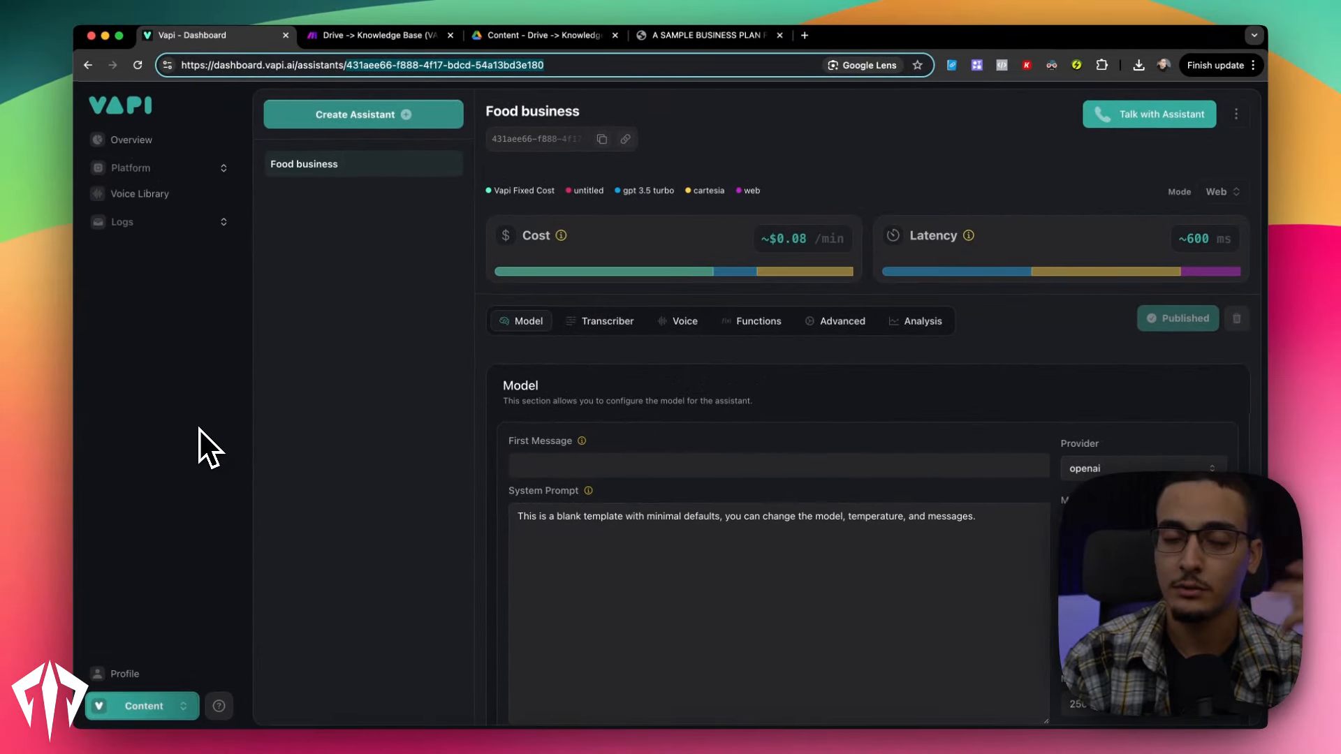
{"action": "left_click", "coordinate": [377, 35]}
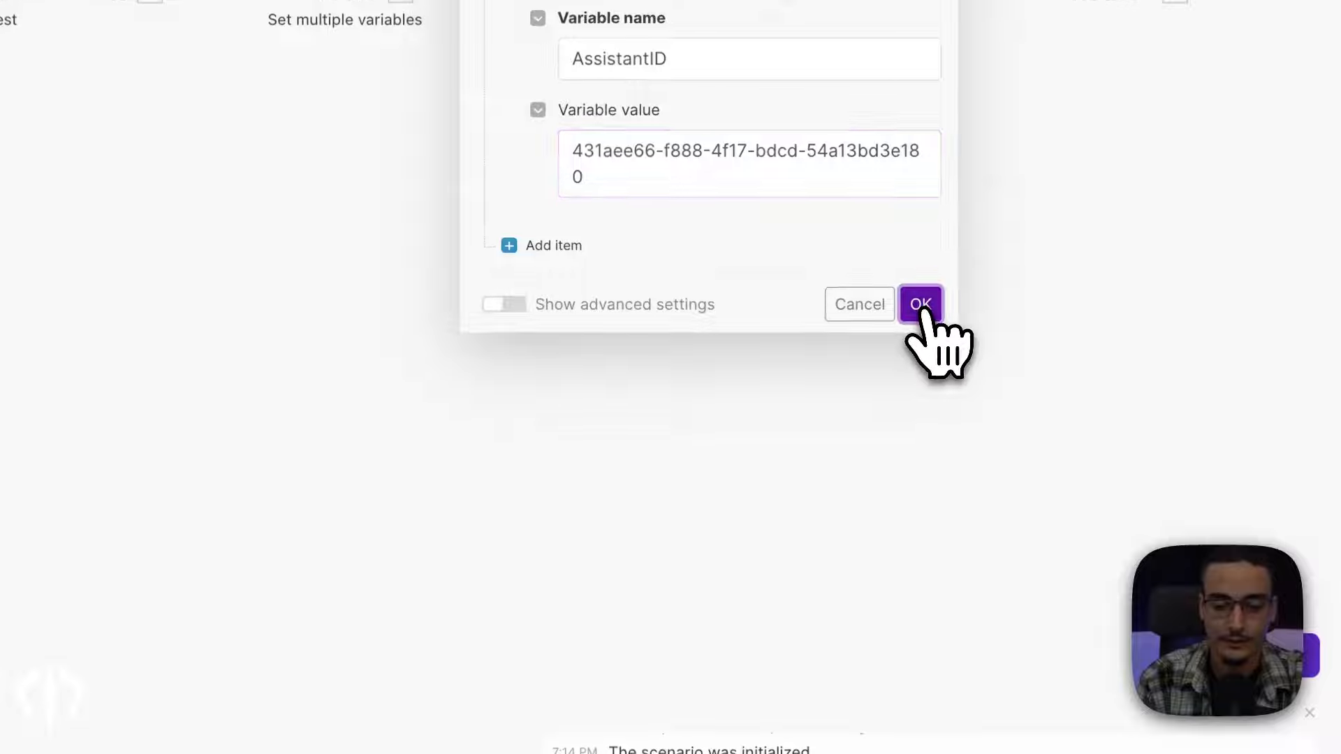
{"action": "left_click", "coordinate": [922, 308]}
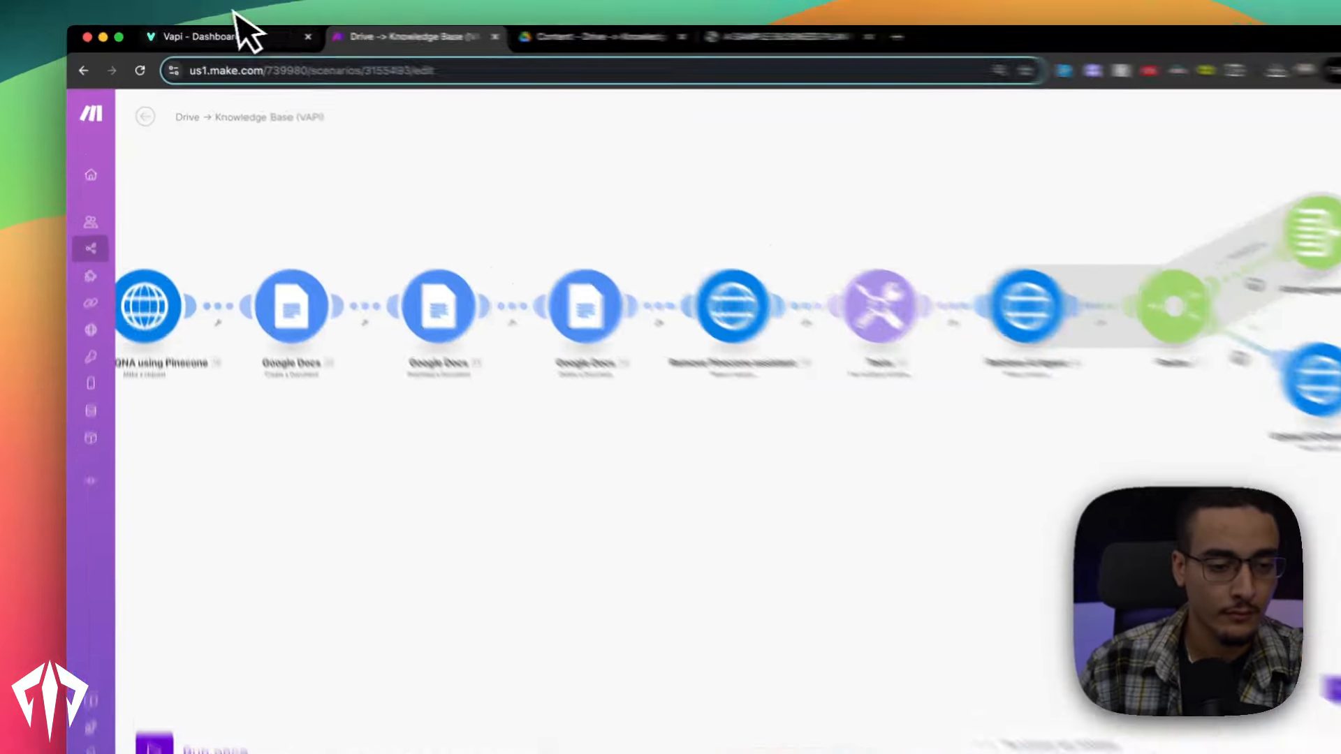
Examine the folder, retrieval and limit settings of the Google Drive Search for Files/Folders module in the Make scenario
{"action": "left_click", "coordinate": [178, 35]}
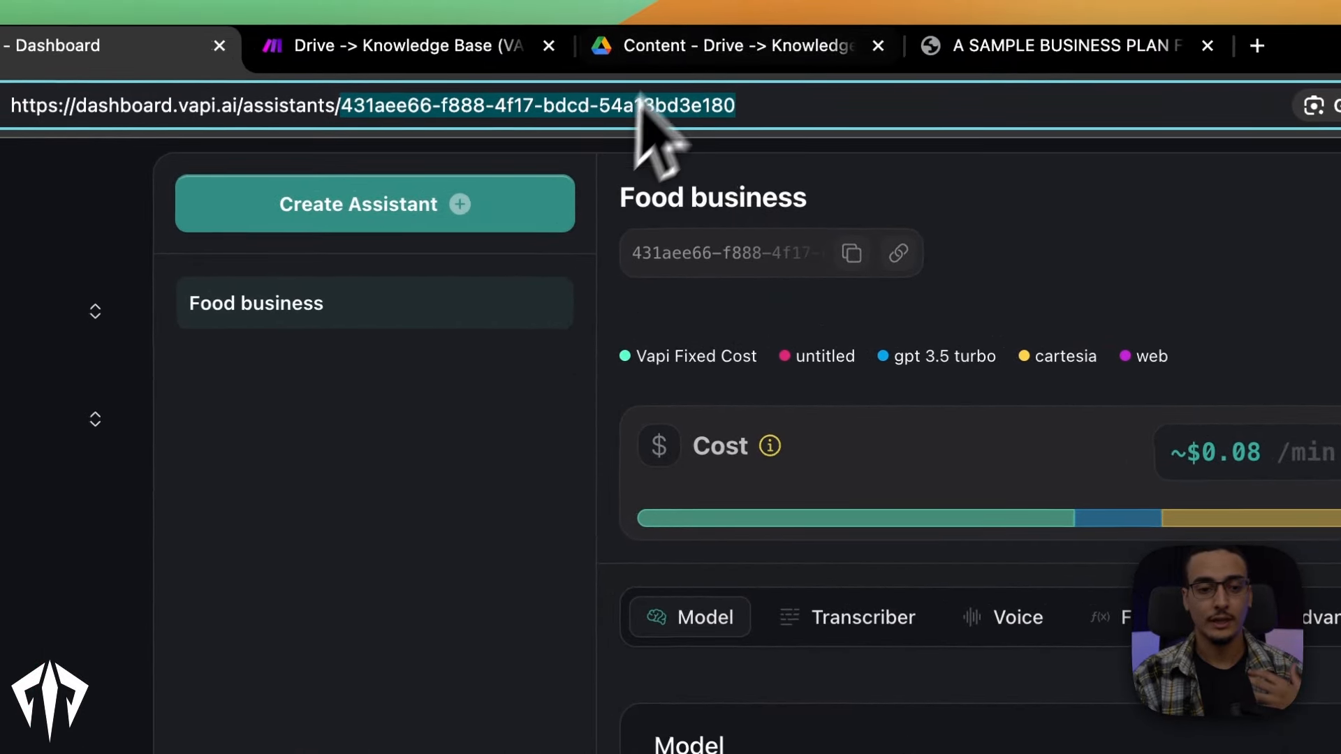
{"action": "left_click", "coordinate": [710, 45]}
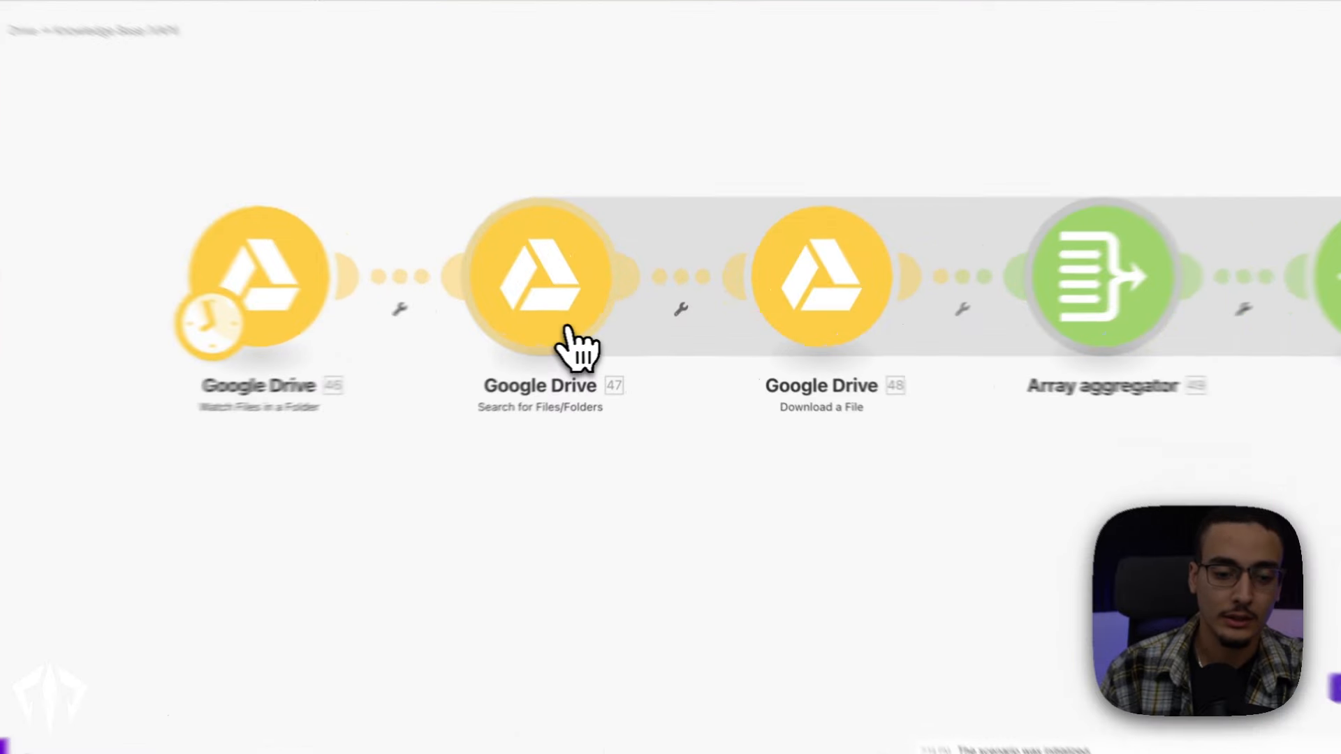
{"action": "left_click", "coordinate": [603, 347]}
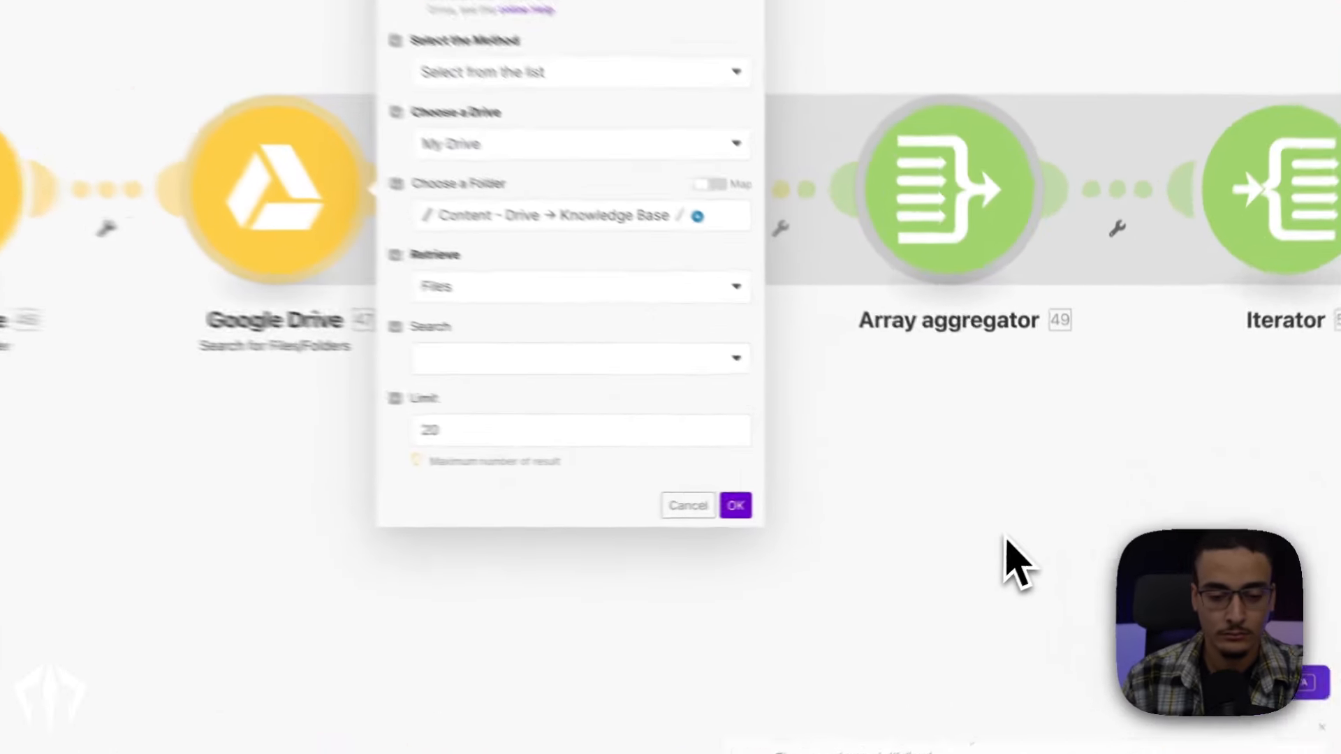
{"action": "left_click", "coordinate": [1043, 514]}
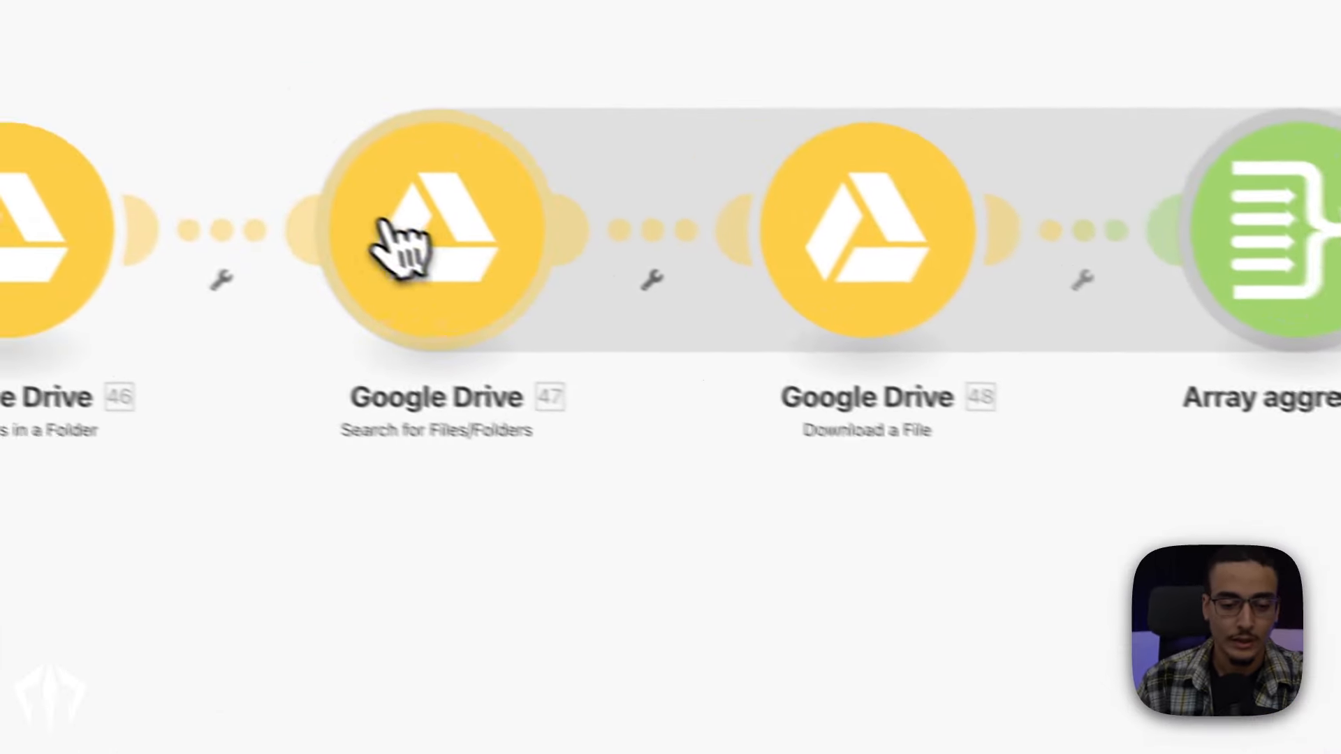
{"action": "left_click", "coordinate": [383, 224]}
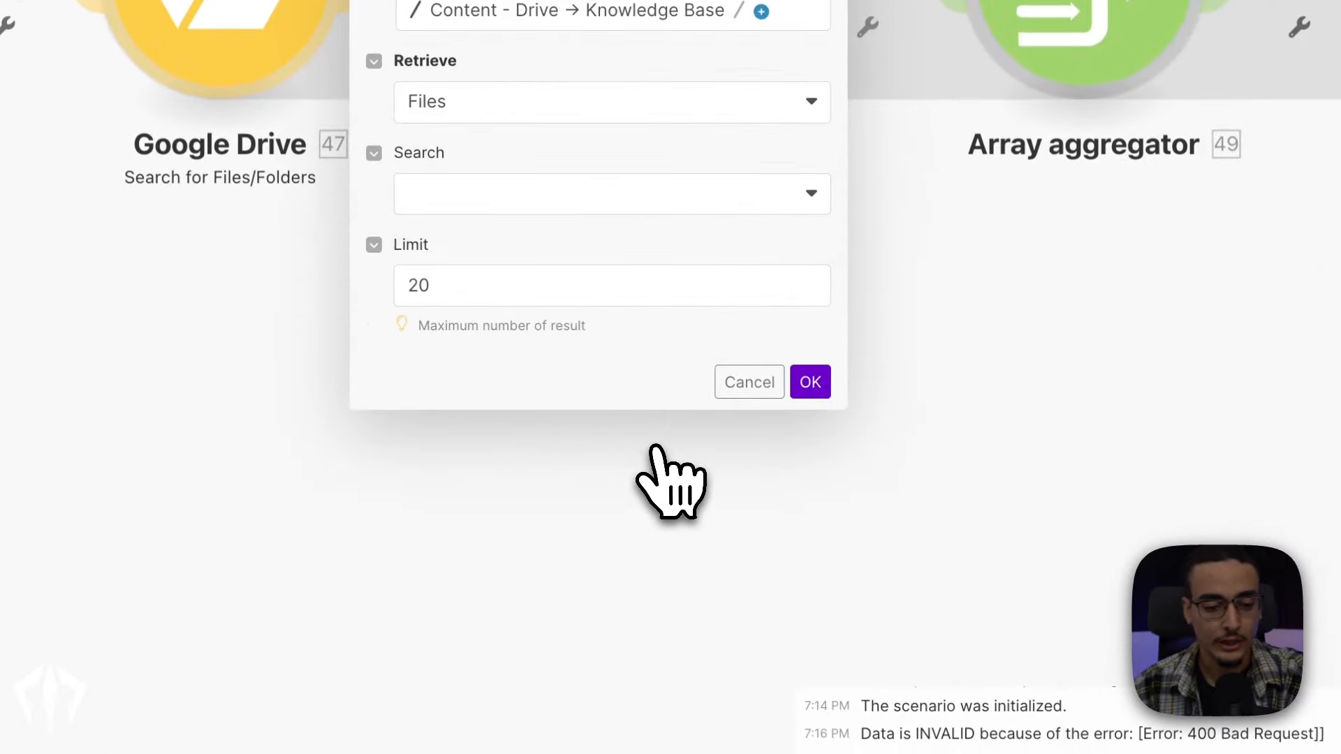
{"action": "left_click", "coordinate": [1090, 394]}
{"action": "left_click_drag", "start_coordinate": [1163, 388], "coordinate": [801, 399]}
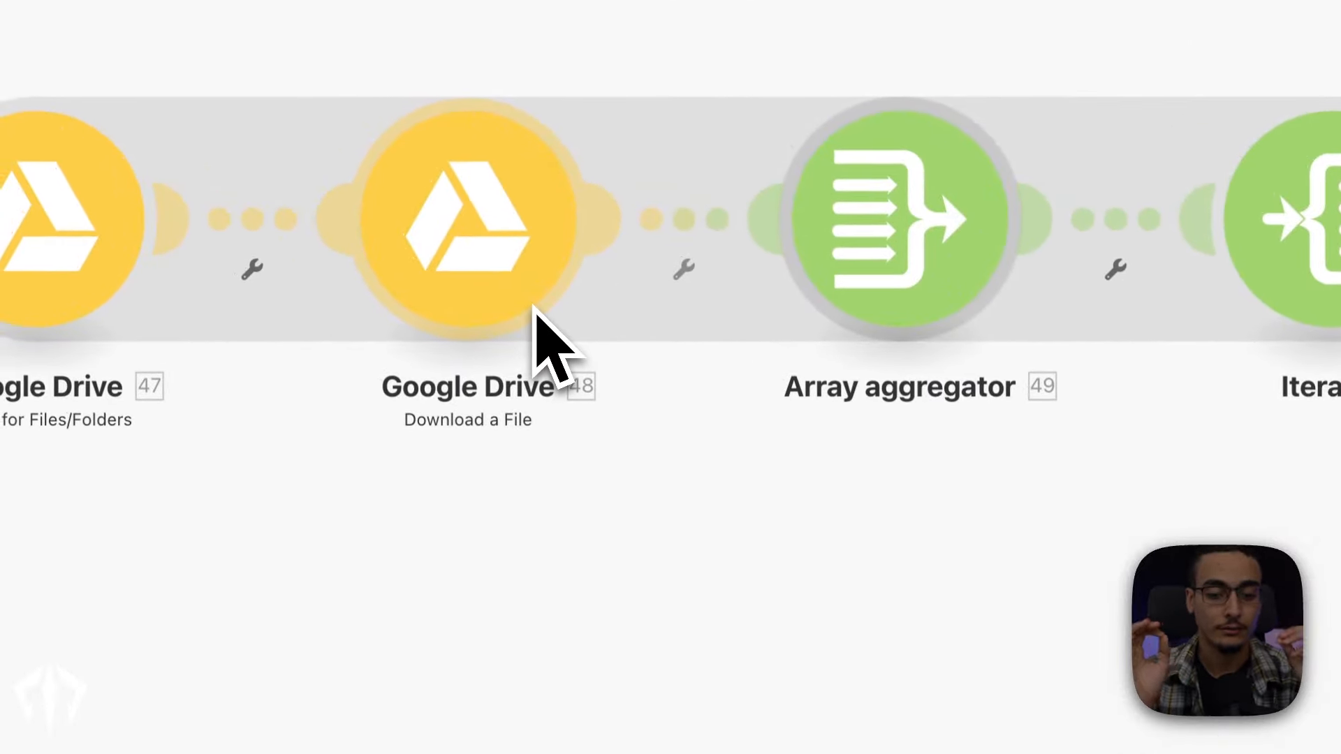
Examine the source module and aggregated fields of the Array aggregator that follows the Google Drive download module
{"action": "left_click", "coordinate": [950, 203]}
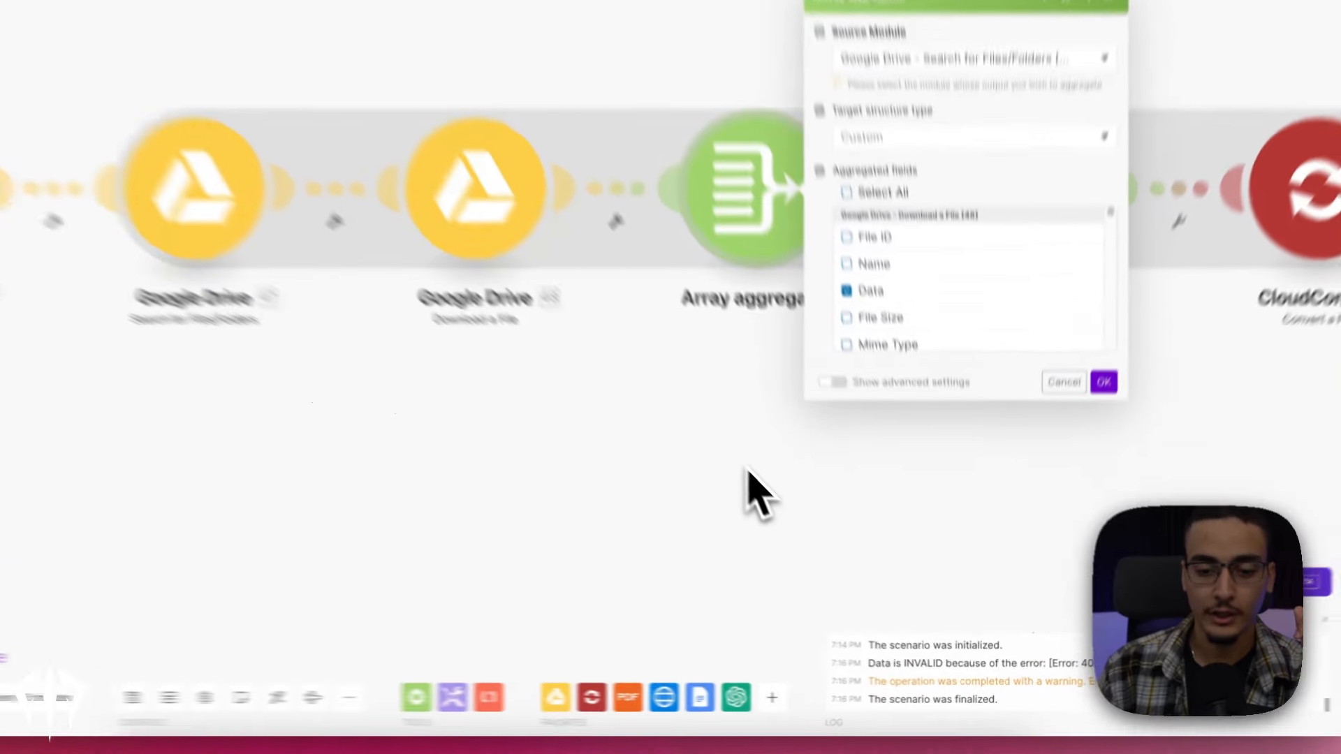
{"action": "left_click", "coordinate": [867, 548]}
{"action": "left_click_drag", "start_coordinate": [964, 549], "coordinate": [612, 540]}
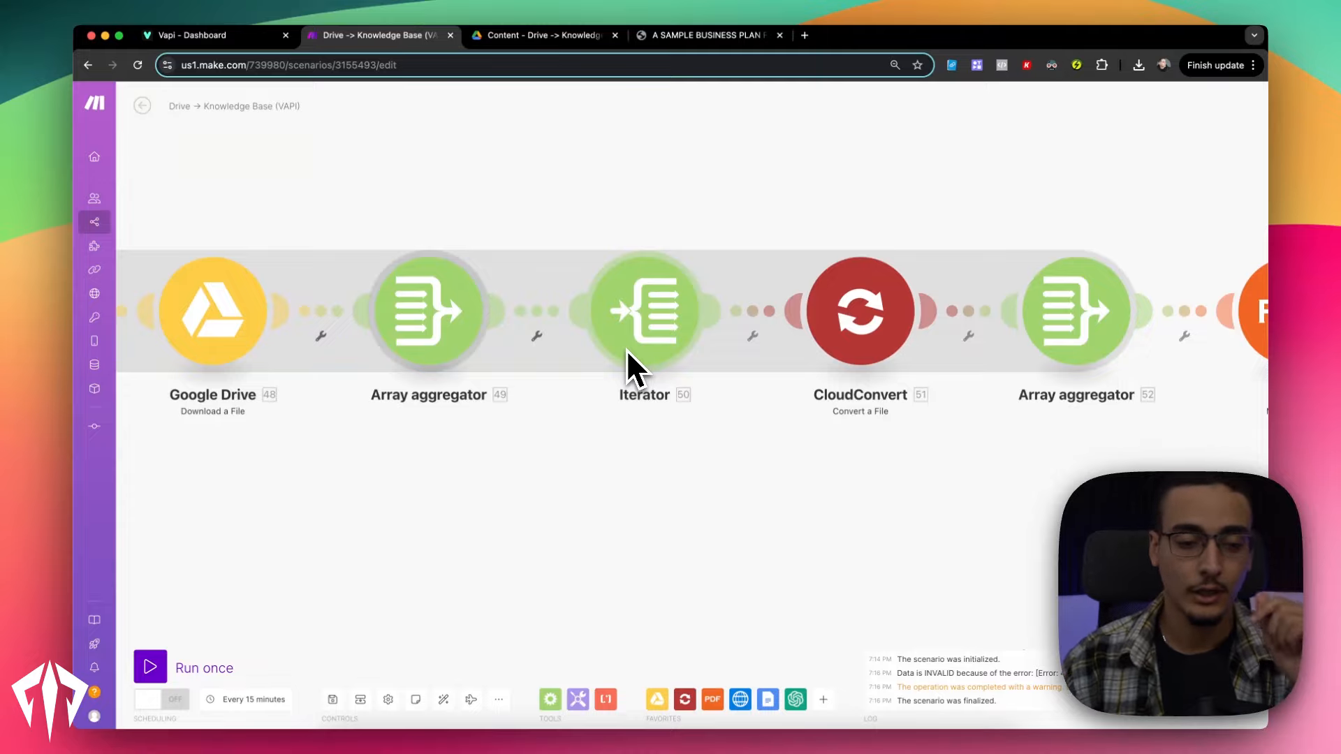
{"action": "left_click_drag", "start_coordinate": [452, 485], "coordinate": [674, 488]}
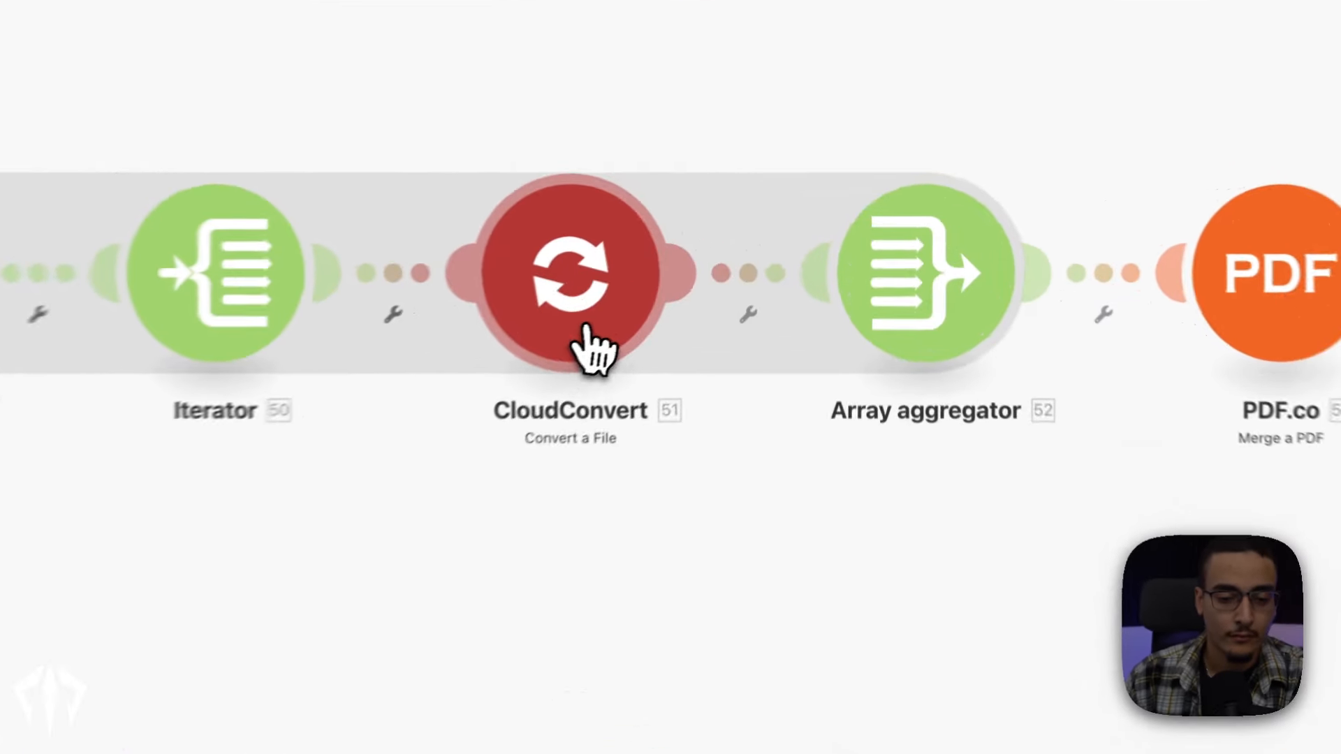
Open the CloudConvert module's settings and load cloudconvert.com in a new browser tab
{"action": "left_click", "coordinate": [698, 274]}
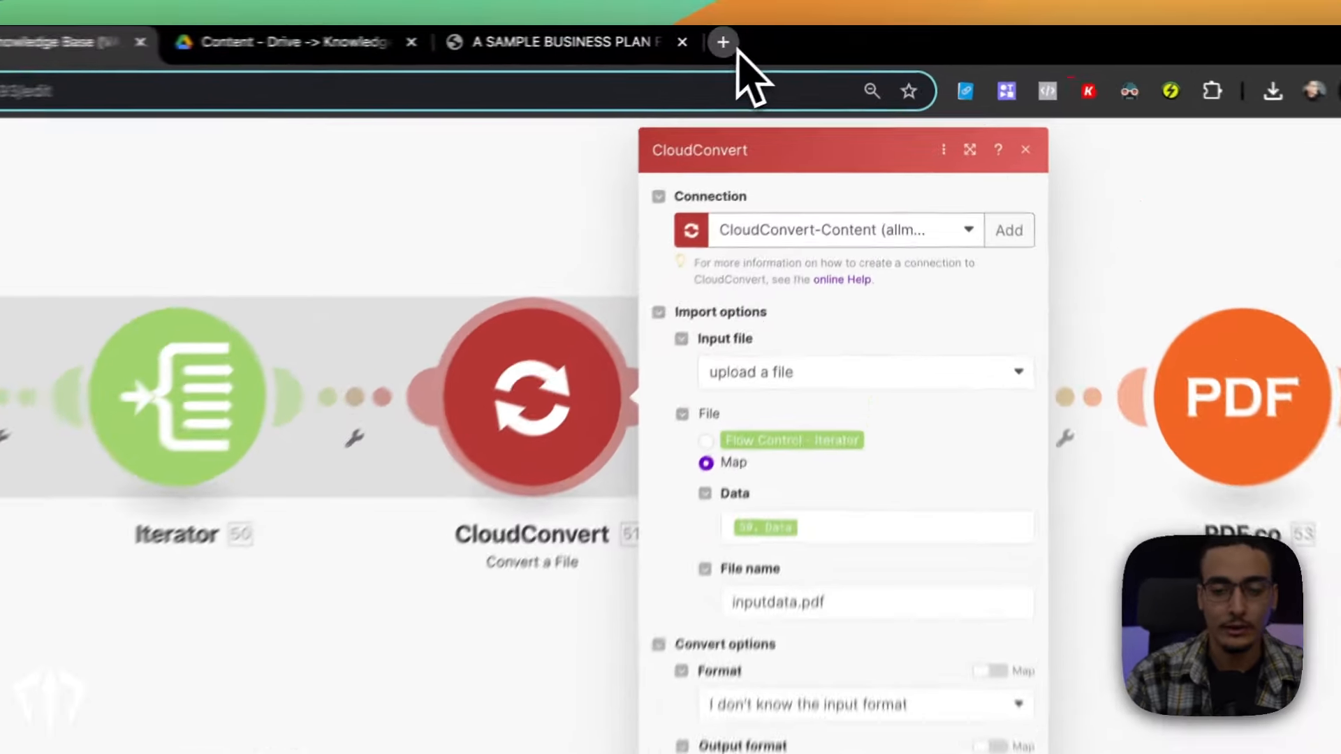
{"action": "left_click", "coordinate": [805, 35]}
{"action": "type", "text": "cloudco"}
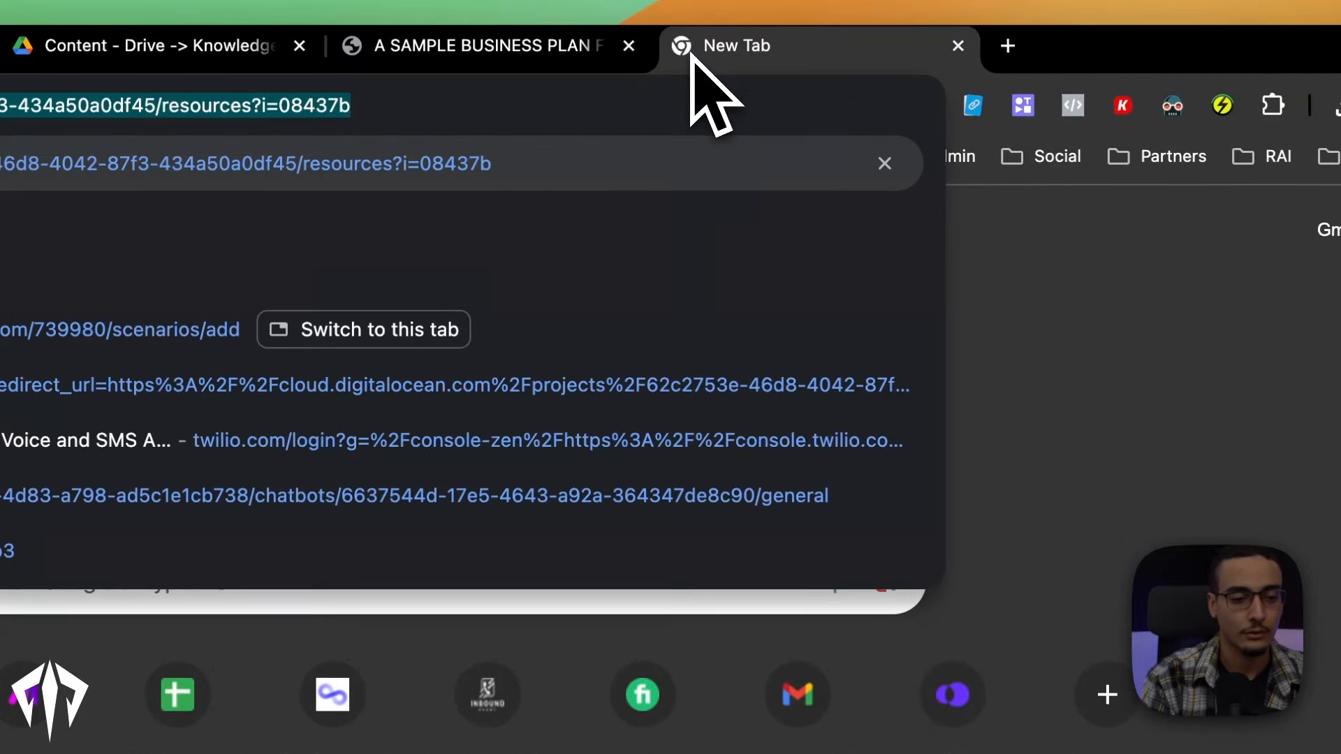
{"action": "type", "text": "nvert.co"}
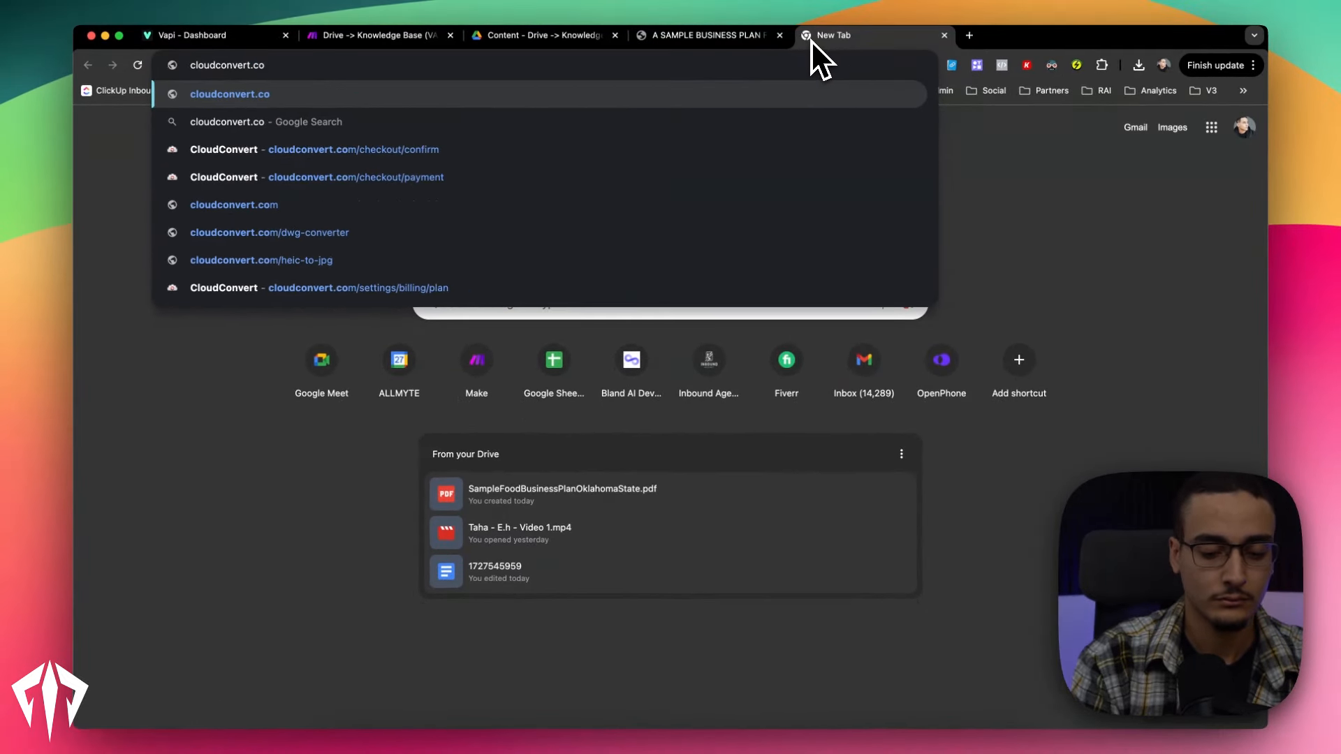
{"action": "key", "text": "Return"}
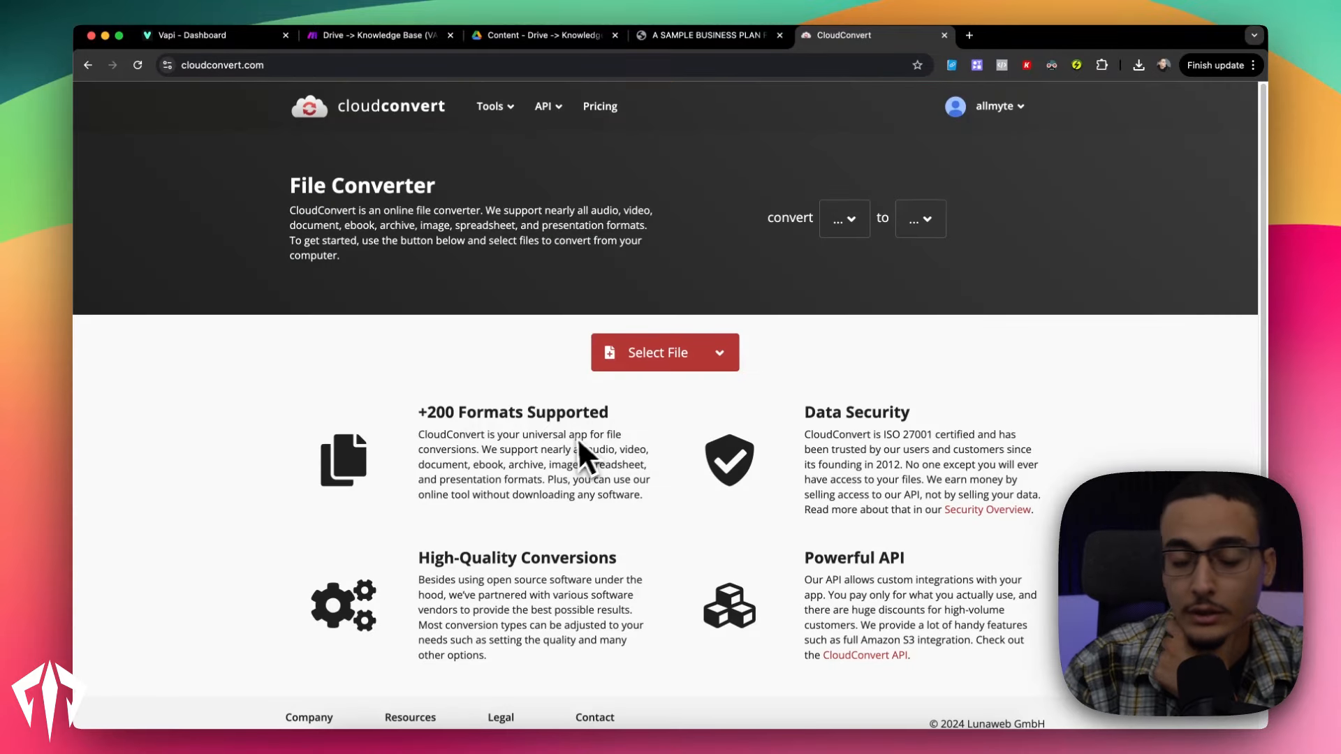
Return to the Make scenario and examine the input file, output format, file name and download settings of the CloudConvert module
{"action": "scroll", "coordinate": [766, 388], "scroll_direction": "down", "scroll_amount": 1}
{"action": "scroll", "coordinate": [766, 388], "scroll_direction": "down", "scroll_amount": 1}
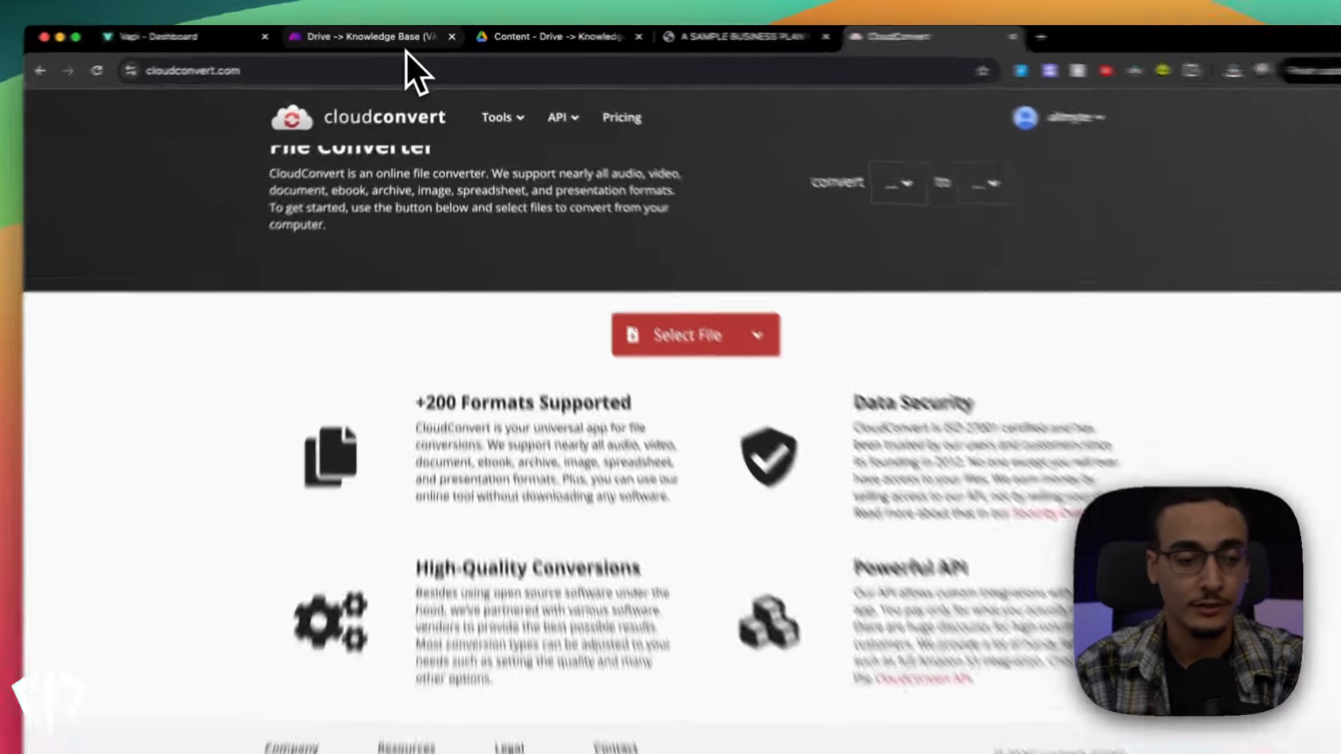
{"action": "left_click", "coordinate": [409, 40]}
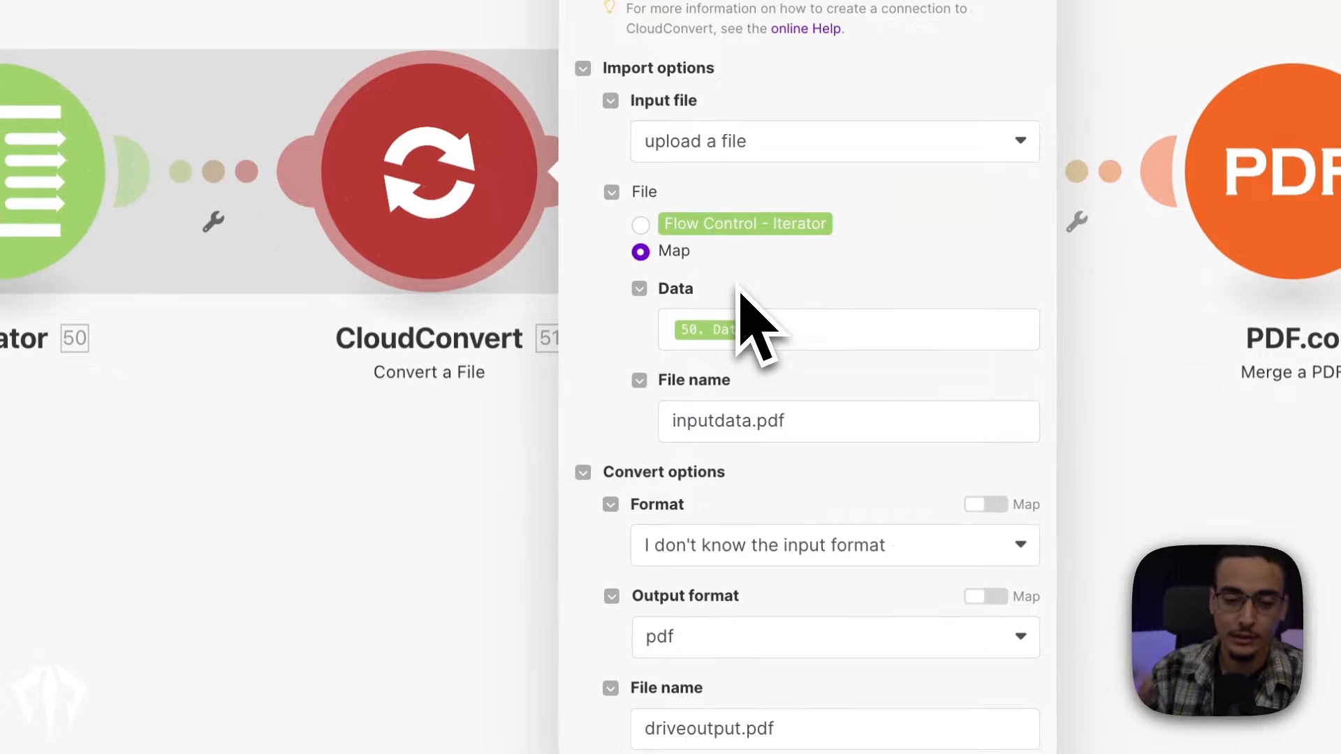
{"action": "double_click", "coordinate": [741, 423]}
{"action": "left_click", "coordinate": [824, 417]}
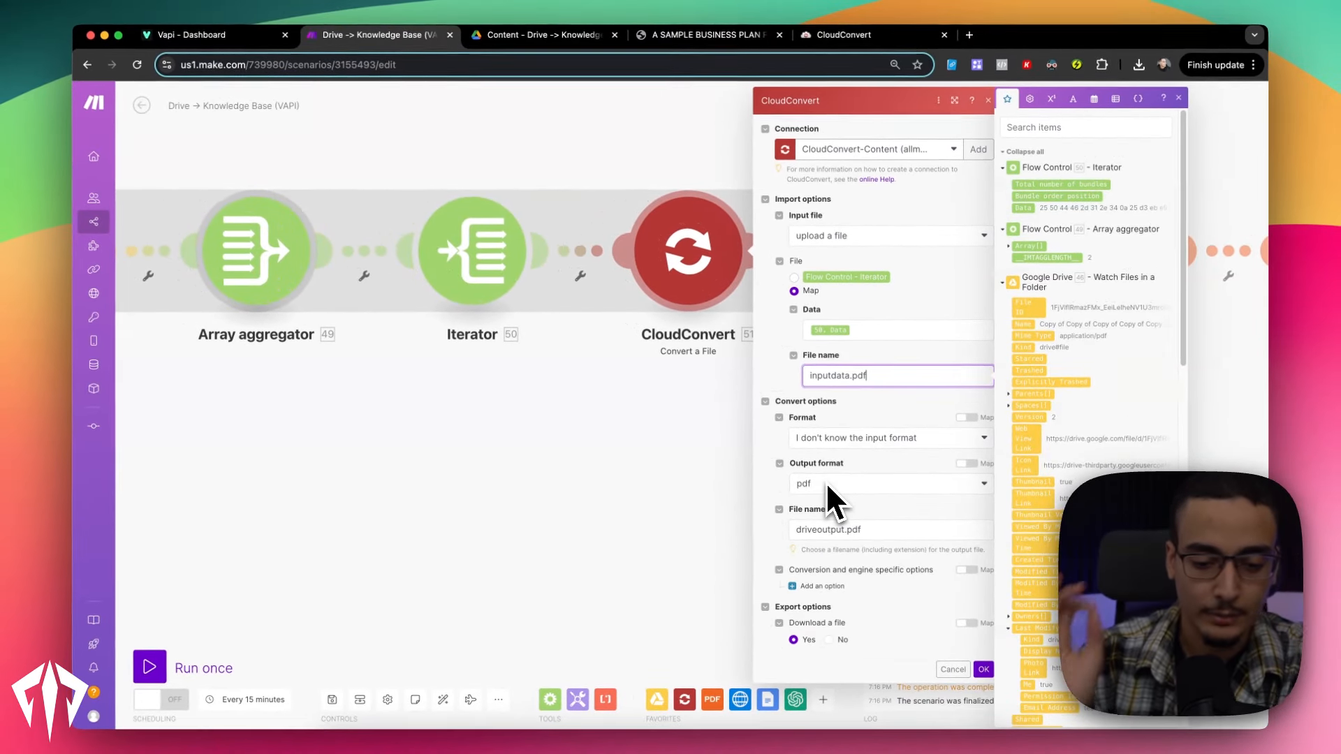
{"action": "double_click", "coordinate": [831, 530]}
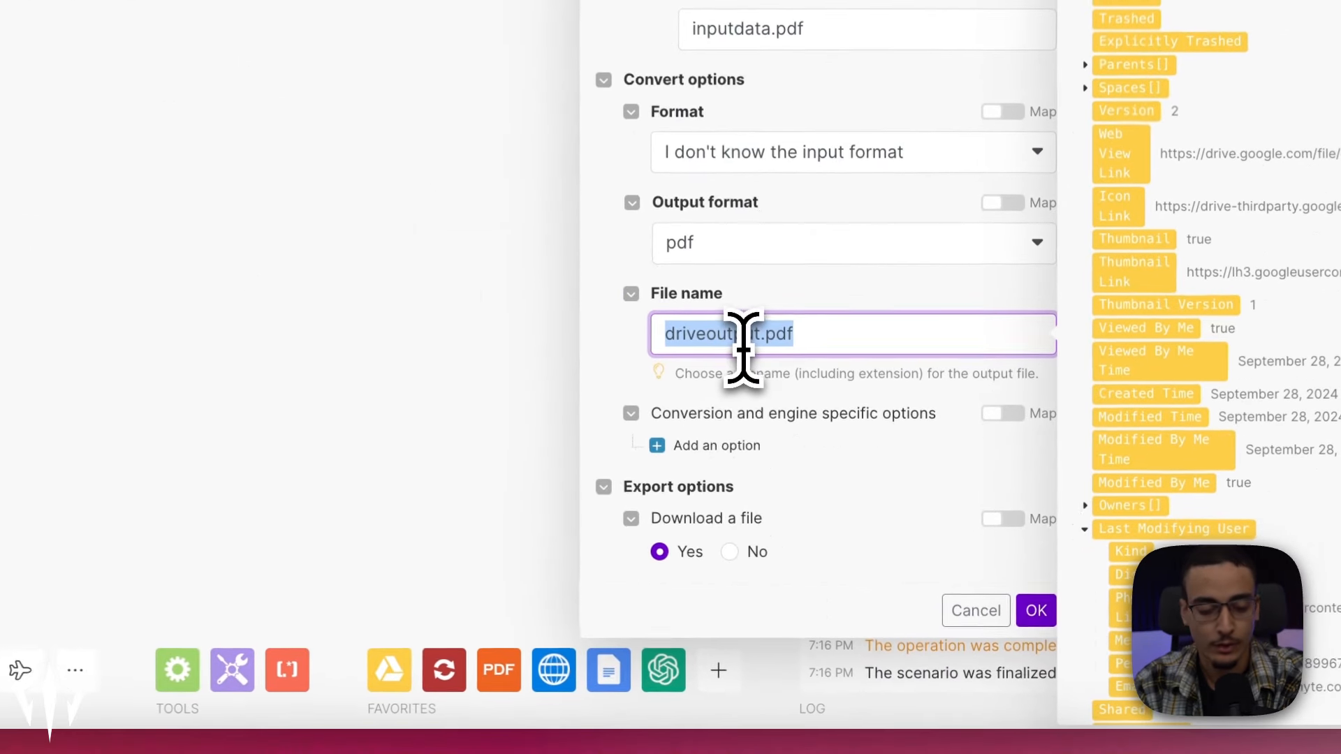
{"action": "left_click", "coordinate": [859, 336]}
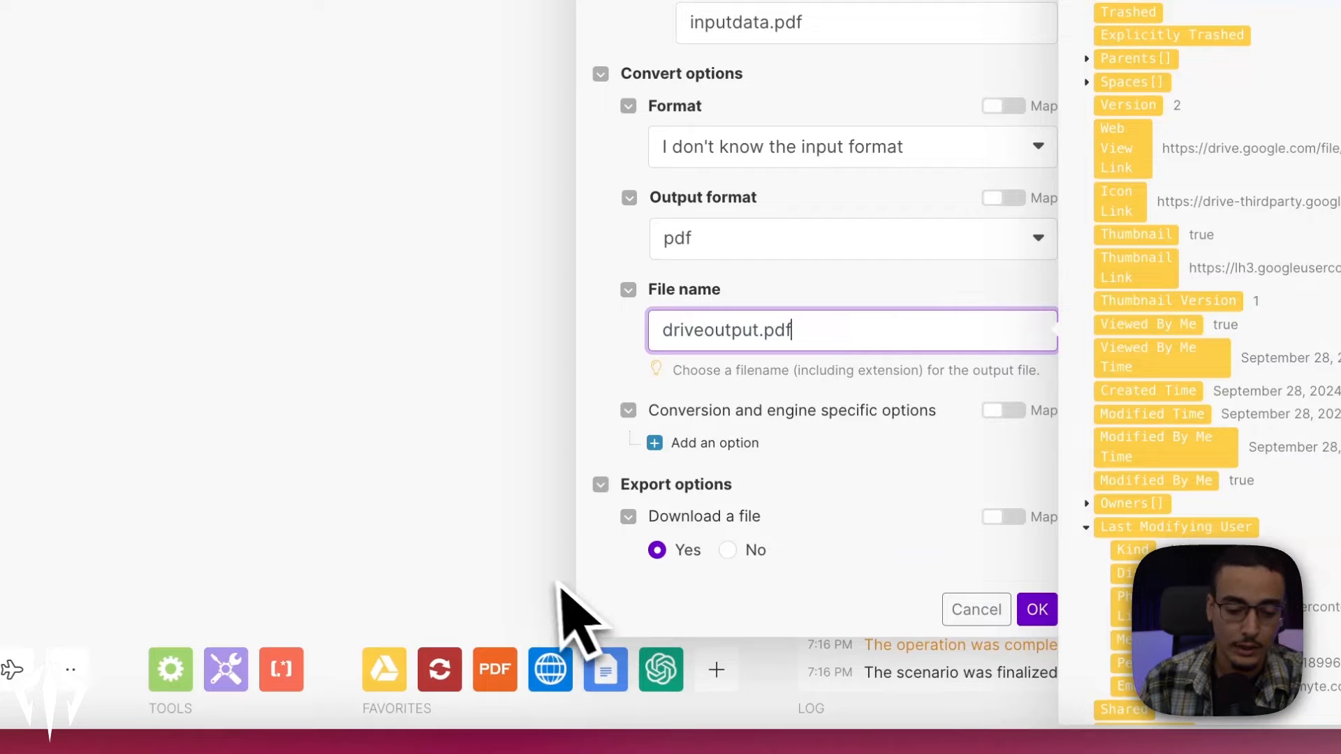
{"action": "double_click", "coordinate": [689, 550]}
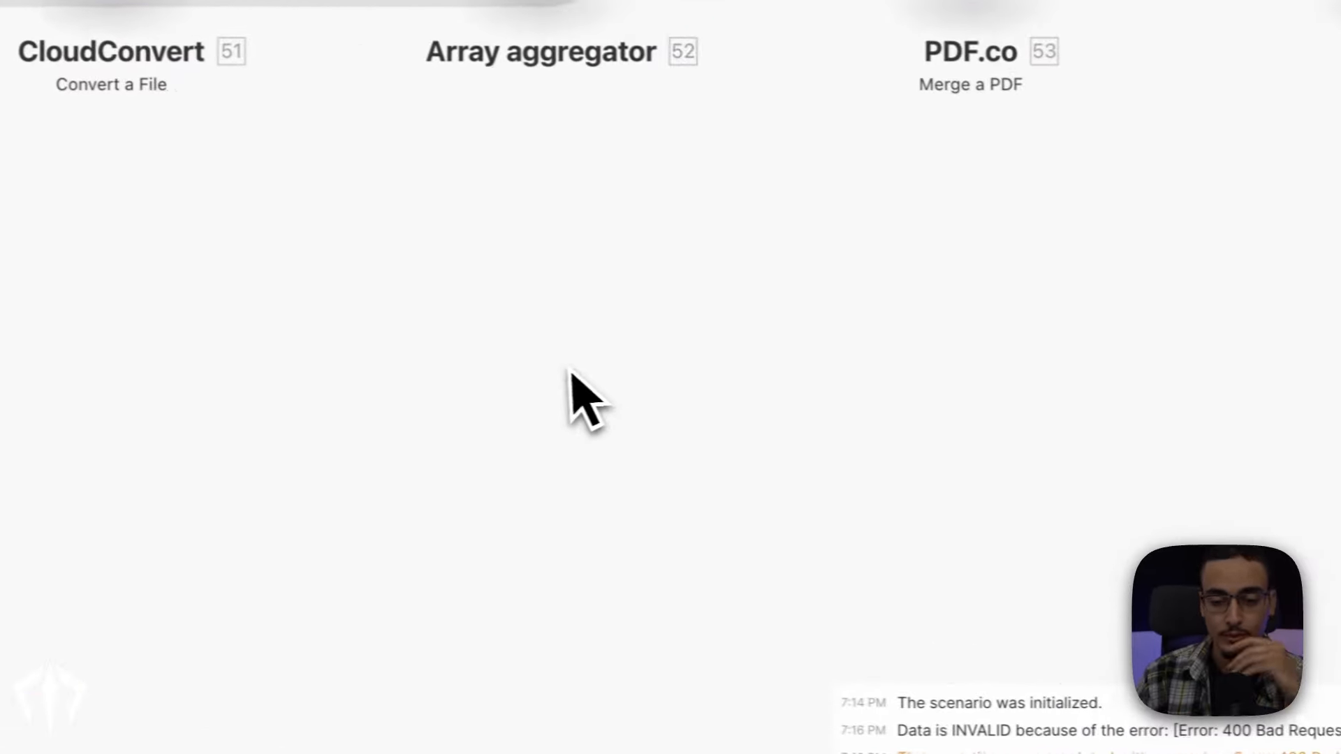
Check the Array aggregator that follows the CloudConvert module and load pdf.co in a new browser tab
{"action": "left_click_drag", "start_coordinate": [569, 370], "coordinate": [537, 396]}
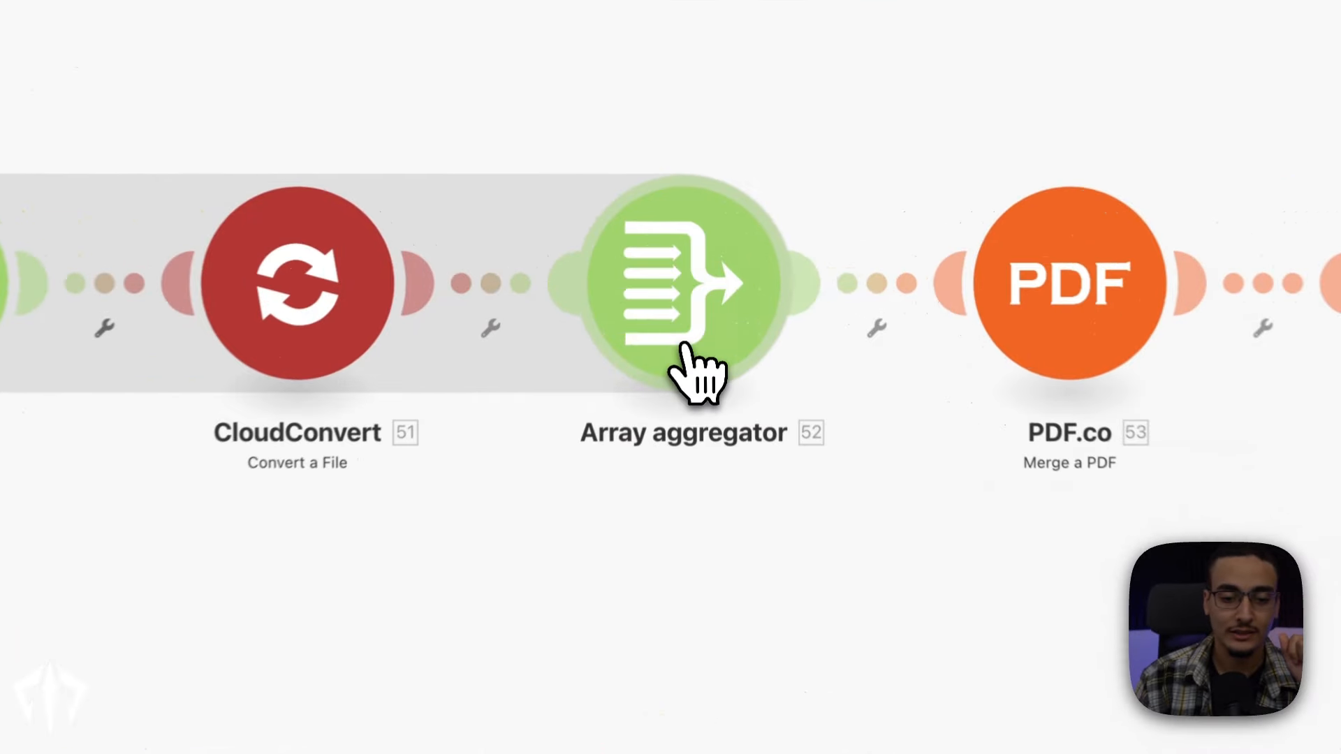
{"action": "left_click", "coordinate": [699, 295]}
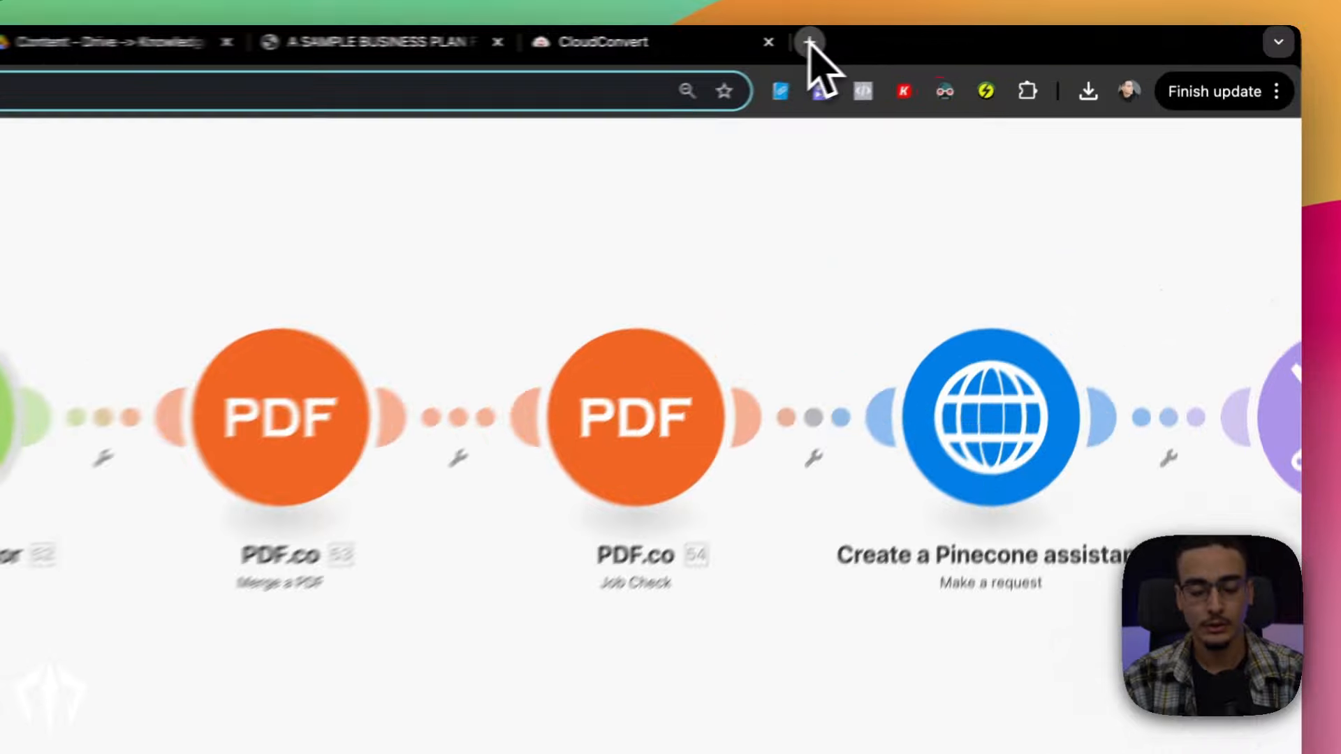
{"action": "left_click", "coordinate": [968, 35]}
{"action": "type", "text": "pdf.co"}
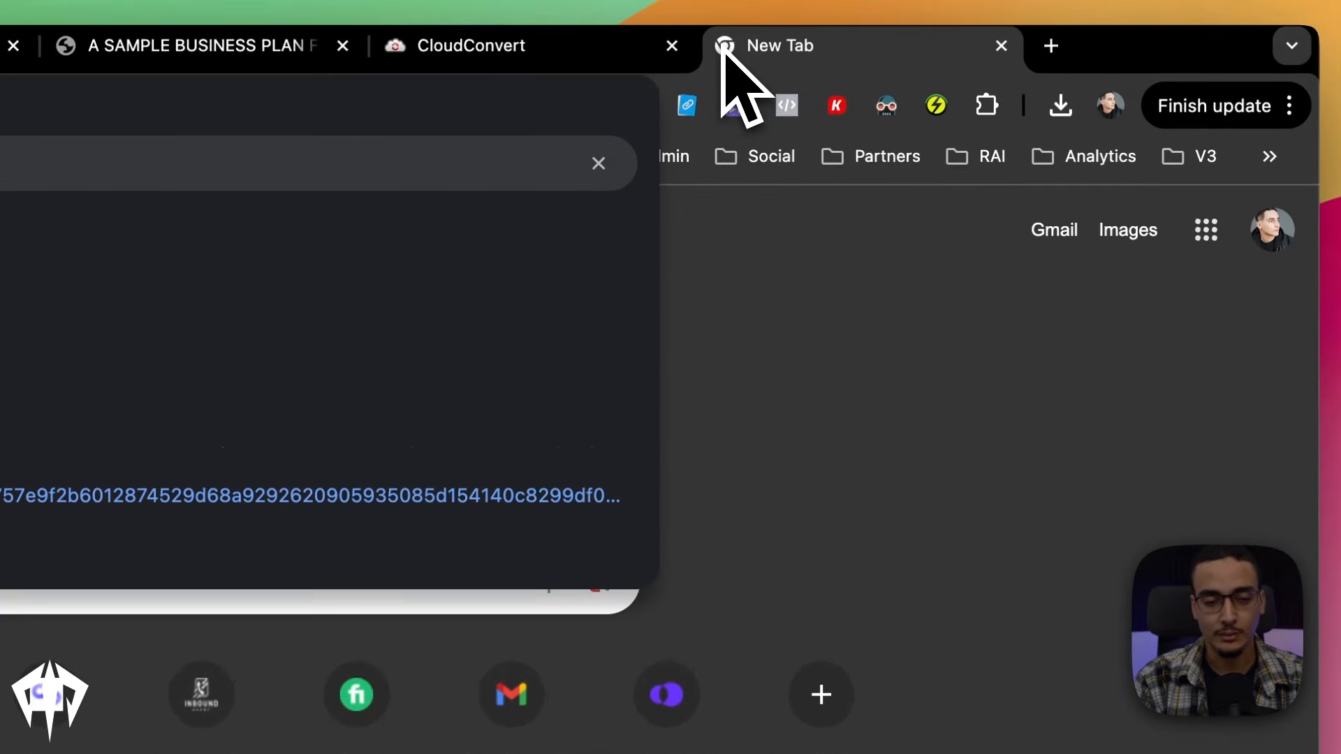
{"action": "key", "text": "Return"}
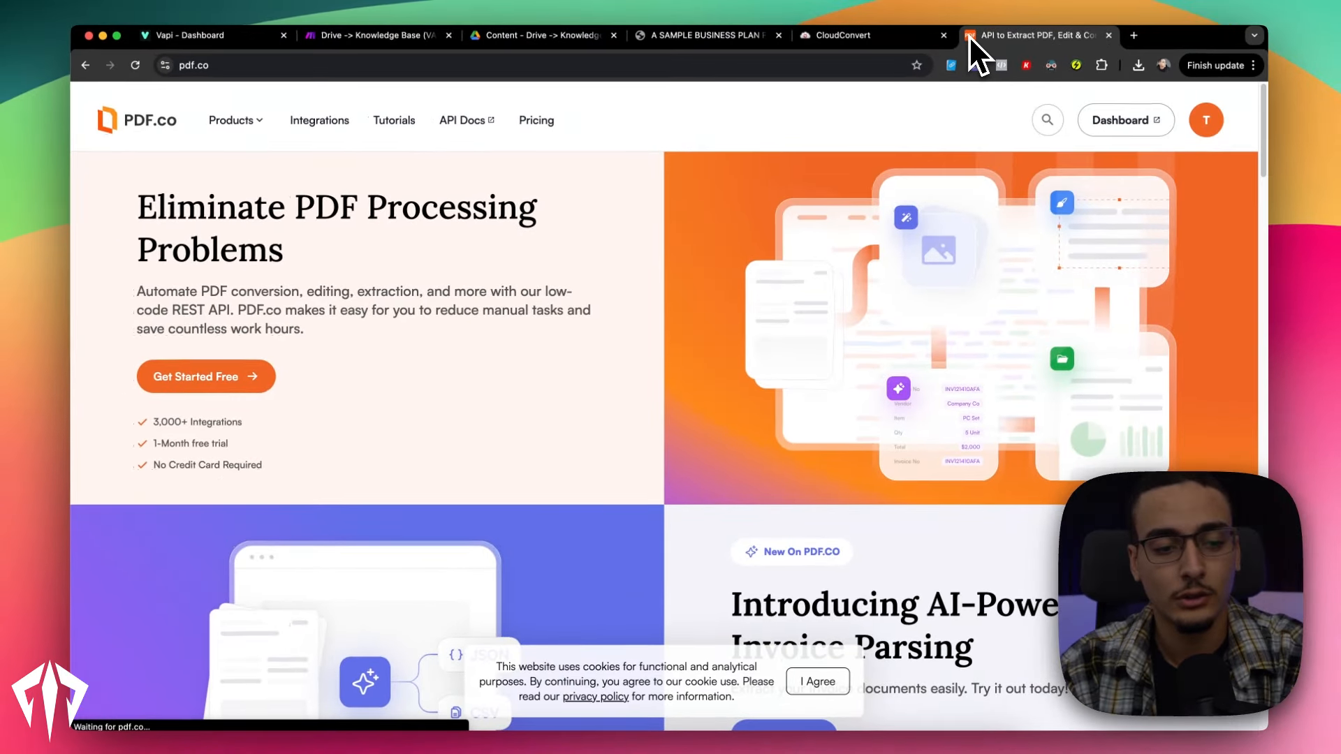
{"action": "scroll", "coordinate": [758, 325], "scroll_direction": "down", "scroll_amount": 2}
{"action": "scroll", "coordinate": [879, 384], "scroll_direction": "up", "scroll_amount": 2}
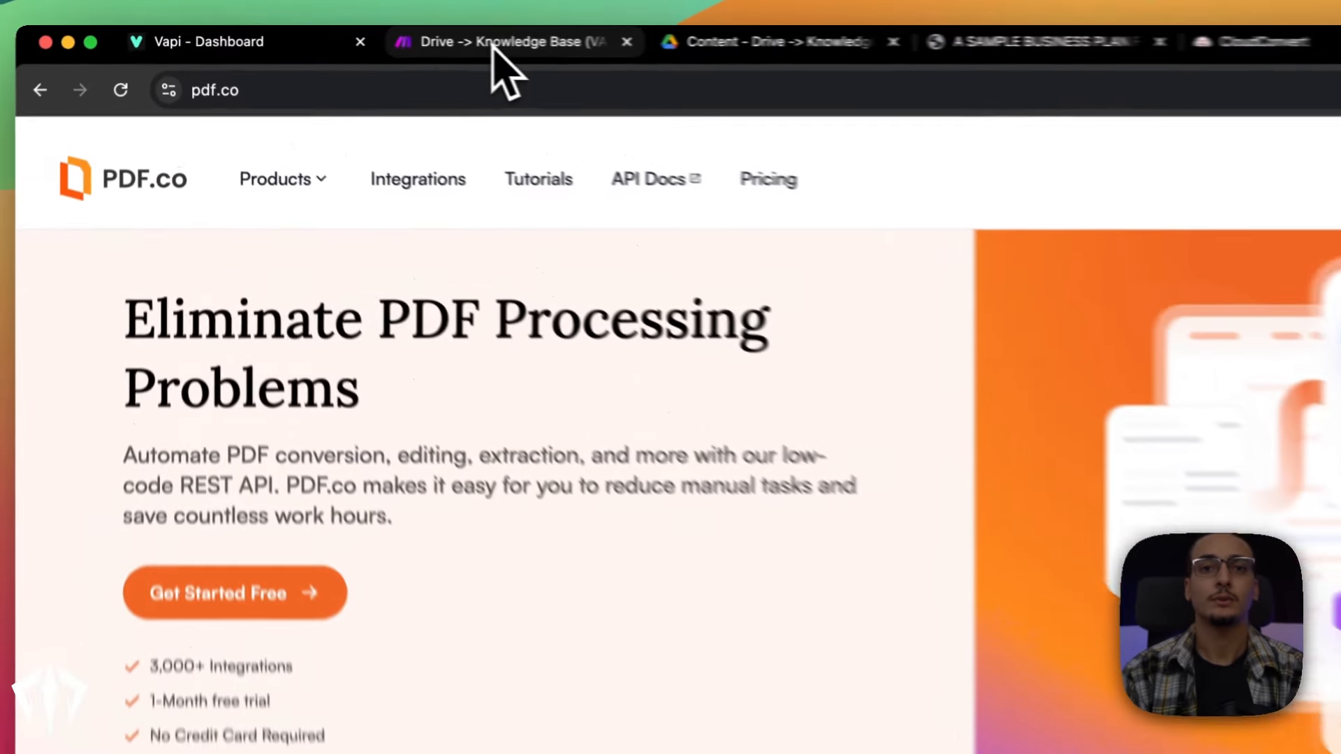
Return to the Make scenario and examine the input files, execution mode and export type of the PDF.co Merge a PDF module
{"action": "left_click", "coordinate": [368, 35]}
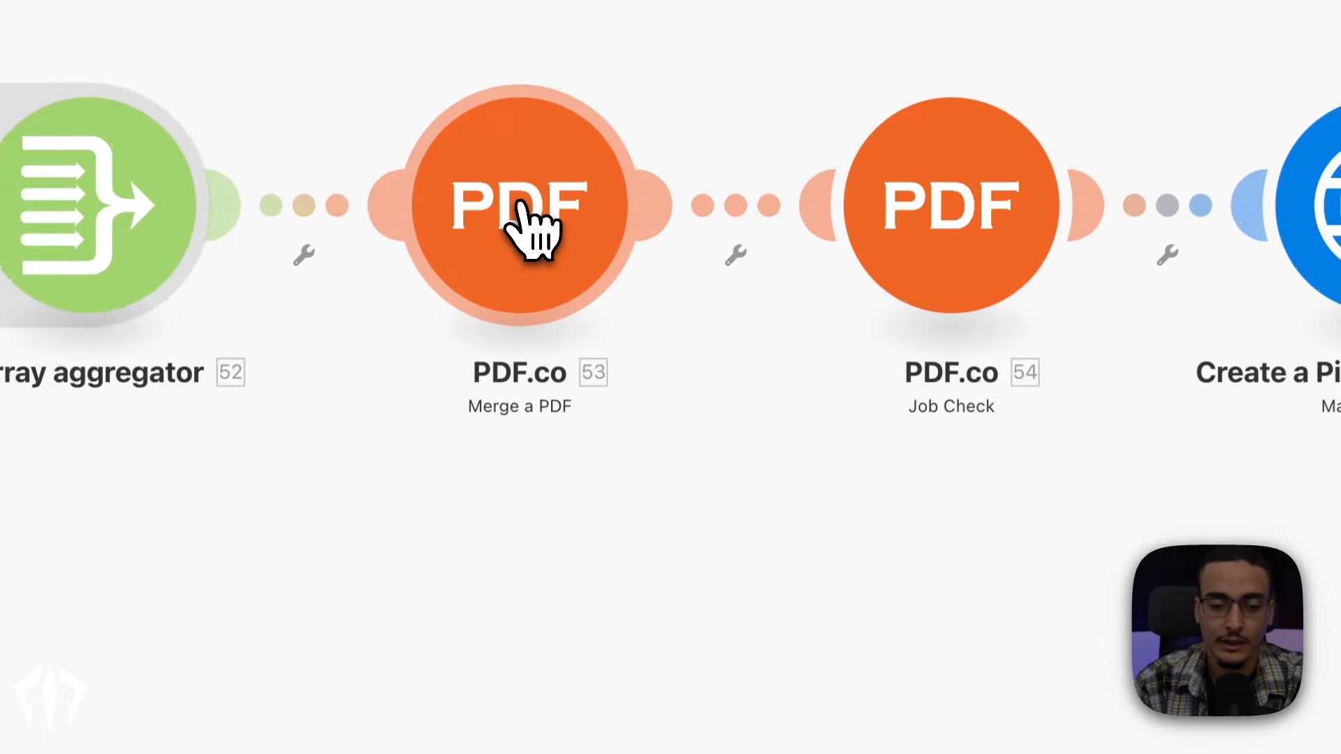
{"action": "left_click", "coordinate": [648, 266]}
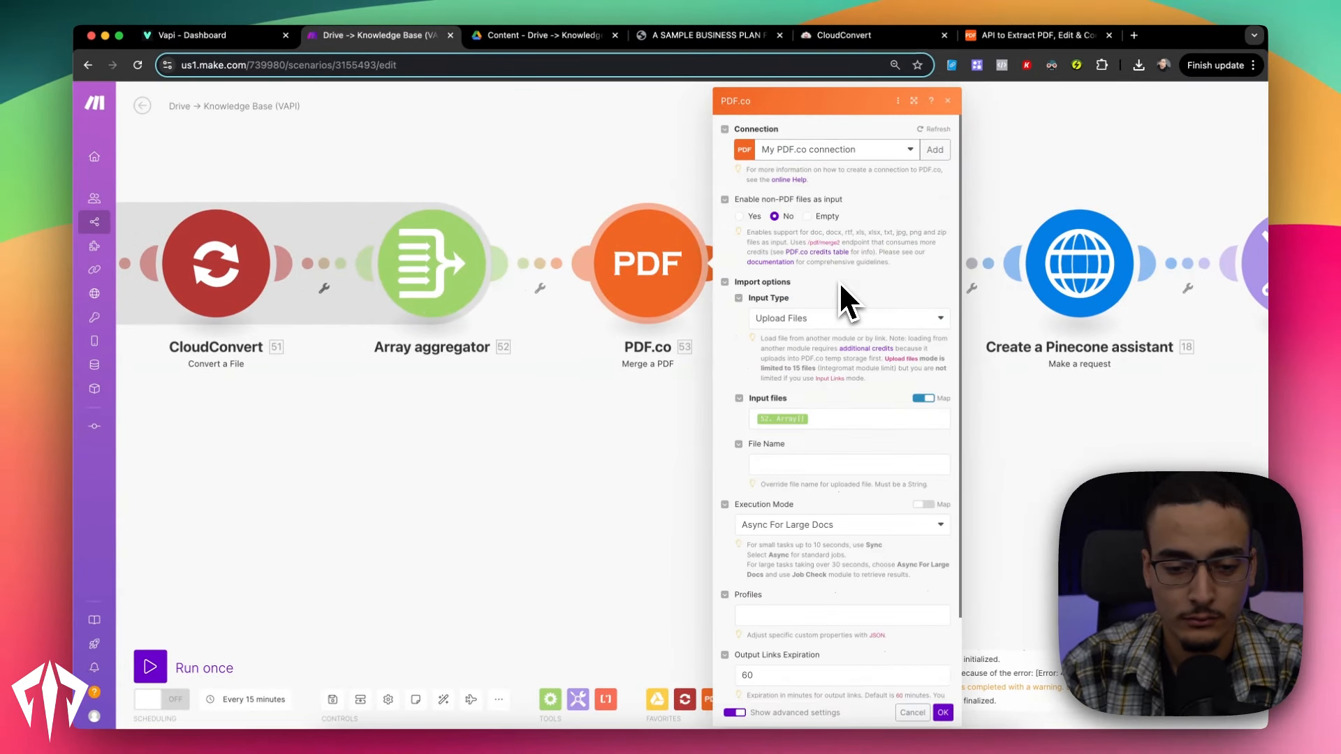
{"action": "scroll", "coordinate": [840, 285], "scroll_direction": "down", "scroll_amount": 2}
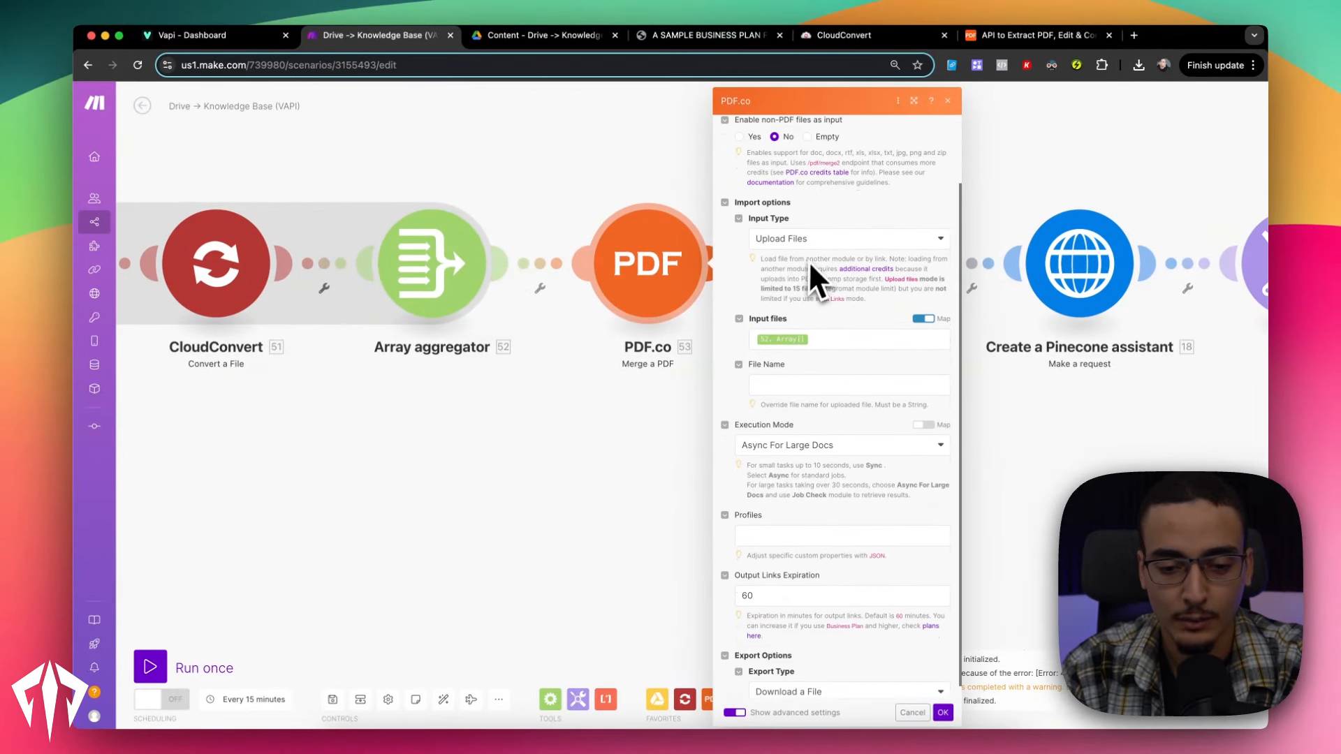
{"action": "scroll", "coordinate": [809, 274], "scroll_direction": "down", "scroll_amount": 1}
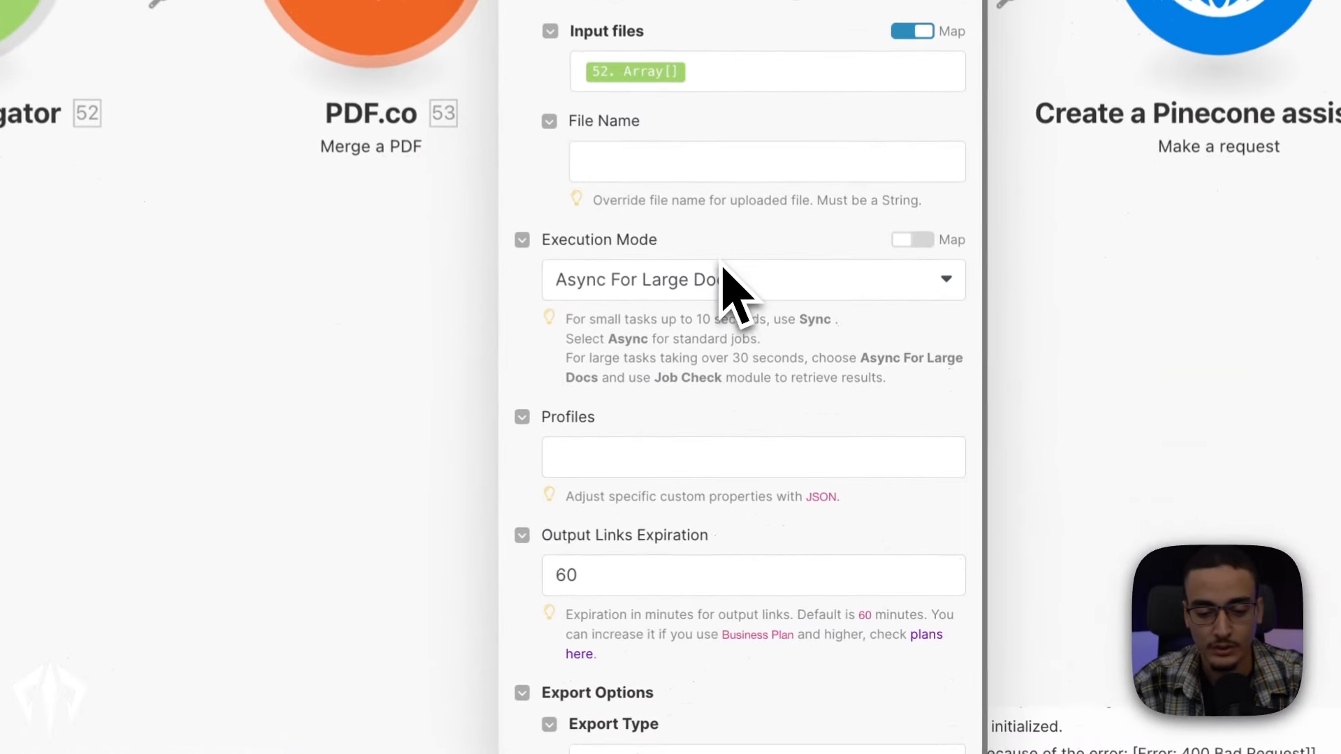
{"action": "left_click", "coordinate": [716, 260]}
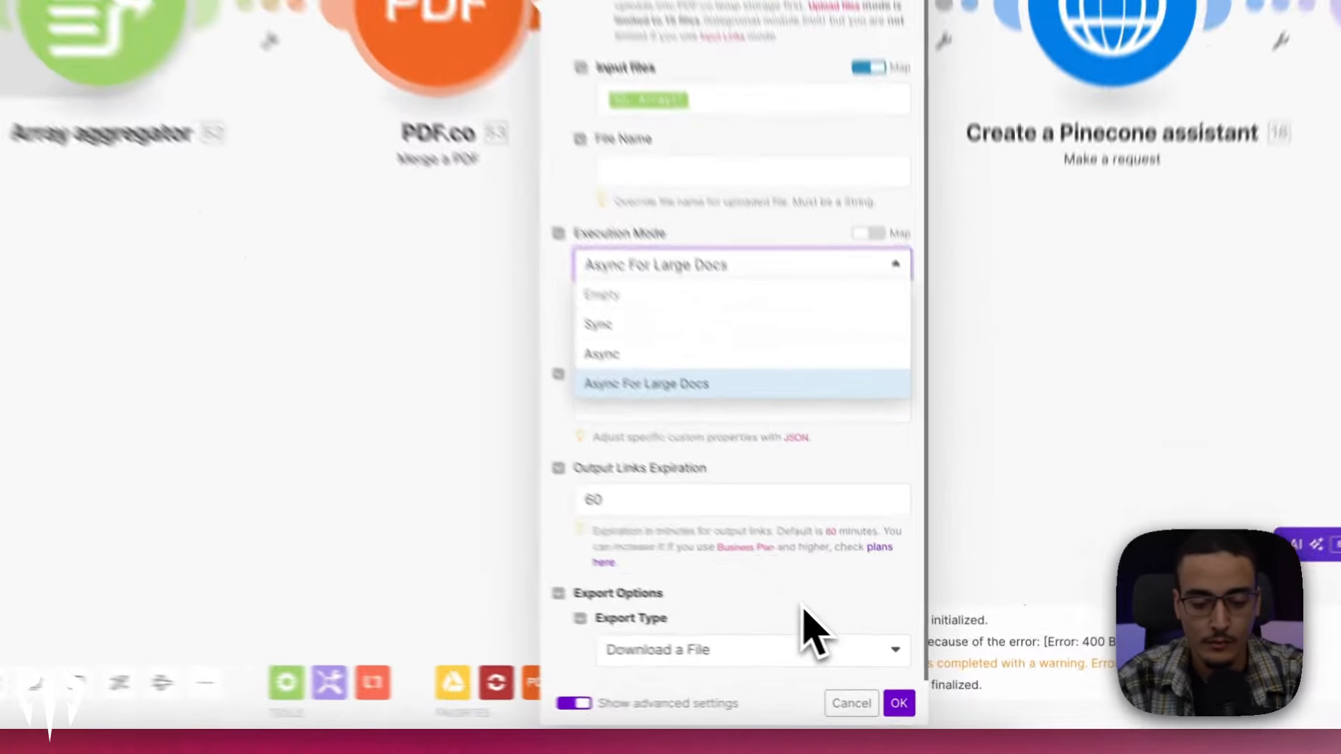
{"action": "left_click", "coordinate": [880, 649]}
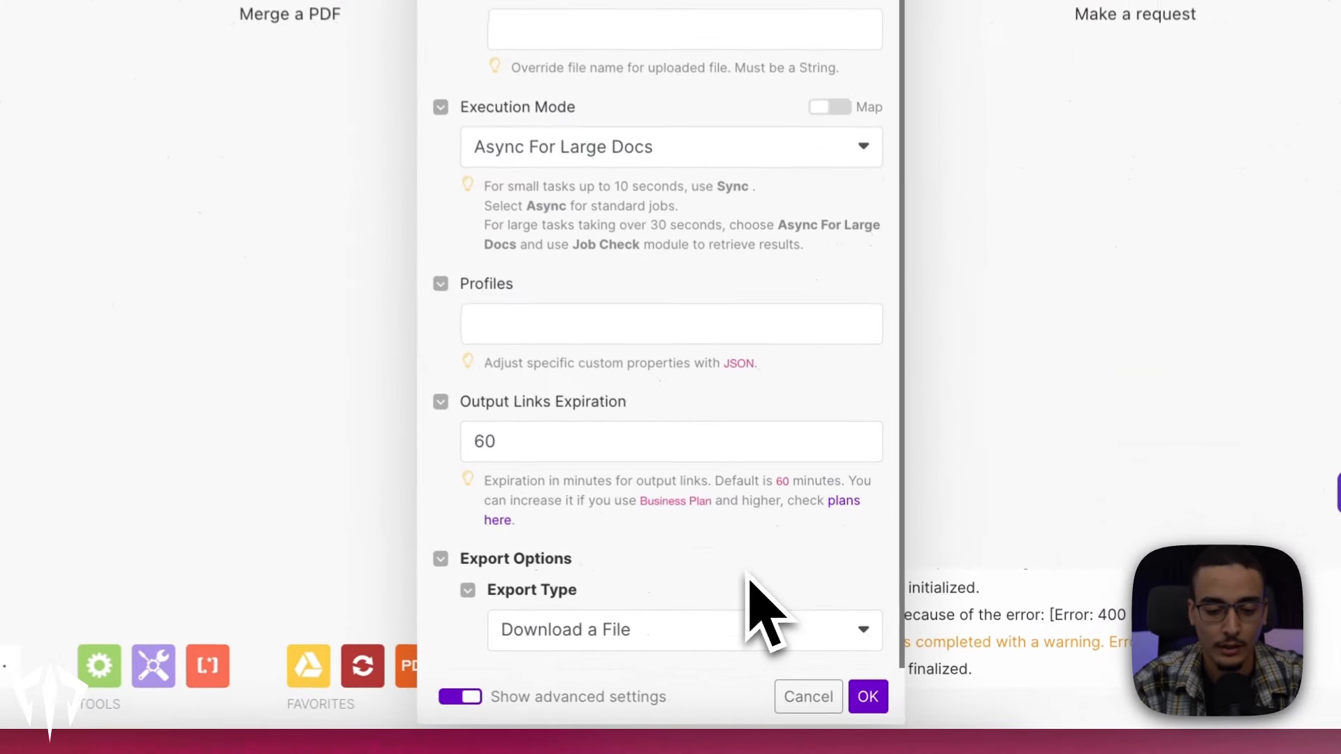
{"action": "left_click", "coordinate": [558, 631]}
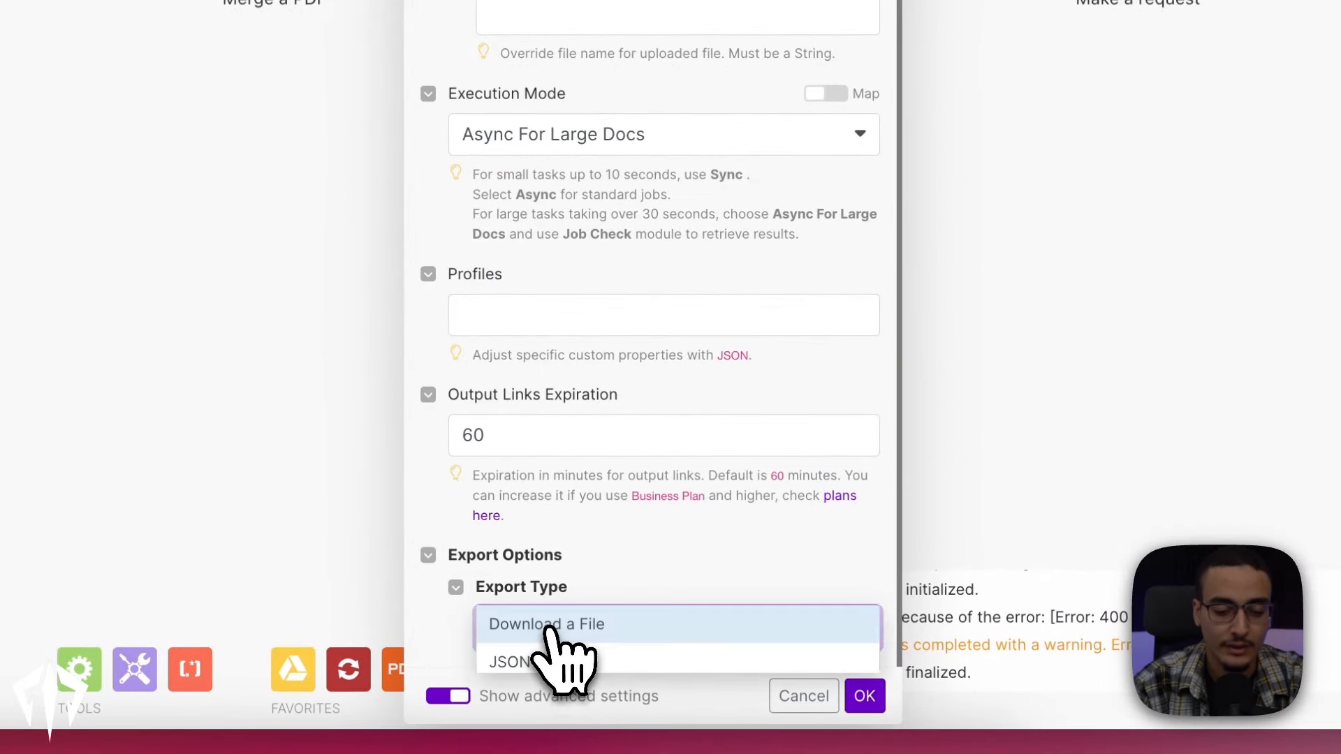
{"action": "left_click", "coordinate": [746, 578]}
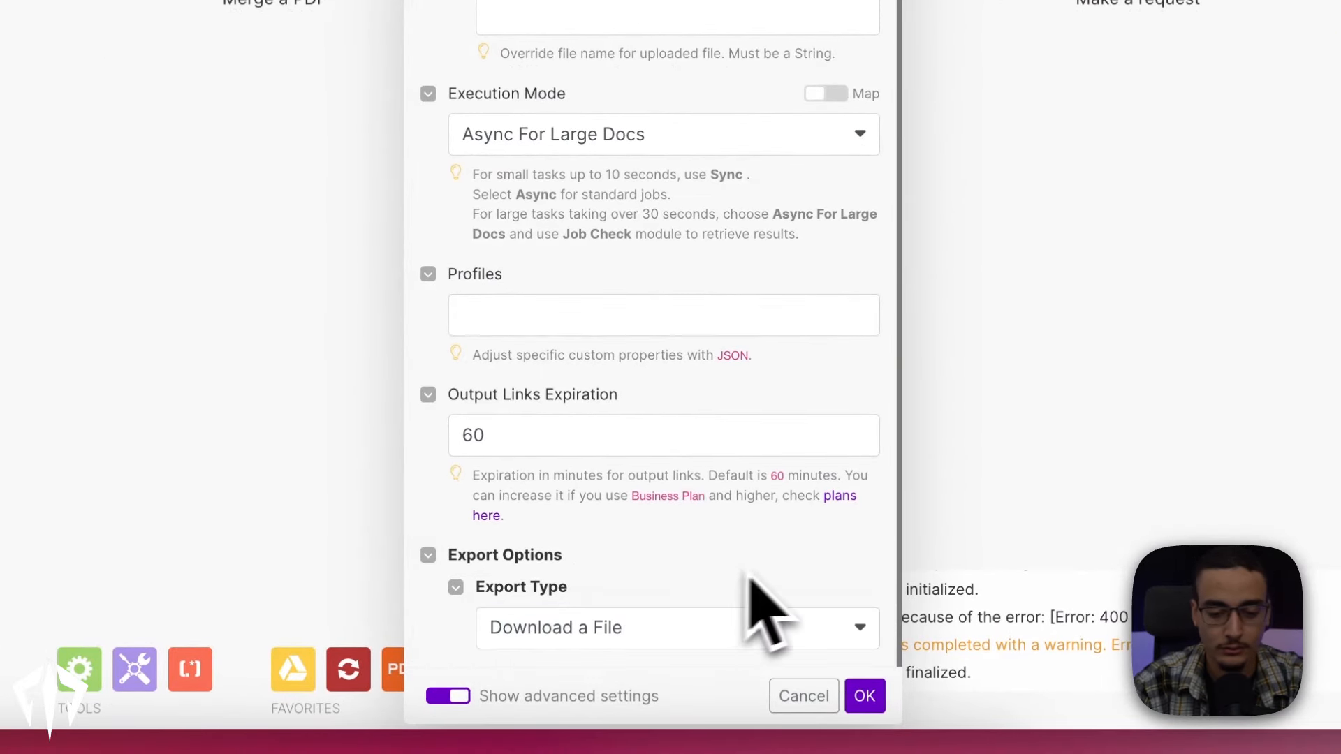
{"action": "left_click", "coordinate": [1021, 447]}
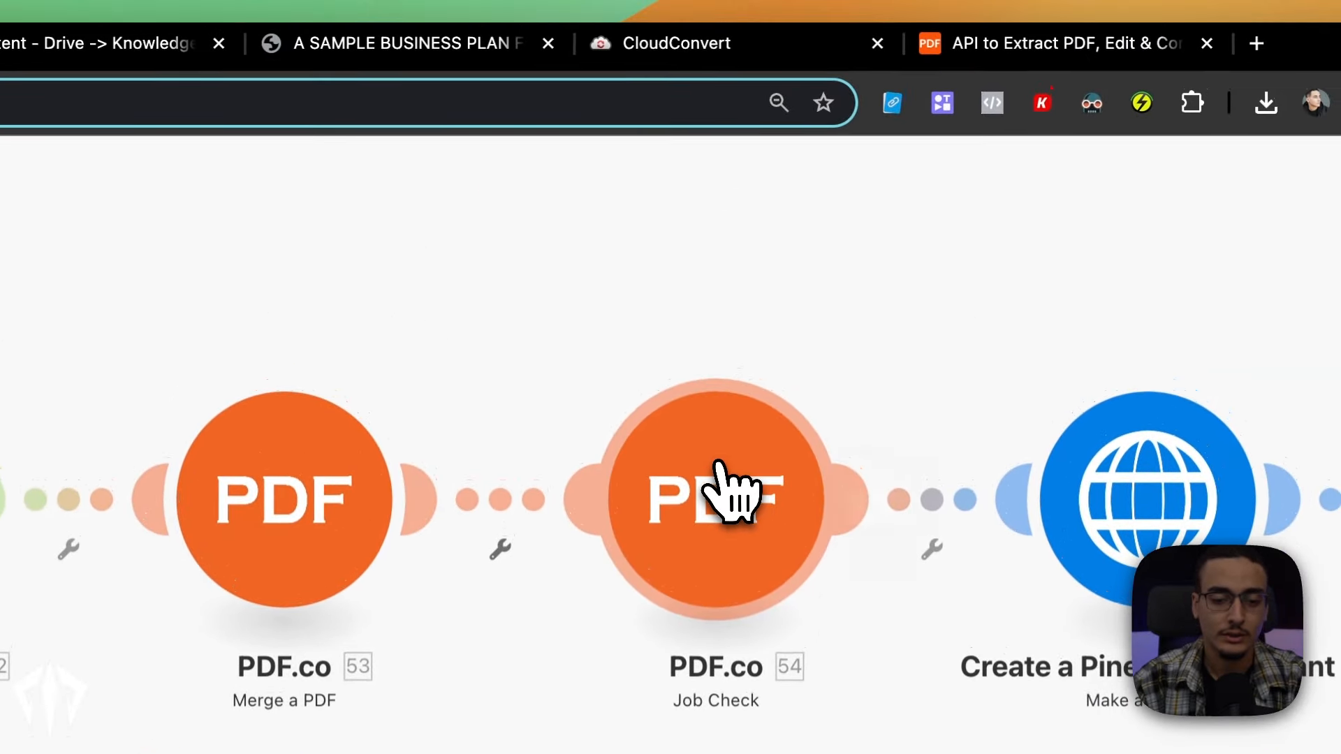
Examine the Job ID mapping and export settings of the PDF.co Job Check module
{"action": "left_click", "coordinate": [766, 315]}
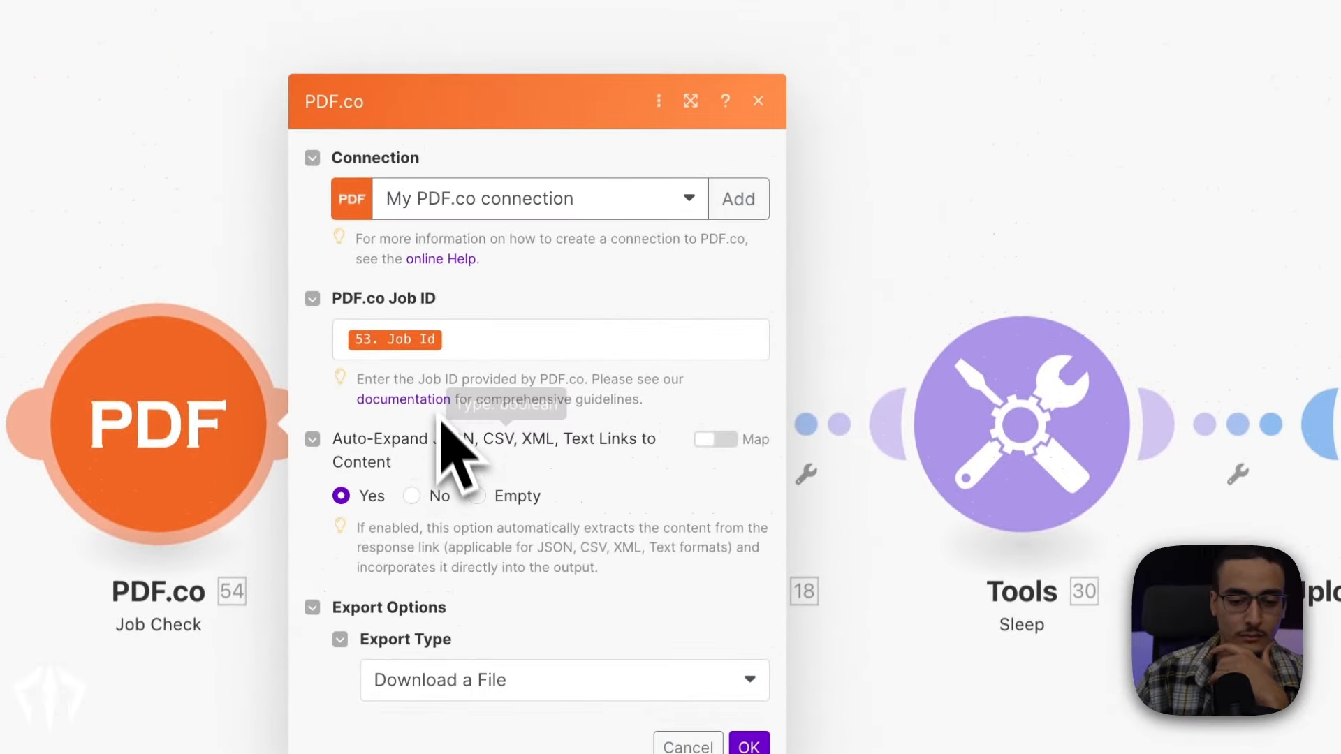
{"action": "left_click", "coordinate": [515, 353]}
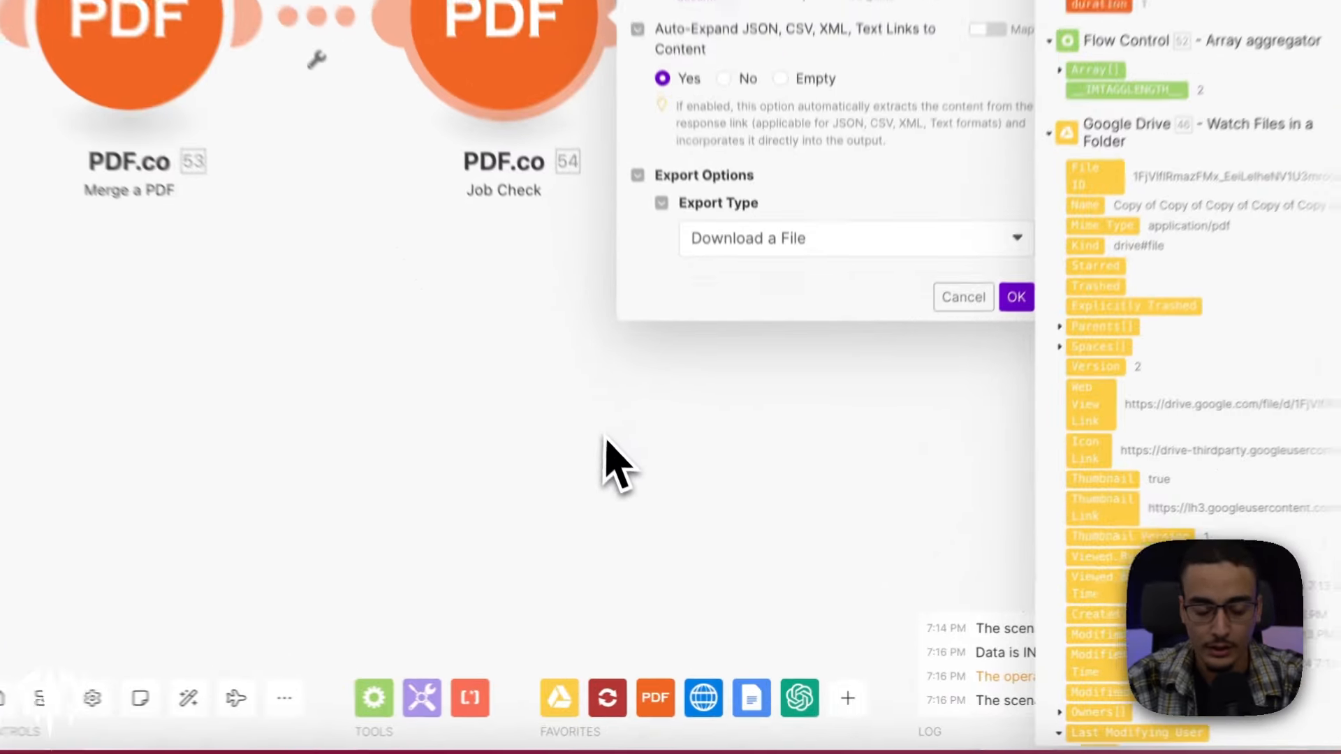
{"action": "left_click", "coordinate": [686, 552]}
{"action": "left_click_drag", "start_coordinate": [799, 542], "coordinate": [789, 528]}
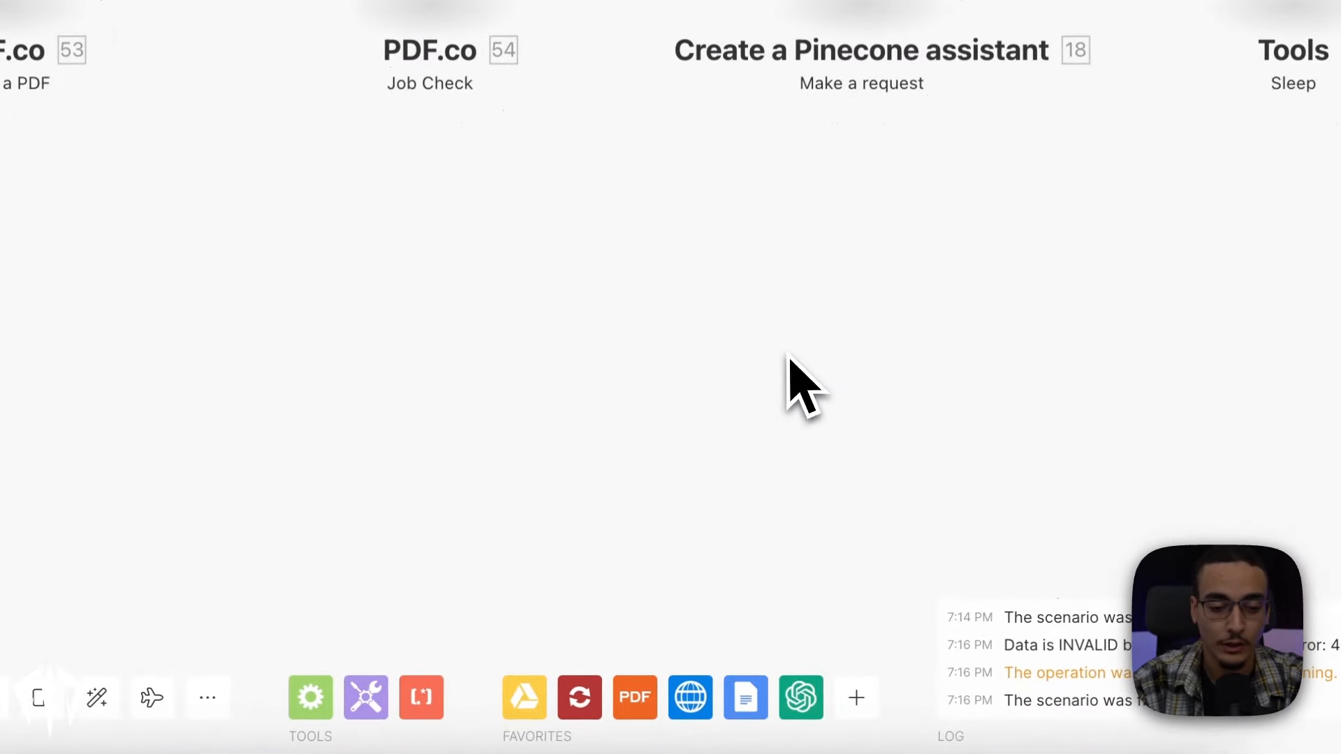
{"action": "left_click_drag", "start_coordinate": [789, 357], "coordinate": [818, 362]}
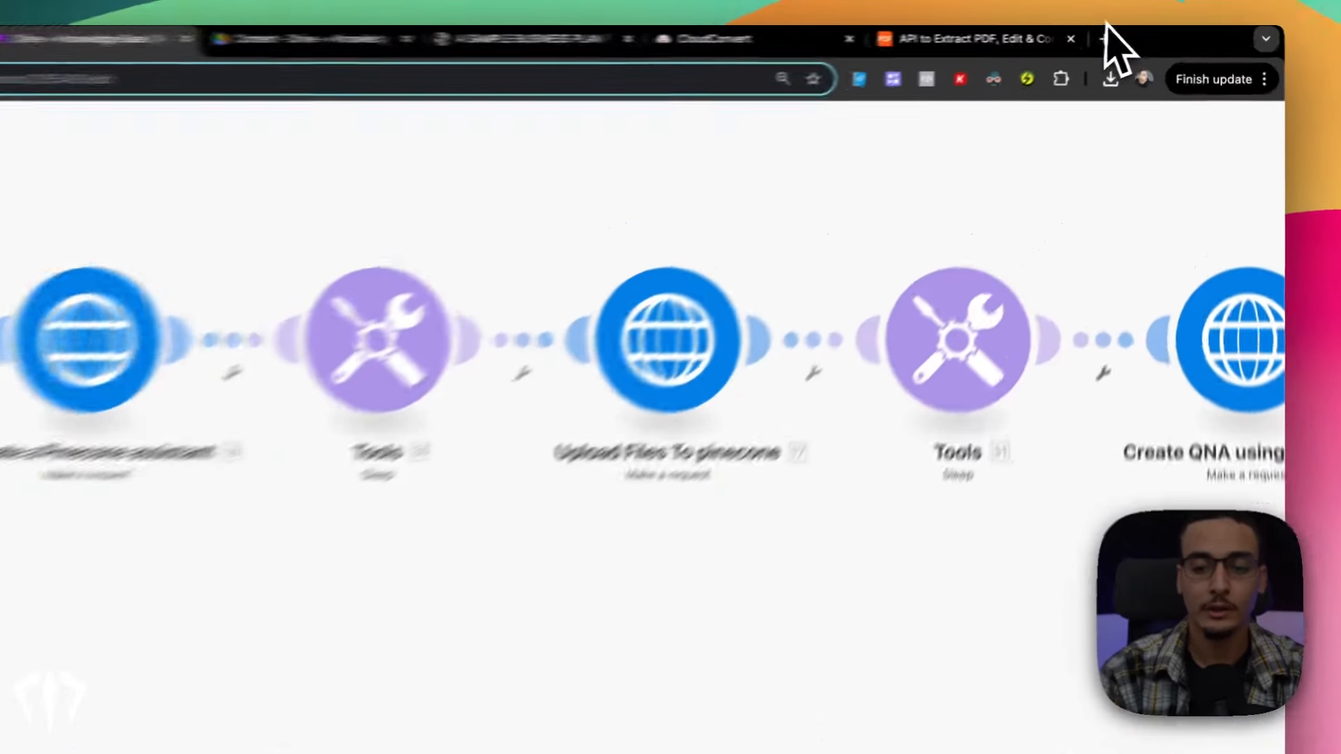
Load the Pinecone website, pinecone.io, in a new browser tab
{"action": "left_click", "coordinate": [1134, 35]}
{"action": "type", "text": "ma"}
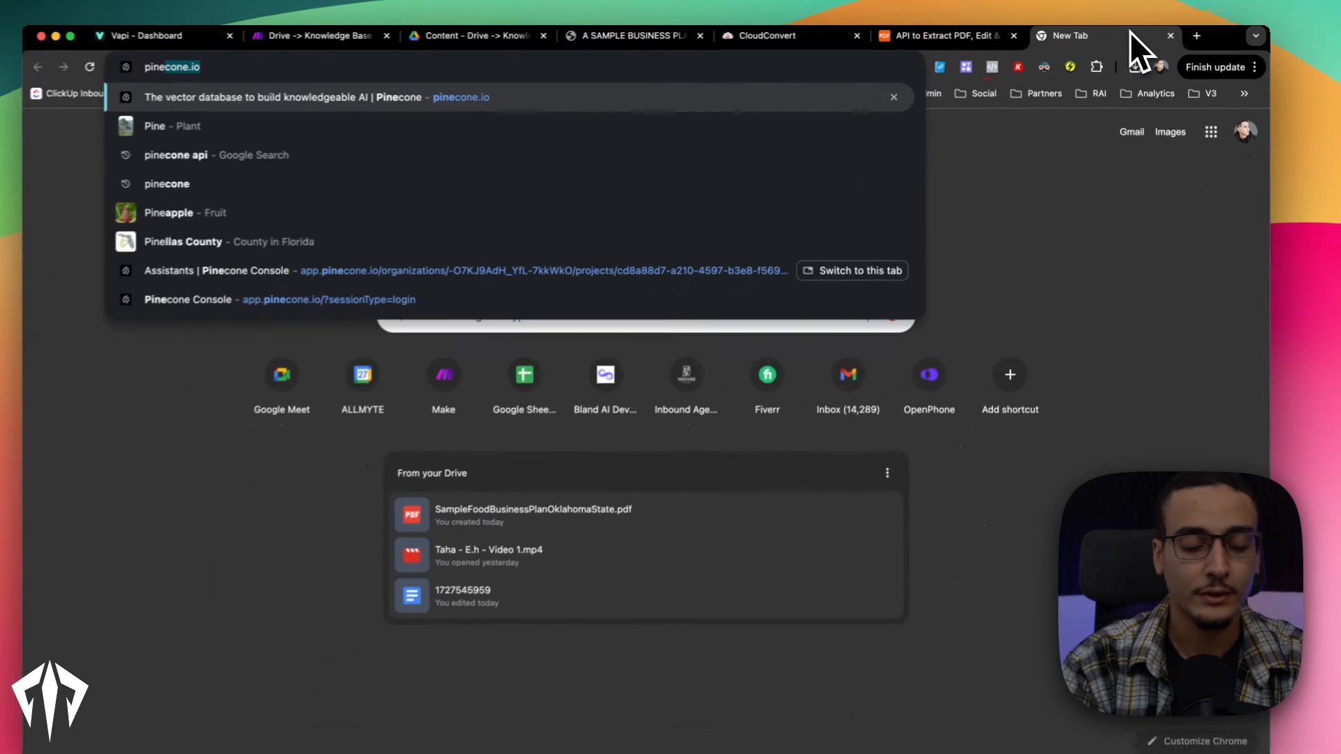
{"action": "type", "text": "cone"}
{"action": "key", "text": "Return"}
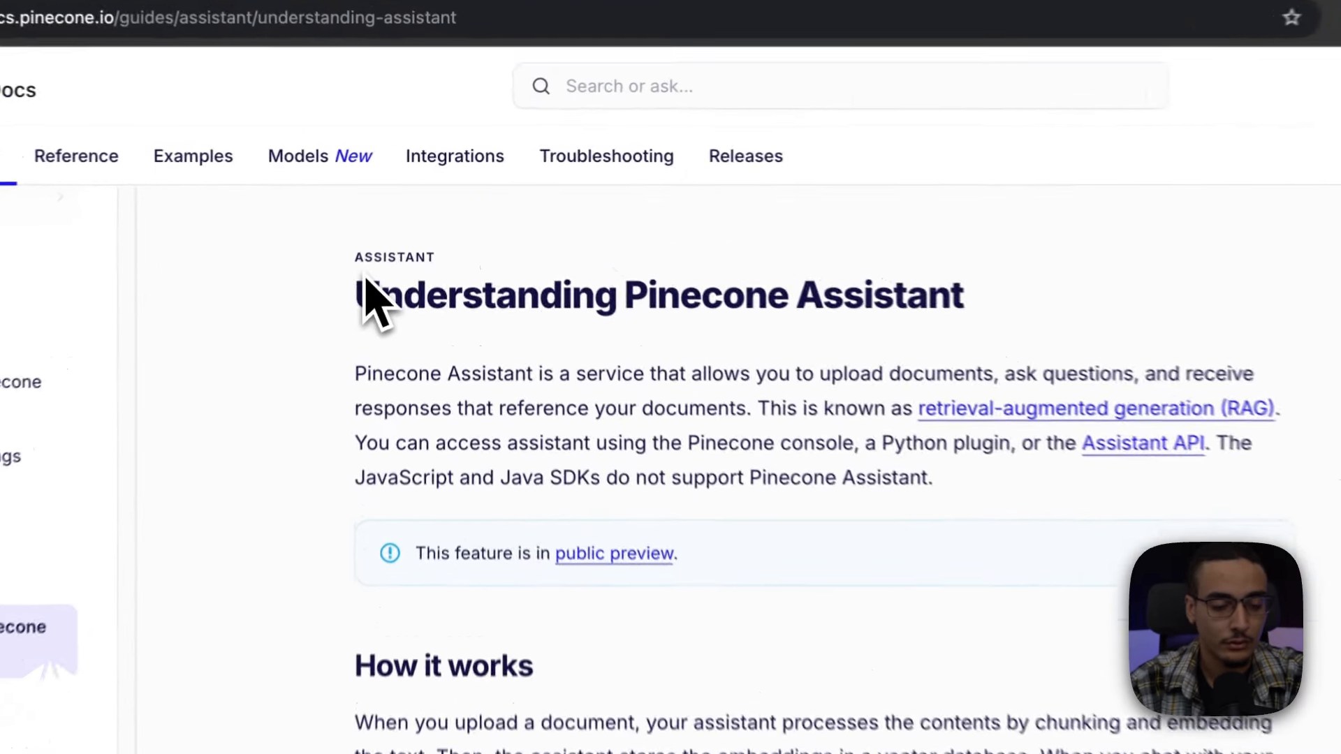
Read the introduction of the Understanding Pinecone Assistant docs page, covering document uploads and responses that reference the documents
{"action": "left_click_drag", "start_coordinate": [365, 280], "coordinate": [441, 365]}
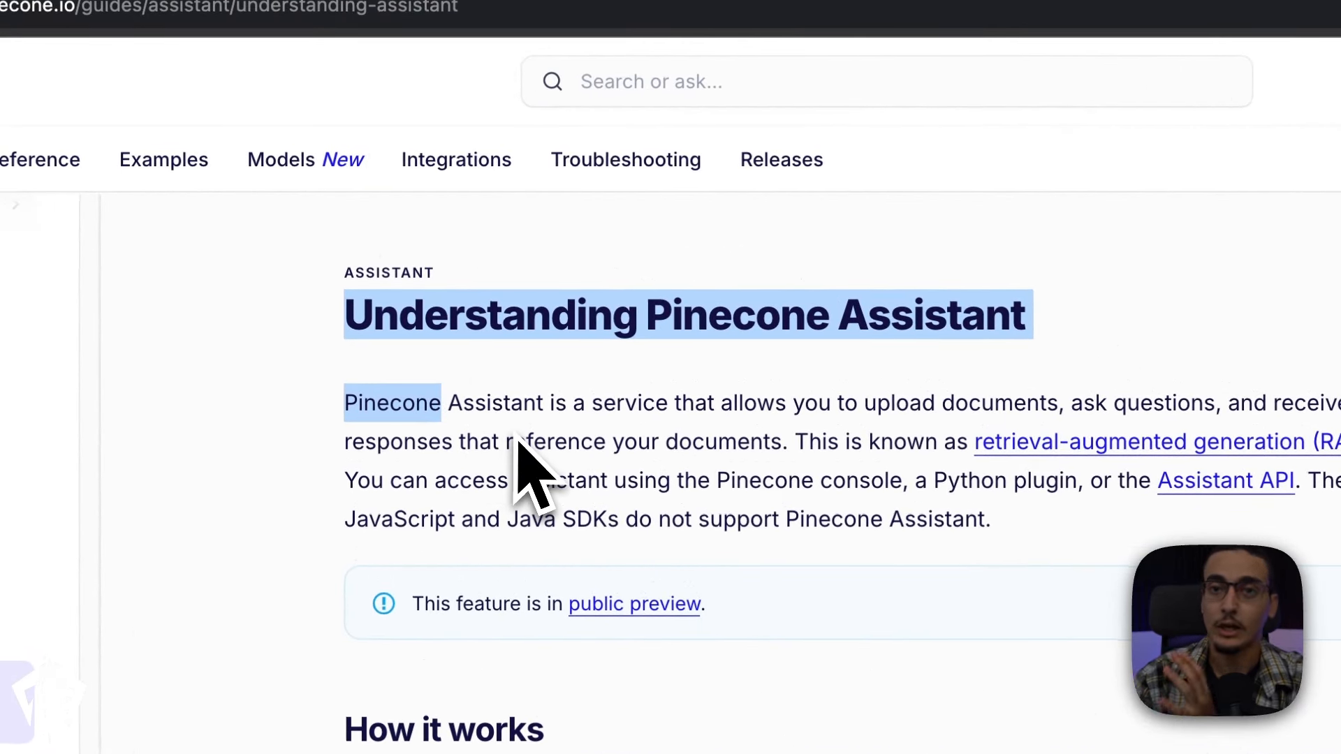
{"action": "left_click", "coordinate": [618, 428]}
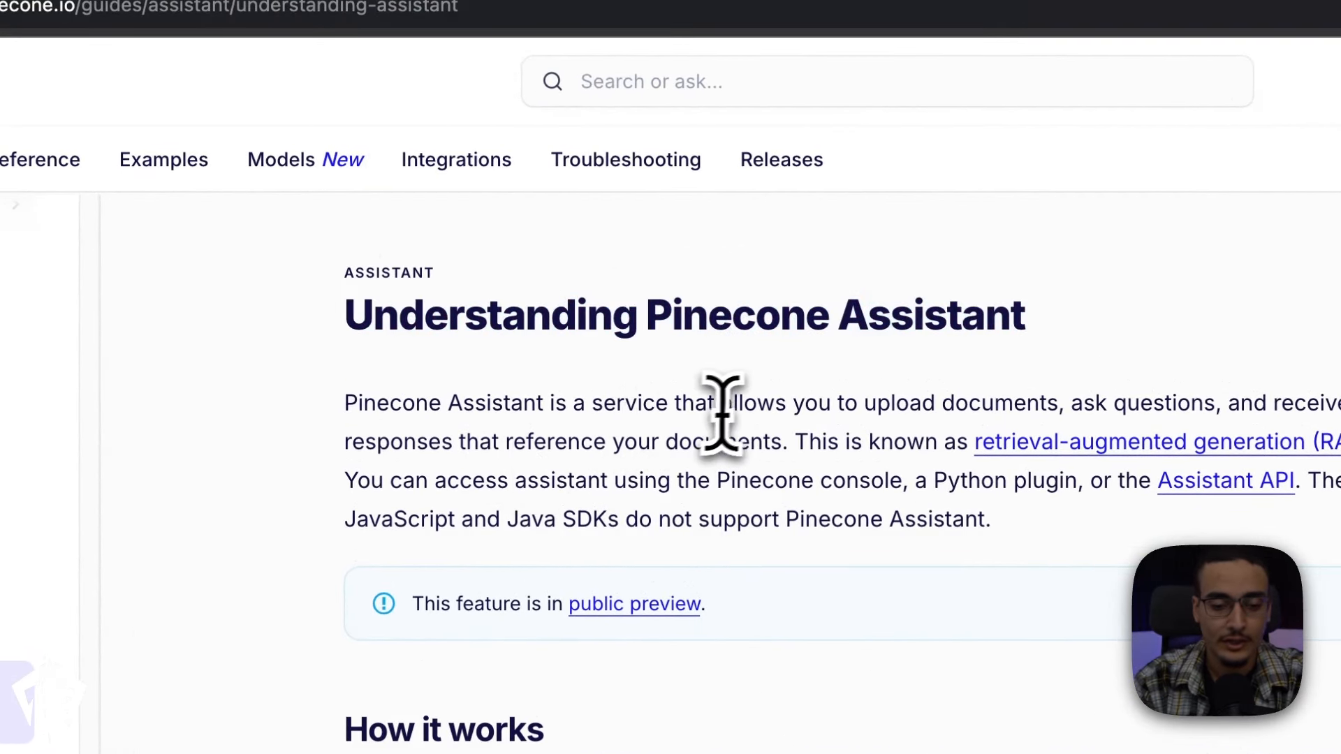
{"action": "left_click_drag", "start_coordinate": [777, 404], "coordinate": [950, 403]}
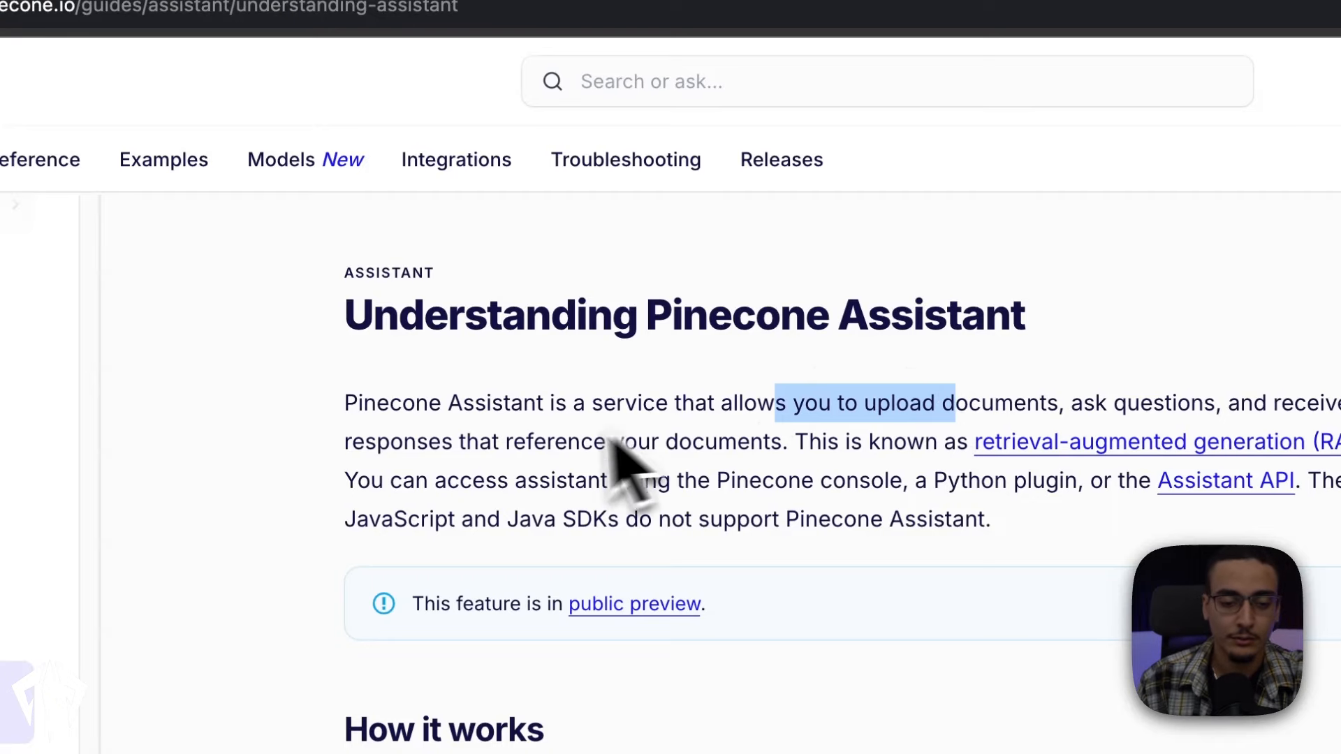
{"action": "left_click_drag", "start_coordinate": [392, 448], "coordinate": [795, 448]}
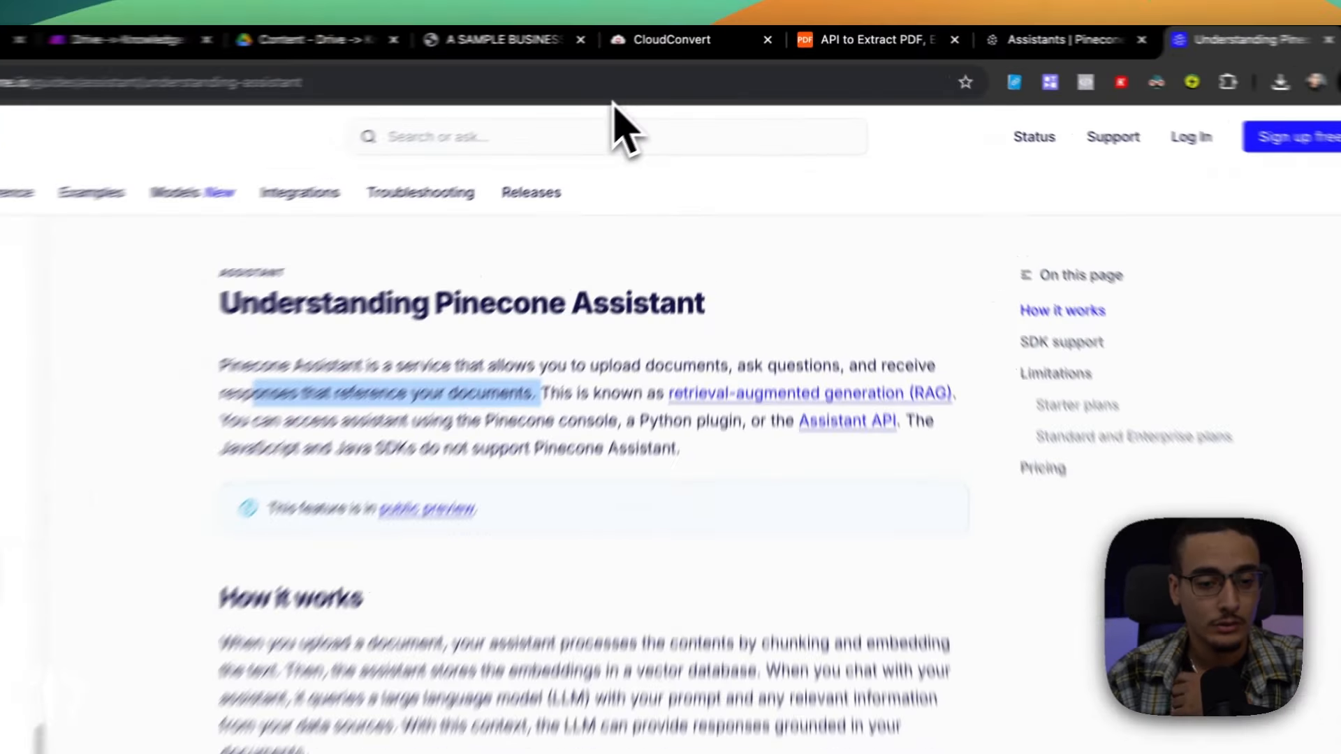
{"action": "double_click", "coordinate": [763, 65]}
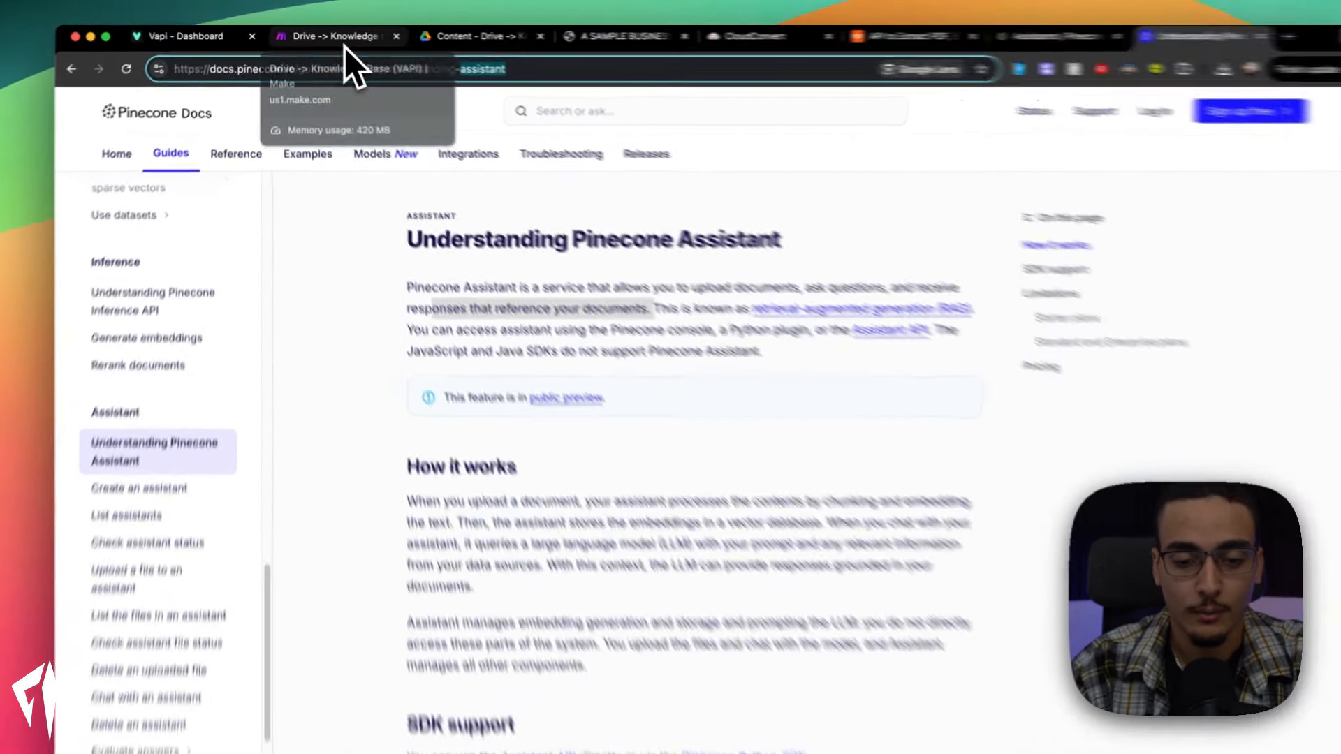
Open the settings of Make's Create a Pinecone assistant module and bring up the Pinecone docs page on creating an assistant
{"action": "left_click", "coordinate": [341, 41]}
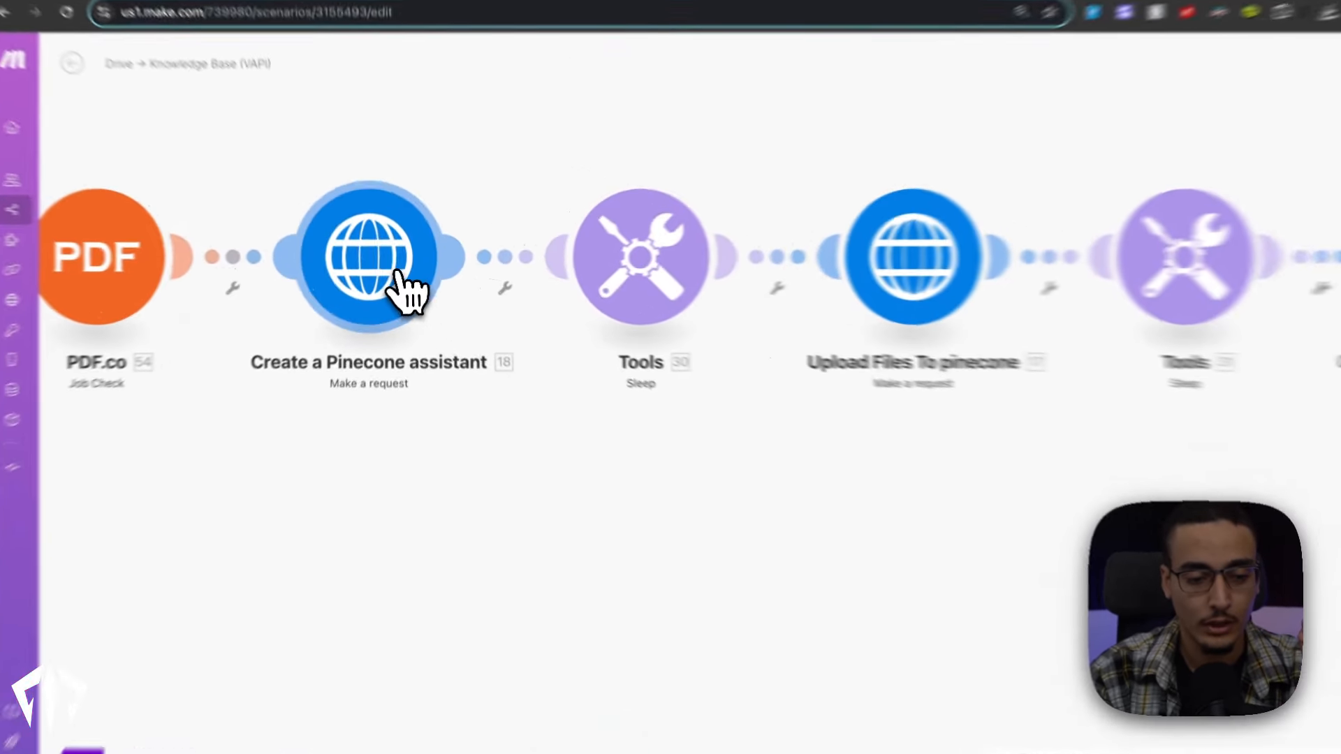
{"action": "left_click", "coordinate": [390, 278]}
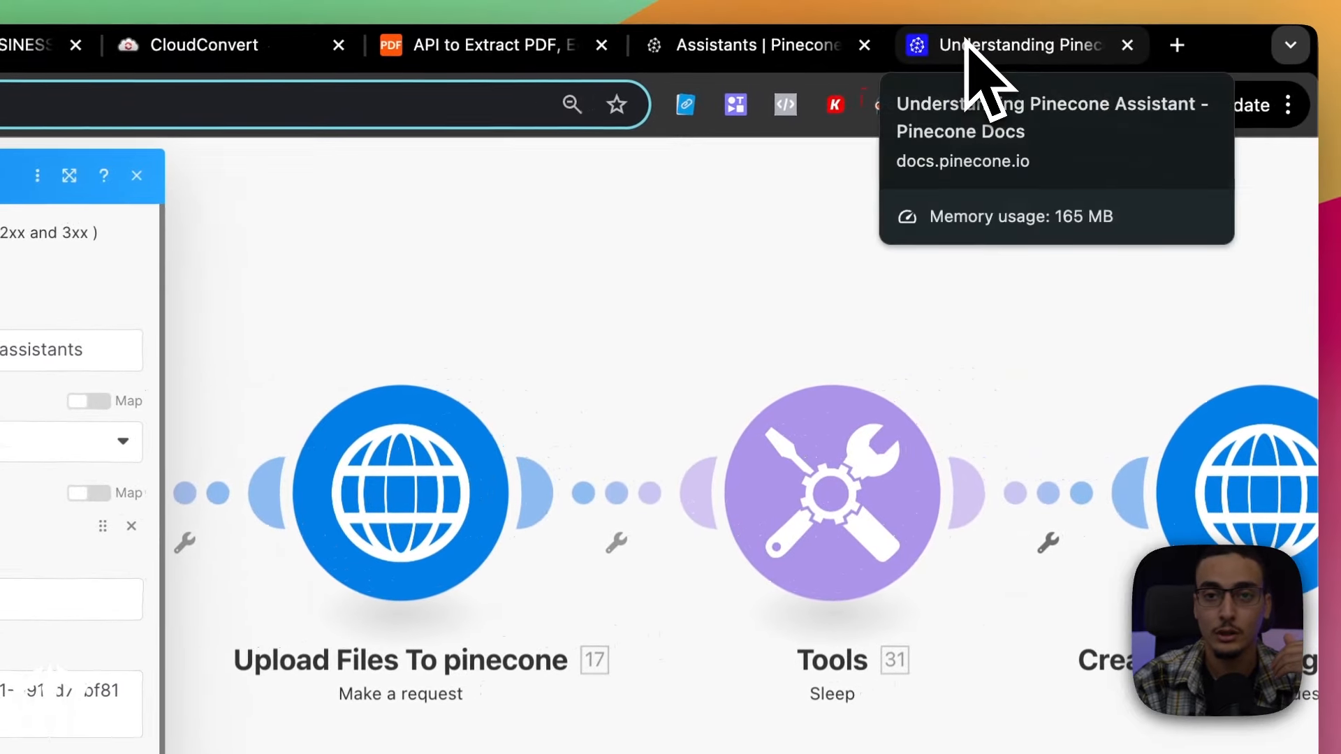
{"action": "left_click", "coordinate": [964, 43]}
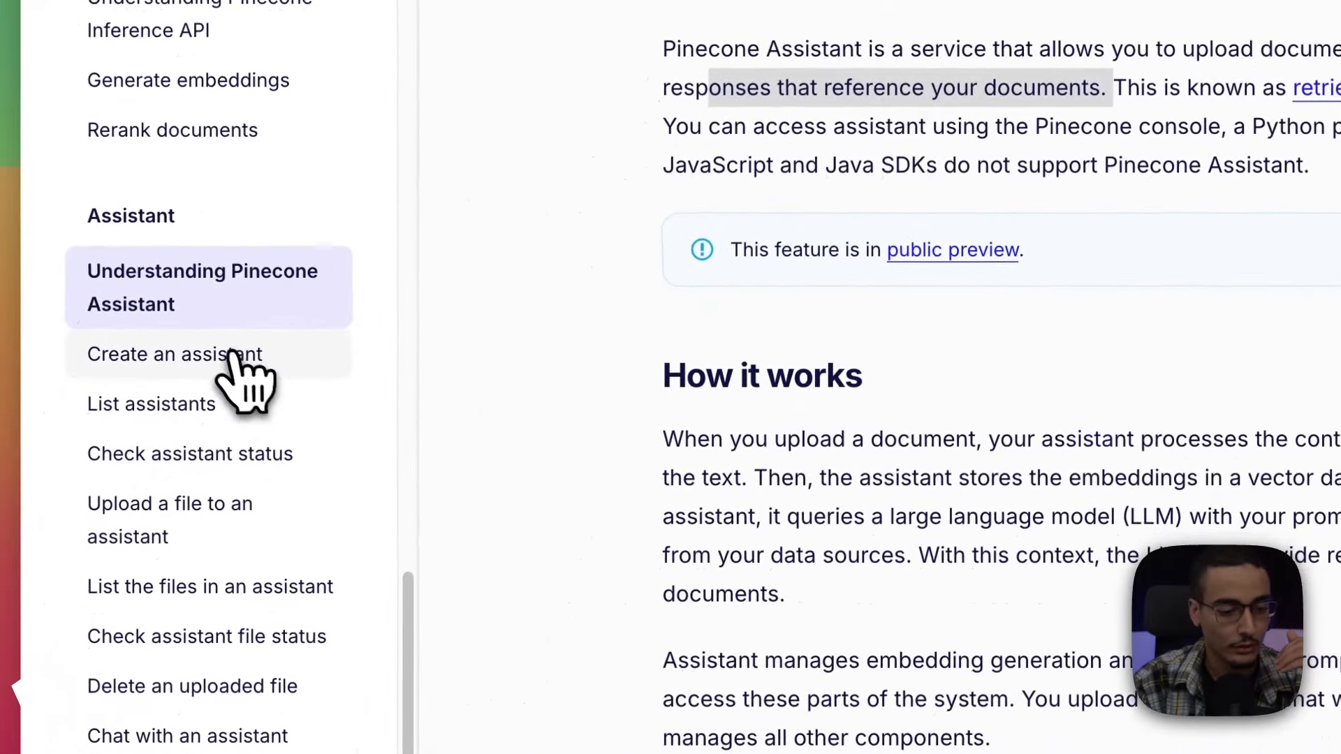
{"action": "left_click", "coordinate": [233, 354]}
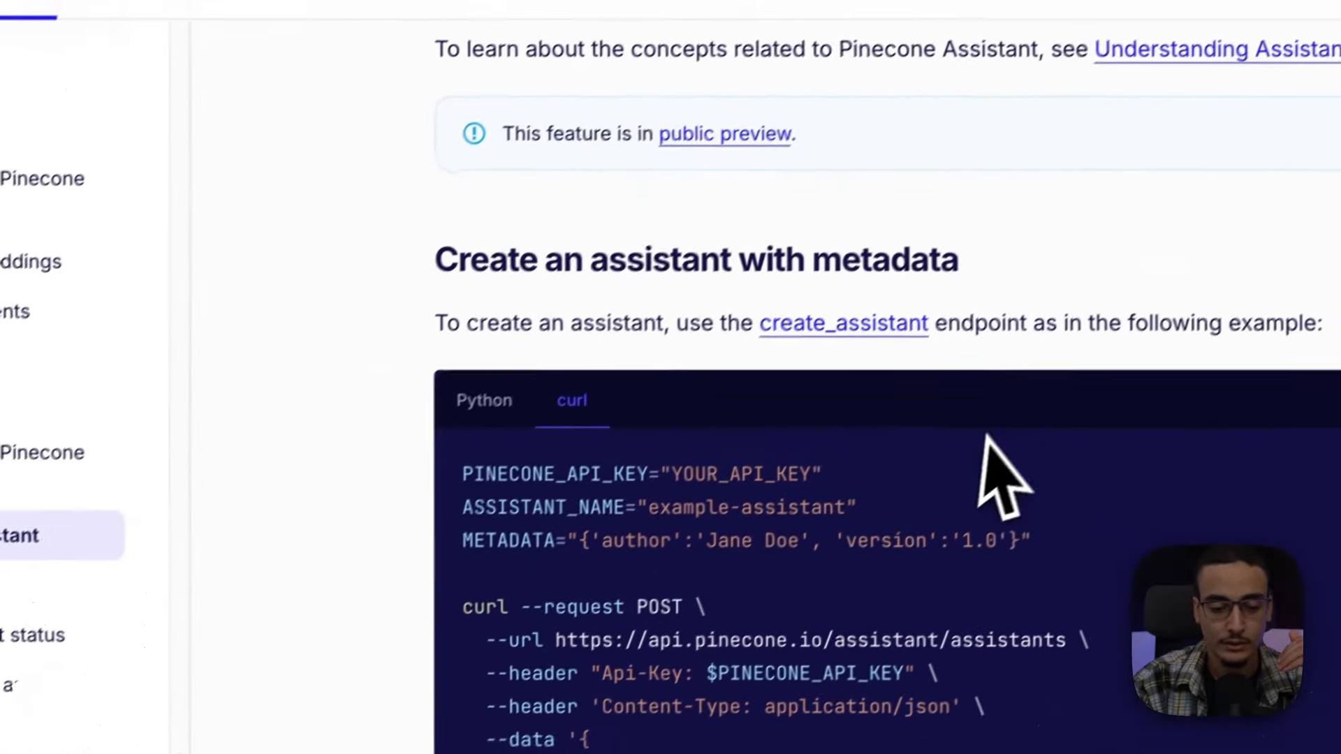
Highlight the curl example for creating an assistant with metadata in the Pinecone docs and return to the Make scenario
{"action": "left_click_drag", "start_coordinate": [396, 289], "coordinate": [874, 615]}
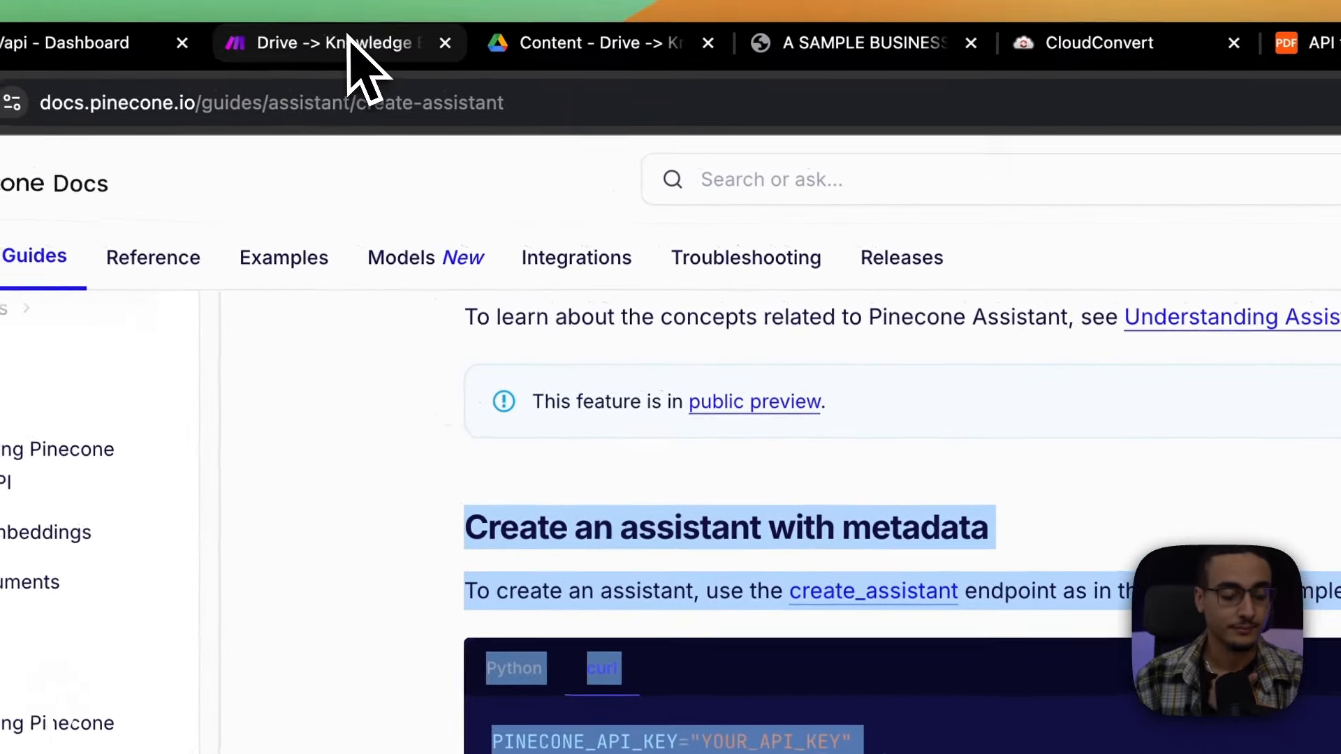
{"action": "left_click", "coordinate": [334, 40]}
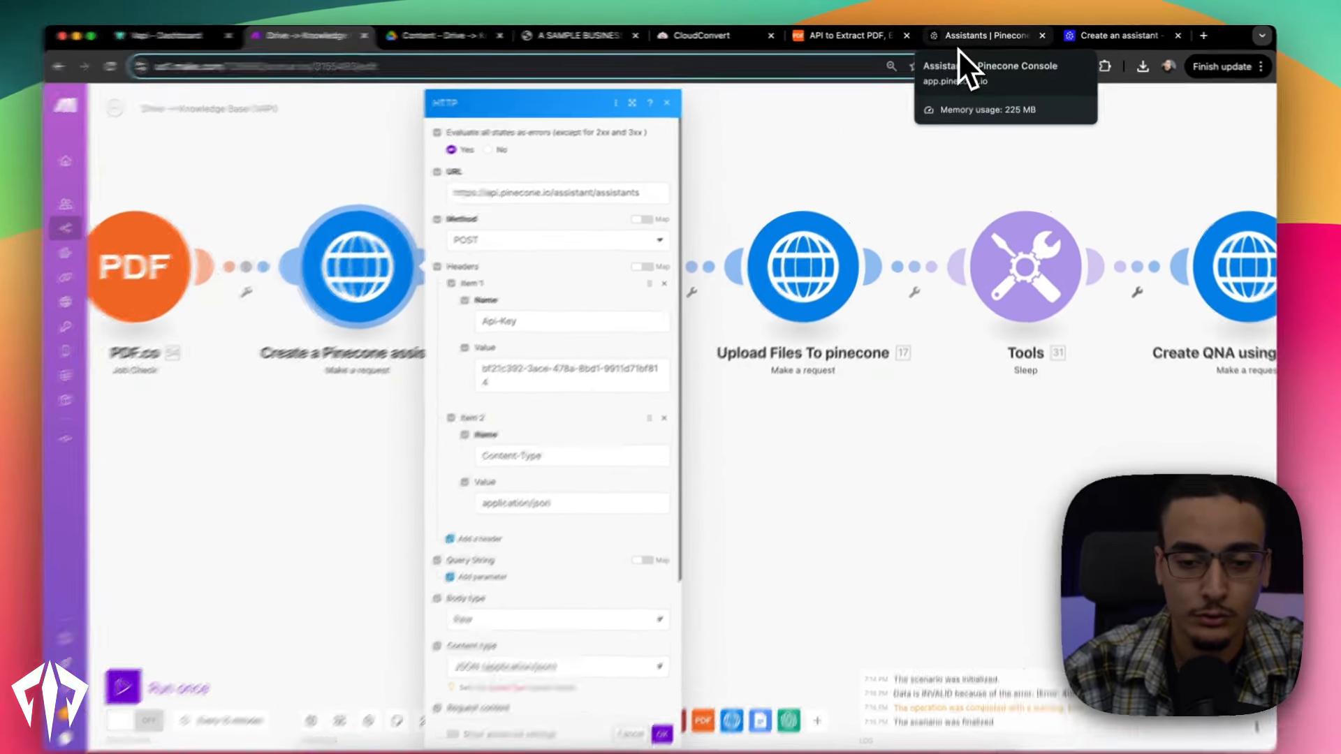
Copy the API key from the Pinecone console and select the Api-Key header value in Make's Create a Pinecone assistant module
{"action": "left_click", "coordinate": [959, 46]}
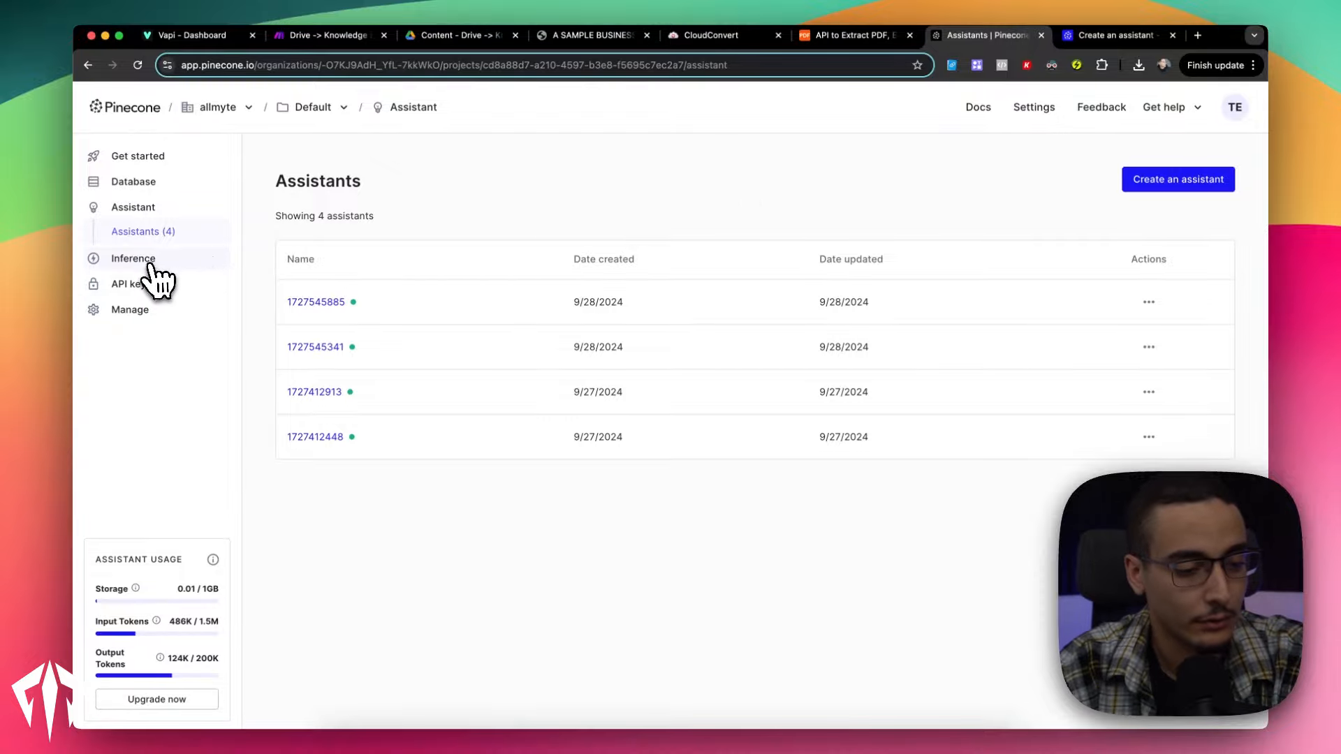
{"action": "left_click", "coordinate": [133, 284]}
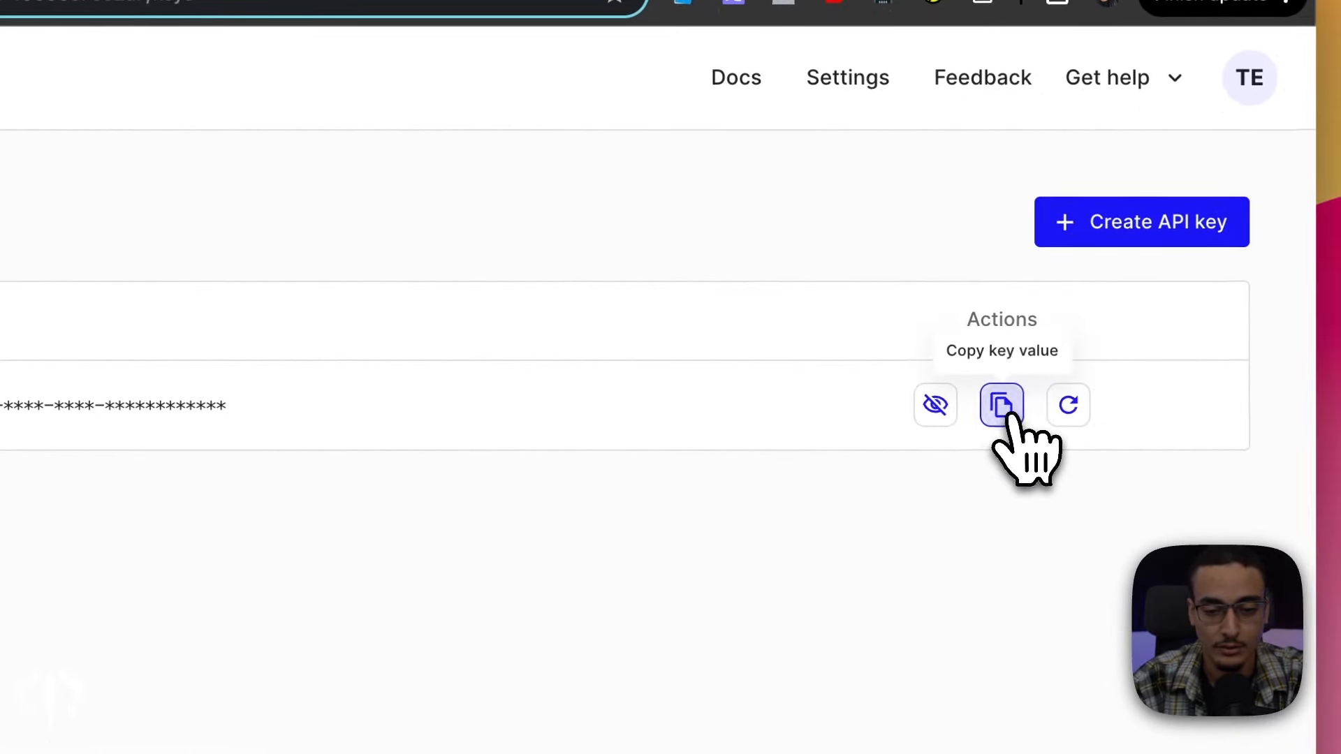
{"action": "left_click", "coordinate": [1002, 405]}
{"action": "left_click", "coordinate": [480, 42]}
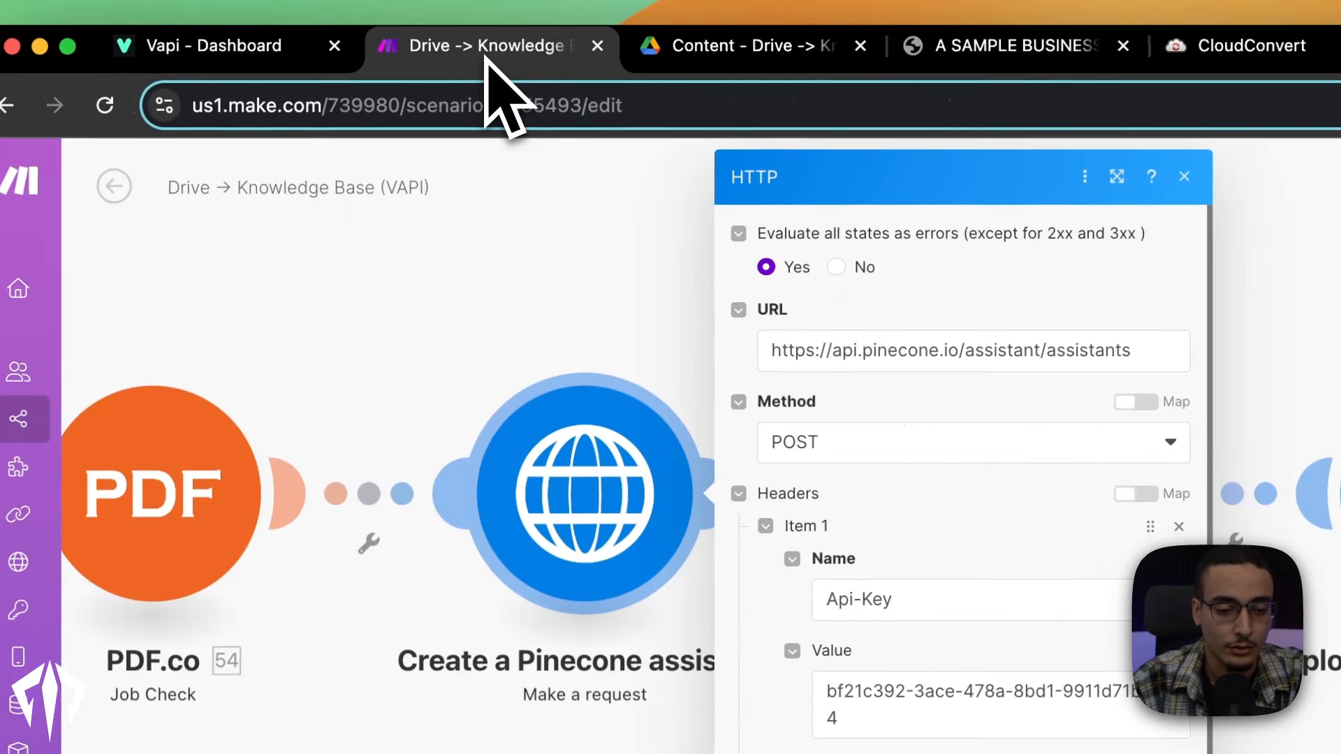
{"action": "left_click_drag", "start_coordinate": [826, 691], "coordinate": [915, 726]}
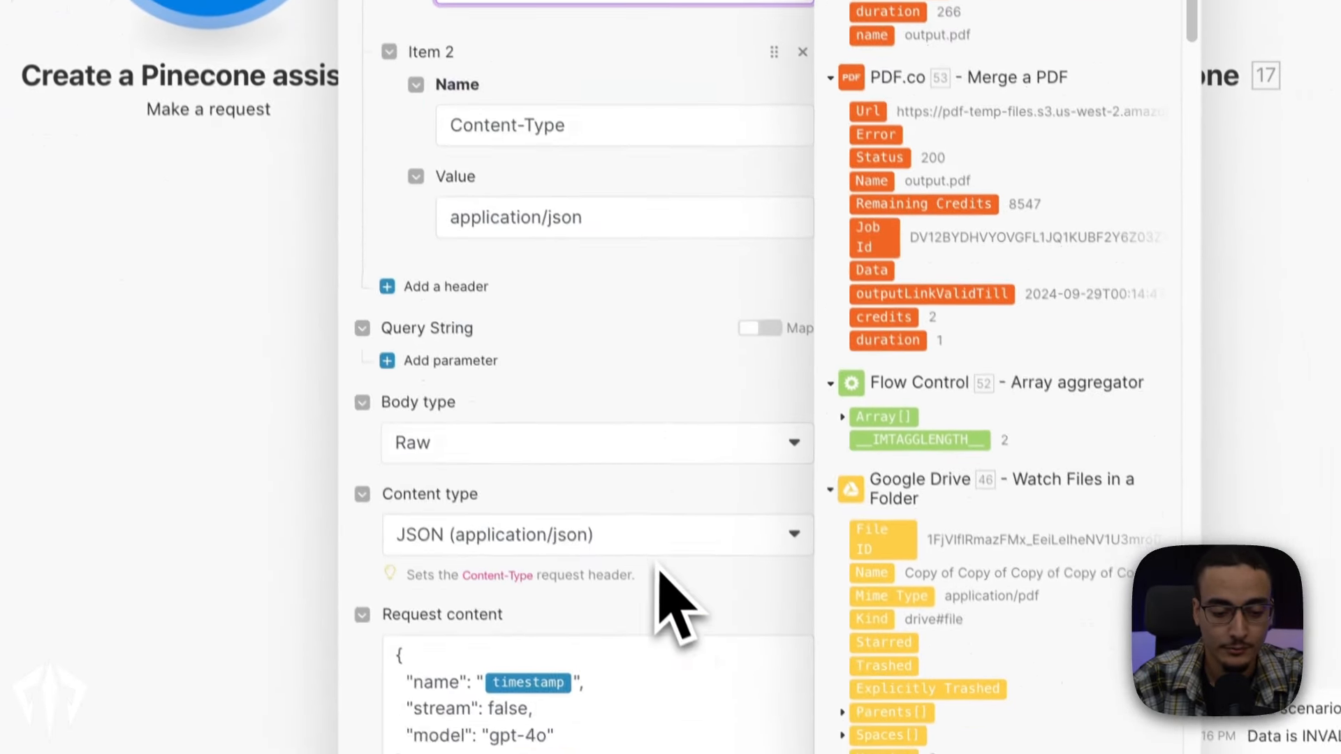
Review the request content of the Create a Pinecone assistant module and the delay setting of the Sleep module after it
{"action": "scroll", "coordinate": [660, 570], "scroll_direction": "down", "scroll_amount": 3}
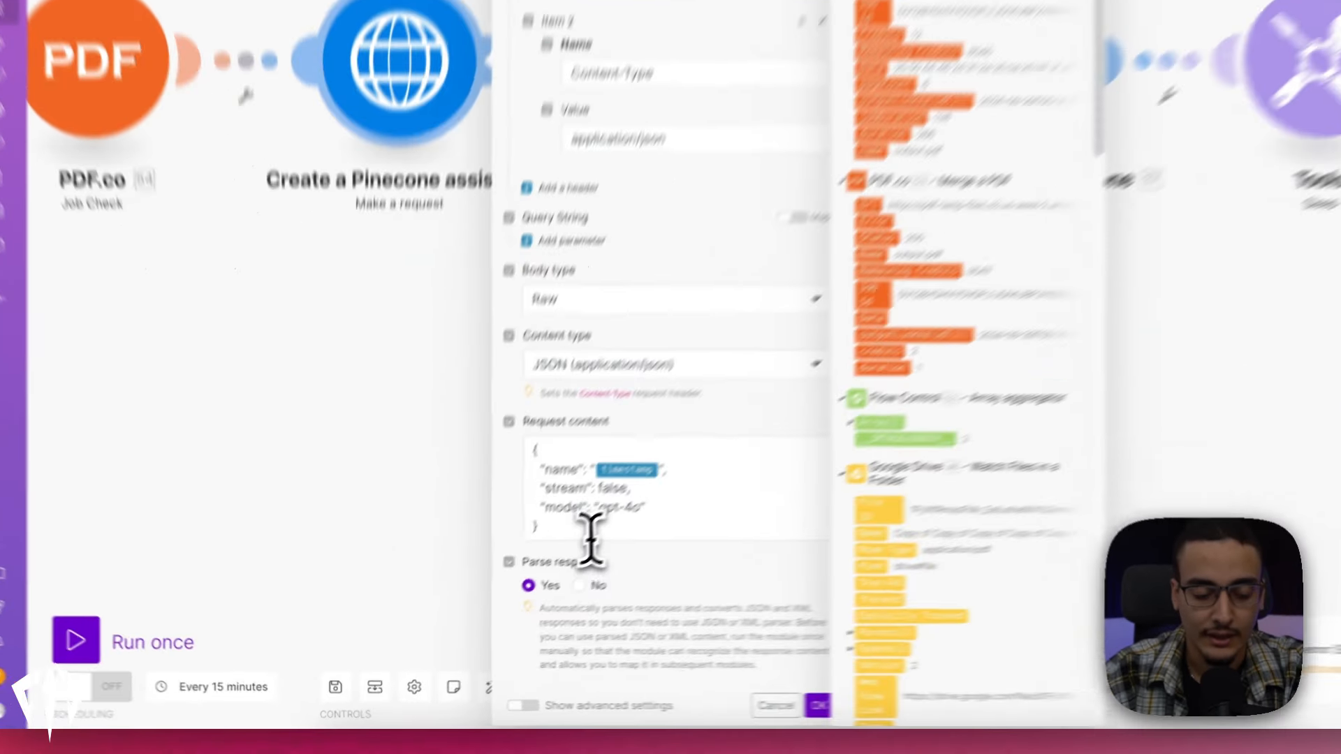
{"action": "left_click_drag", "start_coordinate": [513, 591], "coordinate": [457, 537]}
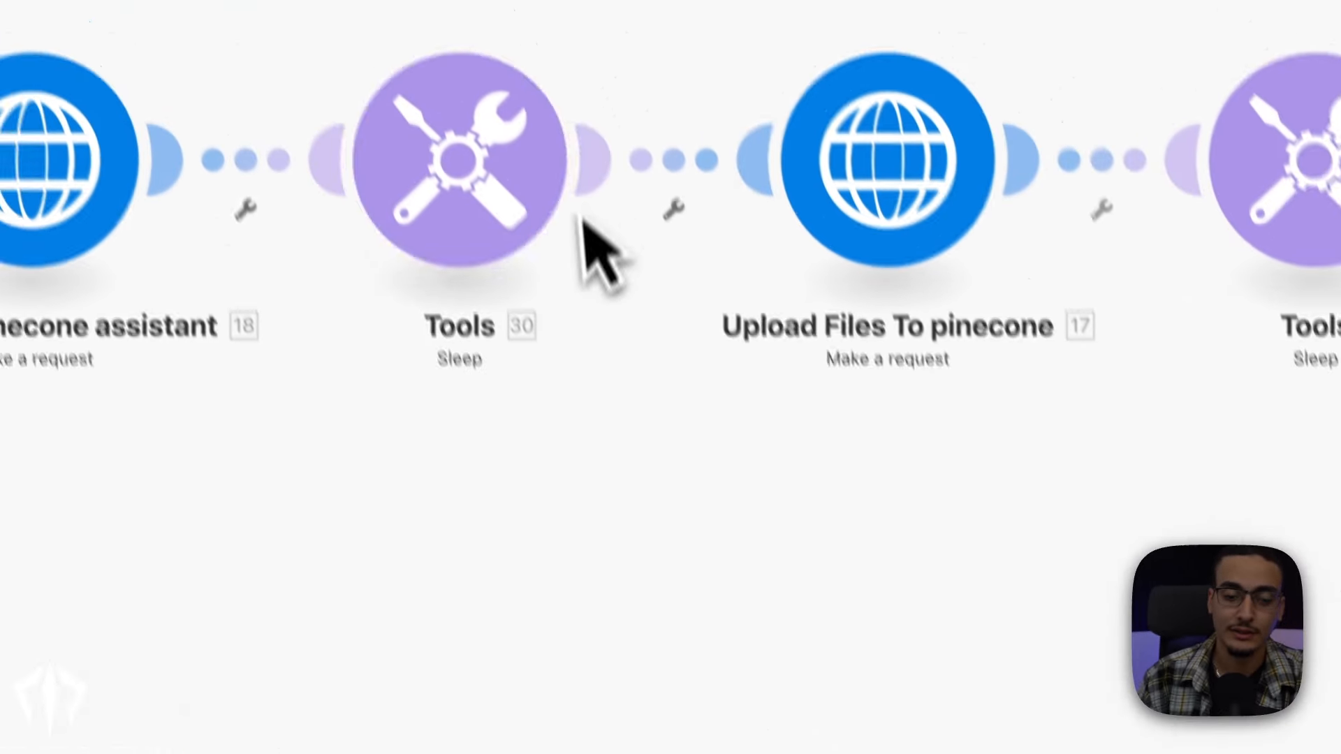
{"action": "left_click", "coordinate": [473, 301]}
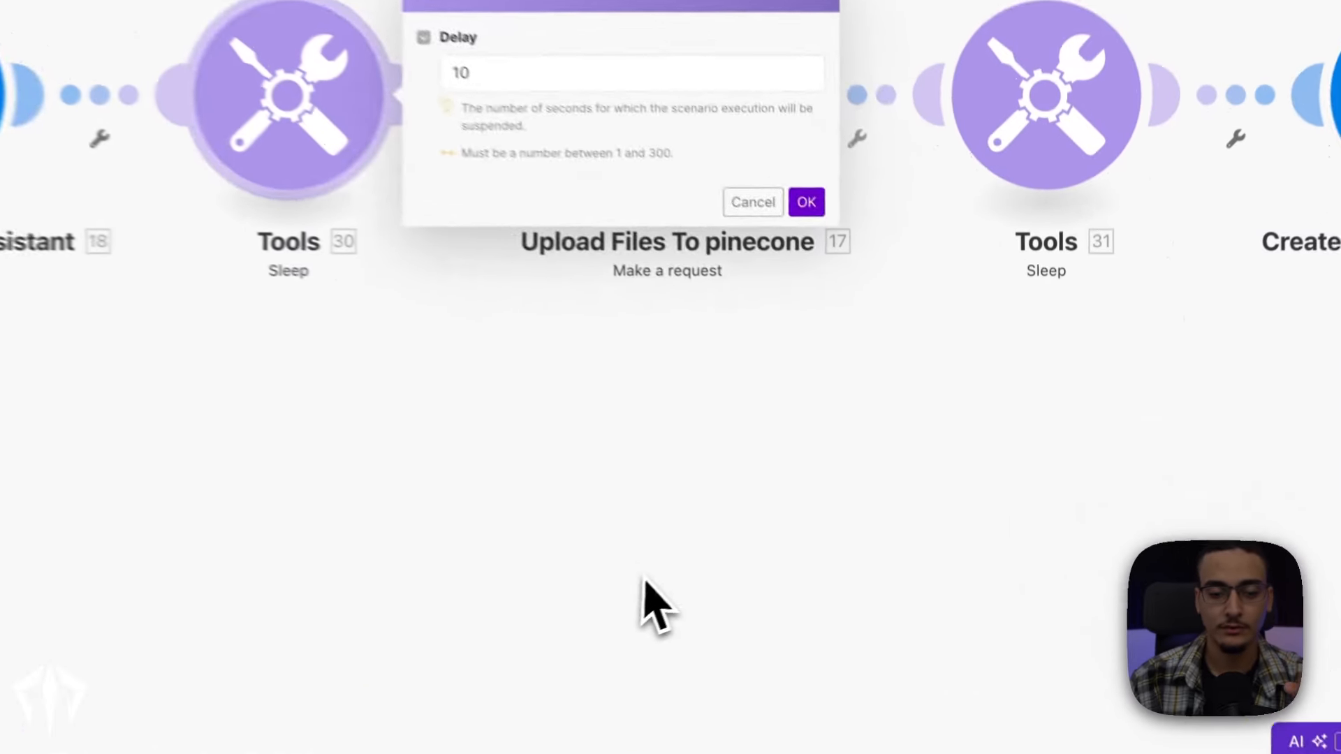
{"action": "left_click", "coordinate": [827, 518]}
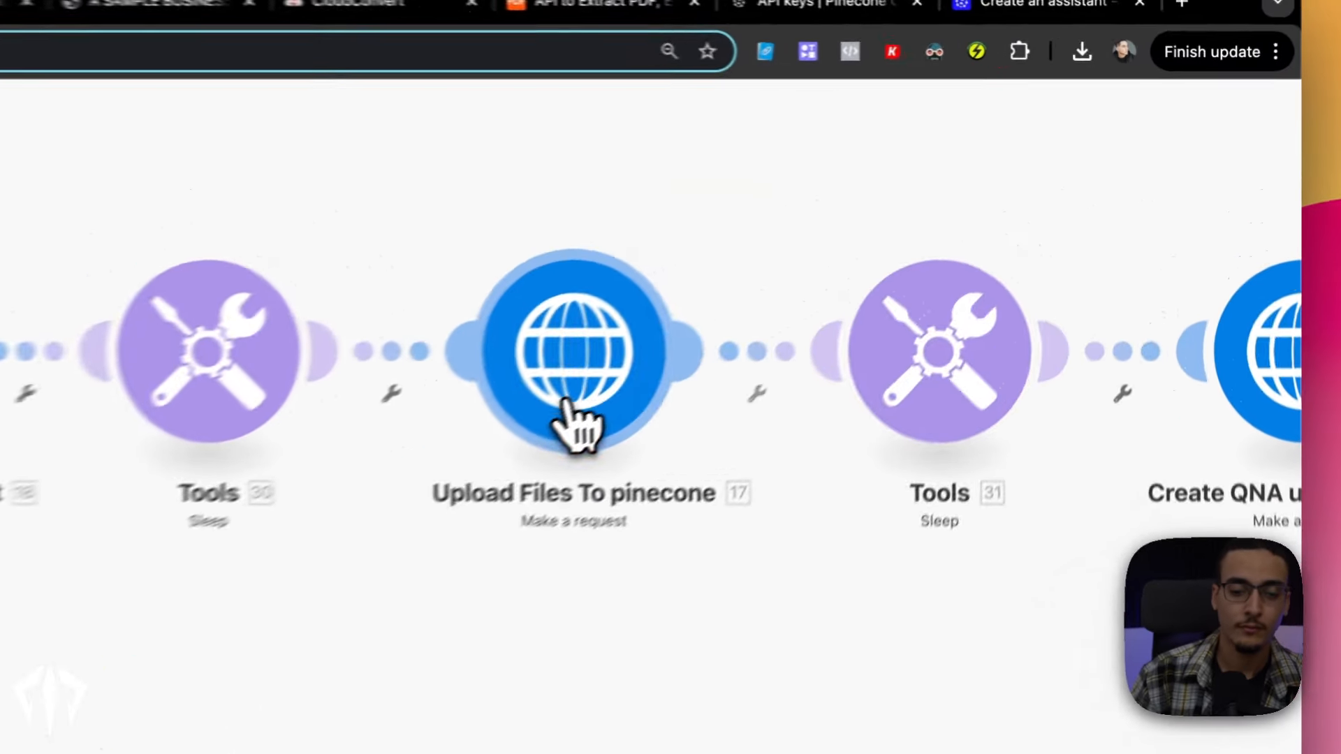
Open the Upload Files To pinecone module's settings and highlight the local file instructions on the docs page about uploading a file to an assistant
{"action": "left_click", "coordinate": [857, 239]}
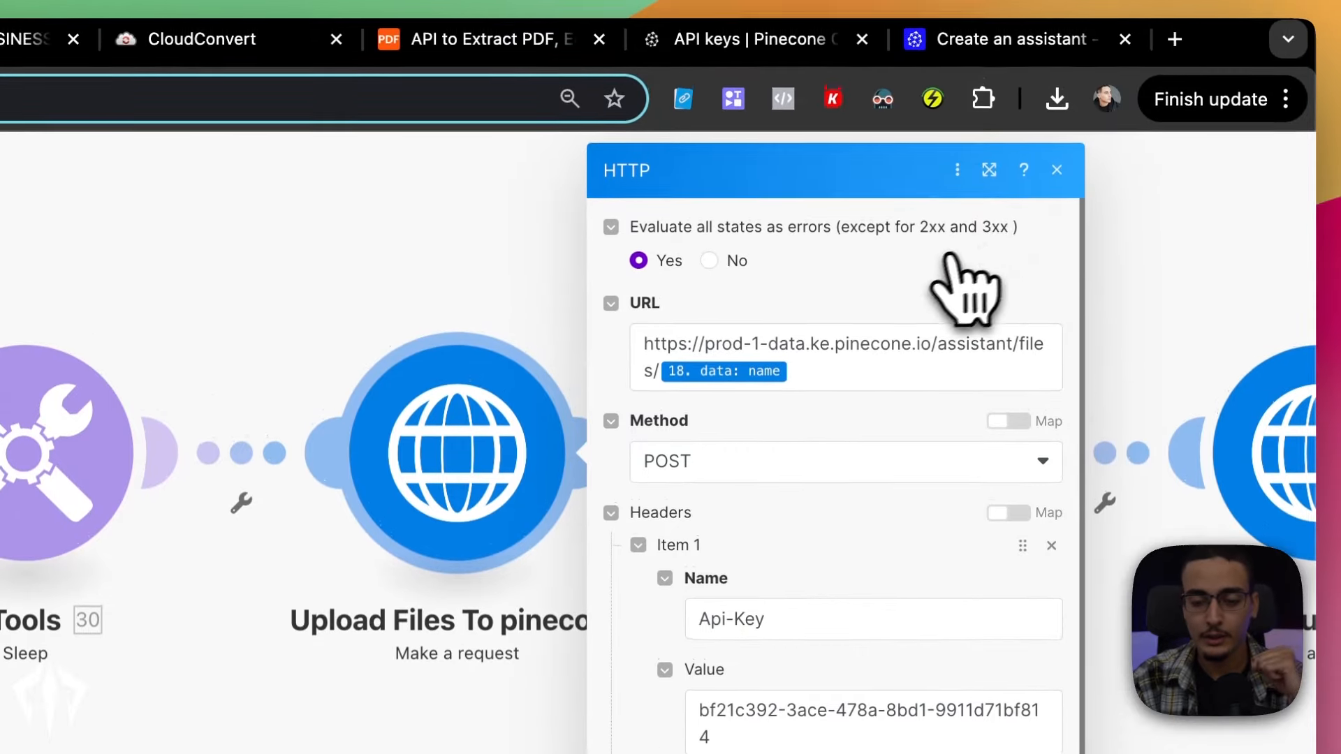
{"action": "left_click", "coordinate": [1024, 43]}
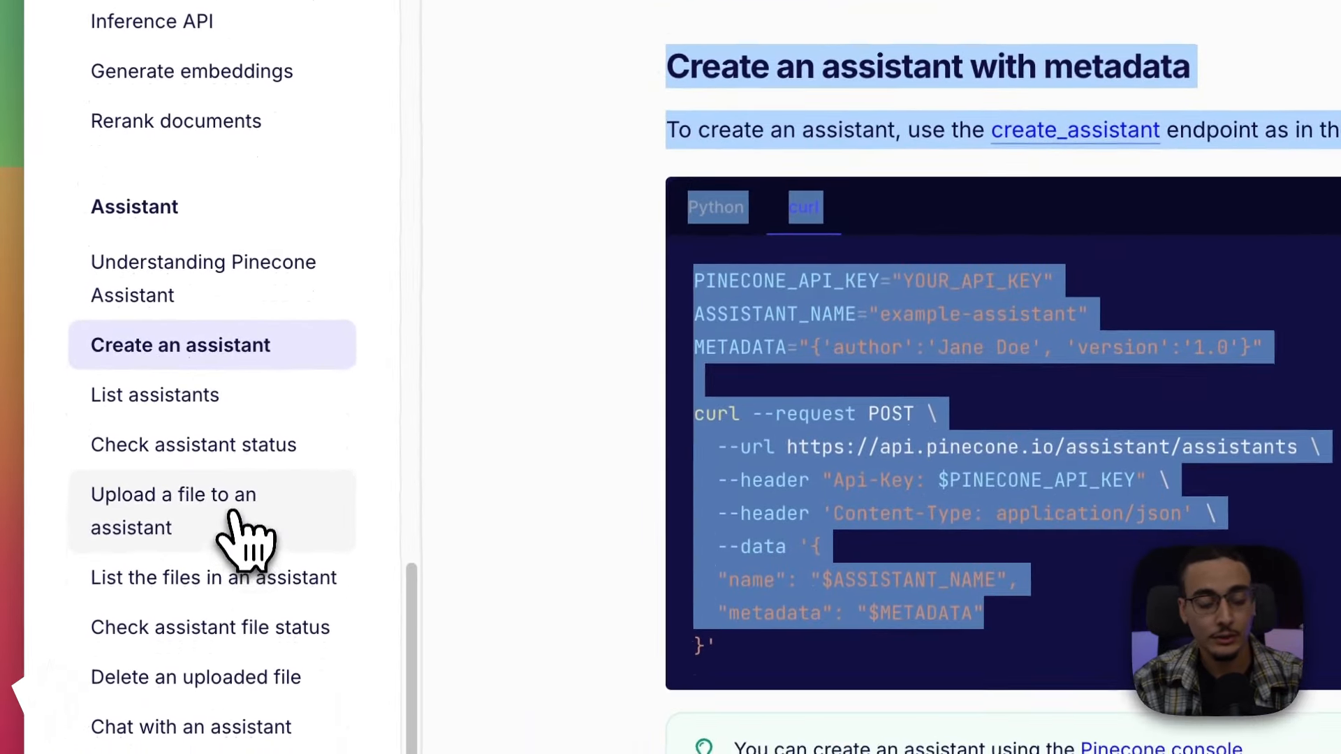
{"action": "left_click", "coordinate": [231, 504]}
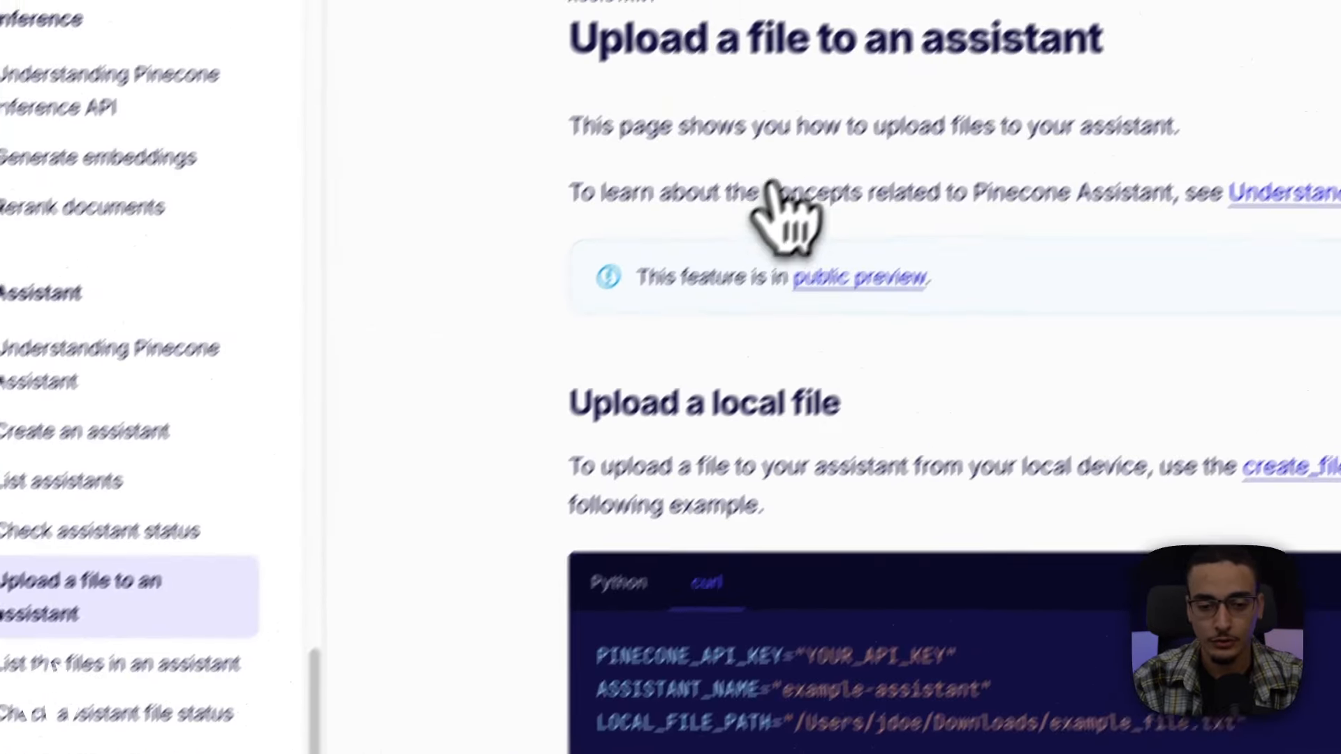
{"action": "left_click_drag", "start_coordinate": [444, 160], "coordinate": [1057, 753]}
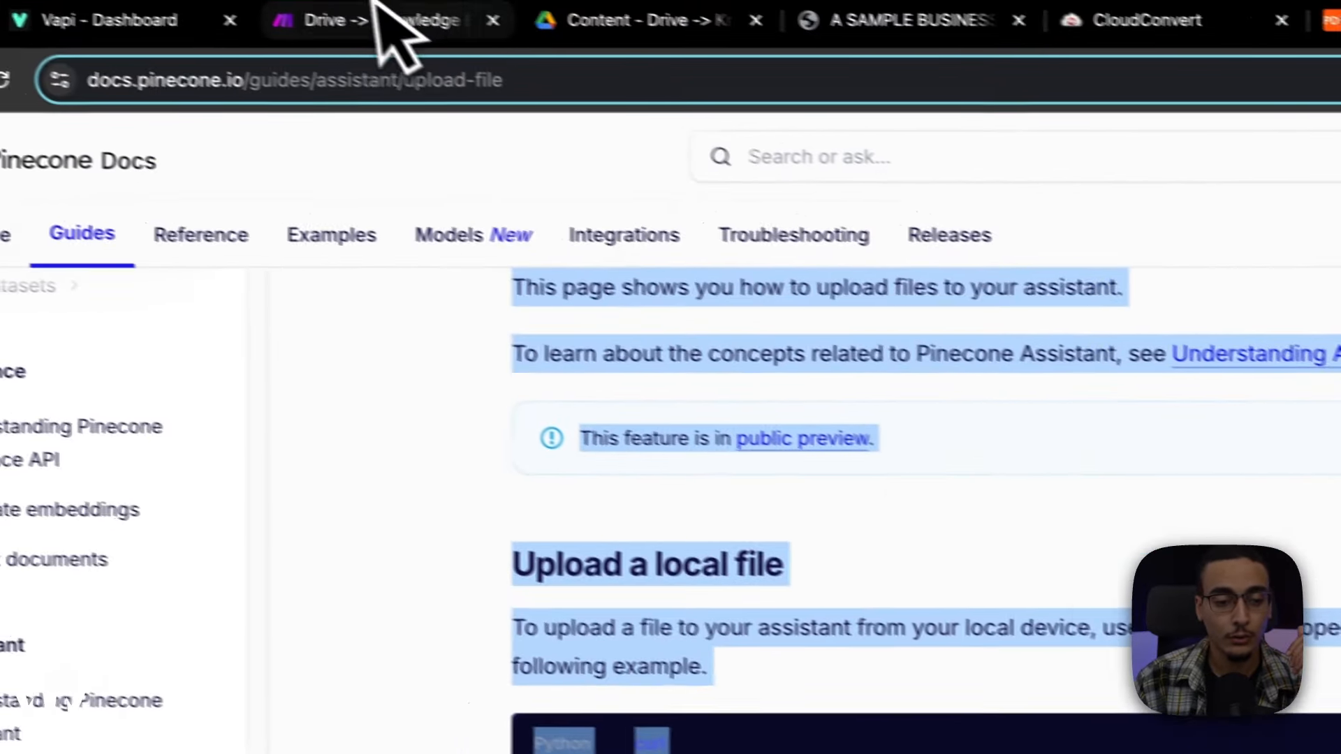
Compare the Upload Files To pinecone module's URL and assistant name mapping with the curl example in the Pinecone docs
{"action": "left_click", "coordinate": [388, 16]}
{"action": "scroll", "coordinate": [992, 426], "scroll_direction": "down", "scroll_amount": 2}
{"action": "scroll", "coordinate": [1082, 262], "scroll_direction": "up", "scroll_amount": 1}
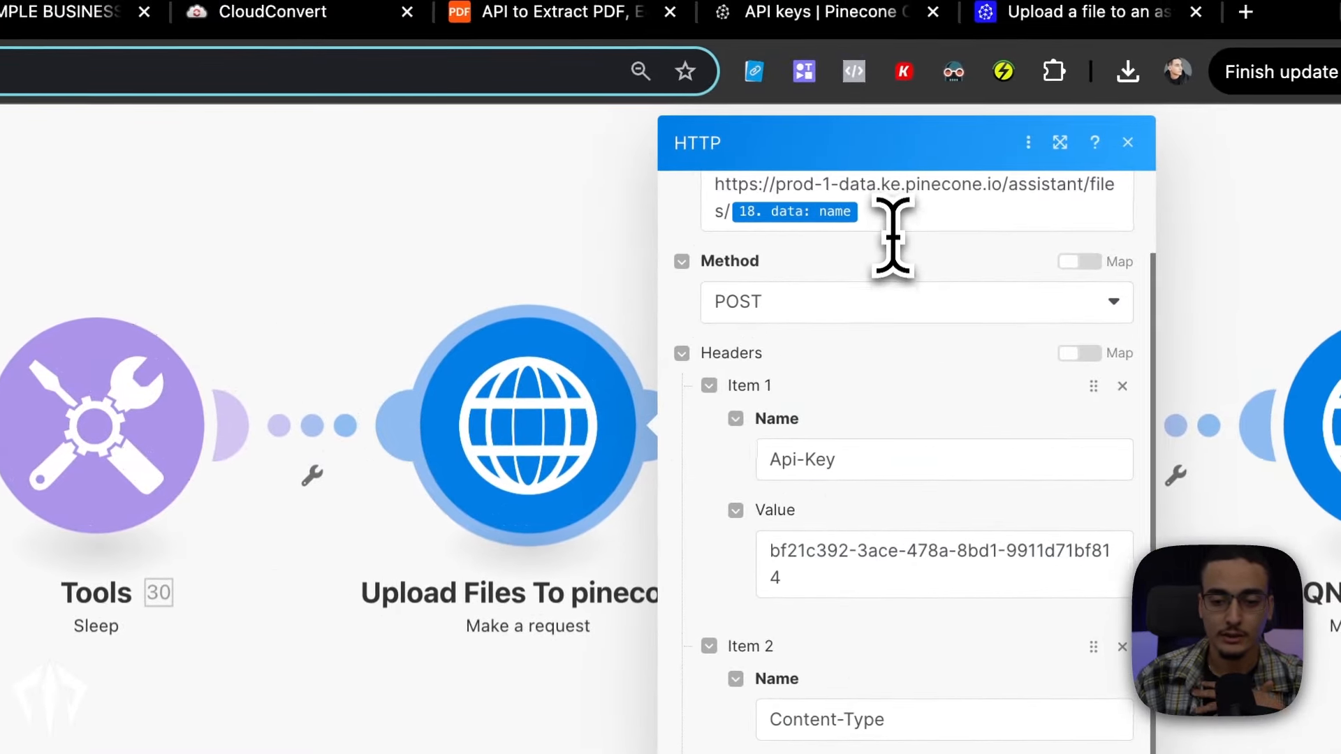
{"action": "left_click", "coordinate": [1086, 320]}
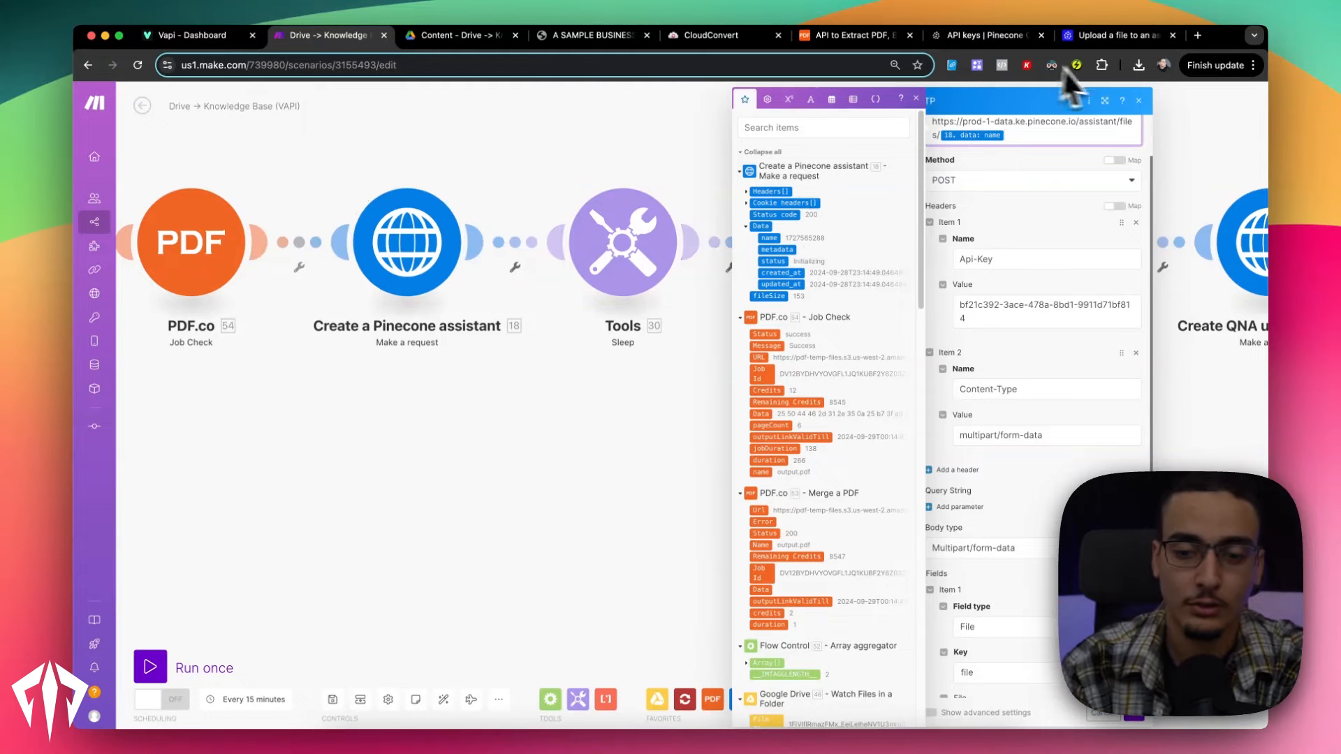
{"action": "left_click", "coordinate": [1076, 36]}
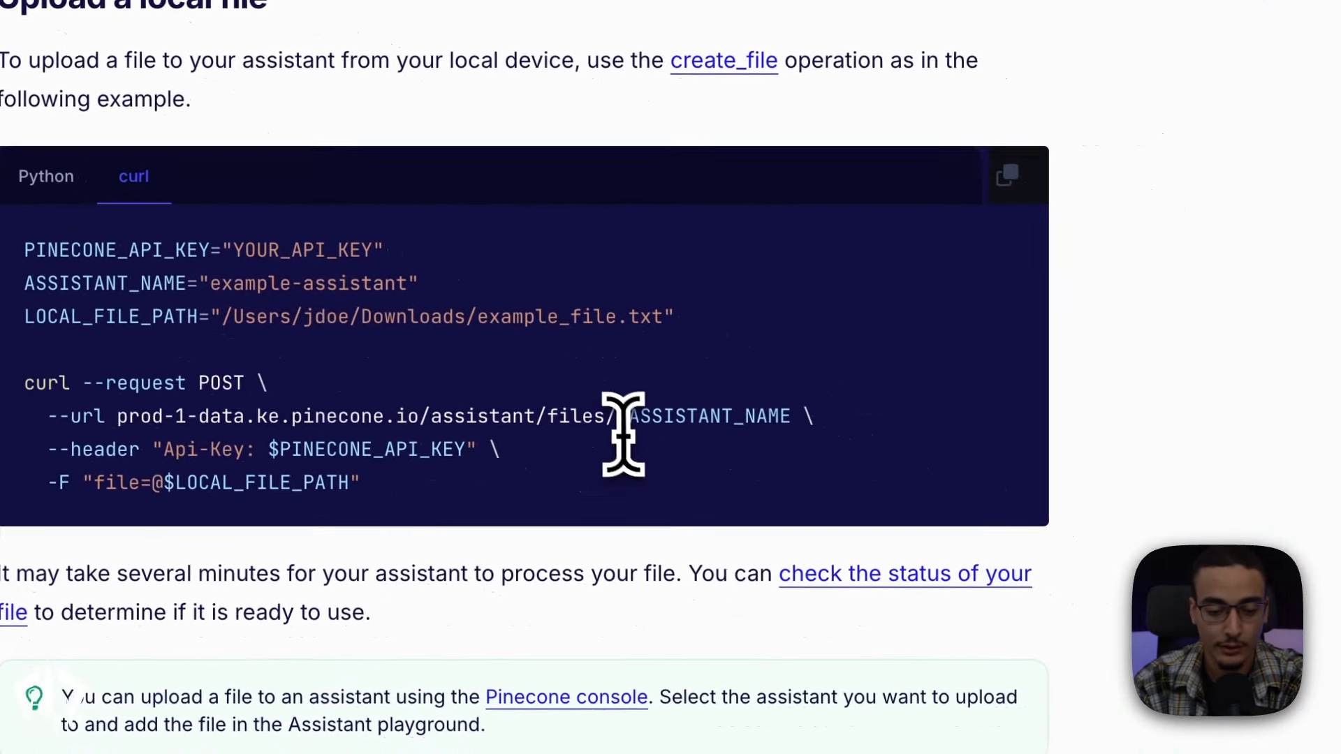
{"action": "left_click_drag", "start_coordinate": [866, 518], "coordinate": [1051, 549]}
{"action": "left_click_drag", "start_coordinate": [789, 440], "coordinate": [784, 422]}
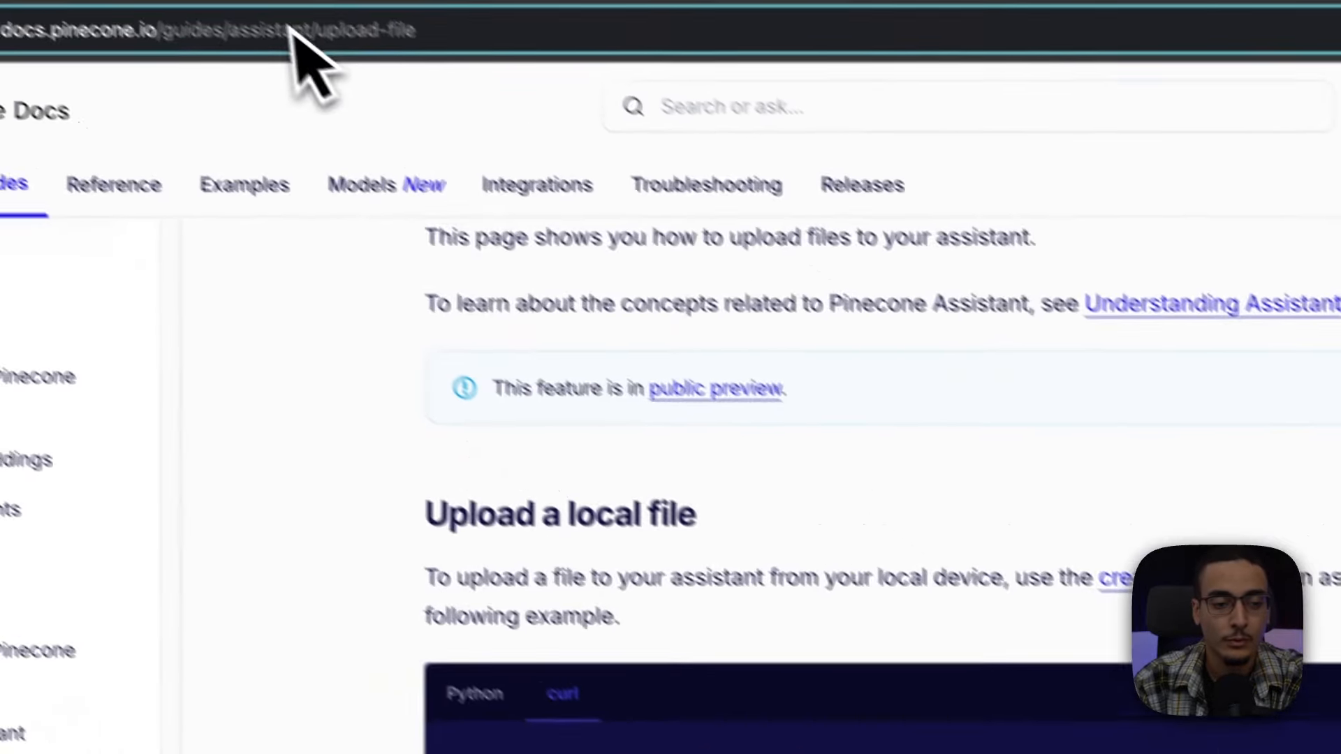
{"action": "left_click", "coordinate": [351, 55]}
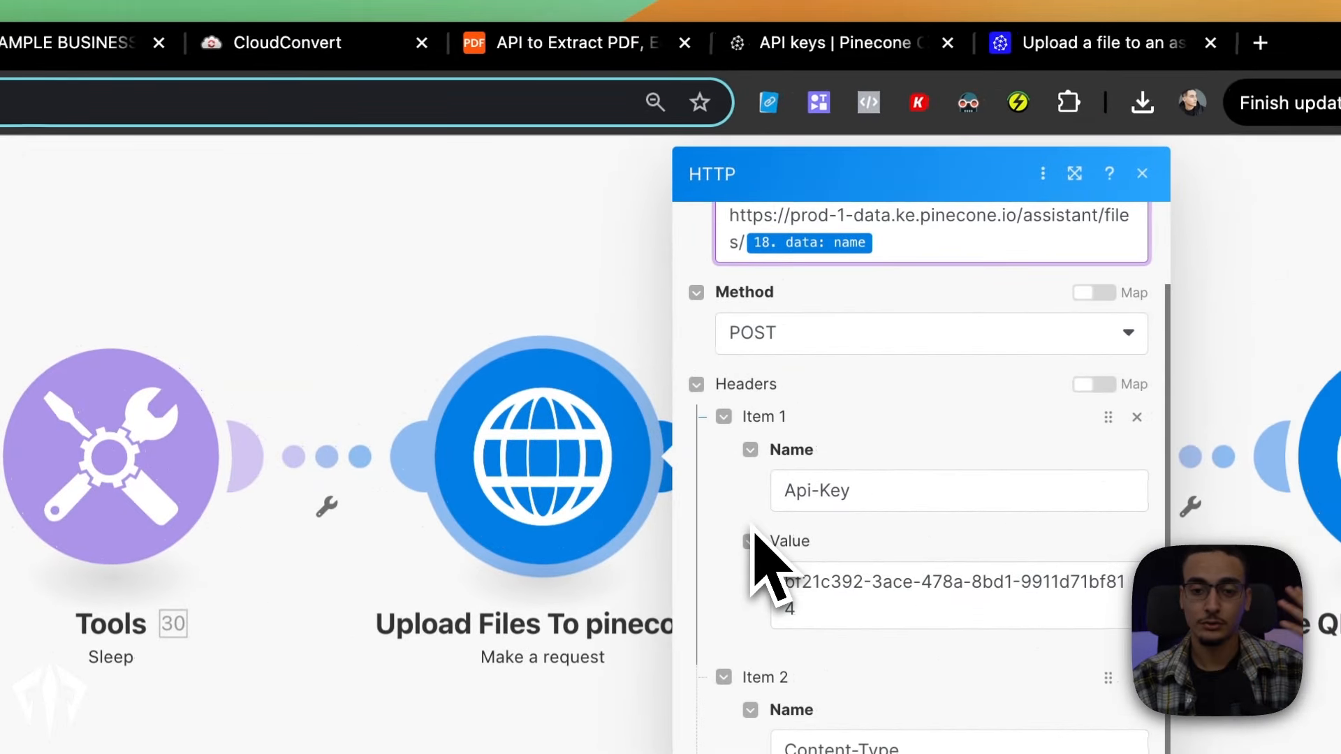
{"action": "left_click", "coordinate": [947, 252]}
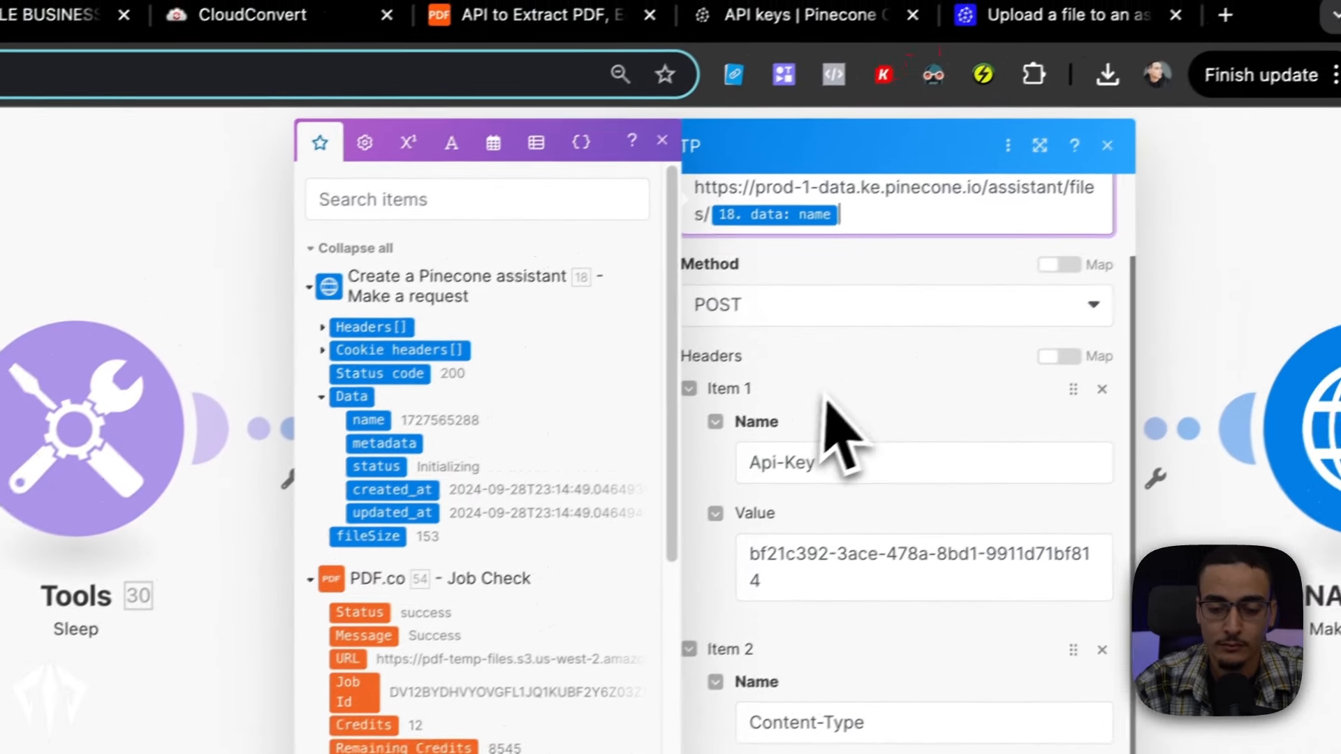
{"action": "left_click", "coordinate": [995, 317]}
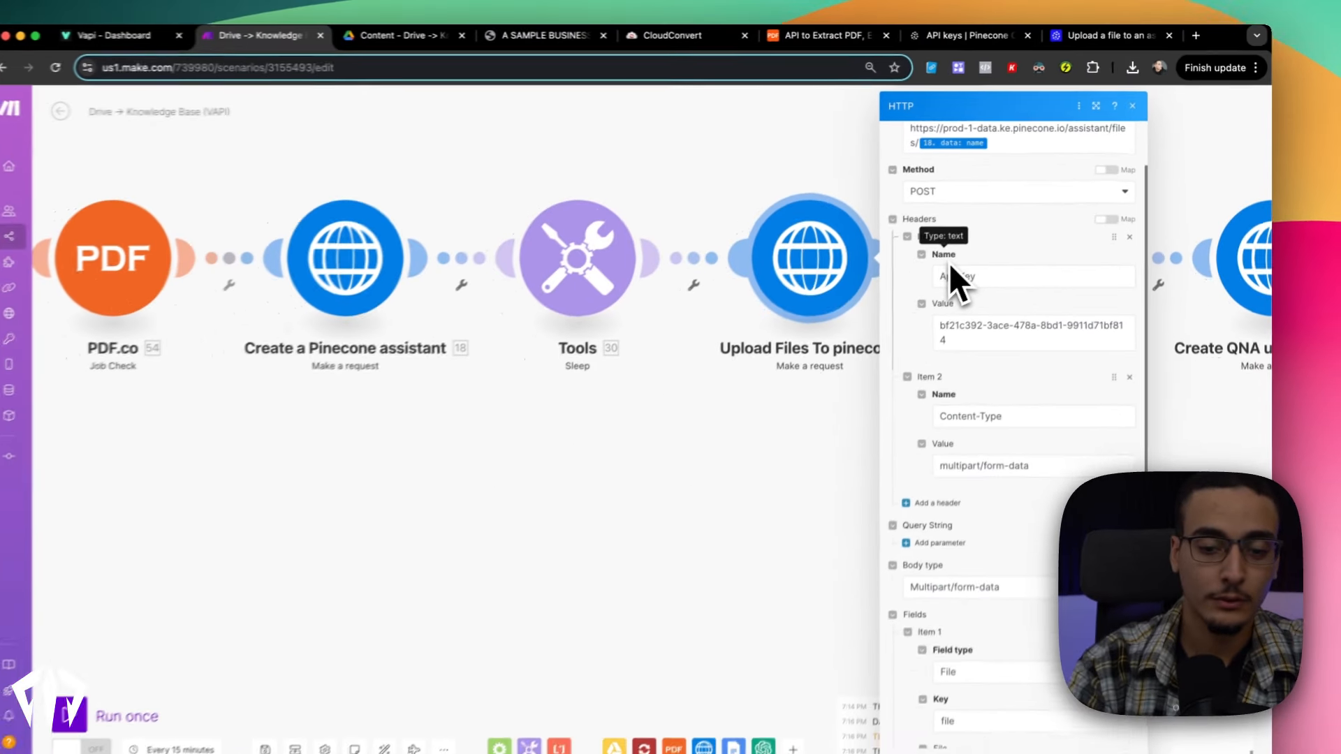
Examine the upload module's headers, body type and form fields, including the available field type options
{"action": "scroll", "coordinate": [999, 287], "scroll_direction": "down", "scroll_amount": 1}
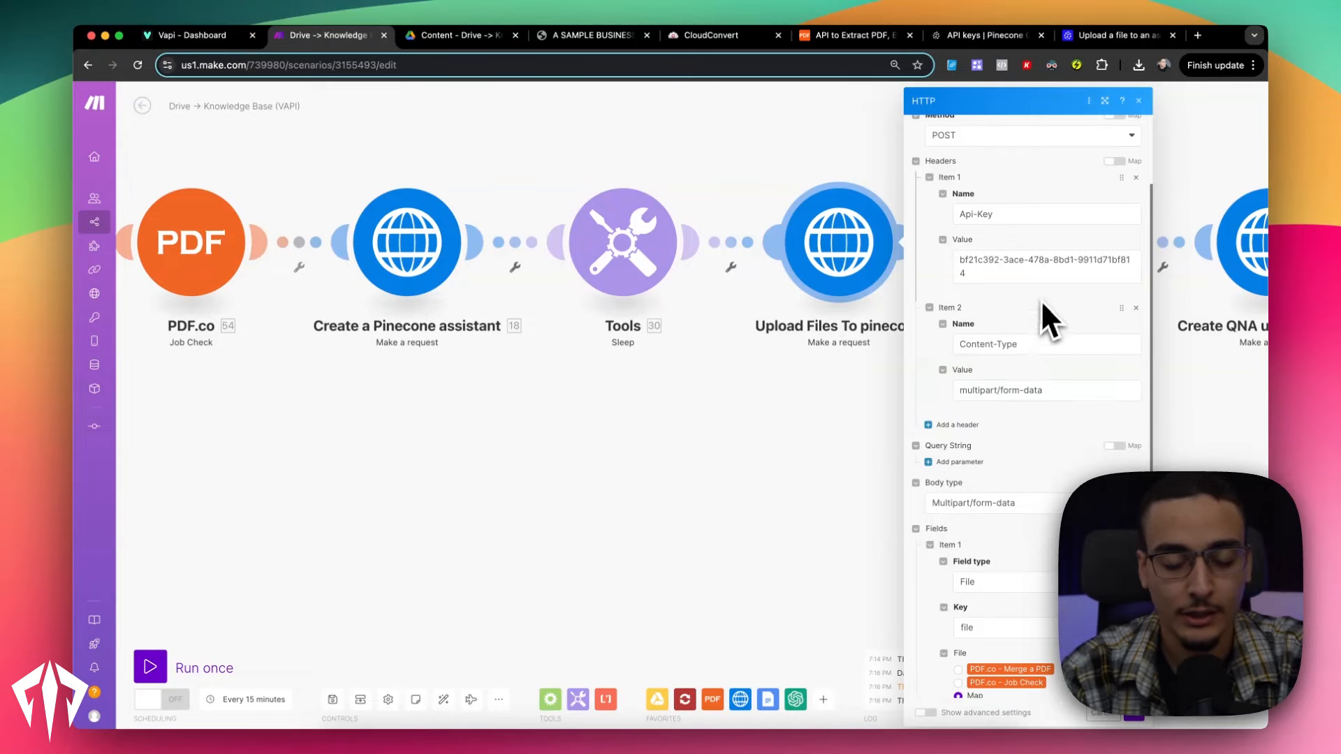
{"action": "scroll", "coordinate": [1045, 301], "scroll_direction": "down", "scroll_amount": 1}
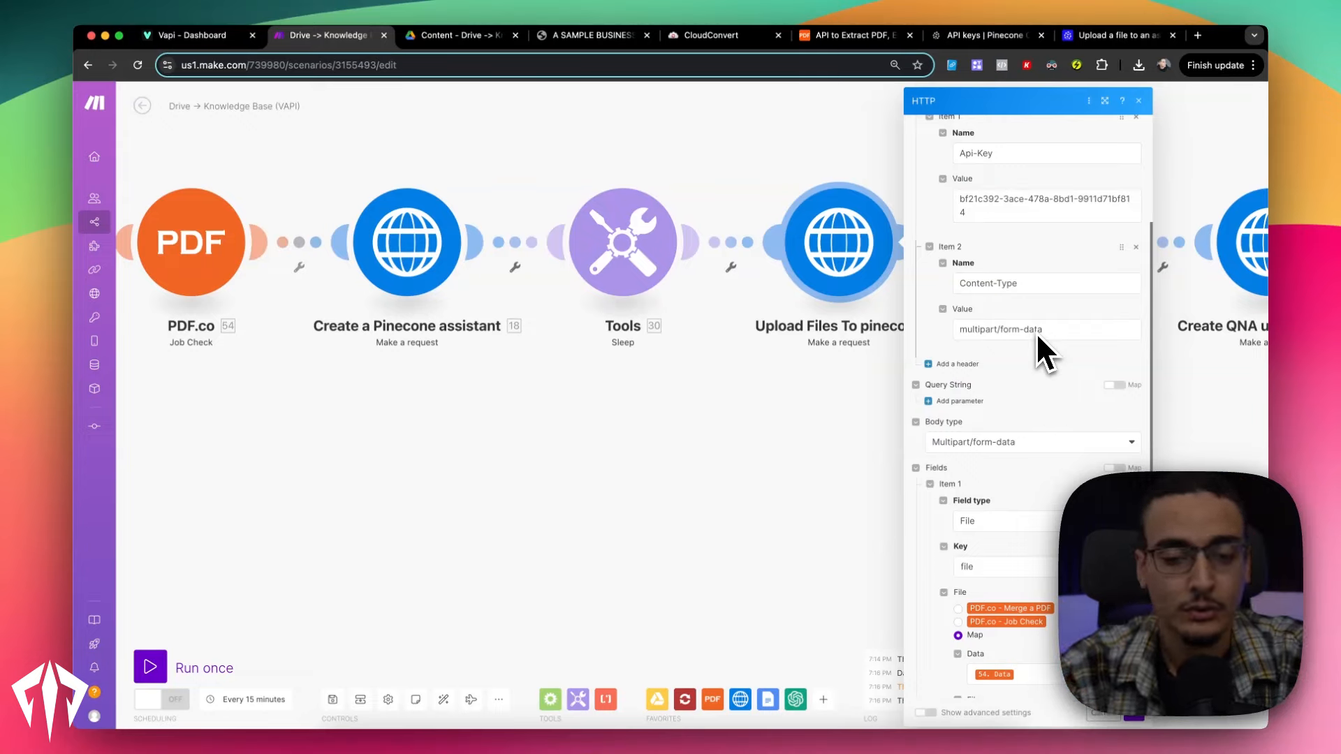
{"action": "scroll", "coordinate": [983, 359], "scroll_direction": "down", "scroll_amount": 1}
{"action": "scroll", "coordinate": [992, 492], "scroll_direction": "down", "scroll_amount": 1}
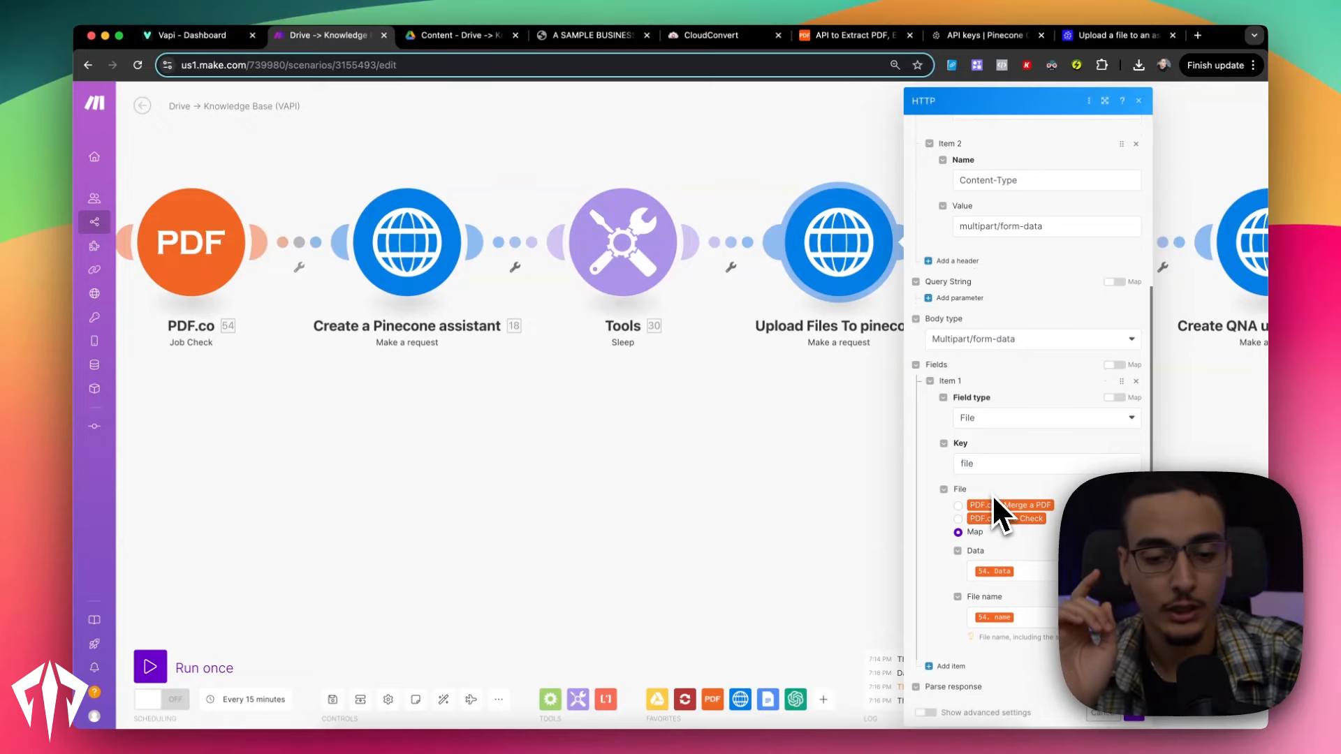
{"action": "scroll", "coordinate": [992, 493], "scroll_direction": "down", "scroll_amount": 2}
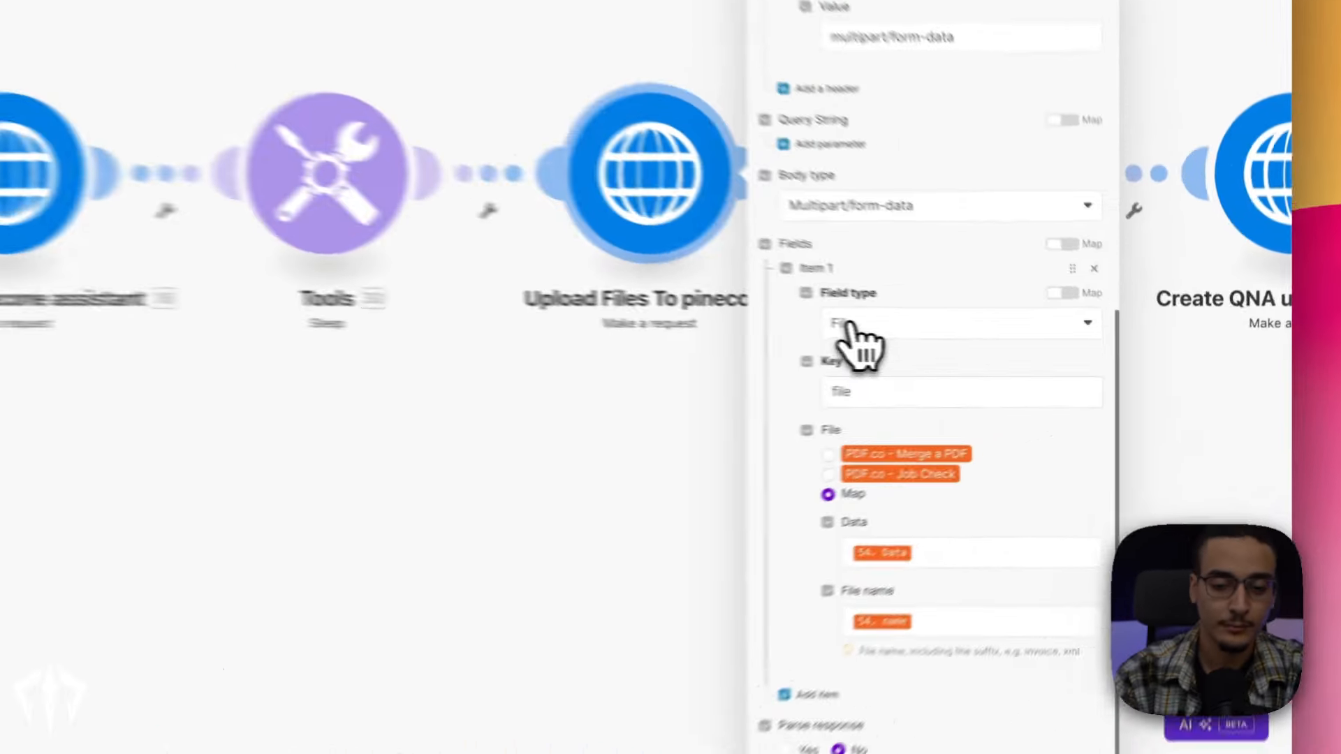
{"action": "left_click", "coordinate": [978, 344]}
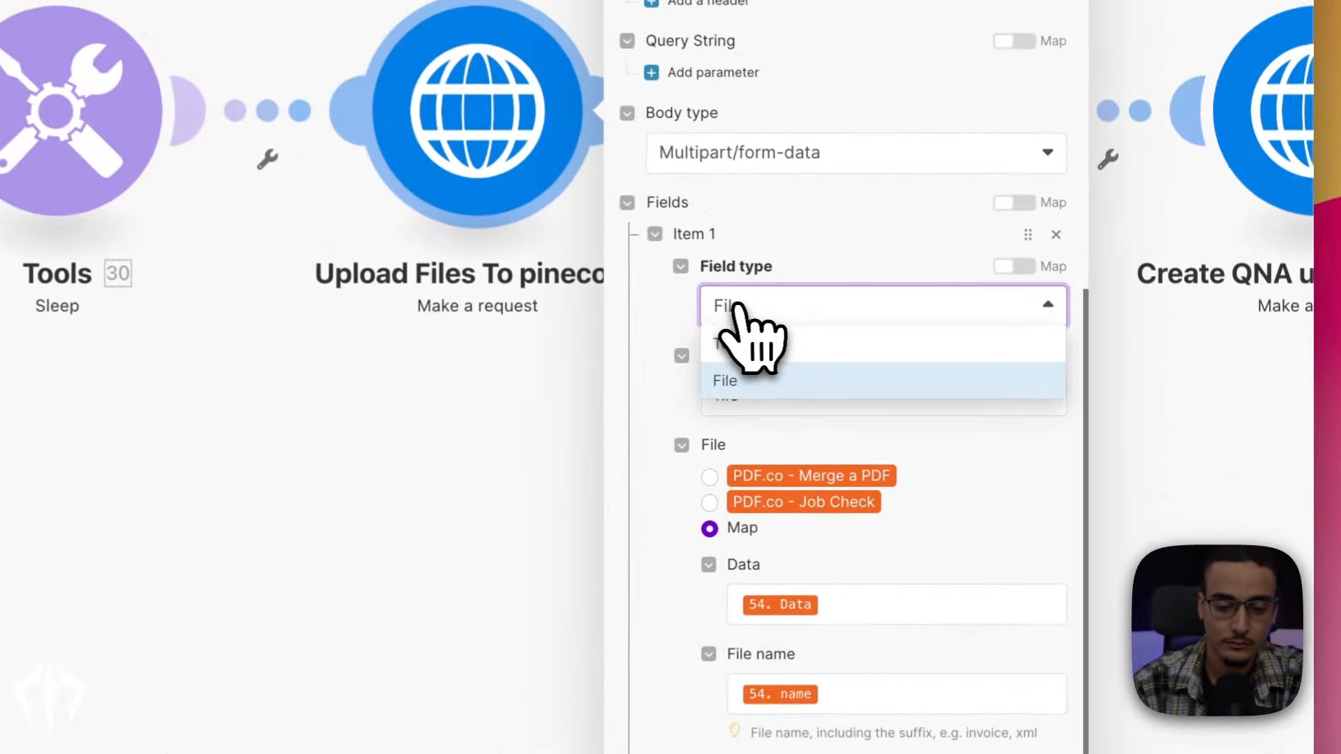
{"action": "left_click", "coordinate": [847, 301]}
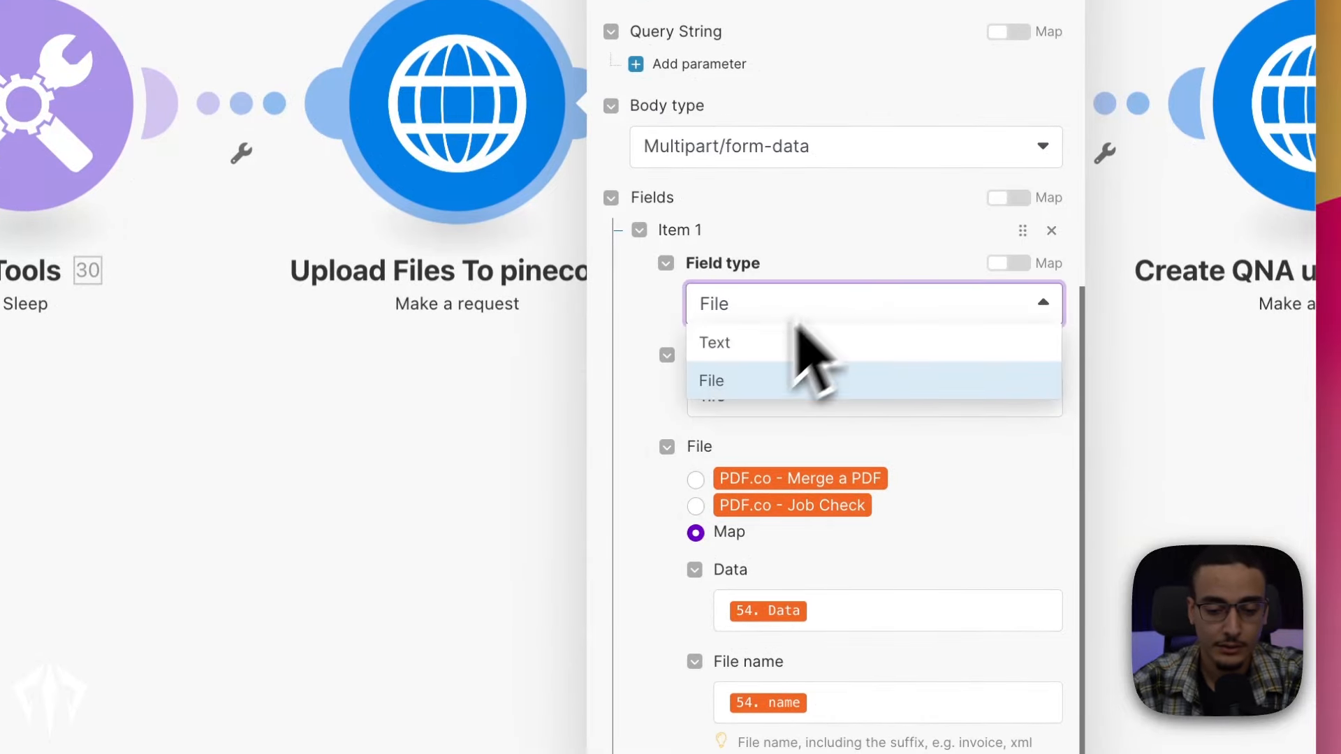
{"action": "left_click", "coordinate": [632, 514]}
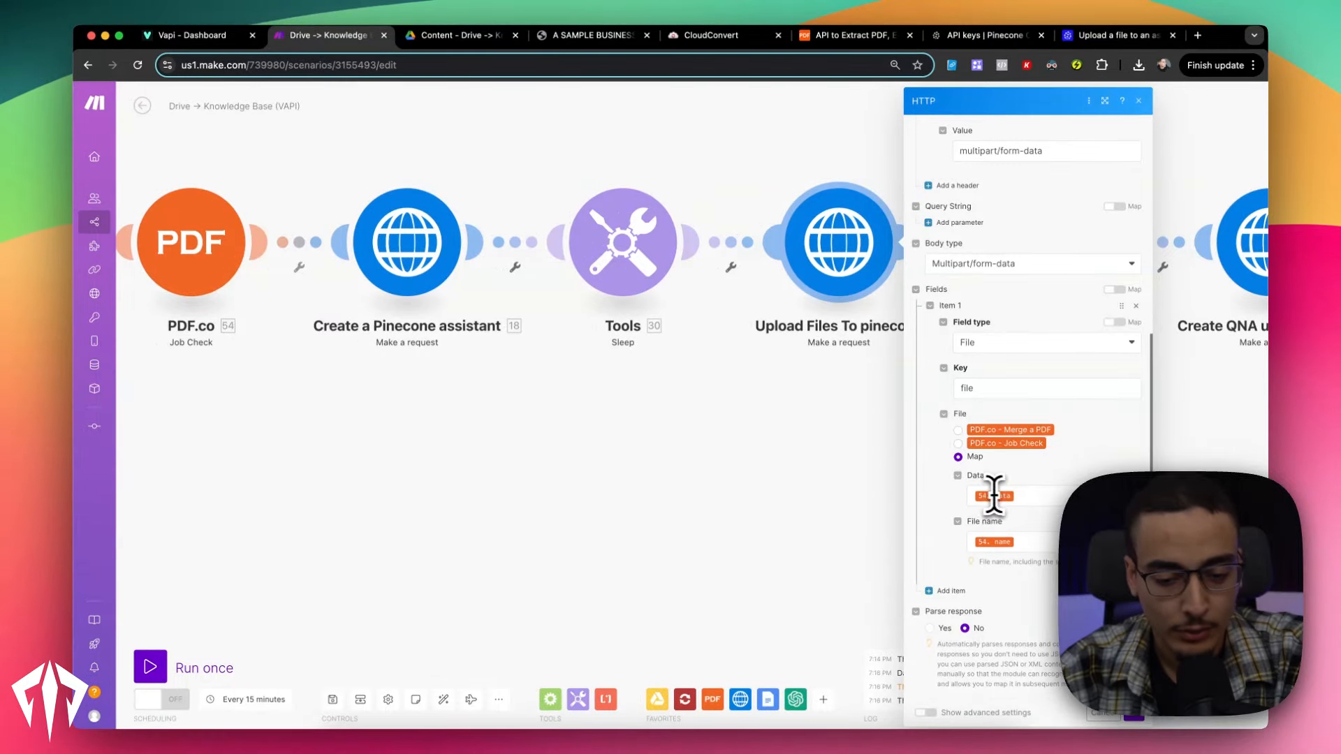
Inspect the Data and File name mappings of the upload module's file field against the PDF.co Job Check outputs
{"action": "left_click", "coordinate": [994, 496]}
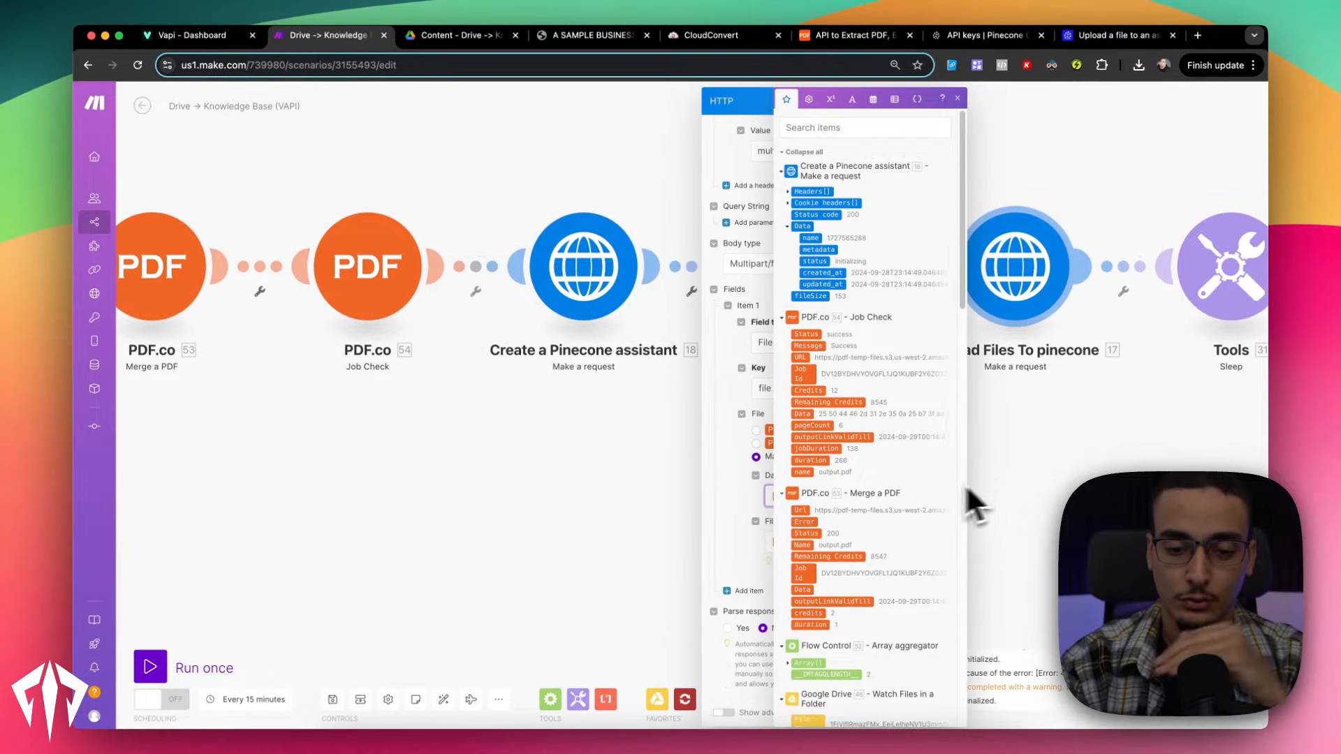
{"action": "left_click", "coordinate": [730, 526]}
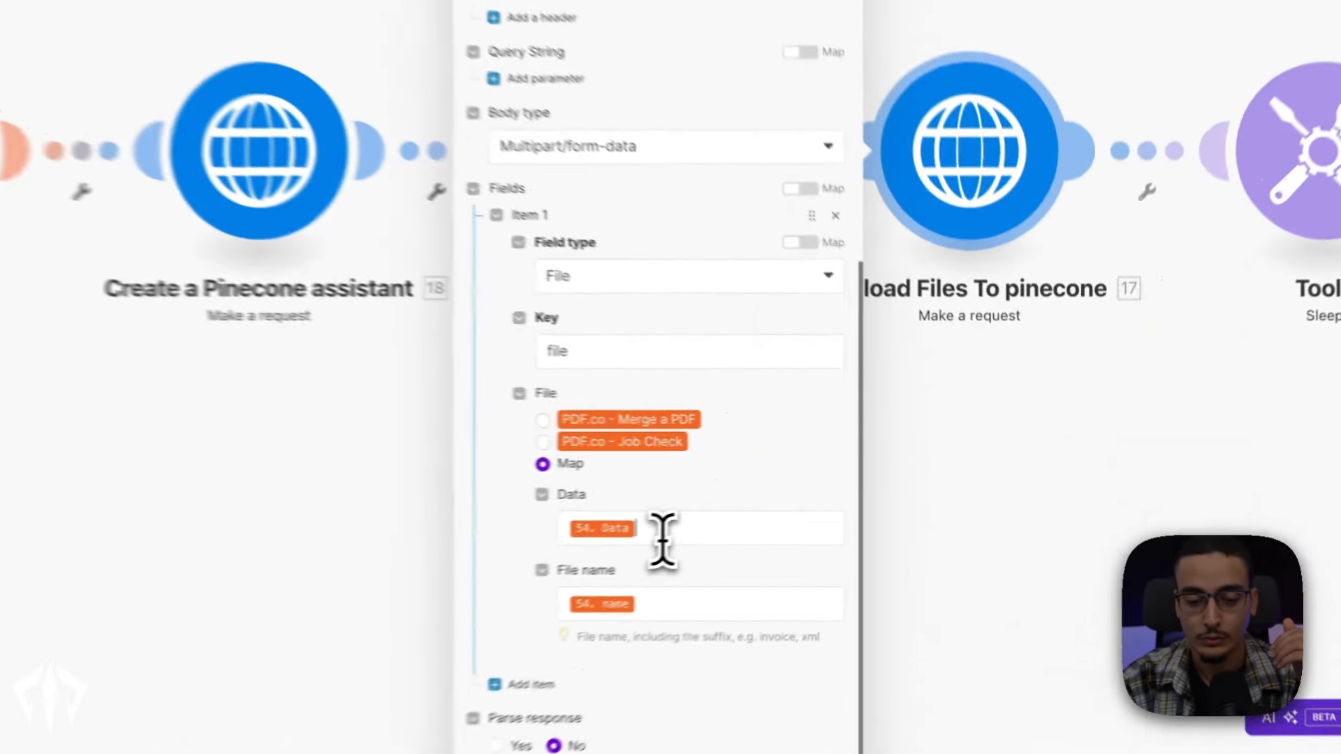
{"action": "left_click", "coordinate": [838, 497]}
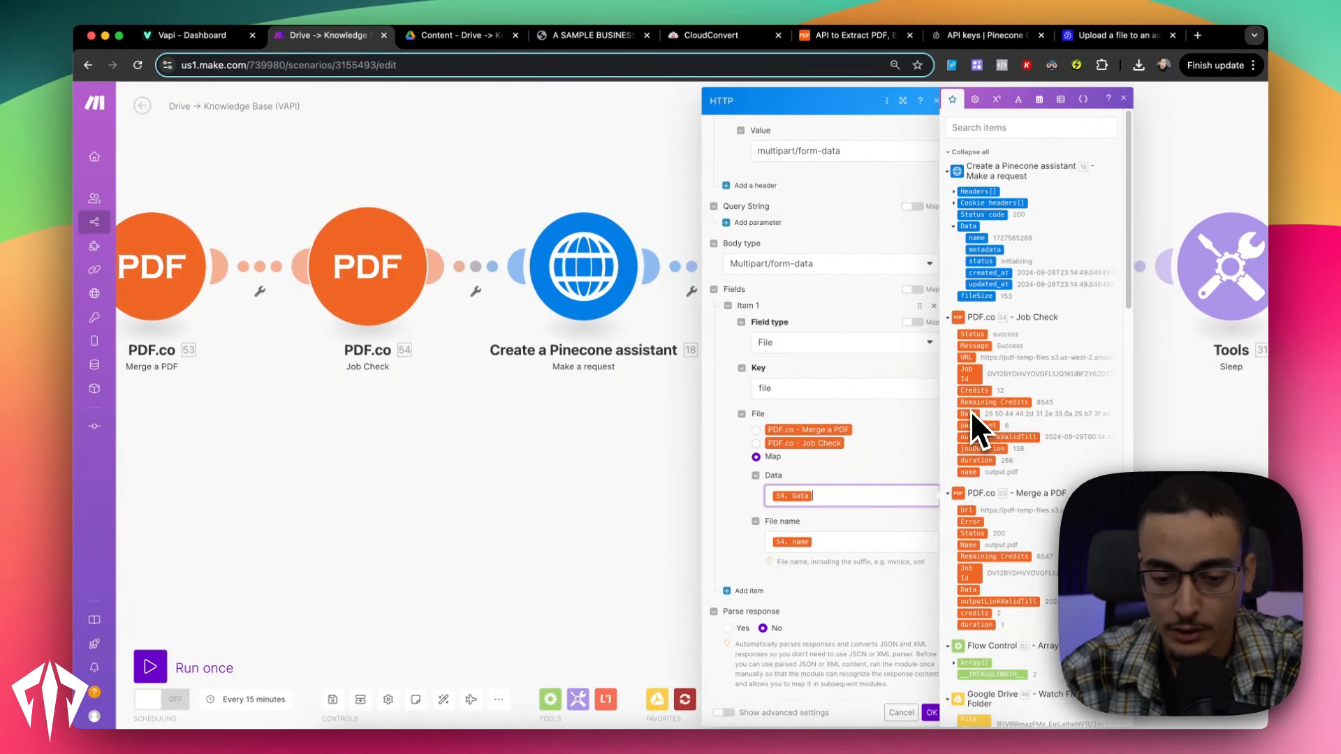
{"action": "left_click", "coordinate": [859, 538]}
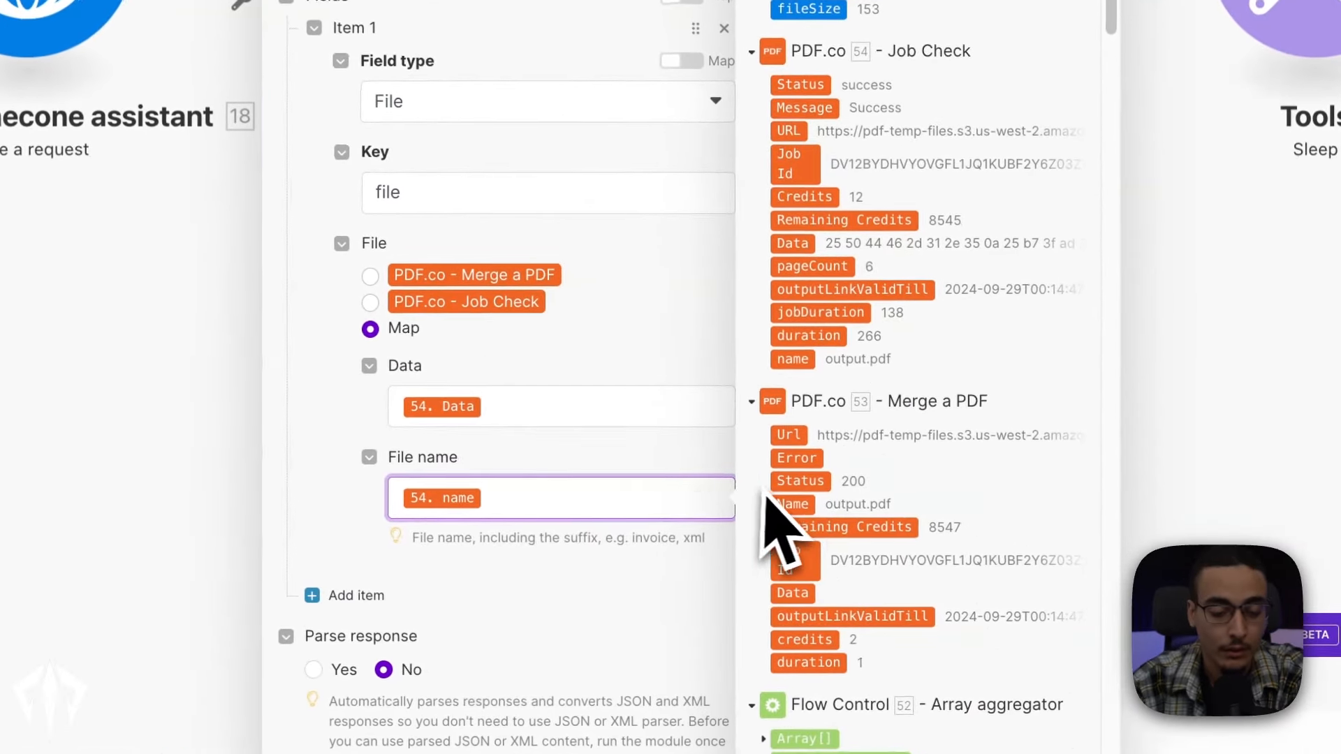
{"action": "scroll", "coordinate": [793, 528], "scroll_direction": "down", "scroll_amount": 2}
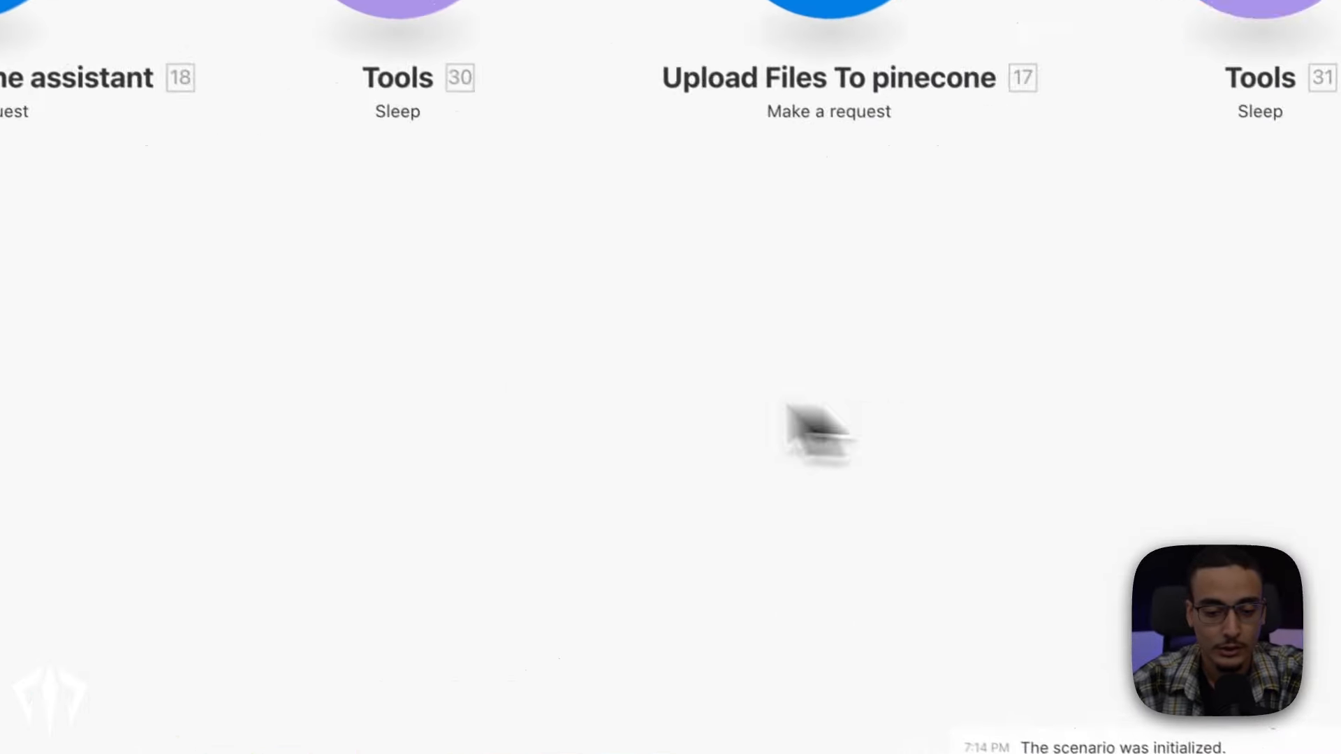
{"action": "left_click_drag", "start_coordinate": [787, 405], "coordinate": [398, 359]}
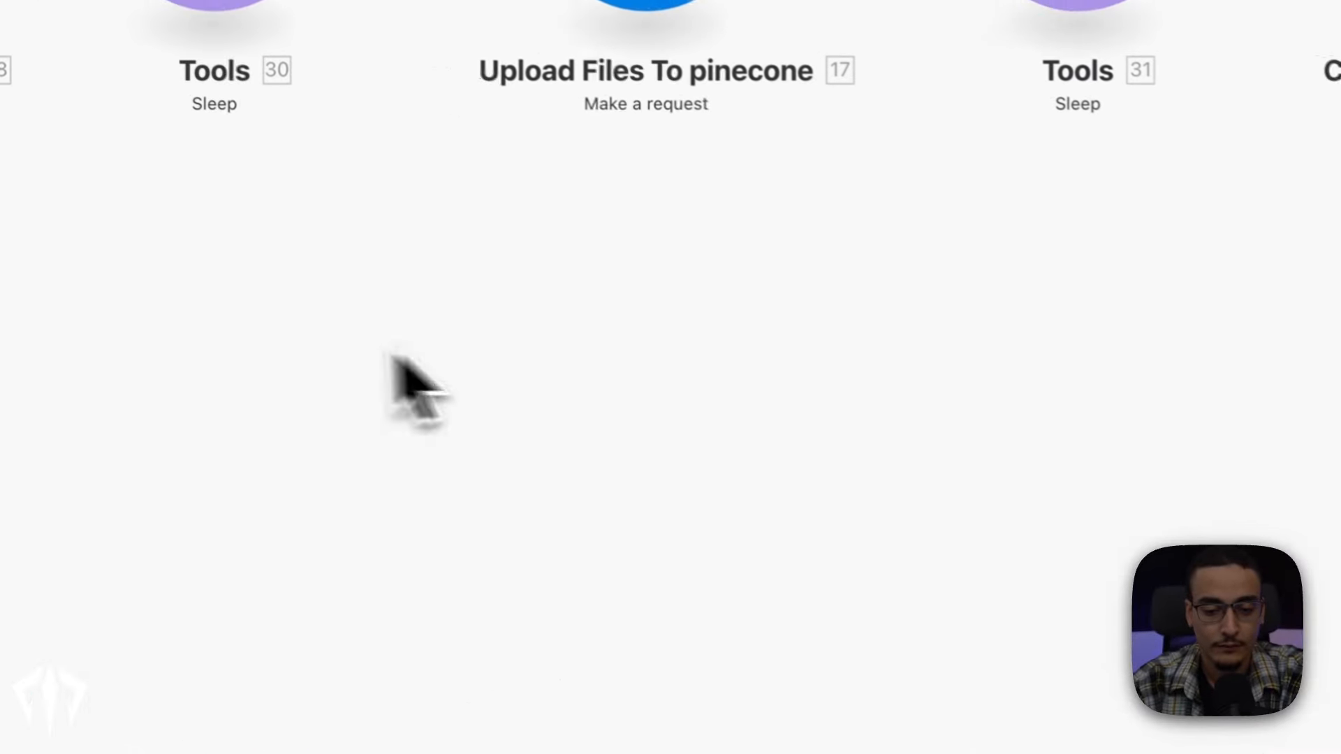
{"action": "right_click", "coordinate": [954, 395]}
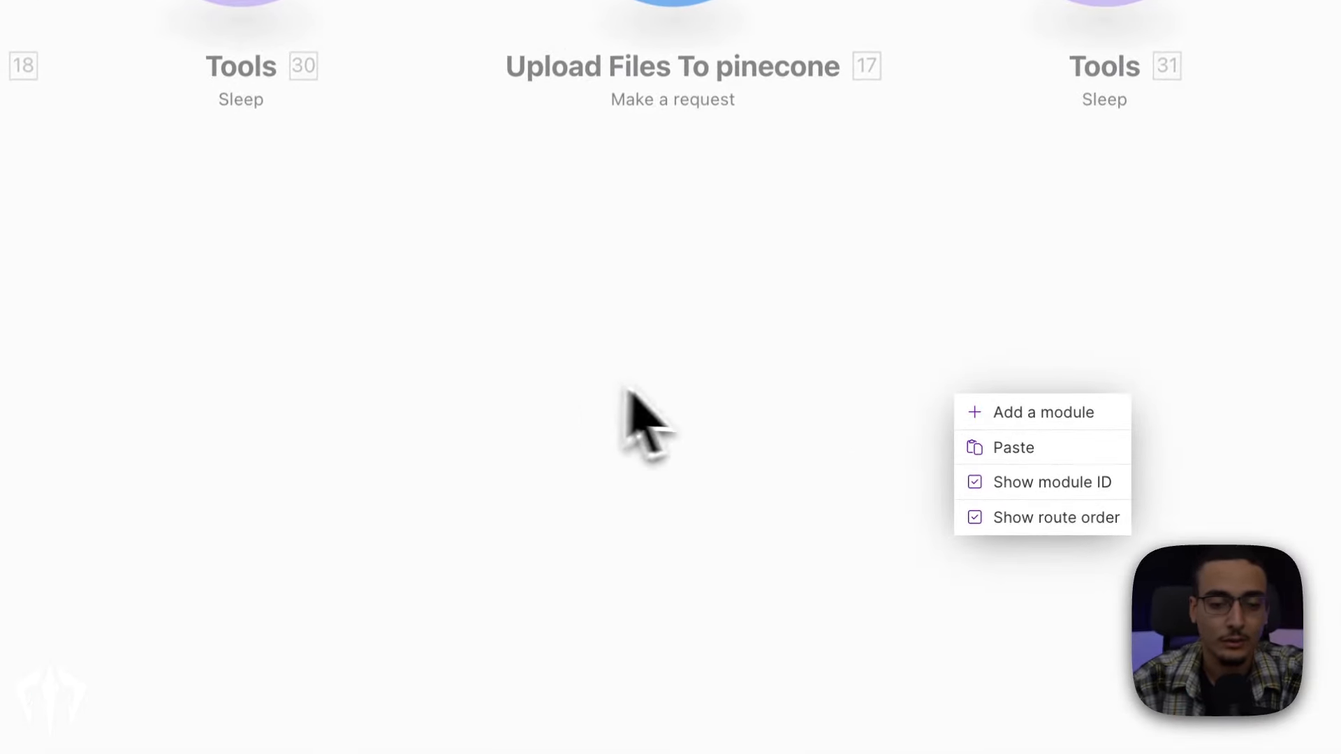
Check the delay set in the Tools Sleep module that precedes Create QNA using Pinecone
{"action": "left_click", "coordinate": [766, 399]}
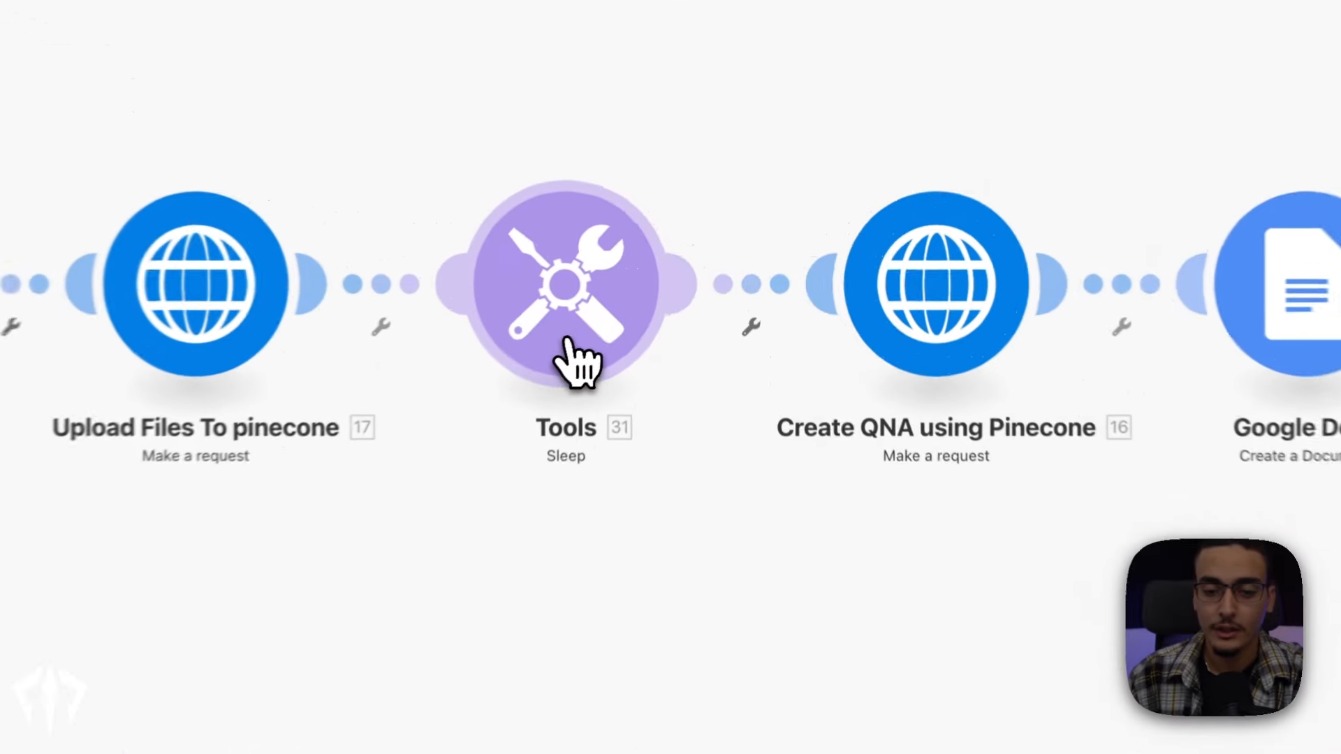
{"action": "left_click", "coordinate": [643, 308]}
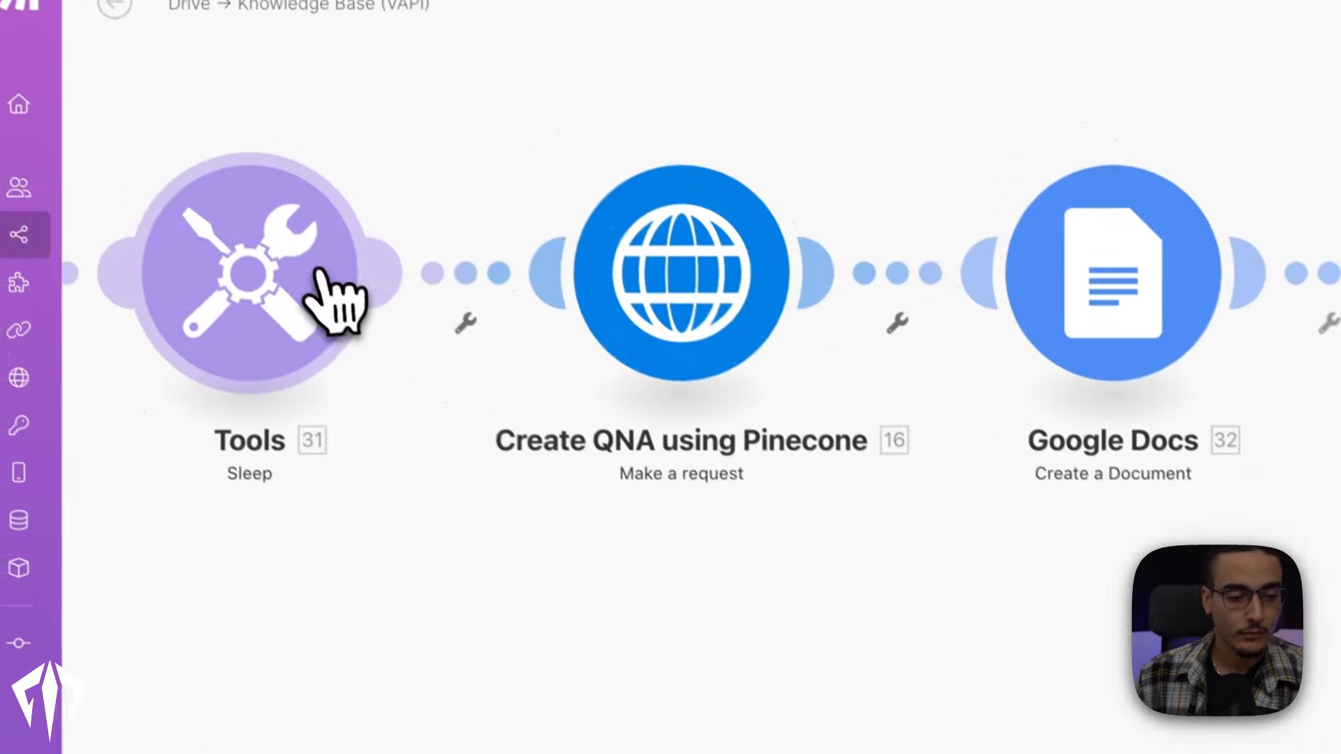
{"action": "left_click", "coordinate": [687, 294]}
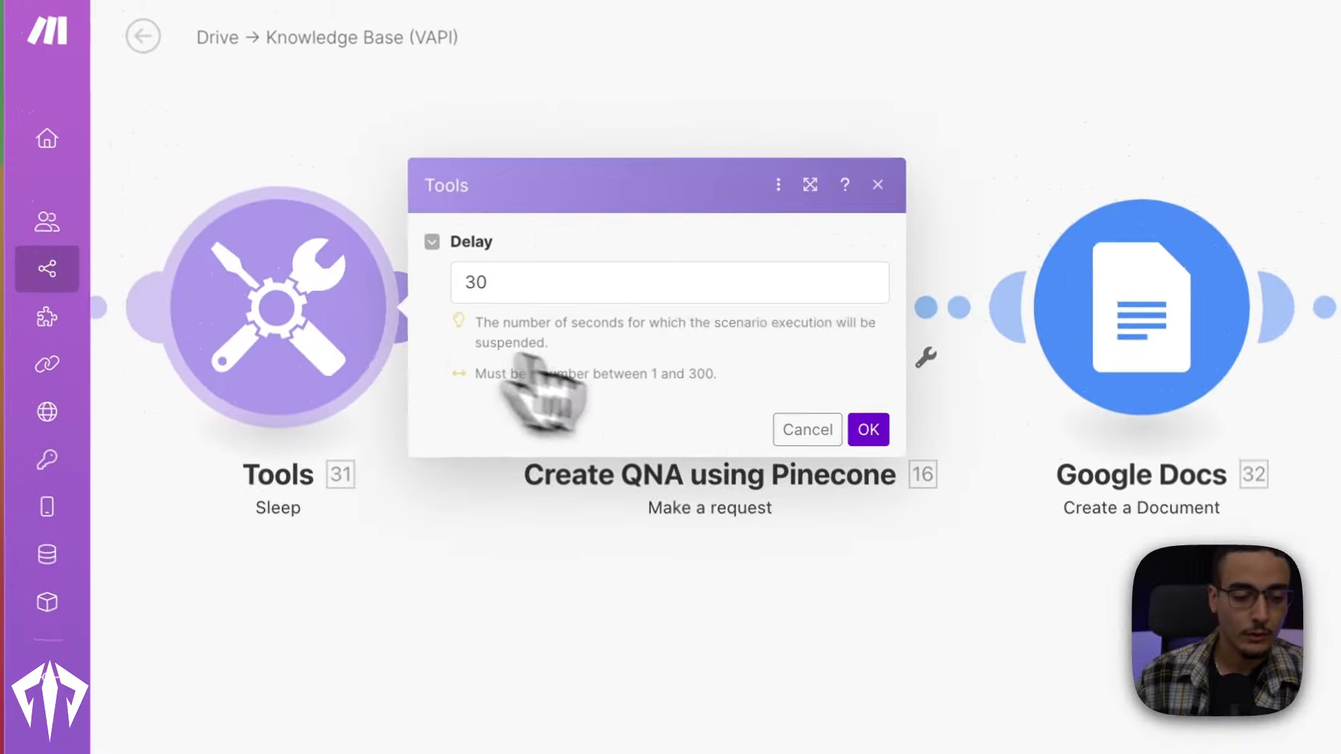
{"action": "left_click", "coordinate": [568, 598]}
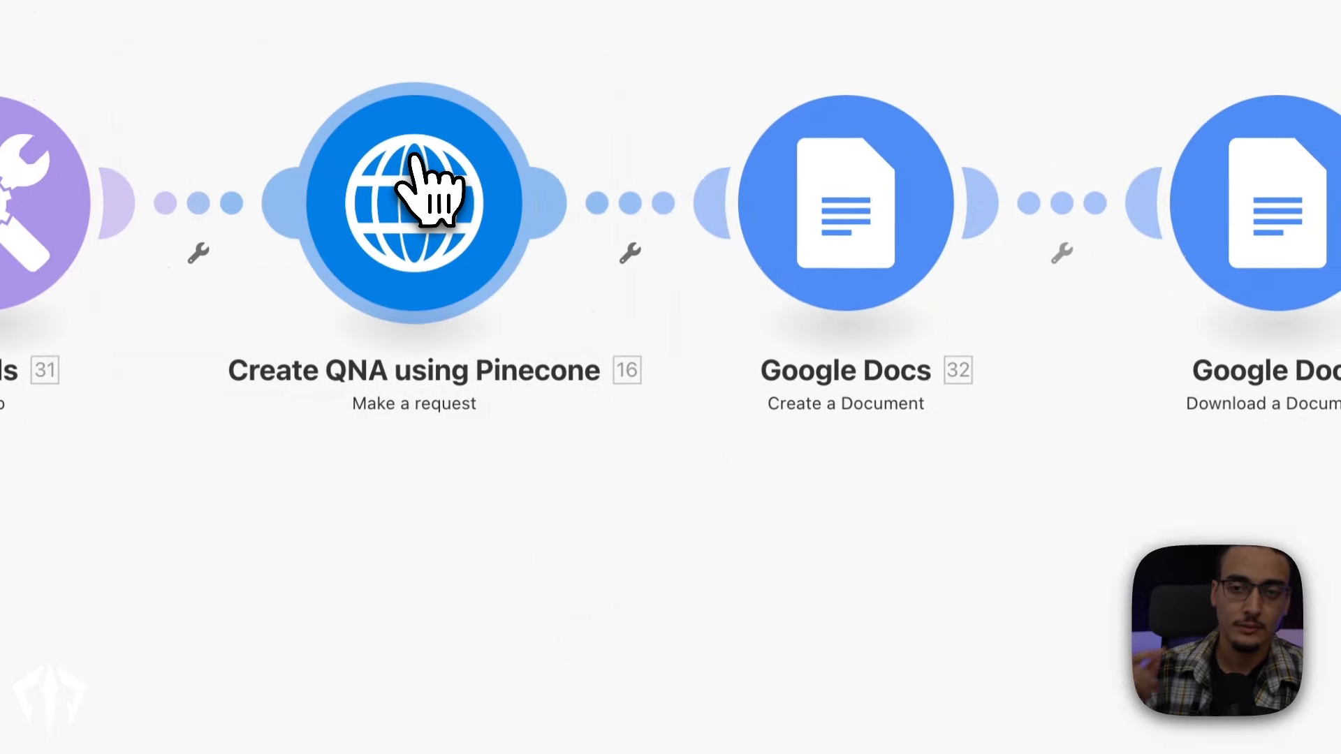
Open the Create QNA using Pinecone module's settings and inspect its chat completions URL with the mapped assistant name
{"action": "left_click", "coordinate": [416, 160]}
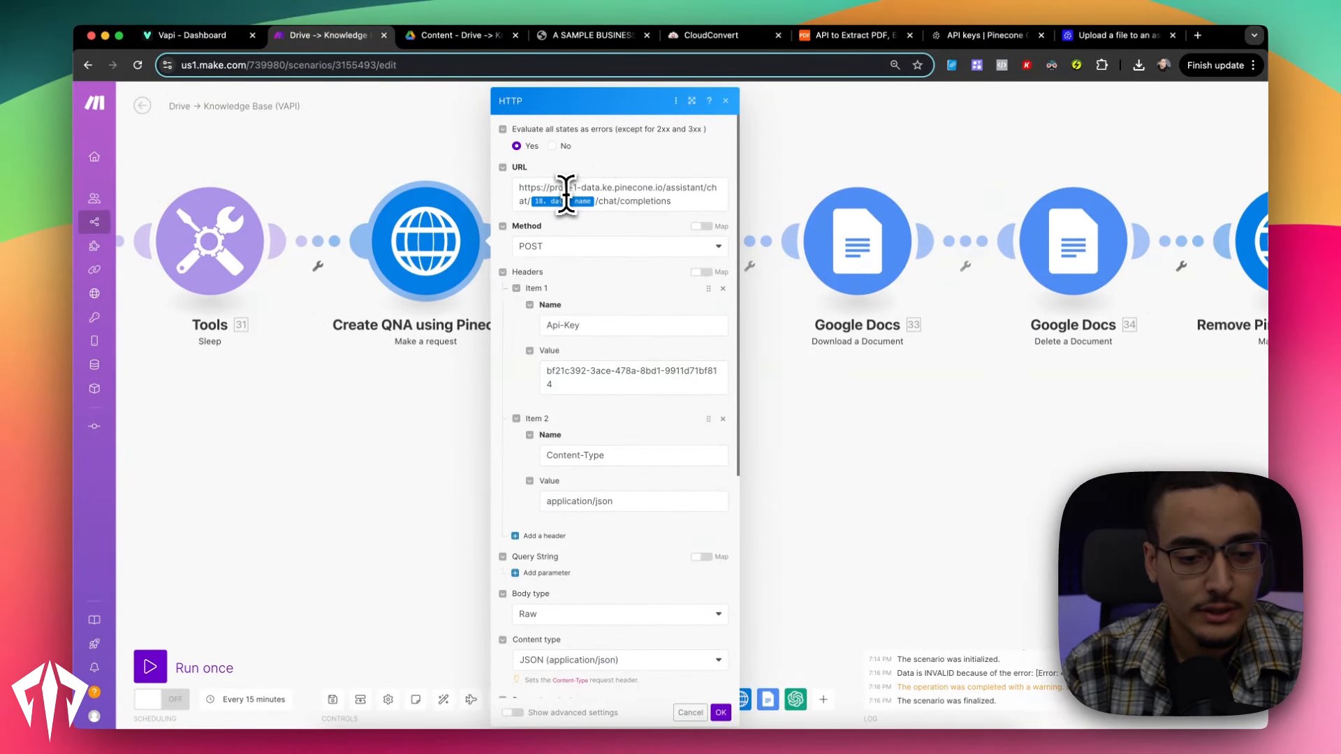
{"action": "left_click", "coordinate": [536, 188]}
{"action": "left_click_drag", "start_coordinate": [537, 189], "coordinate": [633, 201]}
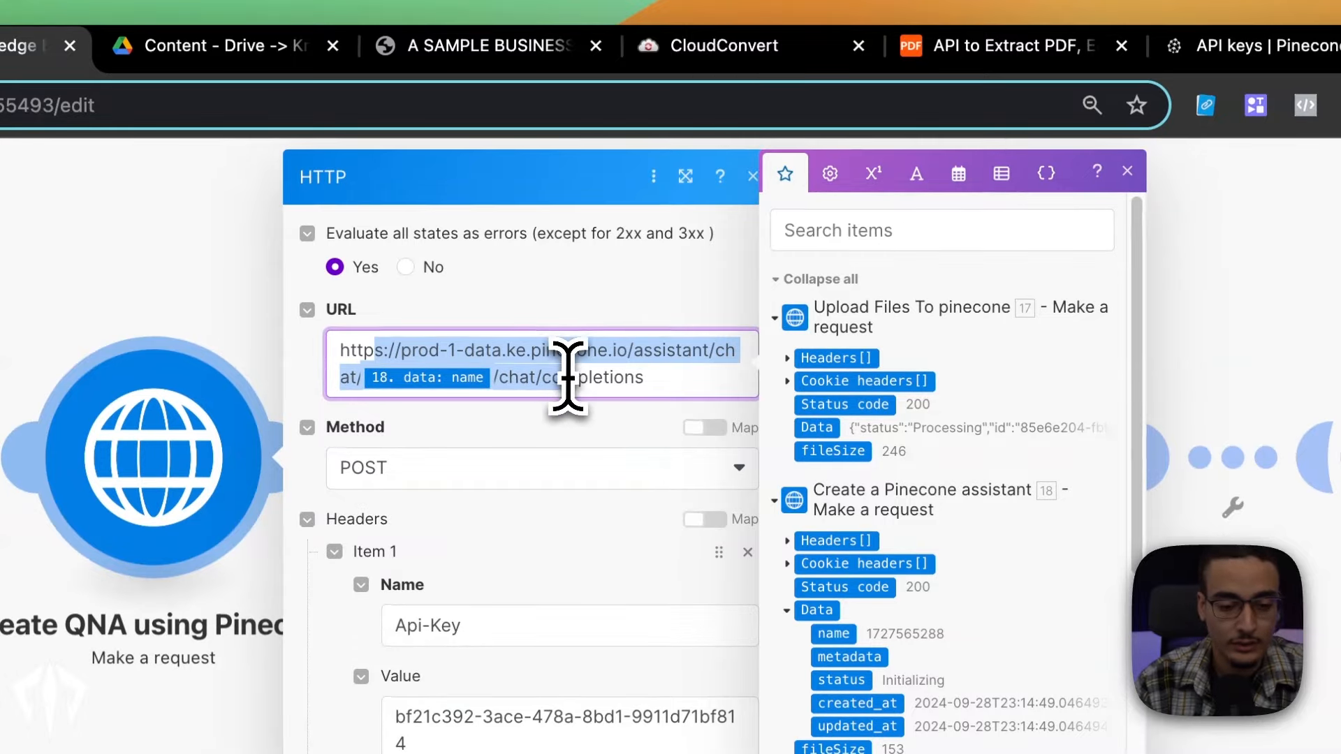
{"action": "left_click", "coordinate": [628, 391]}
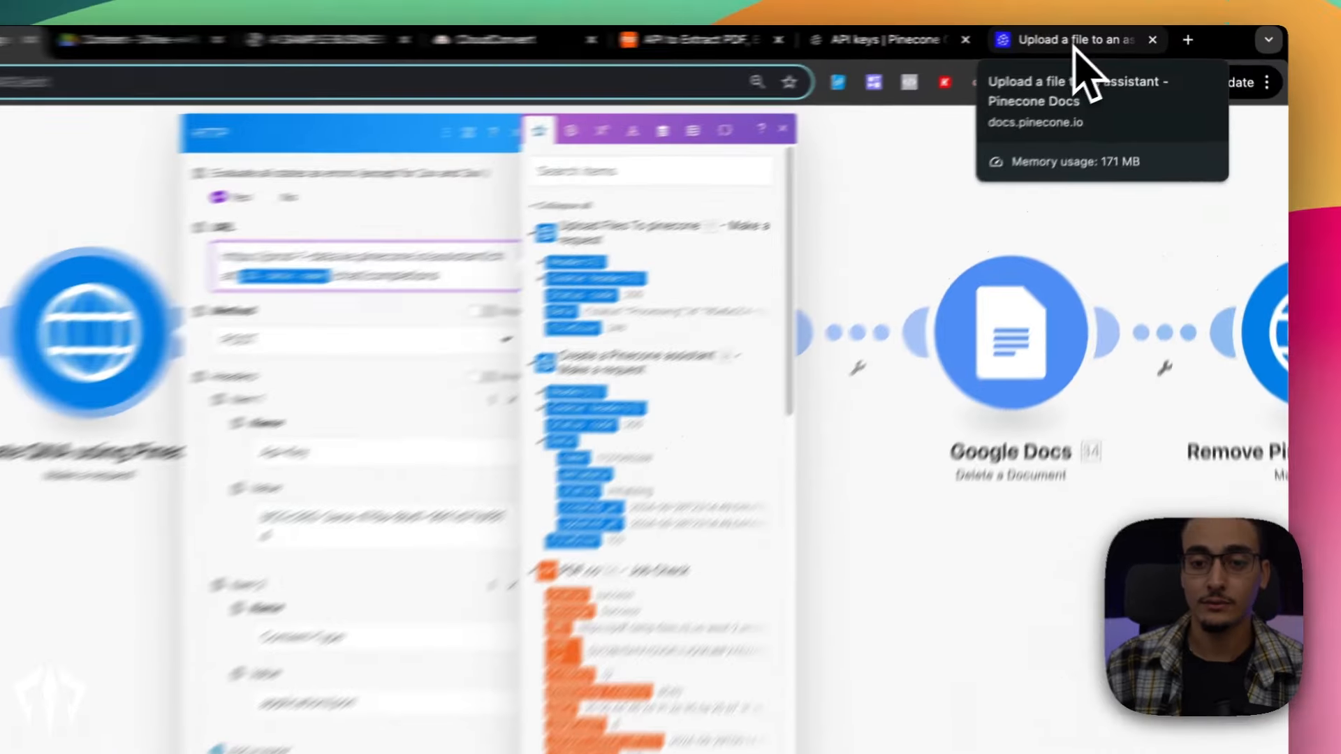
Open the Chat with an assistant page in the Pinecone docs and view the curl example for requesting a JSON response
{"action": "left_click", "coordinate": [1117, 40]}
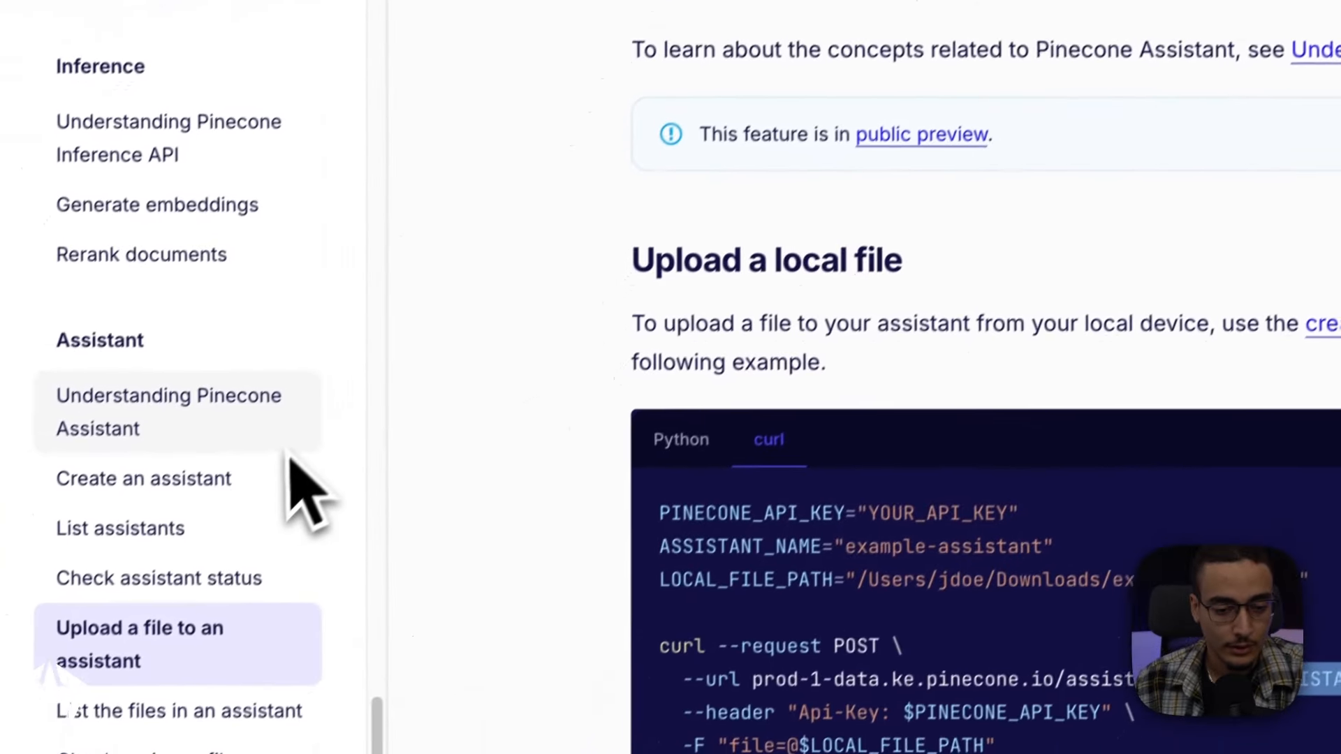
{"action": "scroll", "coordinate": [291, 412], "scroll_direction": "down", "scroll_amount": 1}
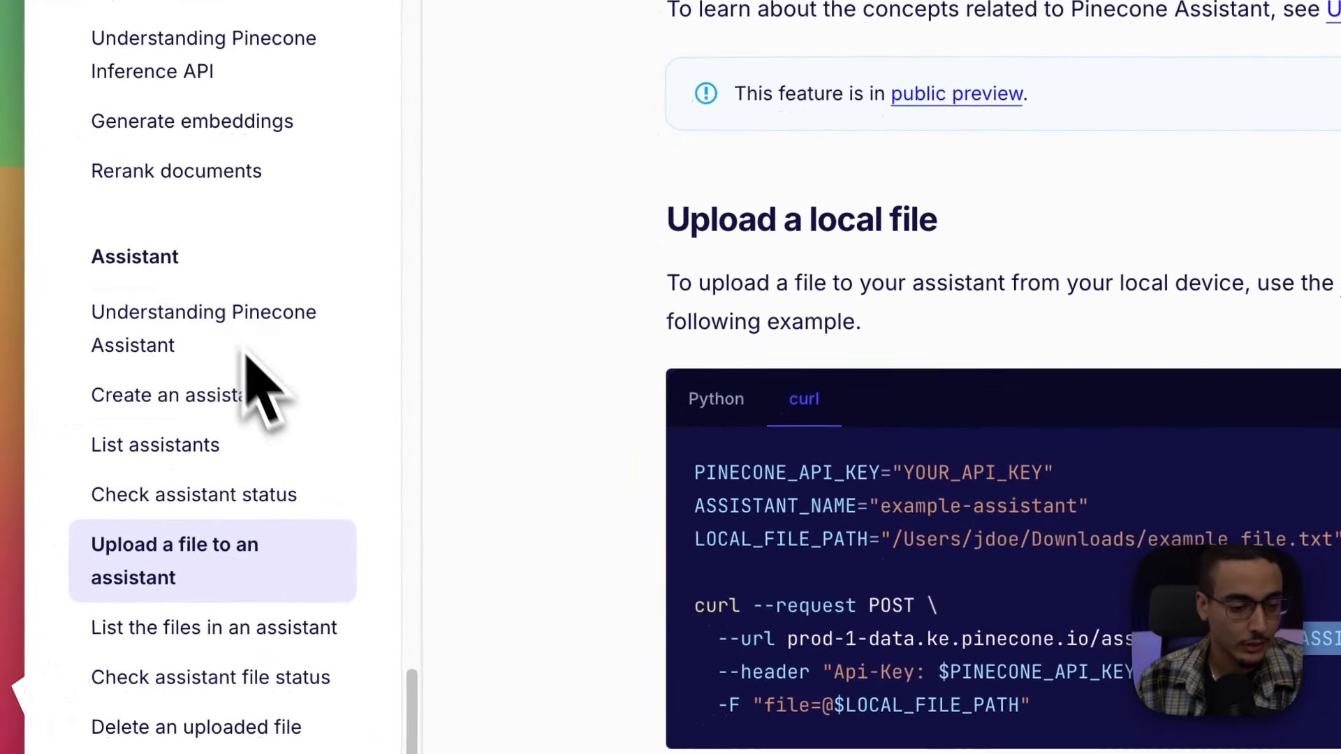
{"action": "scroll", "coordinate": [241, 350], "scroll_direction": "down", "scroll_amount": 1}
{"action": "scroll", "coordinate": [230, 419], "scroll_direction": "down", "scroll_amount": 1}
{"action": "left_click", "coordinate": [258, 706]}
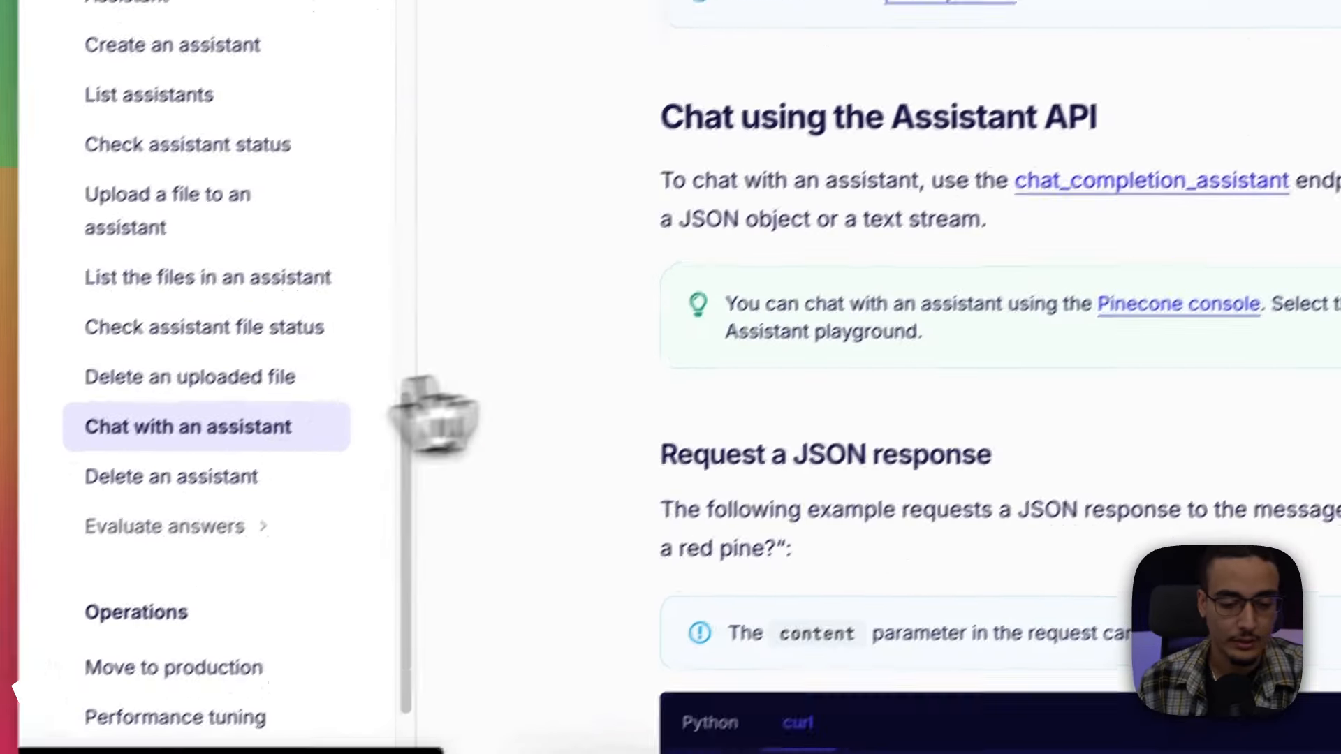
{"action": "scroll", "coordinate": [763, 456], "scroll_direction": "down", "scroll_amount": 5}
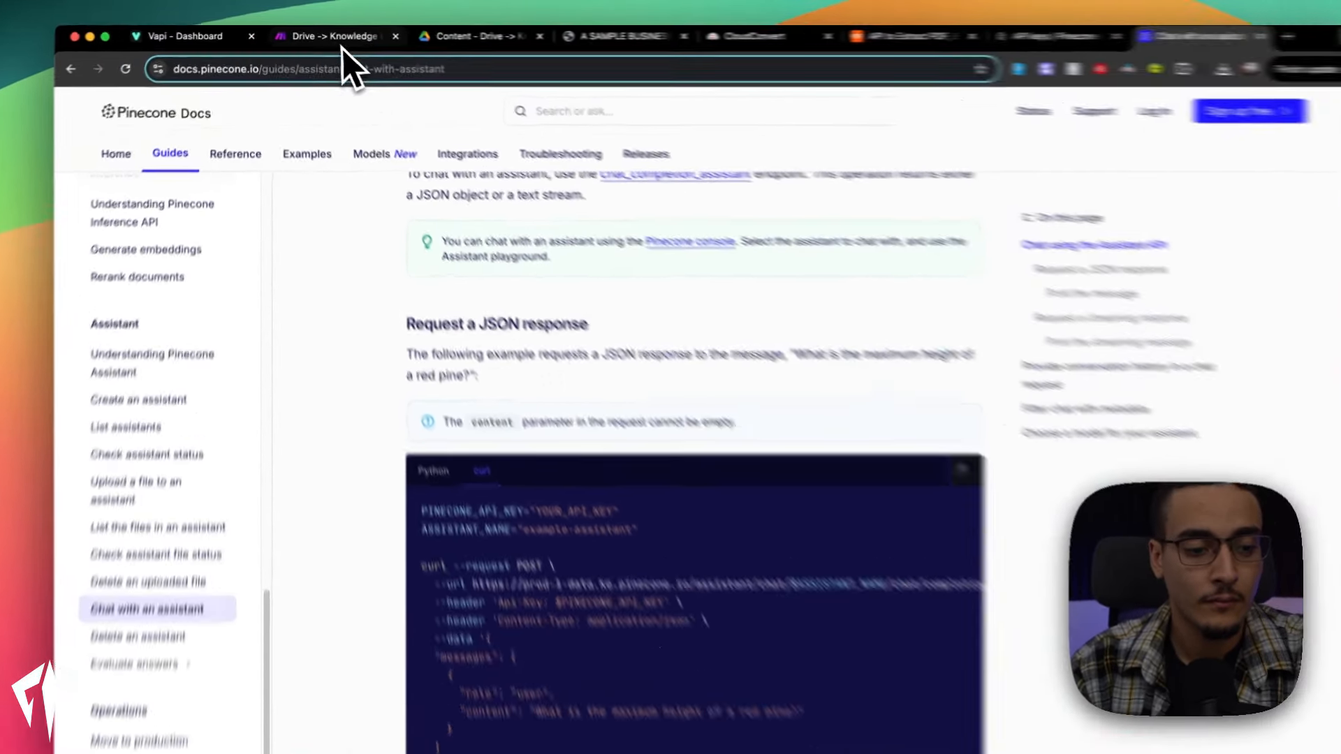
Return to the Make scenario and review the Create QNA module's method, headers, body type and content type
{"action": "left_click", "coordinate": [327, 35]}
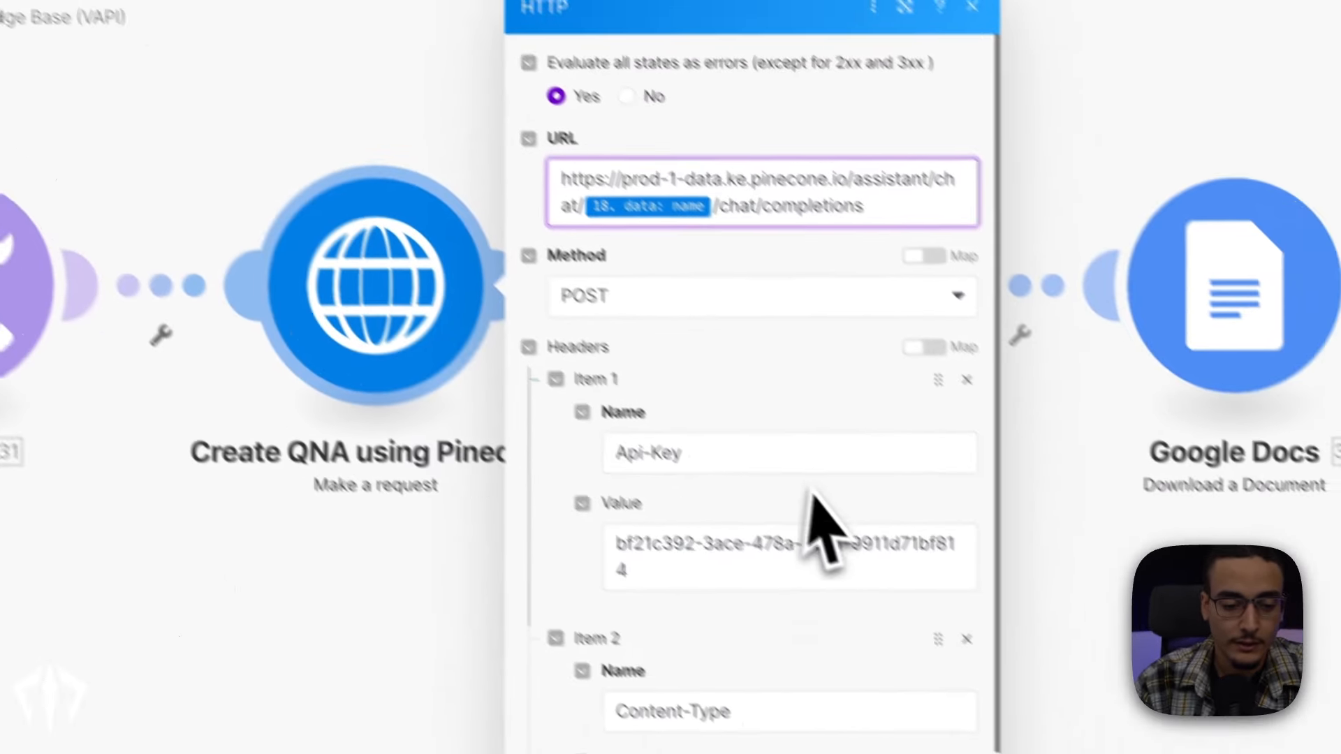
{"action": "scroll", "coordinate": [606, 531], "scroll_direction": "down", "scroll_amount": 5}
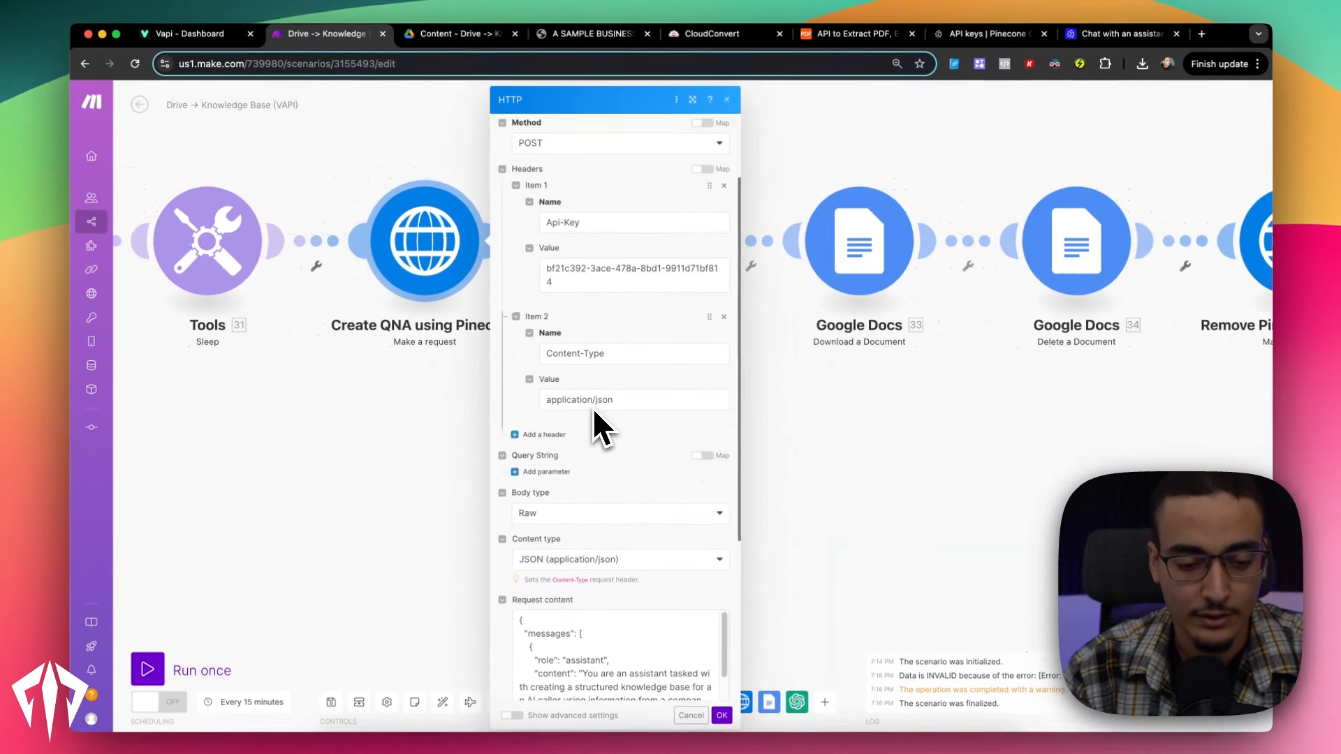
{"action": "scroll", "coordinate": [592, 408], "scroll_direction": "down", "scroll_amount": 5}
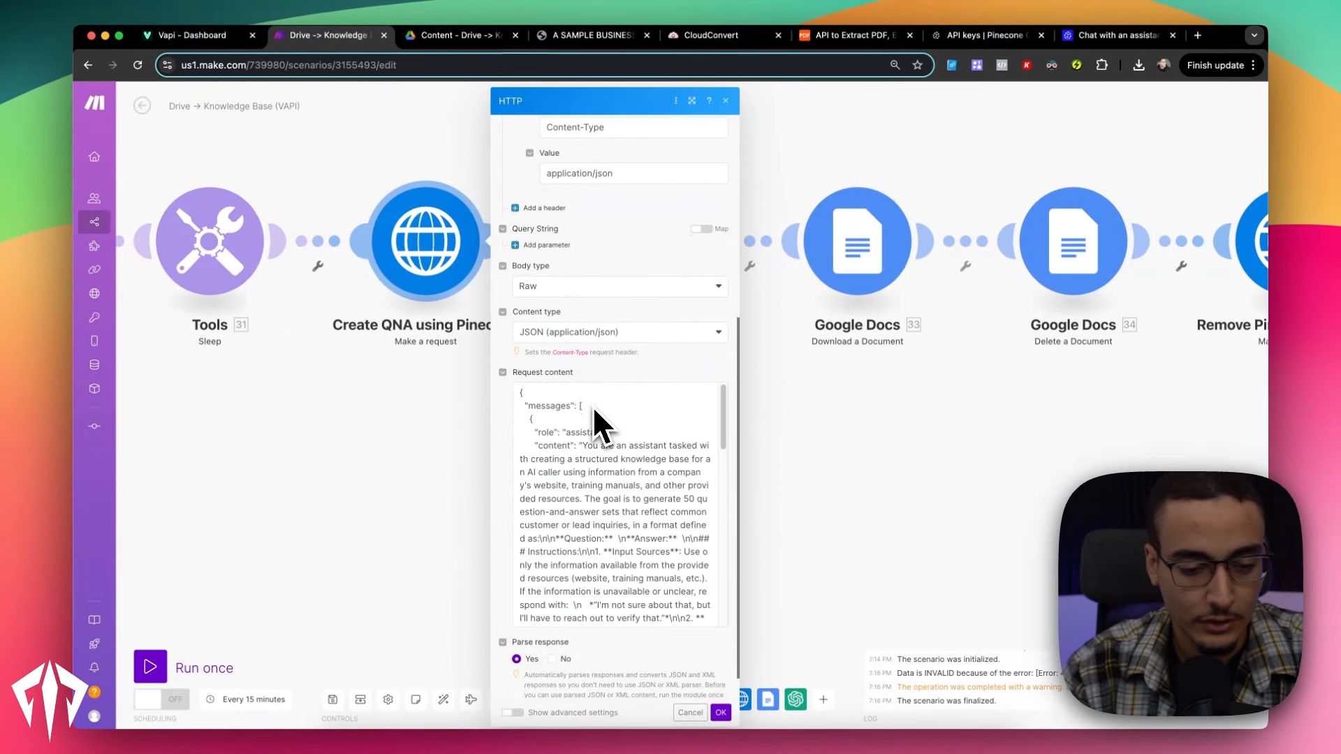
{"action": "scroll", "coordinate": [562, 359], "scroll_direction": "down", "scroll_amount": 1}
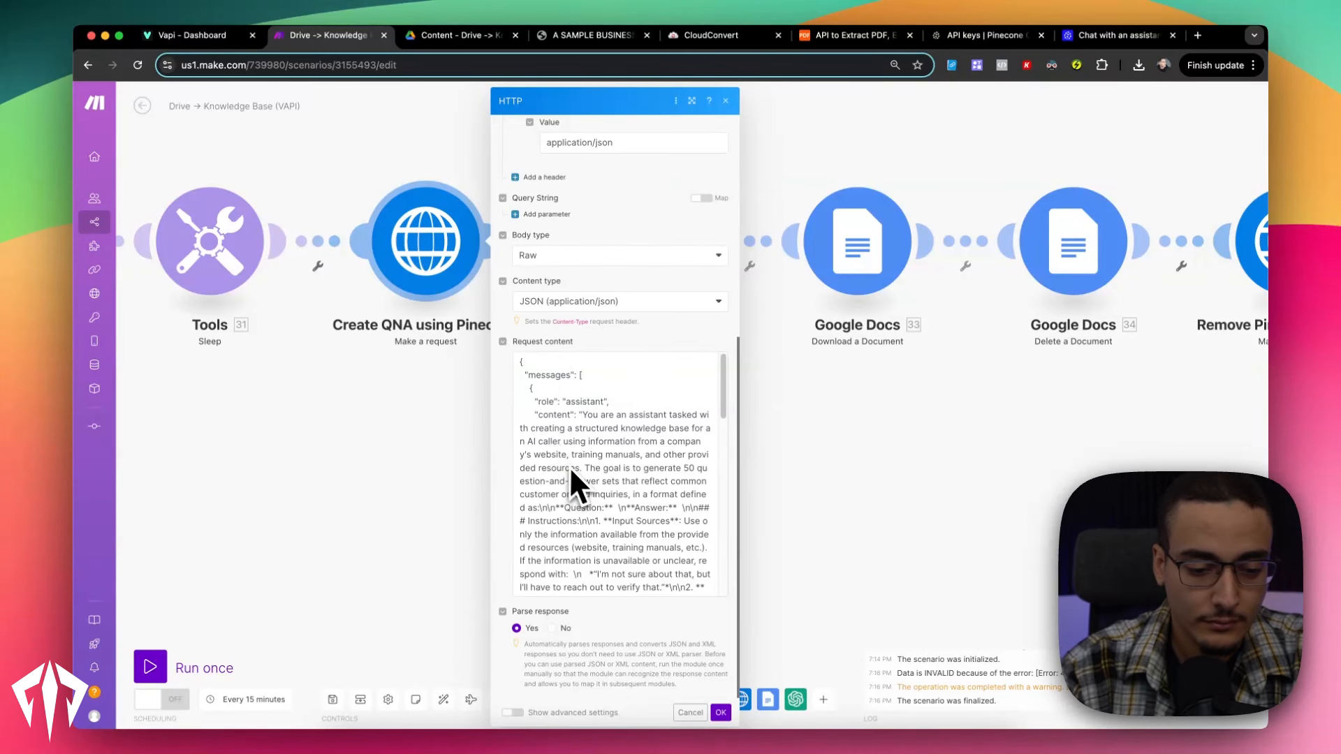
Read the question-and-answer prompt in the Create QNA module's request content through to its end, and close the settings
{"action": "scroll", "coordinate": [580, 485], "scroll_direction": "down", "scroll_amount": 1}
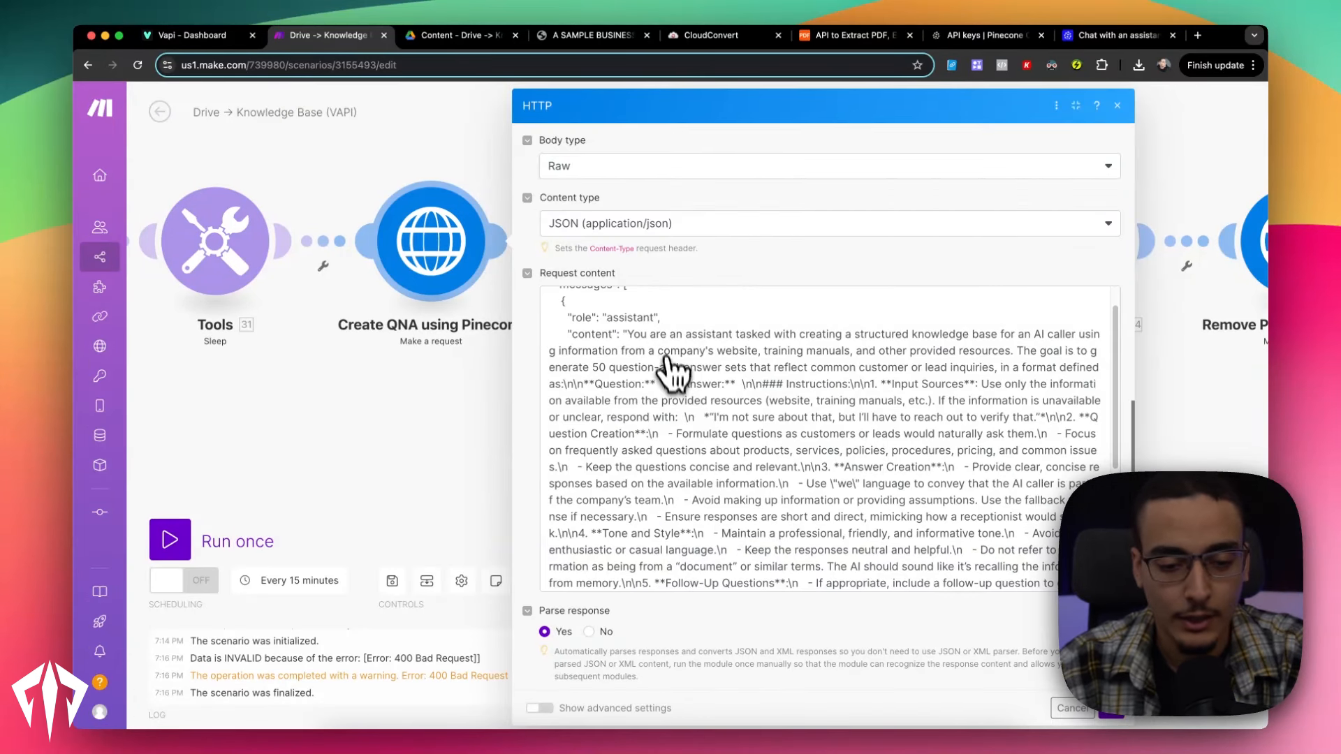
{"action": "scroll", "coordinate": [672, 380], "scroll_direction": "up", "scroll_amount": 1}
{"action": "scroll", "coordinate": [764, 395], "scroll_direction": "down", "scroll_amount": 2}
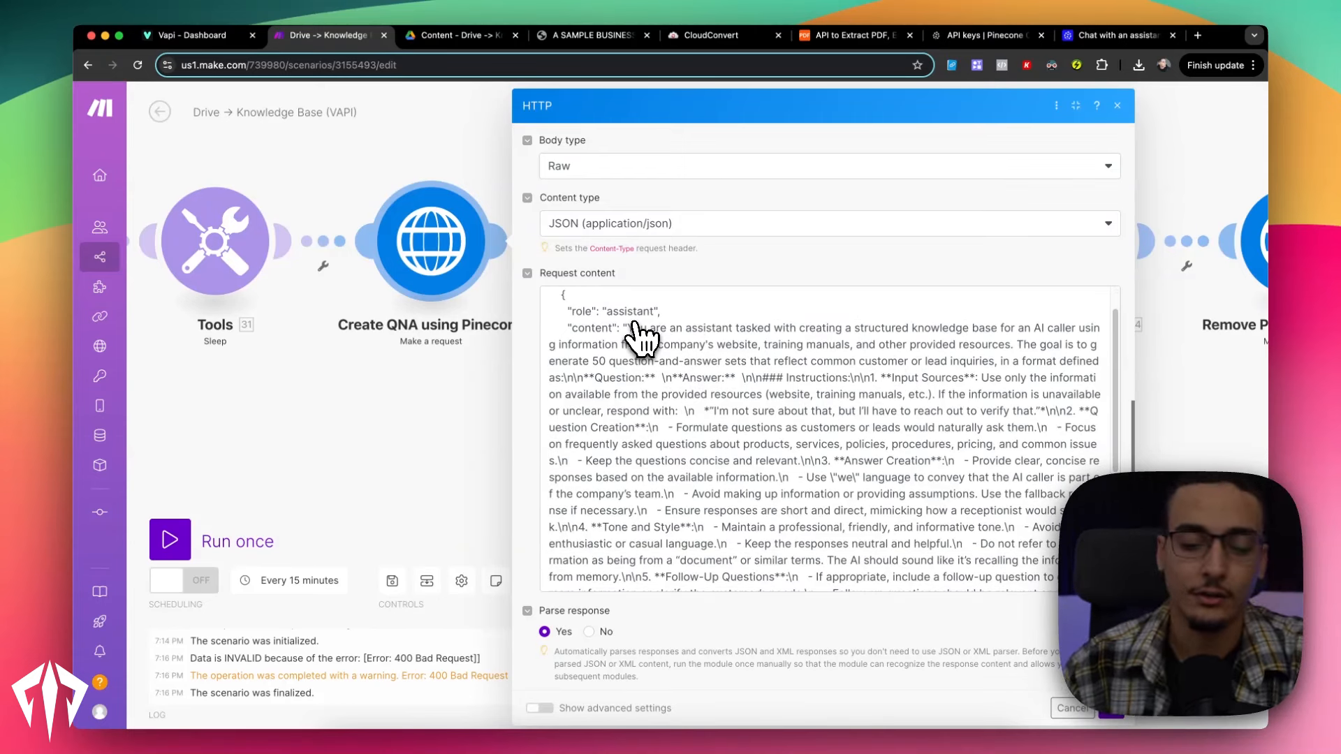
{"action": "scroll", "coordinate": [695, 404], "scroll_direction": "down", "scroll_amount": 2}
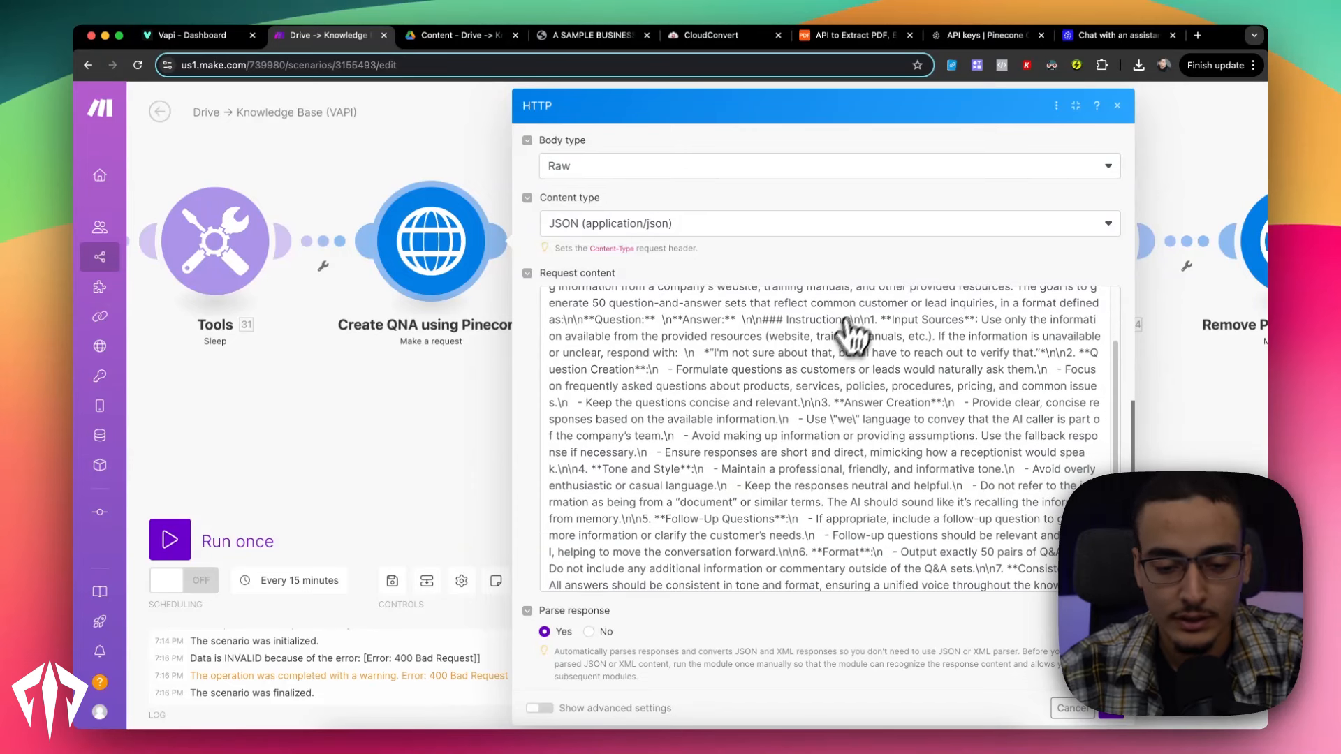
{"action": "scroll", "coordinate": [796, 428], "scroll_direction": "down", "scroll_amount": 5}
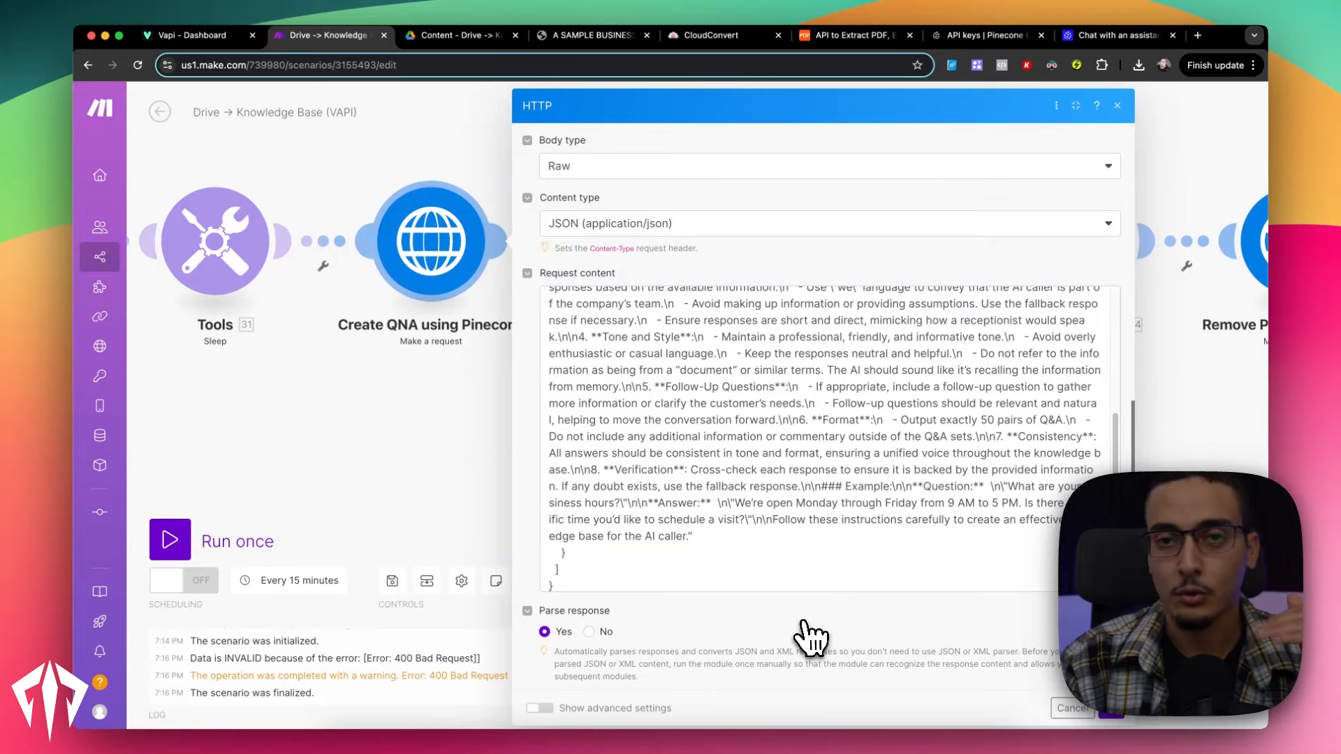
{"action": "scroll", "coordinate": [828, 625], "scroll_direction": "down", "scroll_amount": 1}
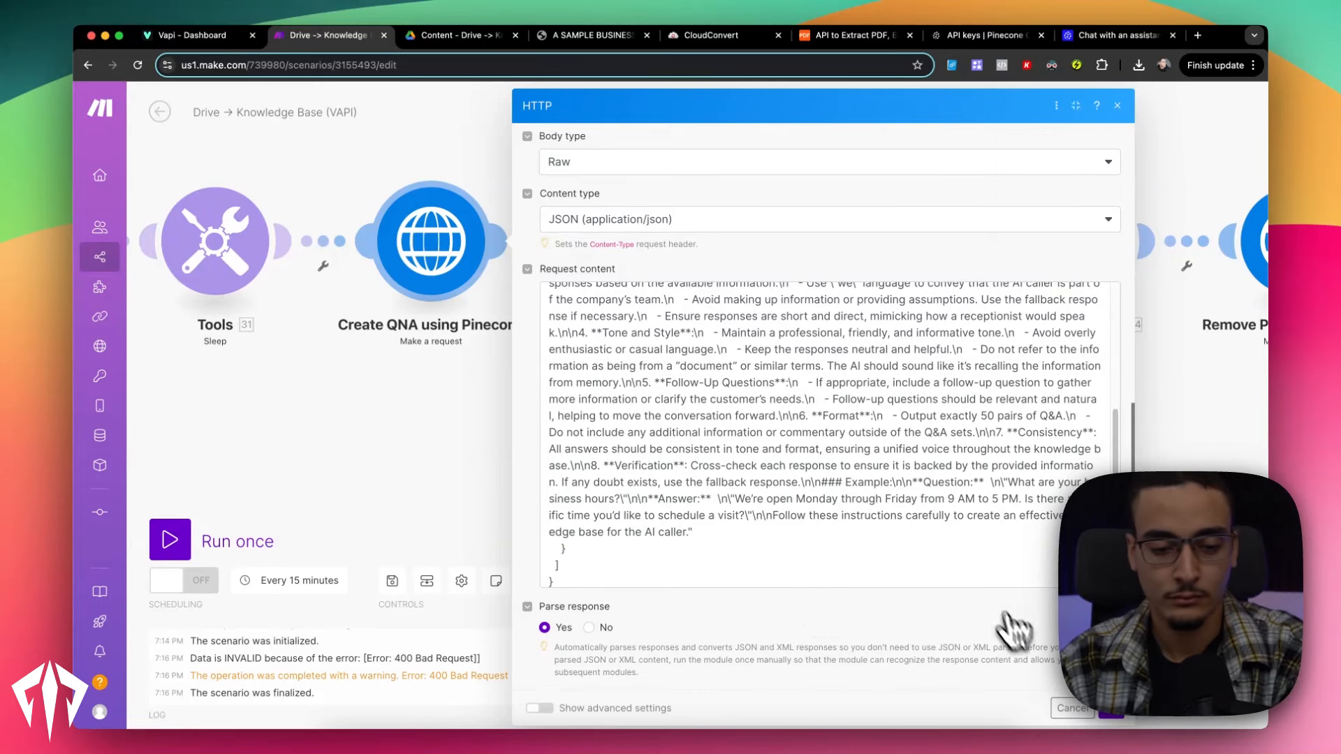
{"action": "scroll", "coordinate": [1012, 548], "scroll_direction": "down", "scroll_amount": 2}
{"action": "left_click", "coordinate": [1112, 709]}
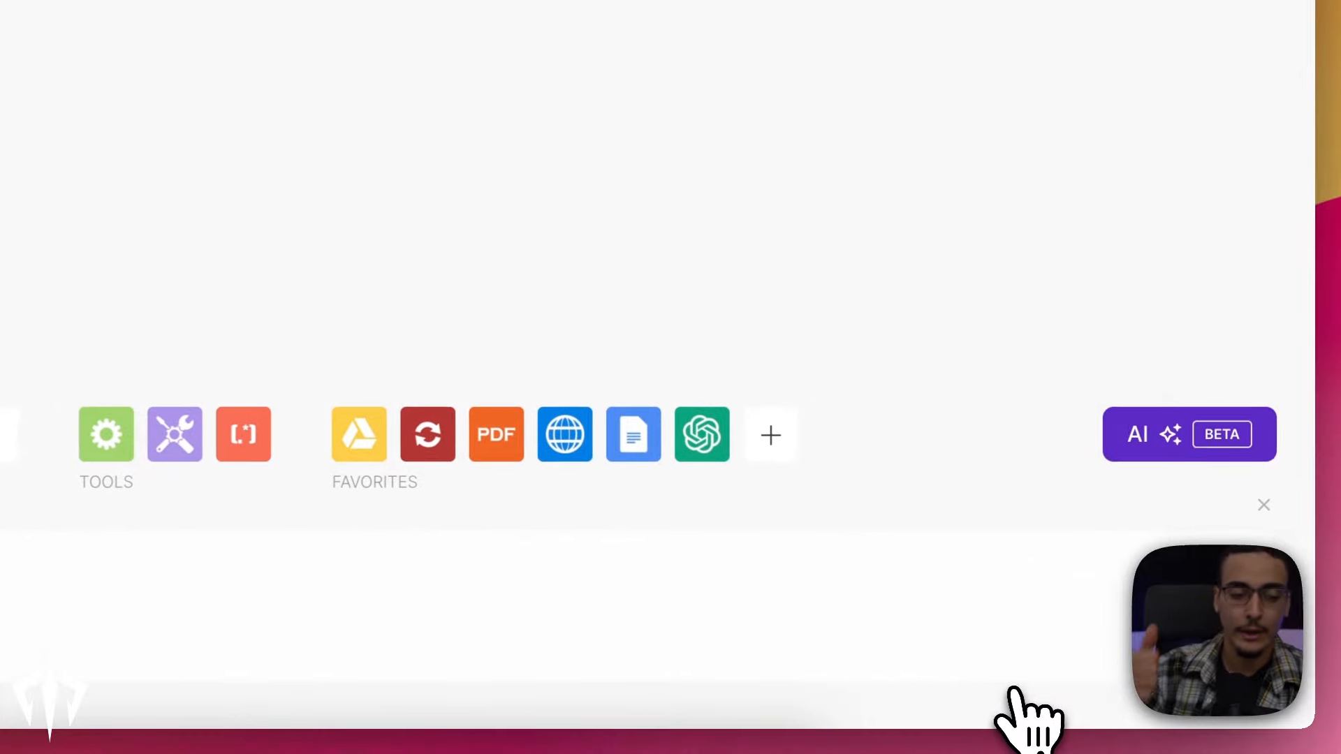
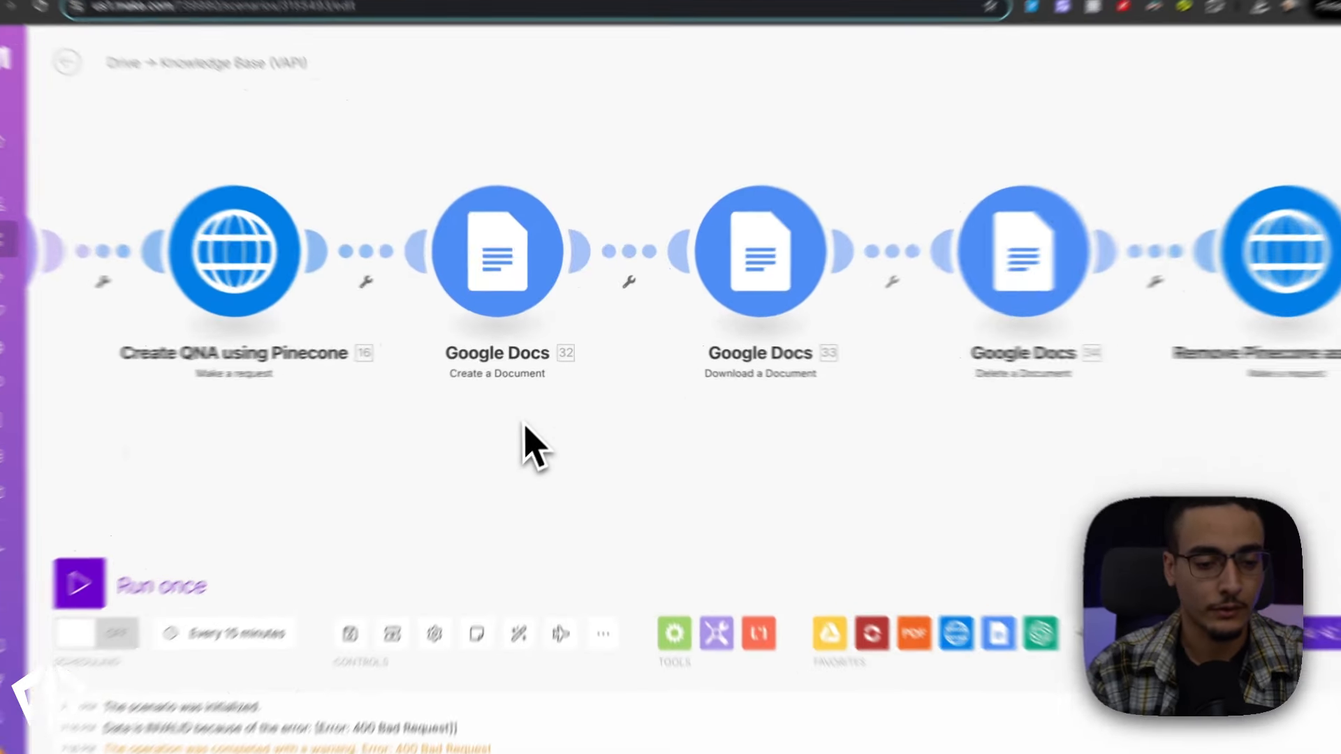
{"action": "right_click", "coordinate": [508, 419]}
{"action": "left_click", "coordinate": [574, 434]}
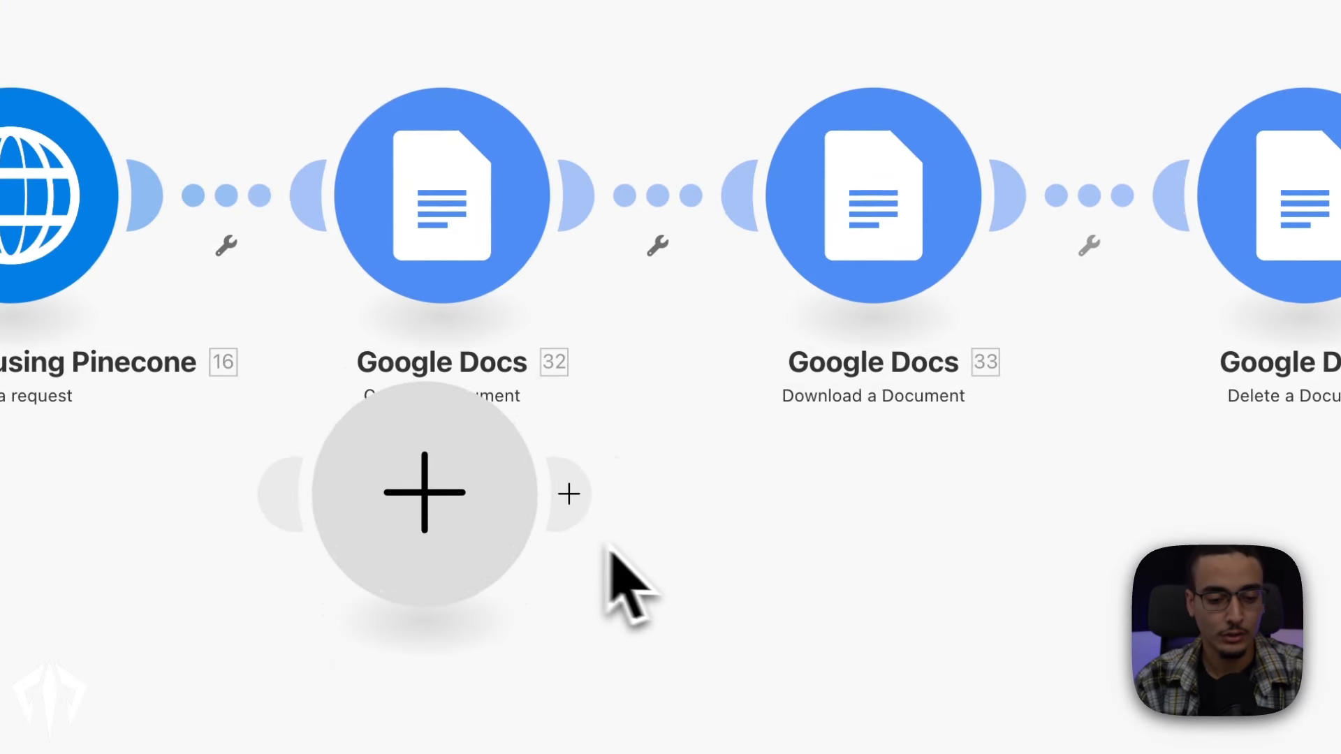
{"action": "left_click", "coordinate": [471, 483]}
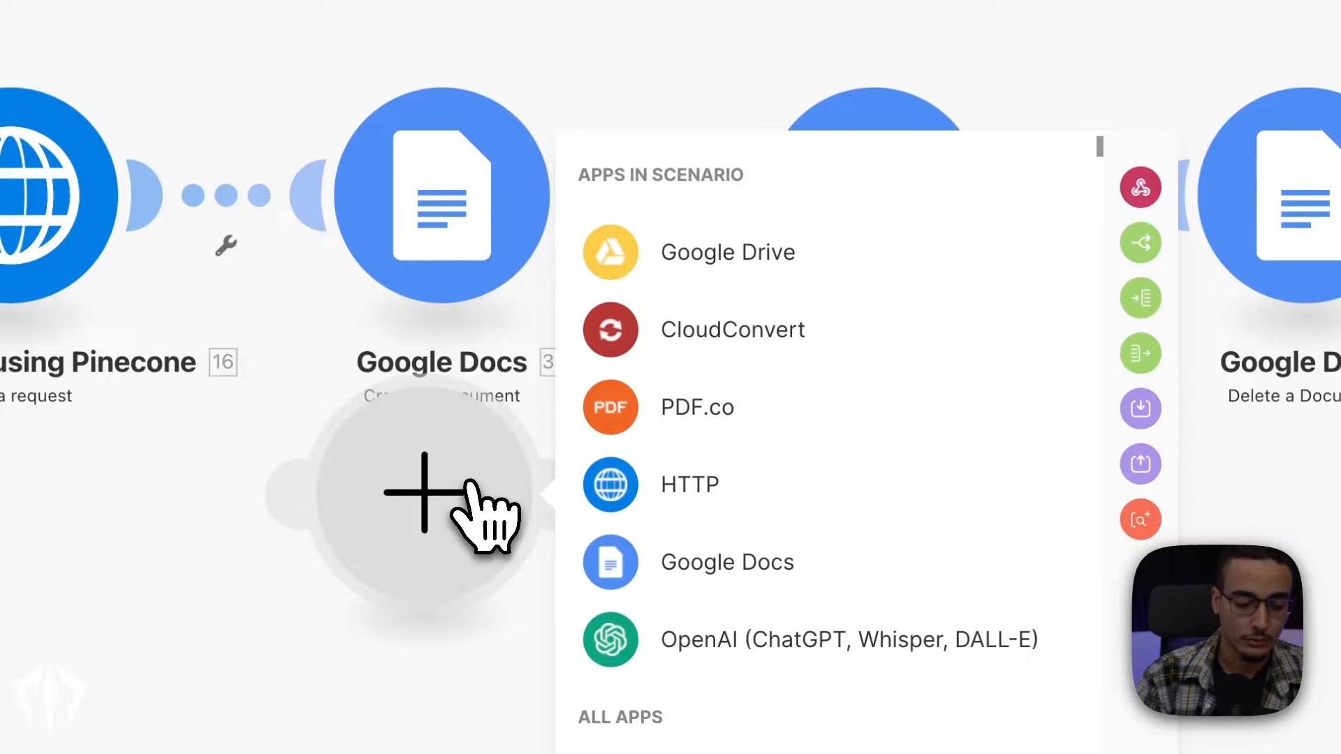
{"action": "type", "text": "goo"}
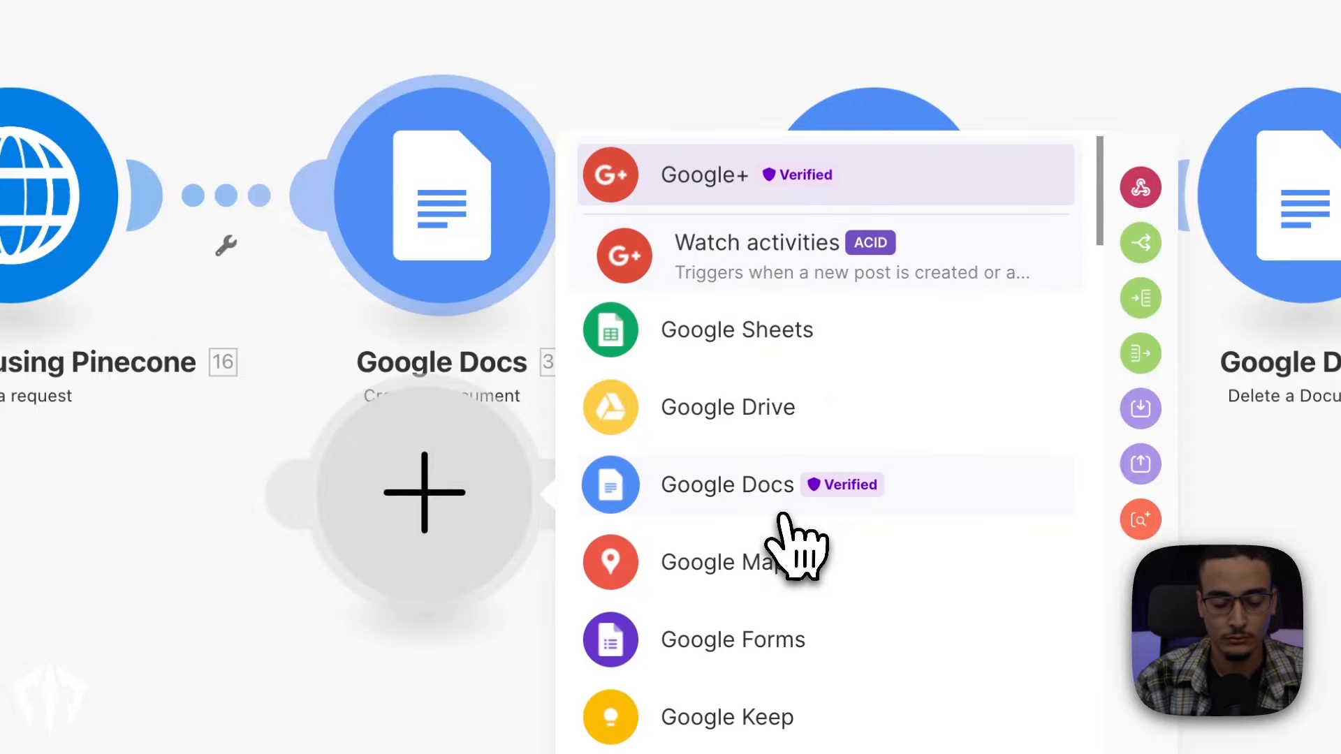
{"action": "left_click", "coordinate": [786, 489]}
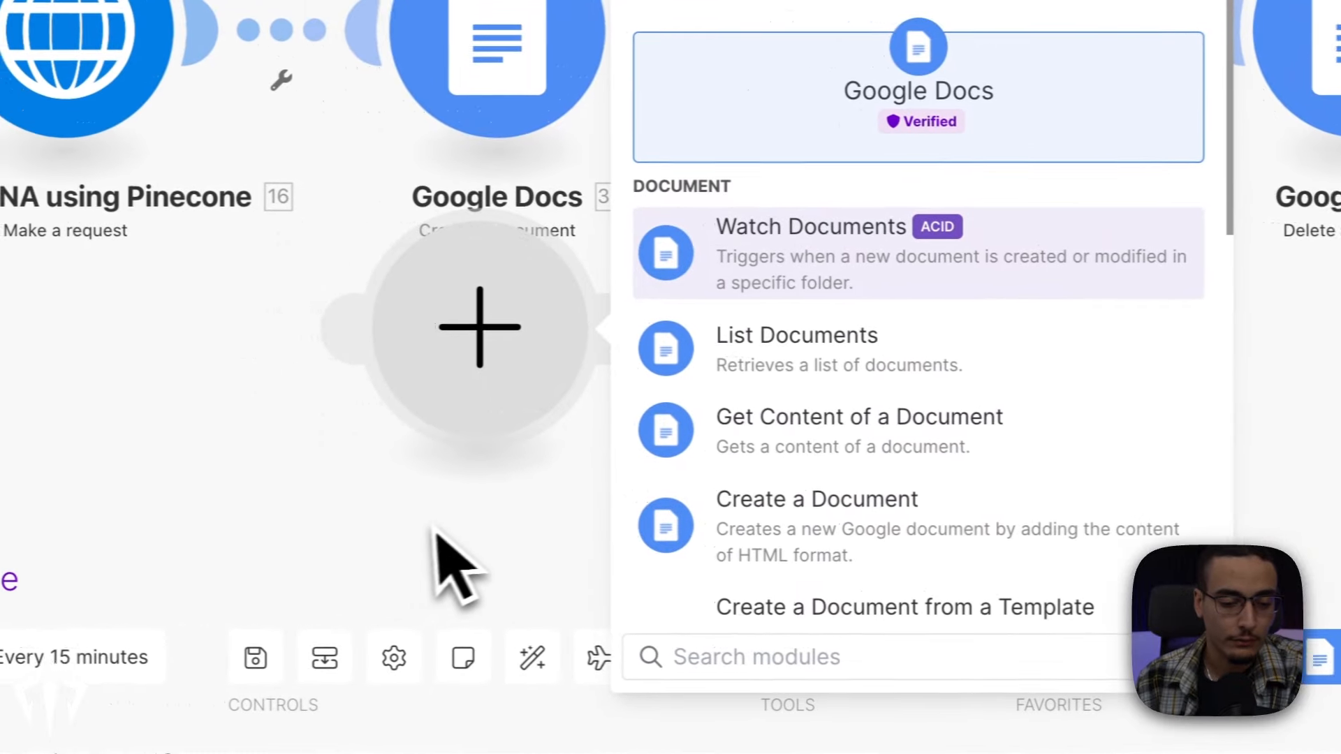
{"action": "right_click", "coordinate": [343, 293]}
{"action": "left_click", "coordinate": [632, 342]}
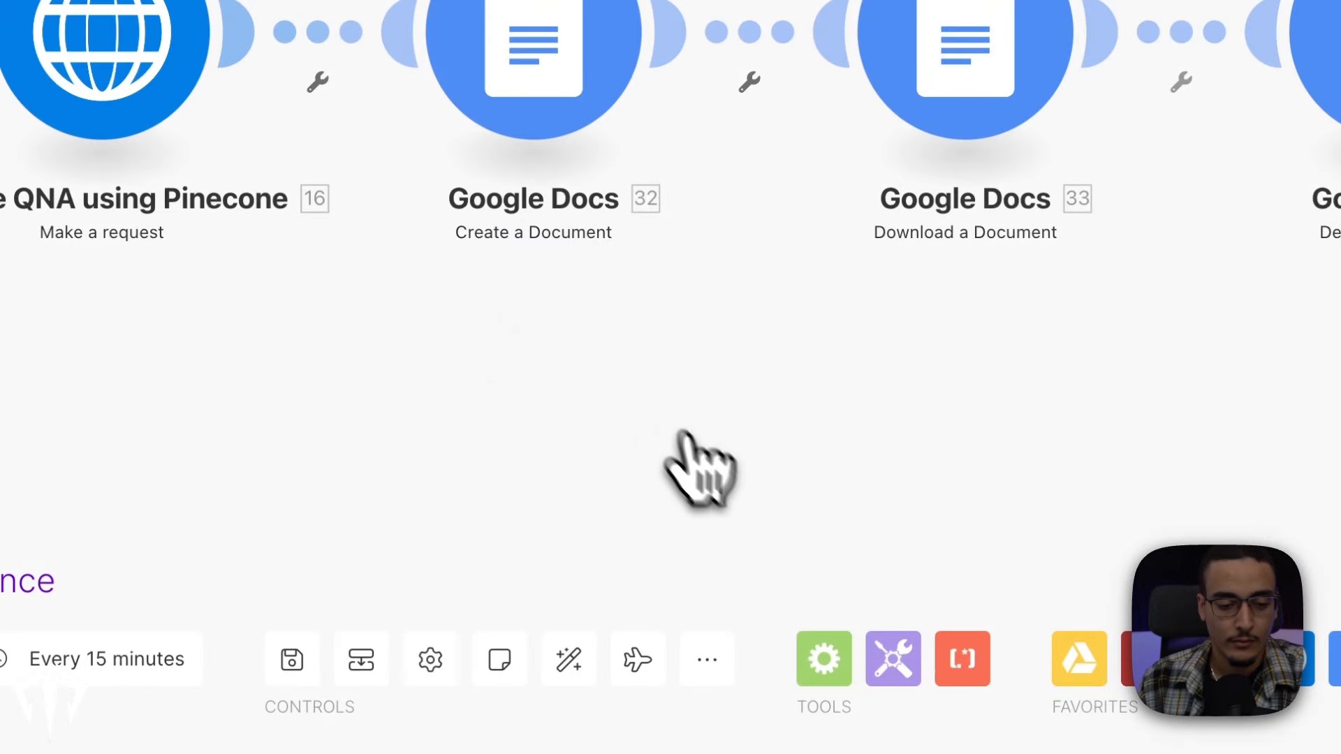
Set the Google Docs Create a Document module's new document location to the Content - Drive → Knowledge Base folder and save its settings
{"action": "left_click_drag", "start_coordinate": [800, 326], "coordinate": [808, 453]}
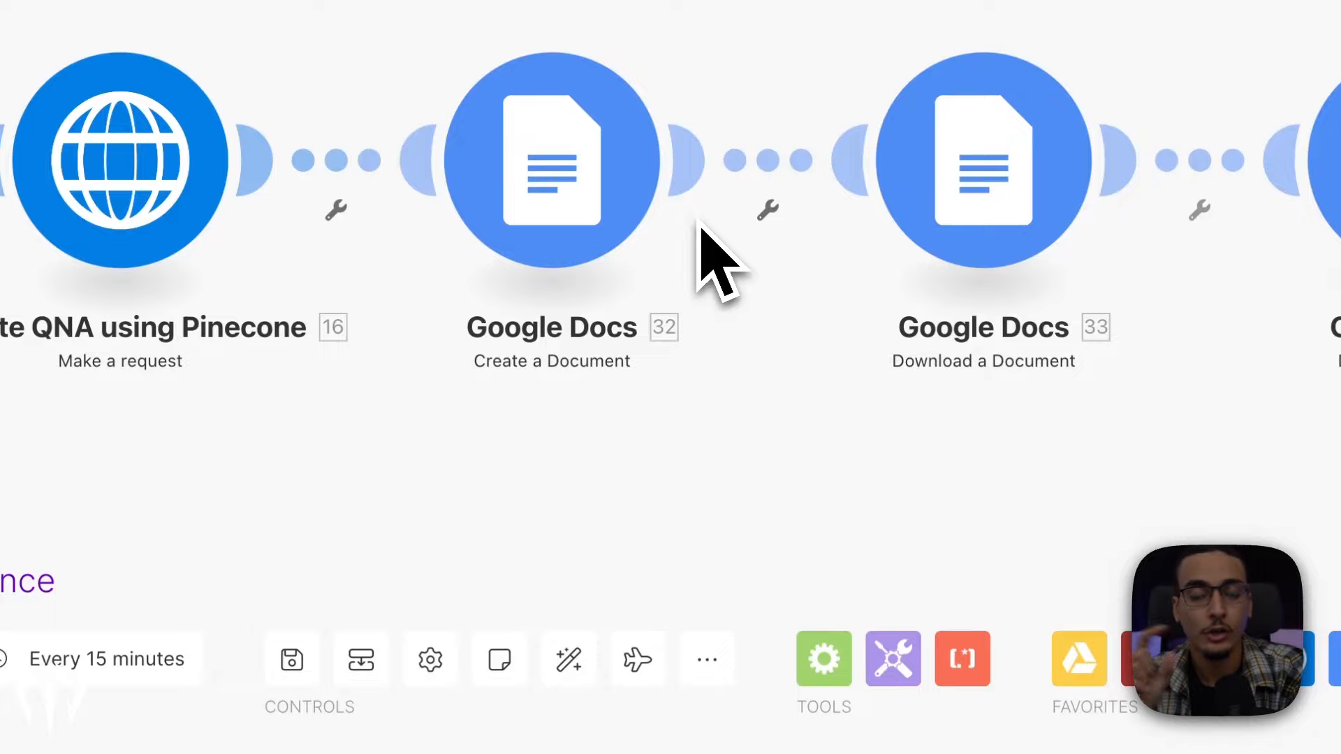
{"action": "left_click", "coordinate": [541, 204]}
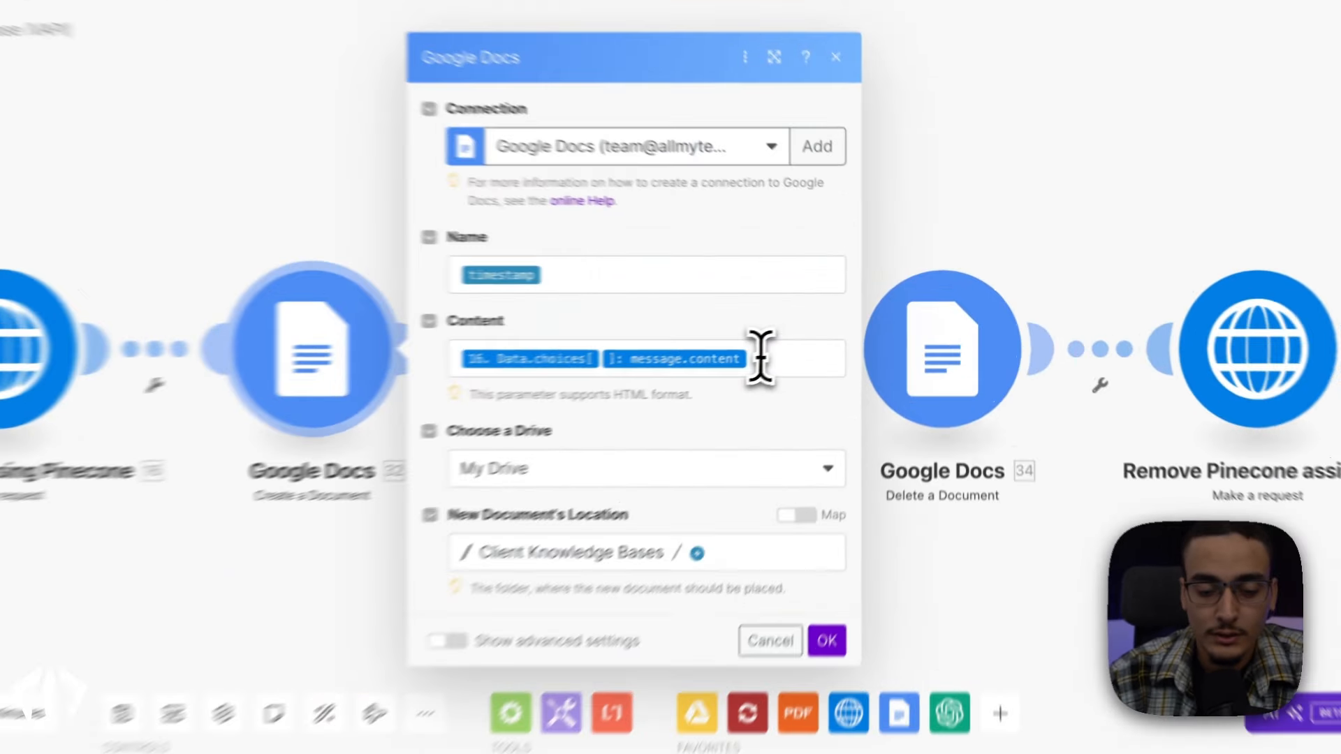
{"action": "left_click", "coordinate": [838, 338]}
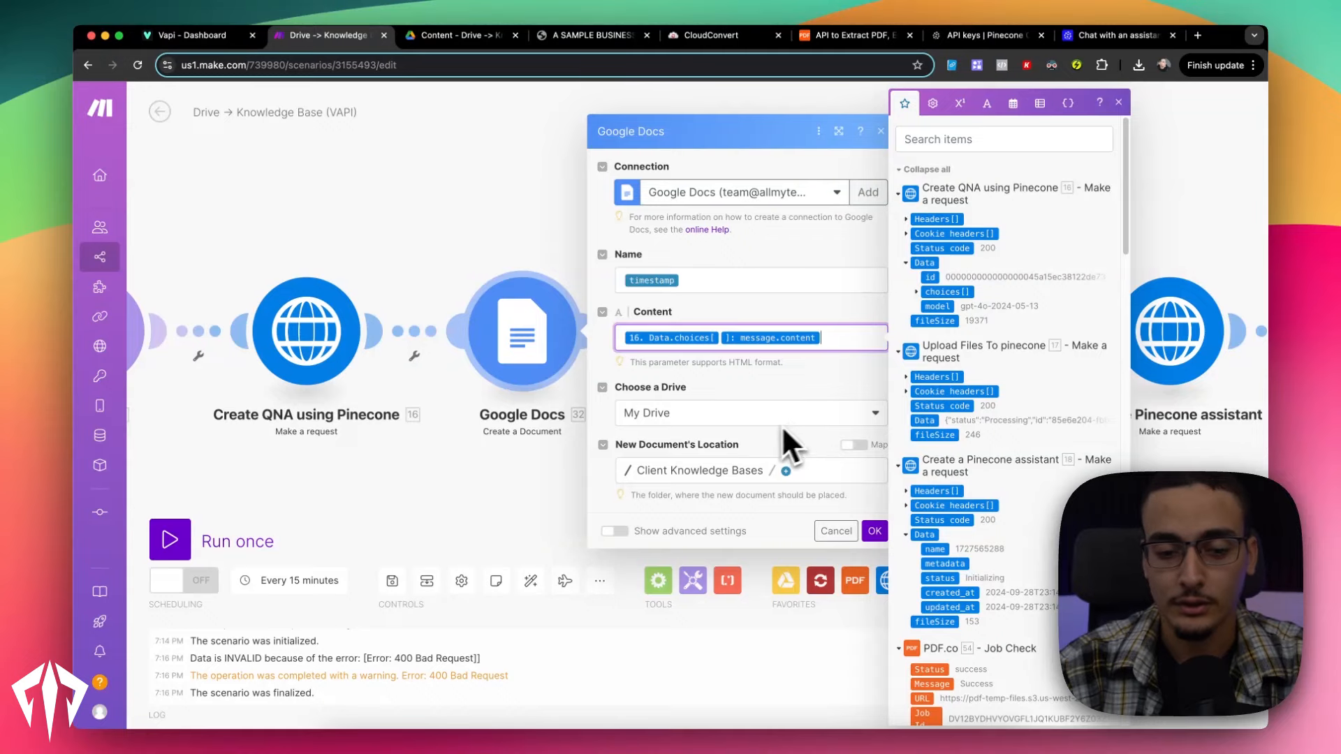
{"action": "left_click", "coordinate": [742, 472]}
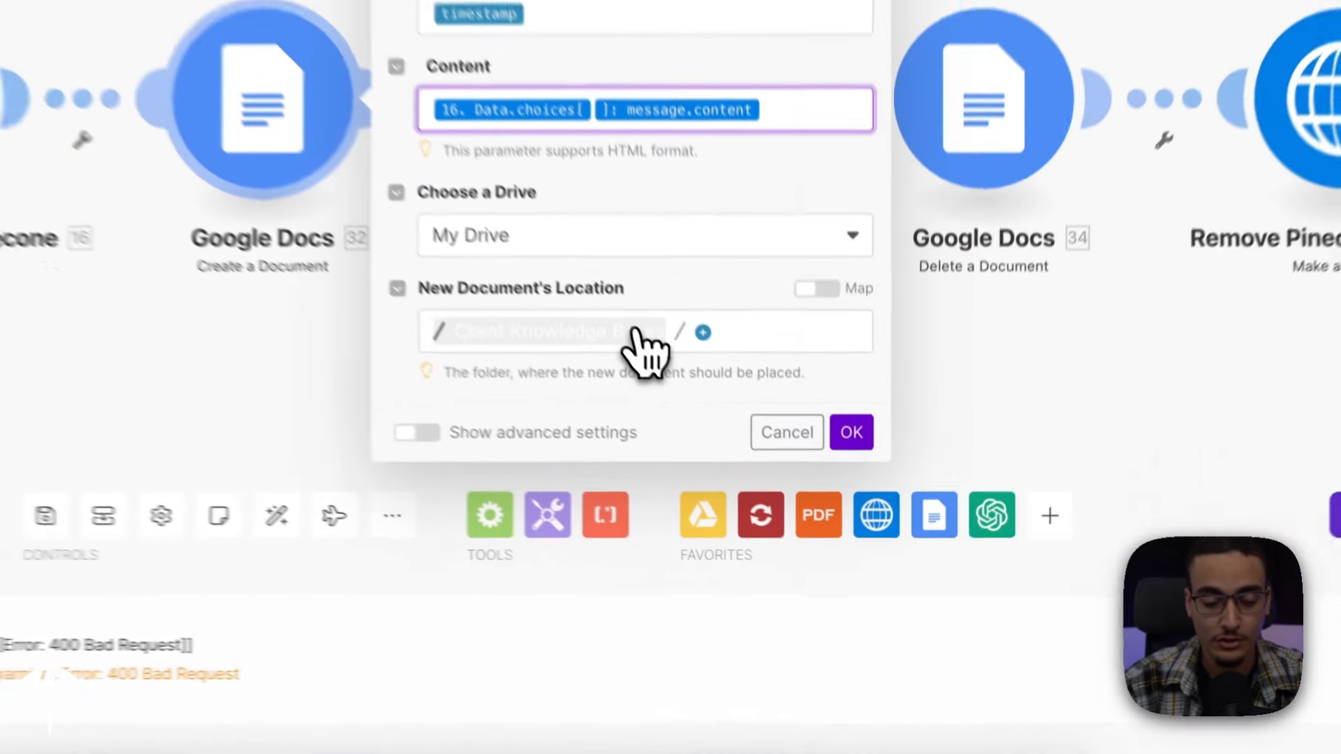
{"action": "type", "text": "c"}
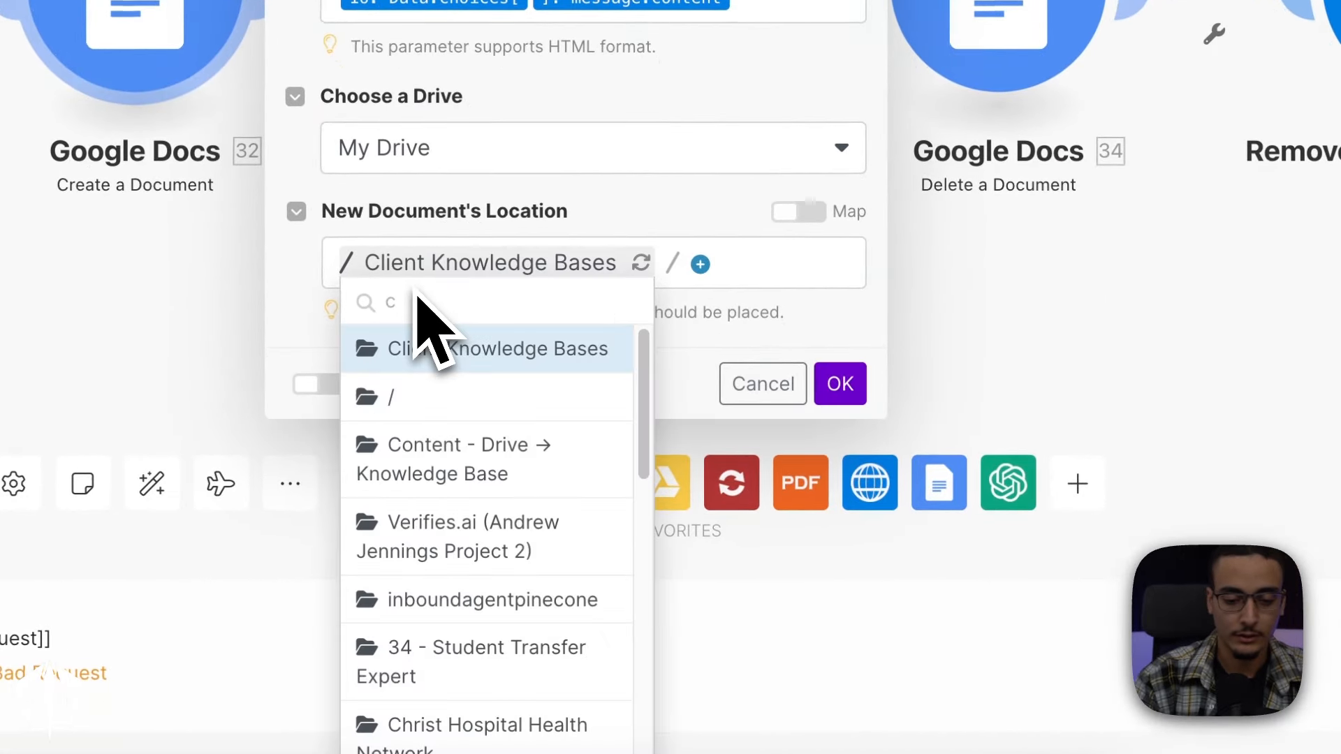
{"action": "left_click", "coordinate": [447, 459]}
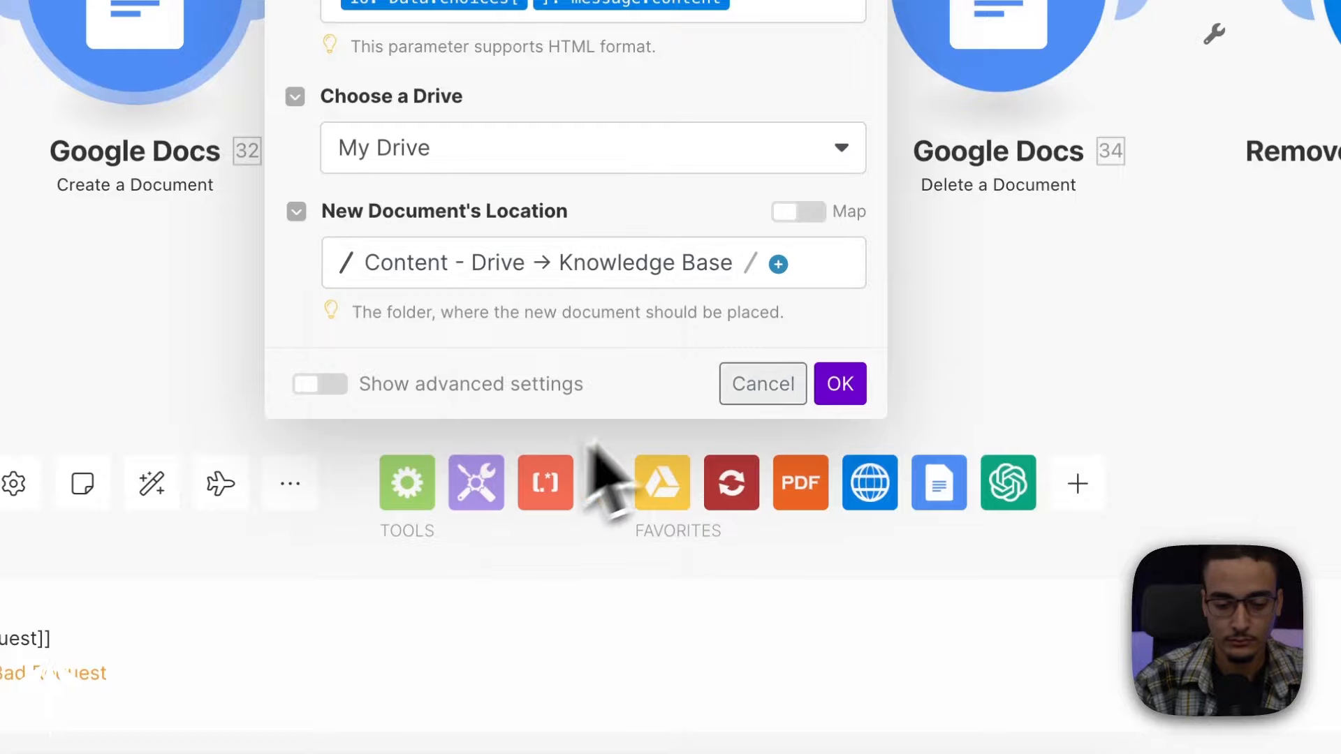
{"action": "left_click", "coordinate": [840, 384]}
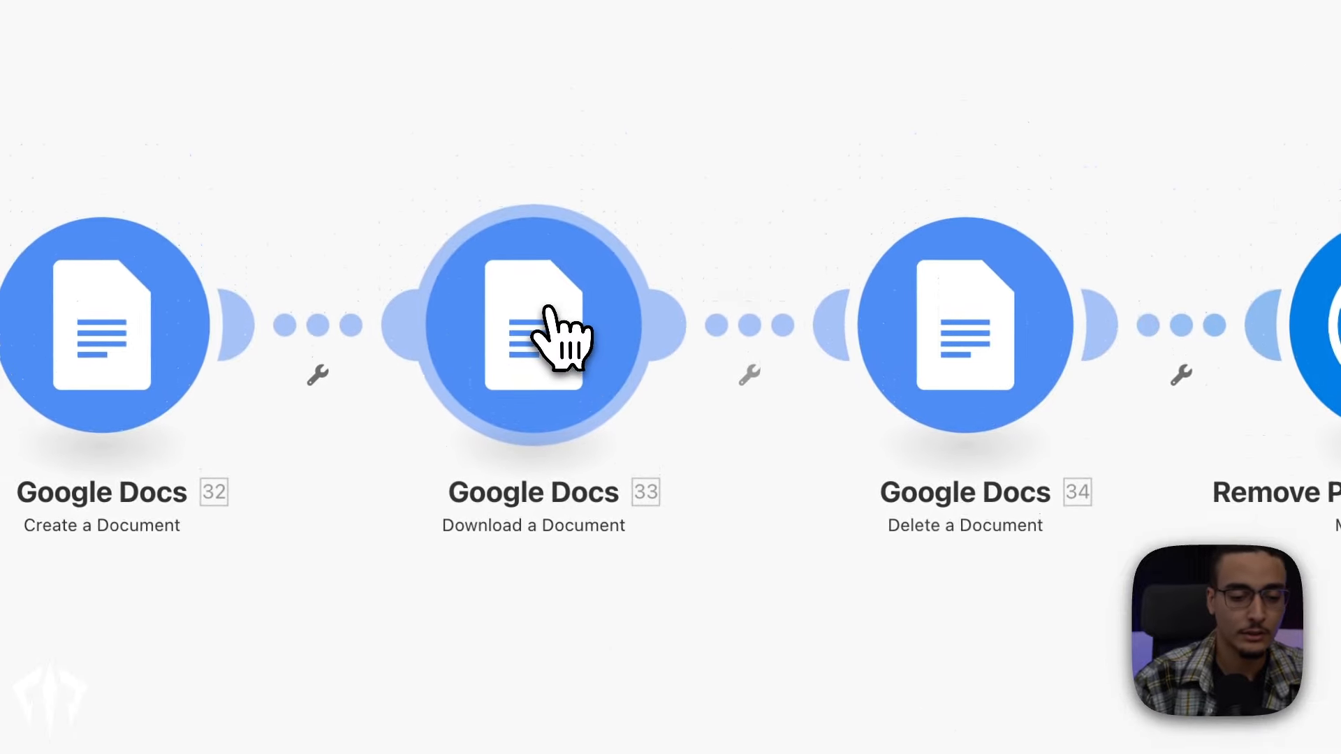
Review the drive, document ID mapping and file type in the Google Docs Download a Document module, and close its settings
{"action": "left_click", "coordinate": [232, 21]}
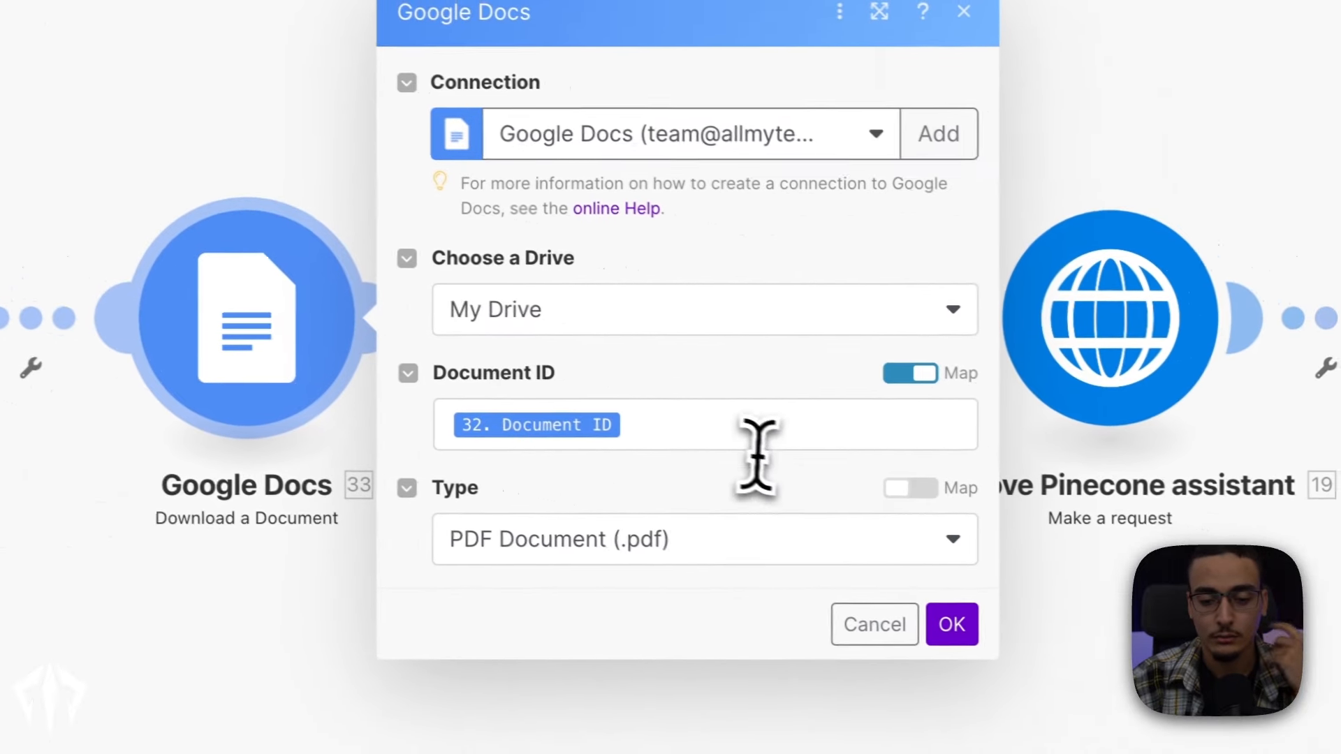
{"action": "left_click", "coordinate": [756, 441]}
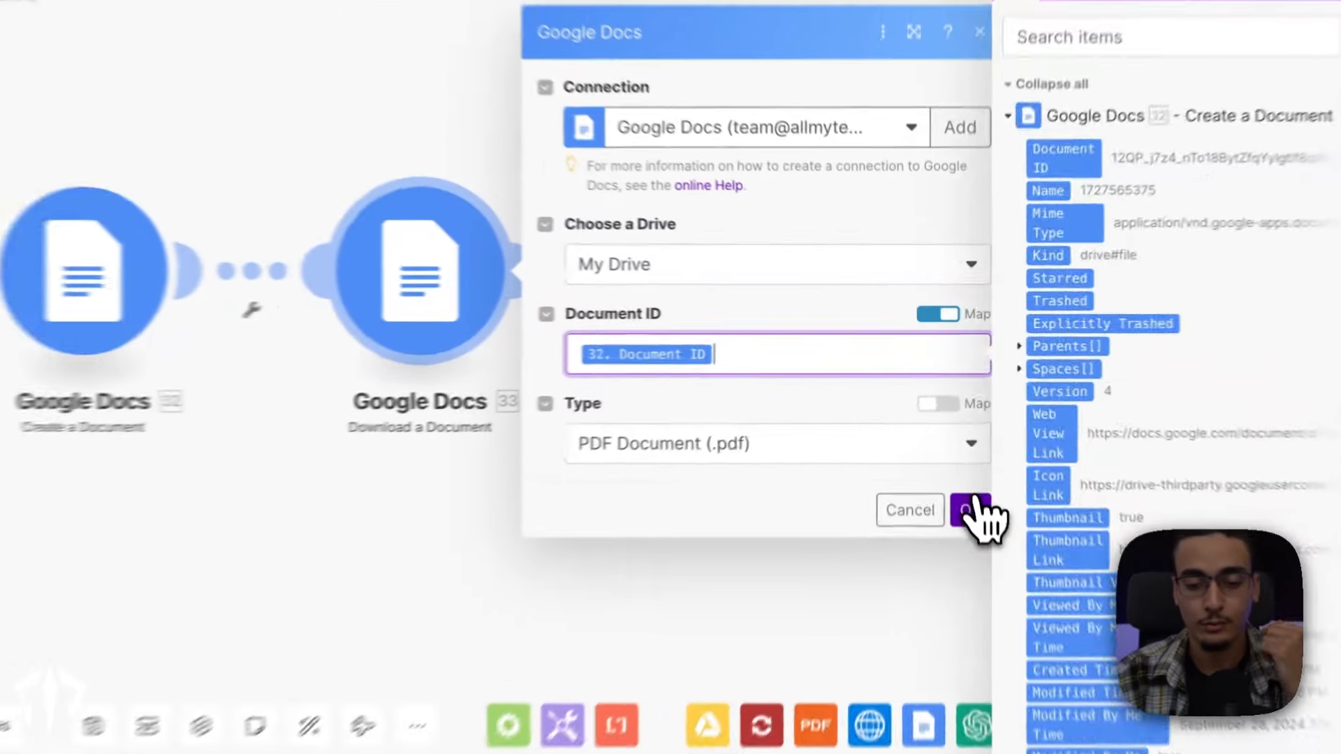
{"action": "left_click", "coordinate": [954, 443]}
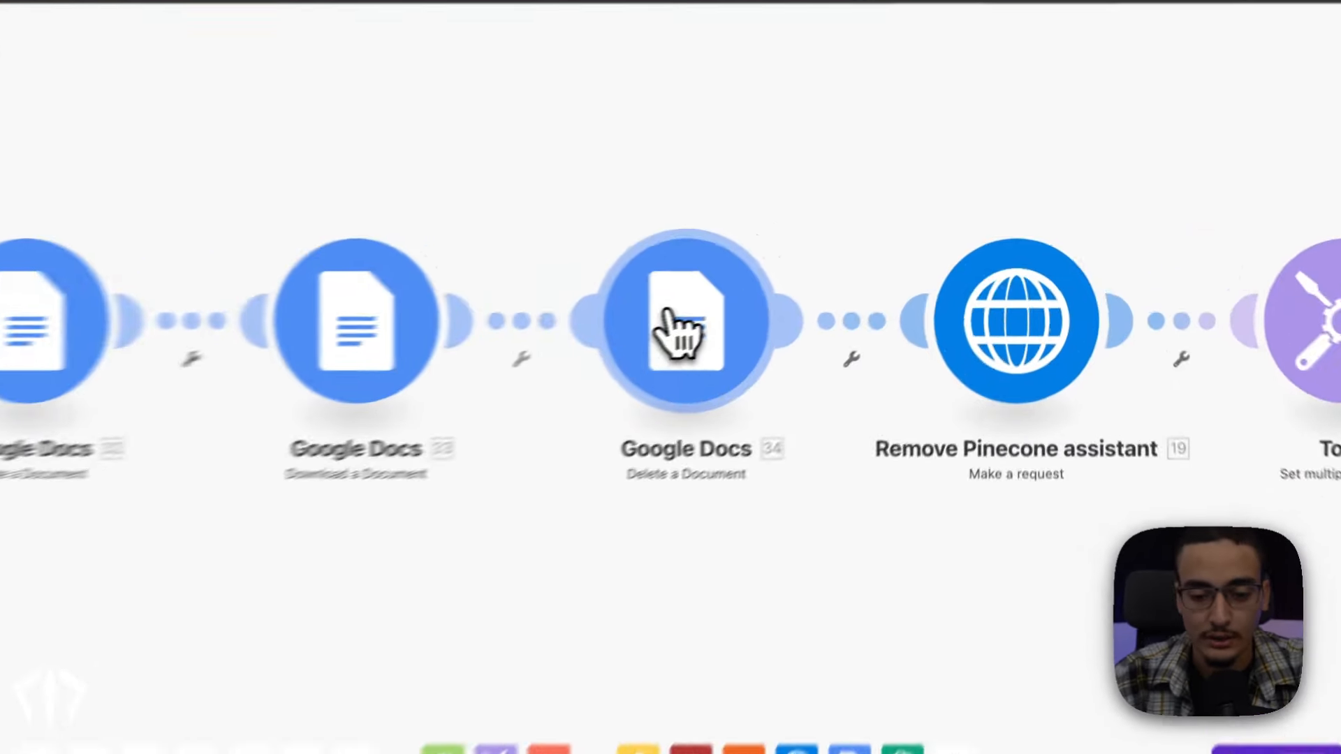
Check the document ID mapping in the Google Docs Delete a Document module, and close its settings
{"action": "left_click", "coordinate": [821, 262]}
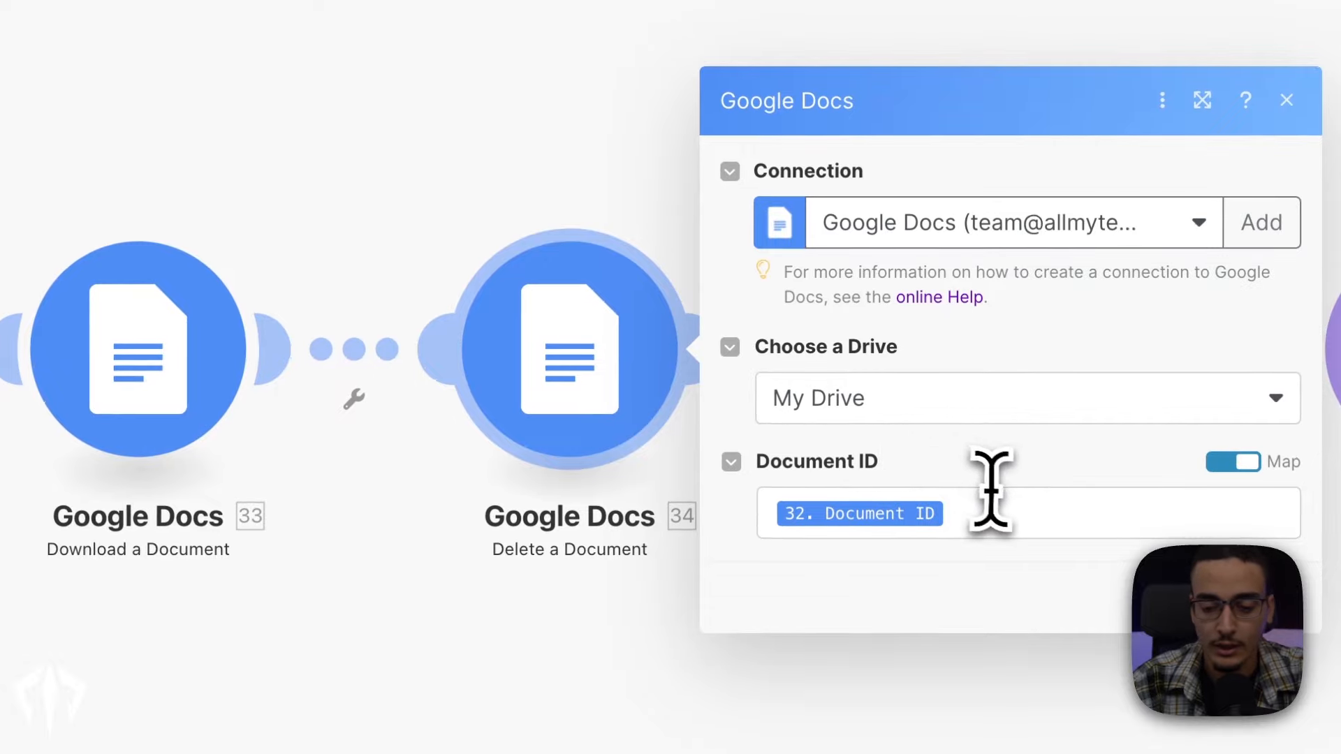
{"action": "left_click", "coordinate": [991, 489]}
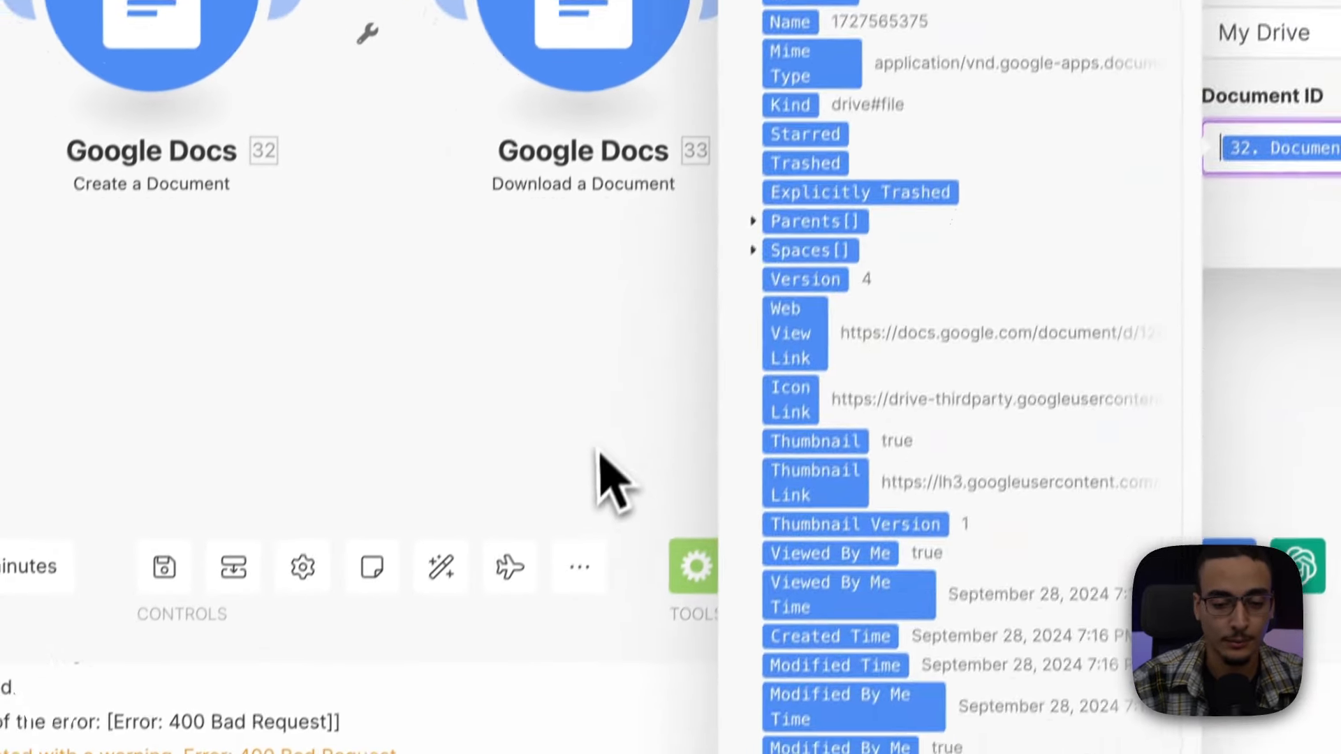
{"action": "left_click", "coordinate": [600, 450]}
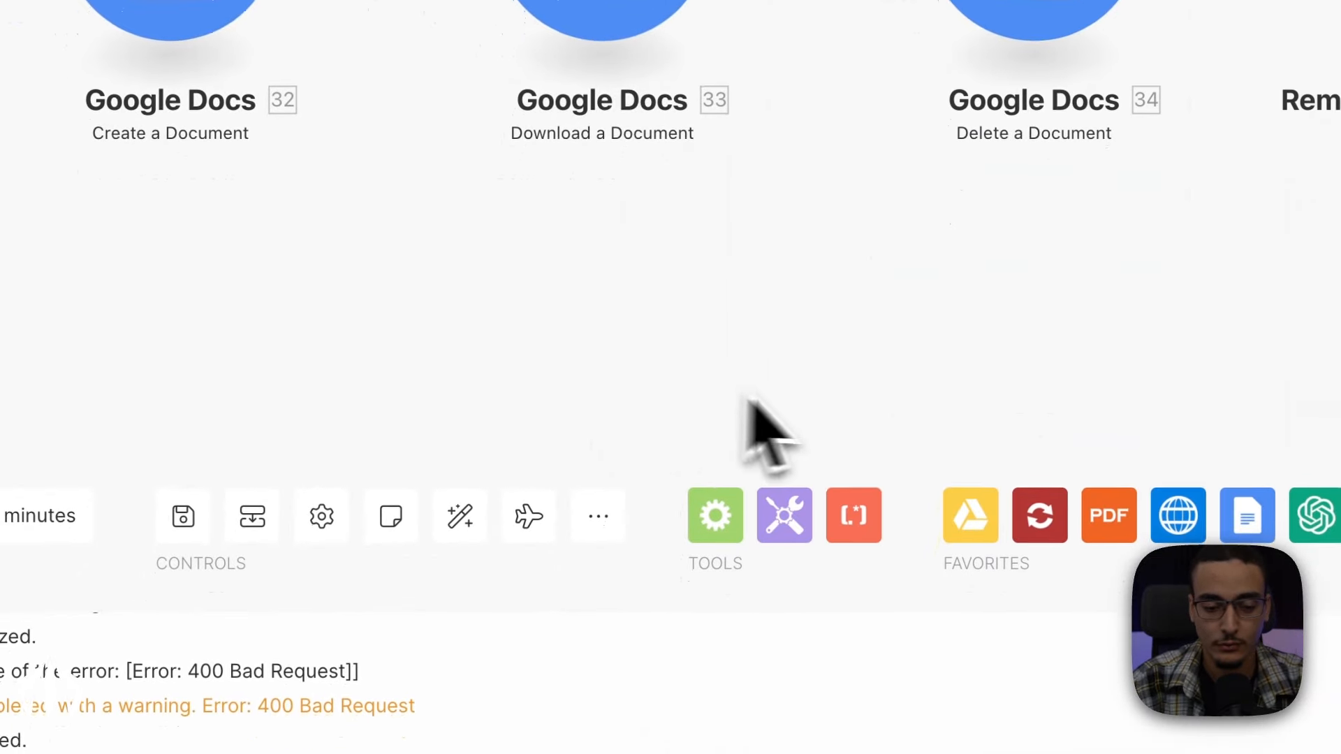
{"action": "left_click_drag", "start_coordinate": [885, 401], "coordinate": [421, 229]}
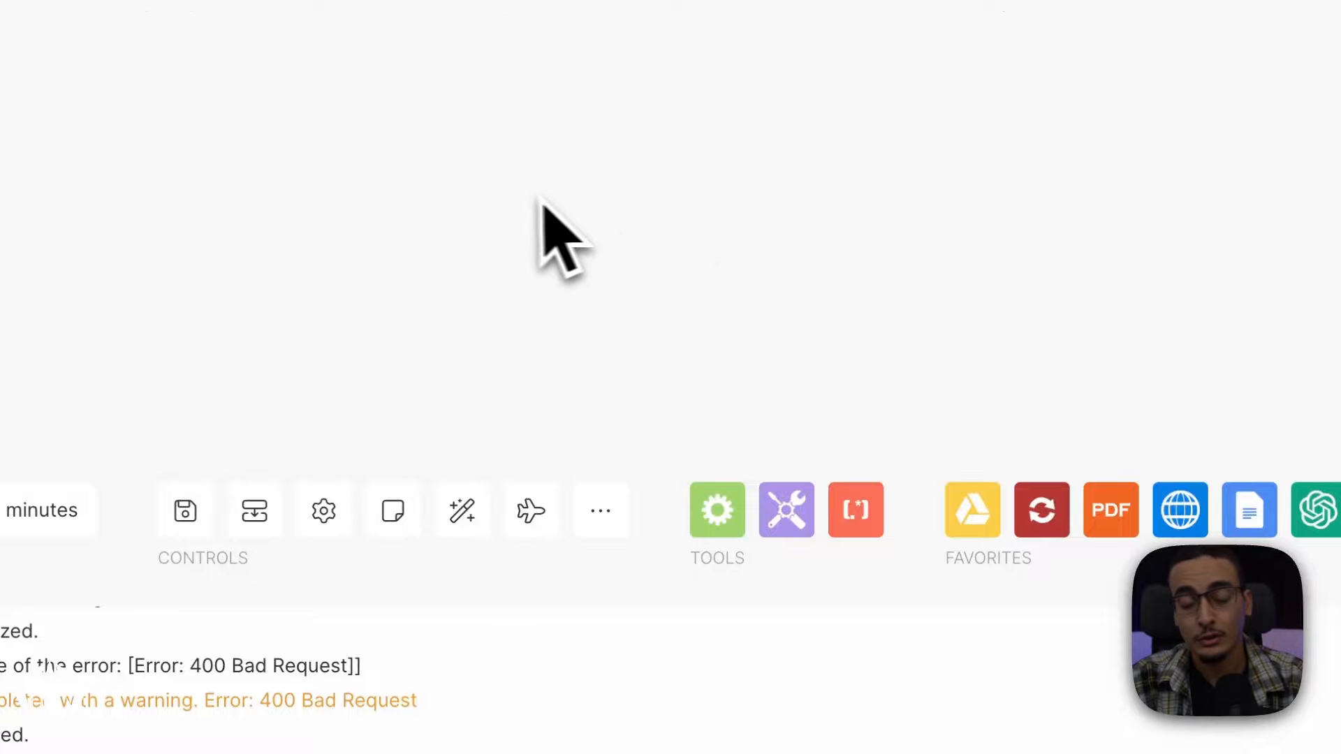
{"action": "left_click_drag", "start_coordinate": [497, 198], "coordinate": [485, 330]}
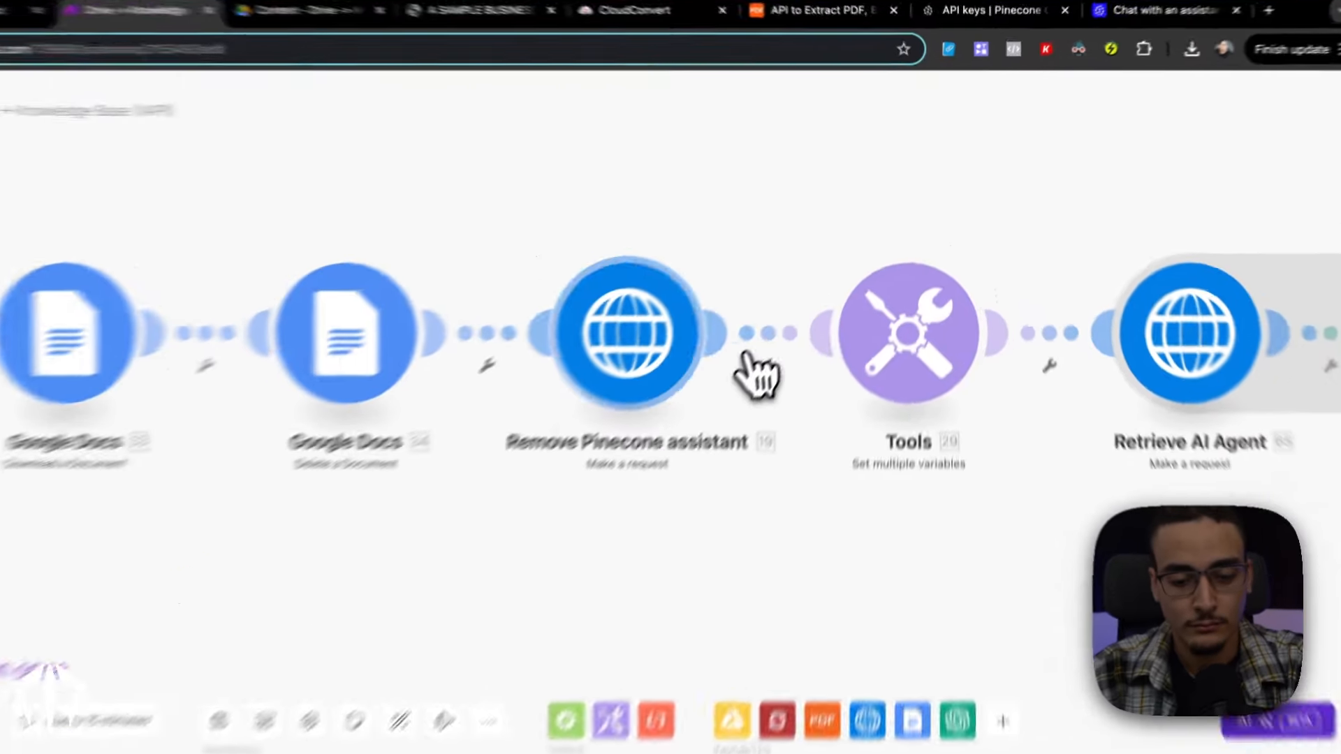
Open the Remove Pinecone assistant module's settings and view the Delete an assistant curl example in the Pinecone docs
{"action": "left_click", "coordinate": [733, 304]}
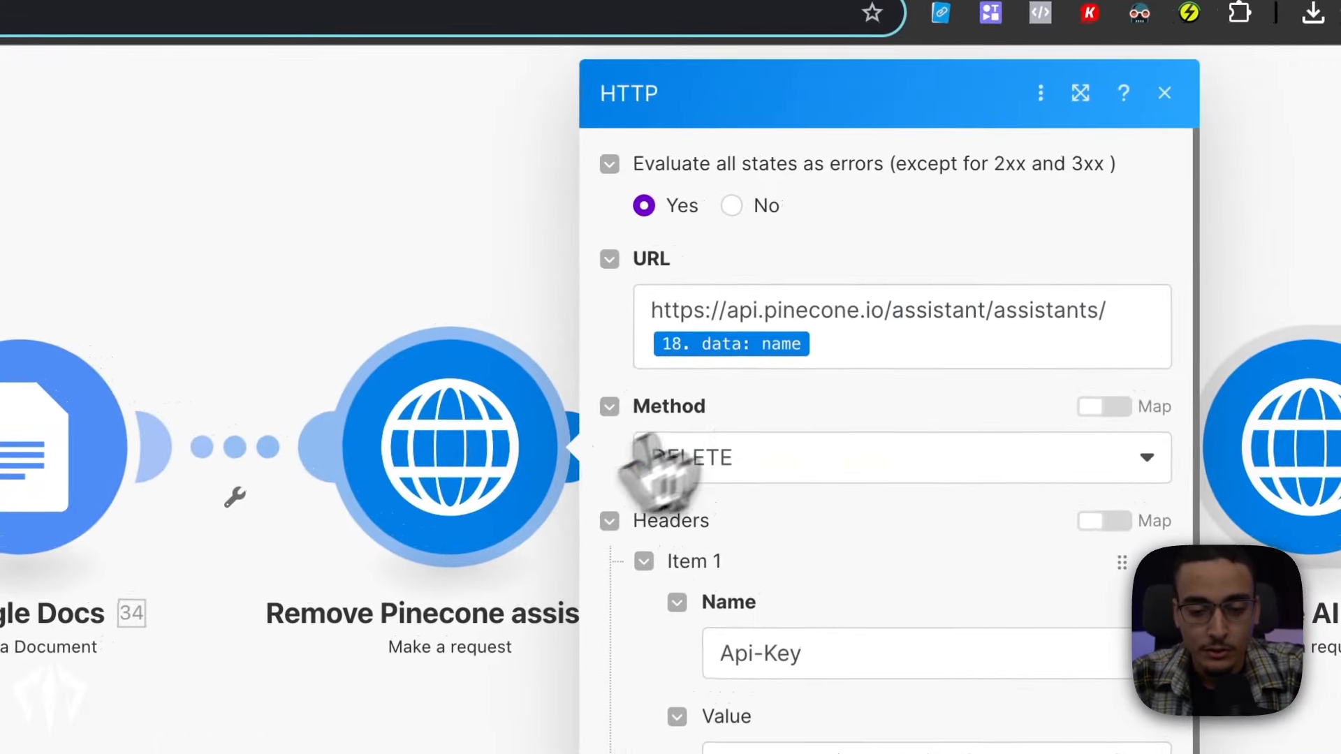
{"action": "left_click", "coordinate": [1017, 38]}
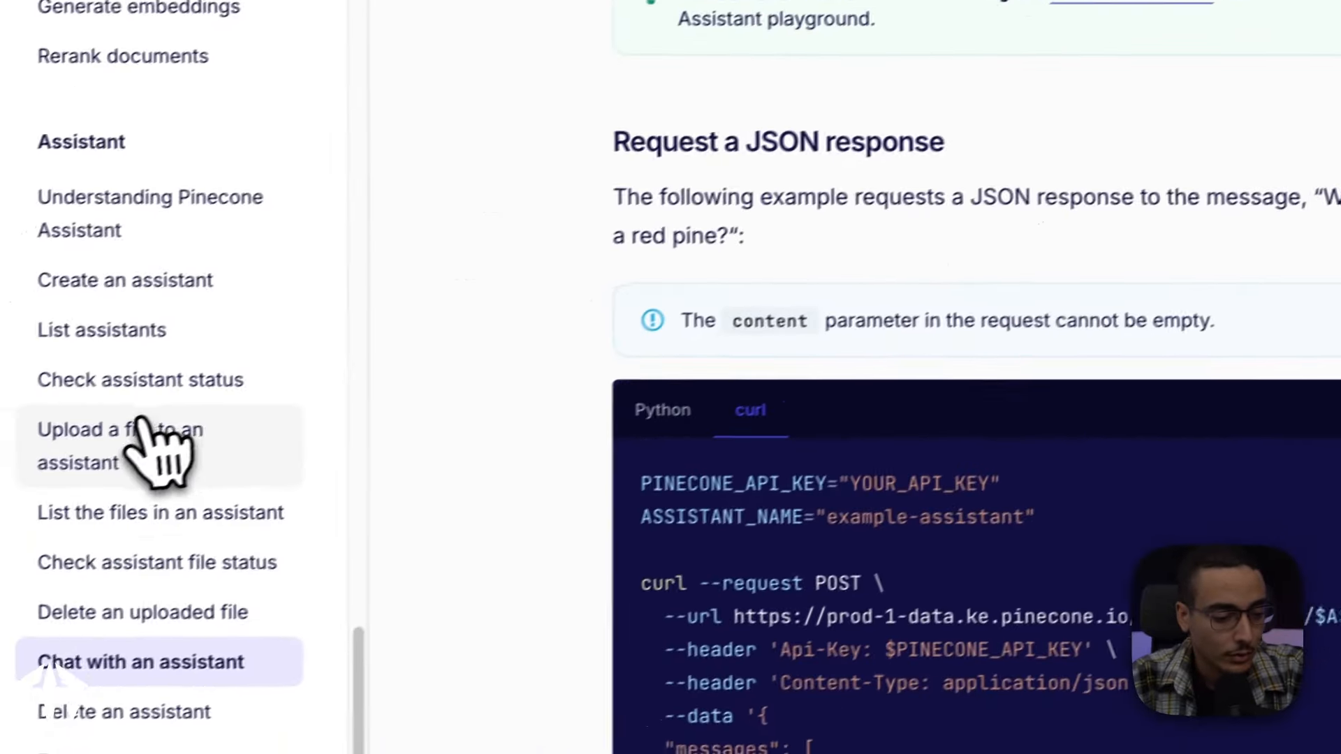
{"action": "left_click", "coordinate": [151, 712]}
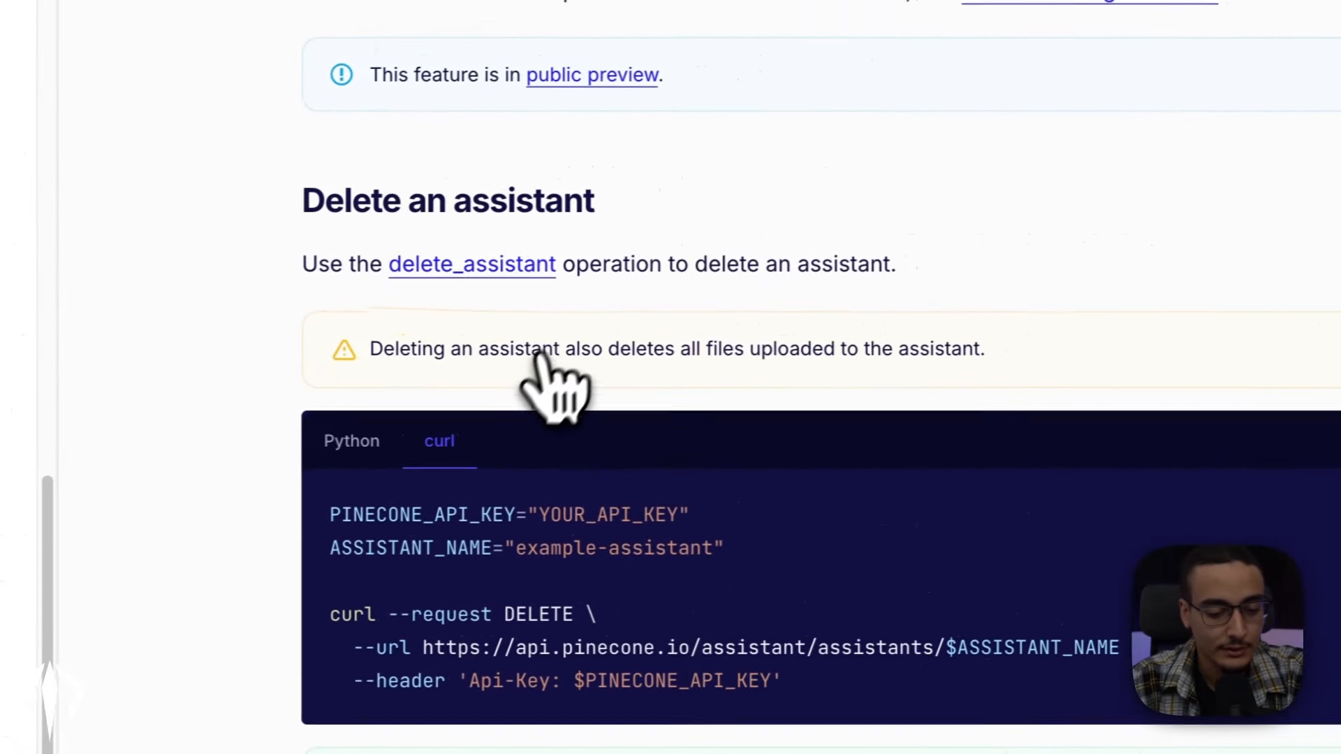
{"action": "scroll", "coordinate": [538, 356], "scroll_direction": "down", "scroll_amount": 2}
{"action": "left_click_drag", "start_coordinate": [547, 359], "coordinate": [677, 366]}
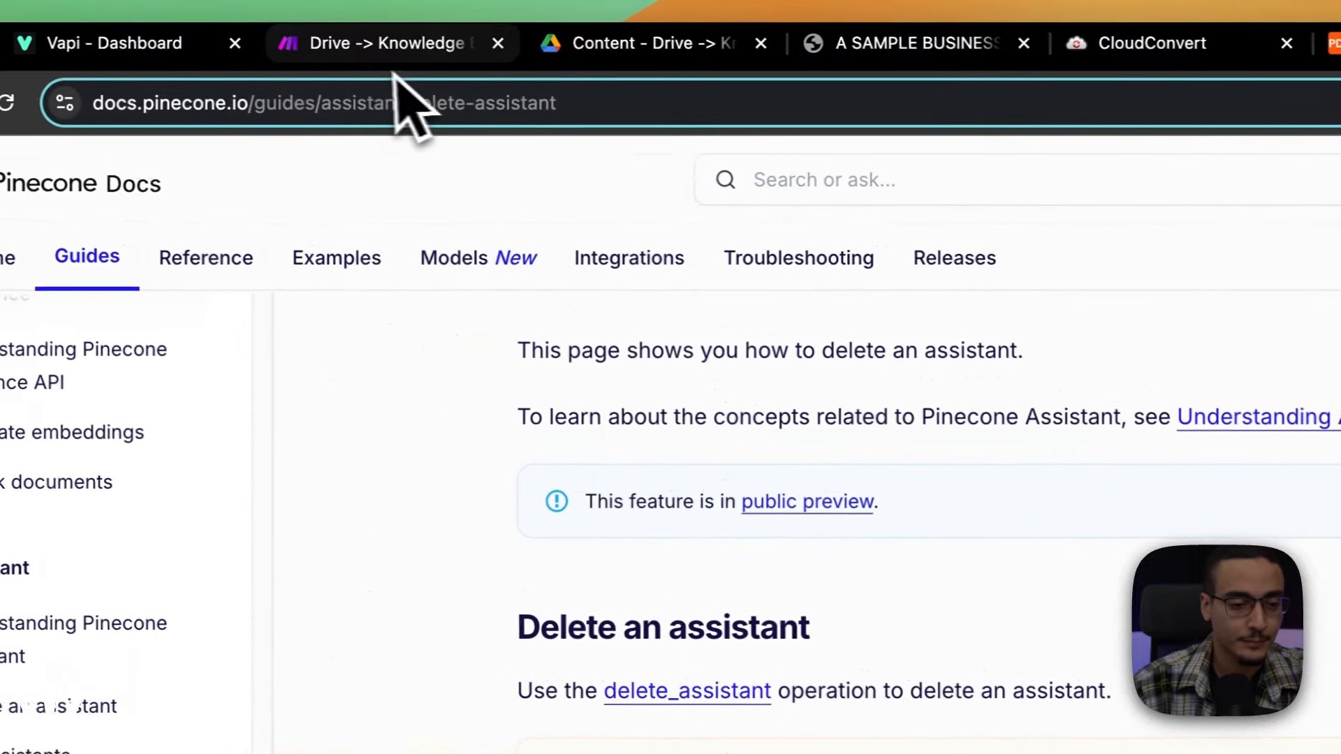
Return to the Make scenario, review the Remove Pinecone assistant request with its method kept at DELETE, and confirm the settings
{"action": "left_click", "coordinate": [388, 46]}
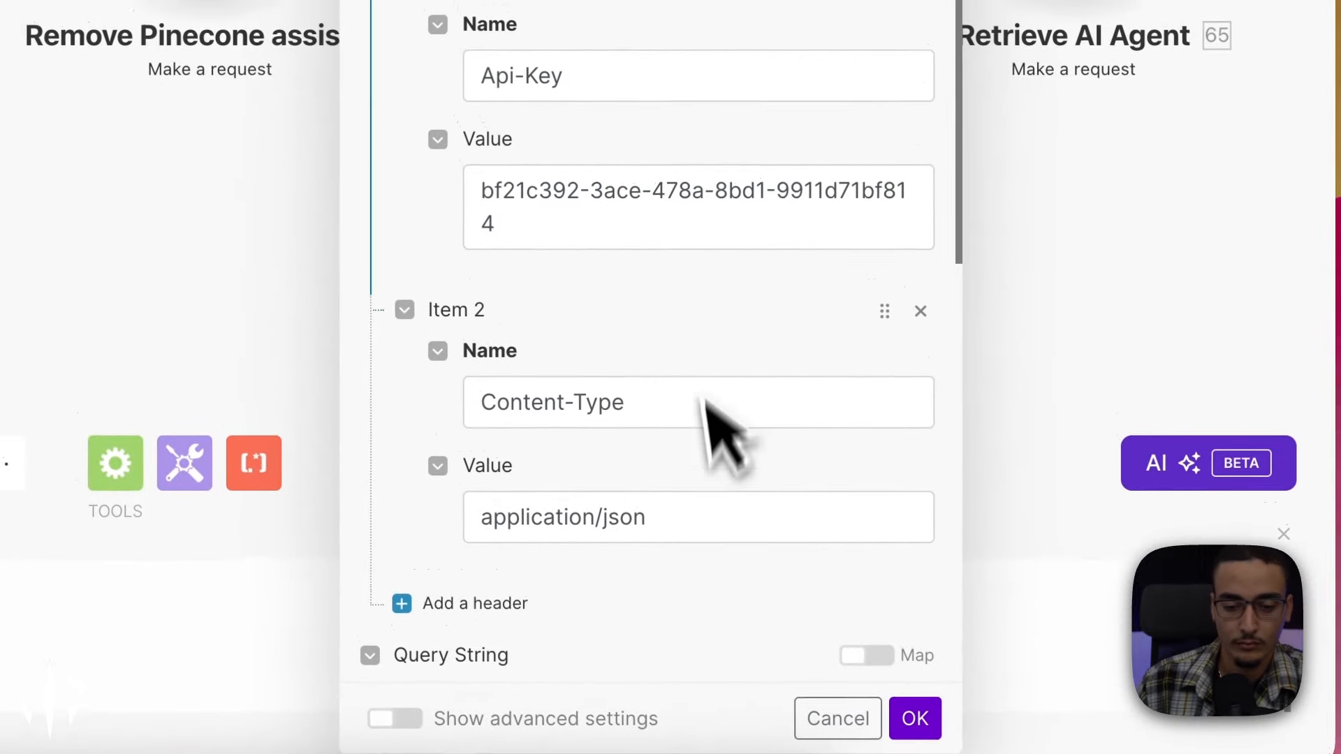
{"action": "left_click", "coordinate": [682, 125]}
{"action": "left_click", "coordinate": [652, 257]}
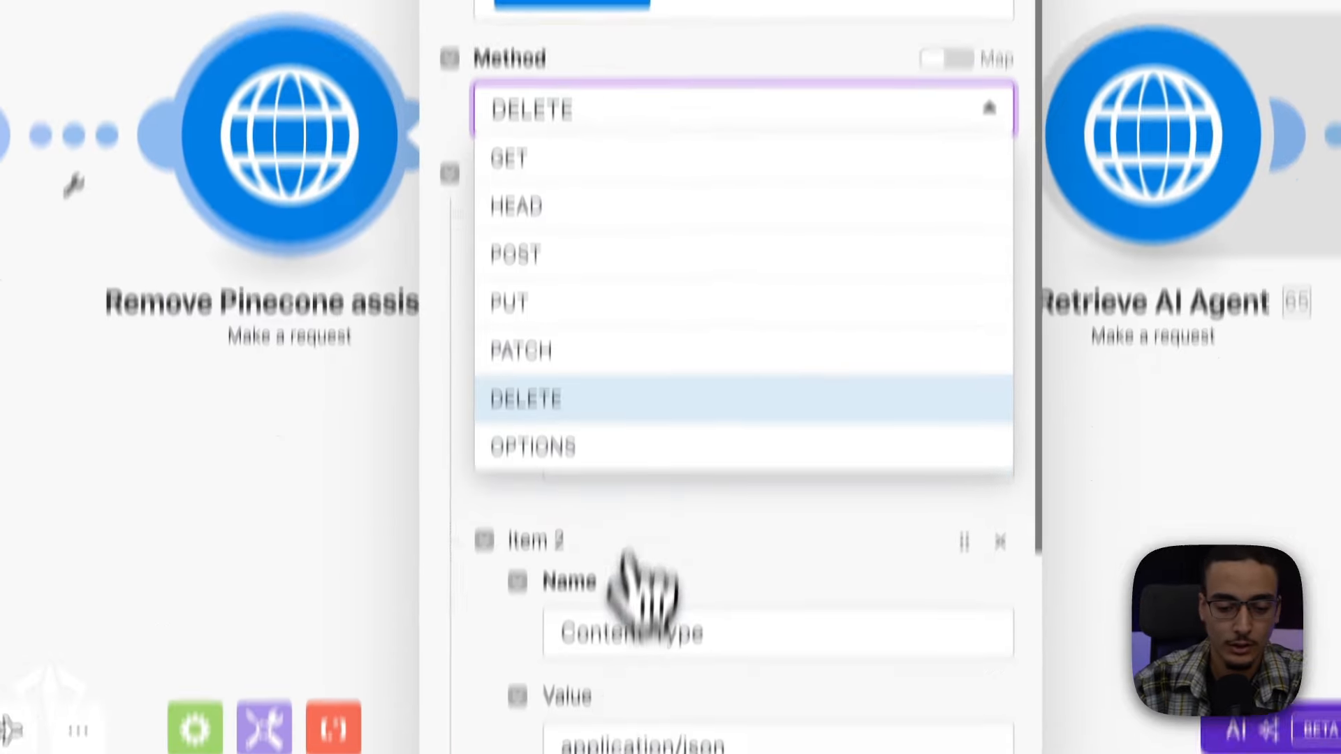
{"action": "left_click", "coordinate": [501, 389]}
{"action": "scroll", "coordinate": [500, 363], "scroll_direction": "down", "scroll_amount": 5}
{"action": "scroll", "coordinate": [499, 356], "scroll_direction": "down", "scroll_amount": 3}
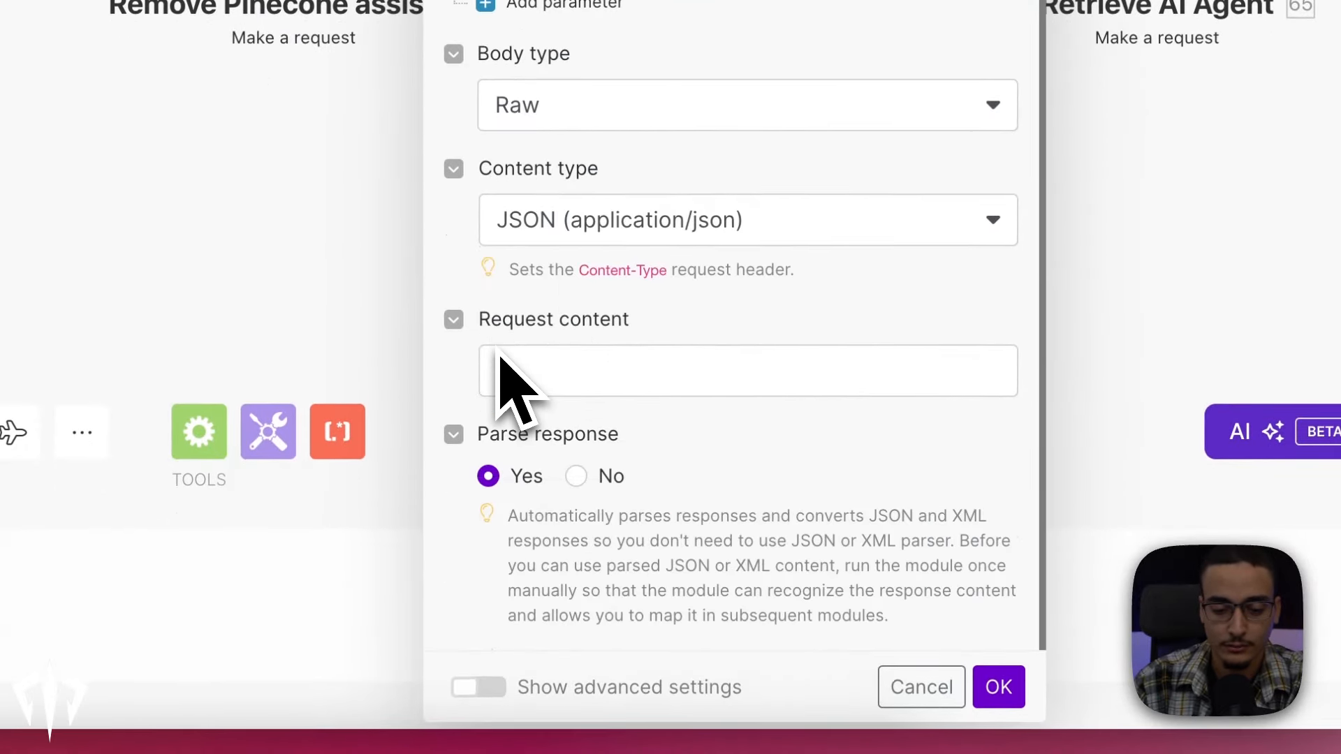
{"action": "left_click", "coordinate": [999, 687]}
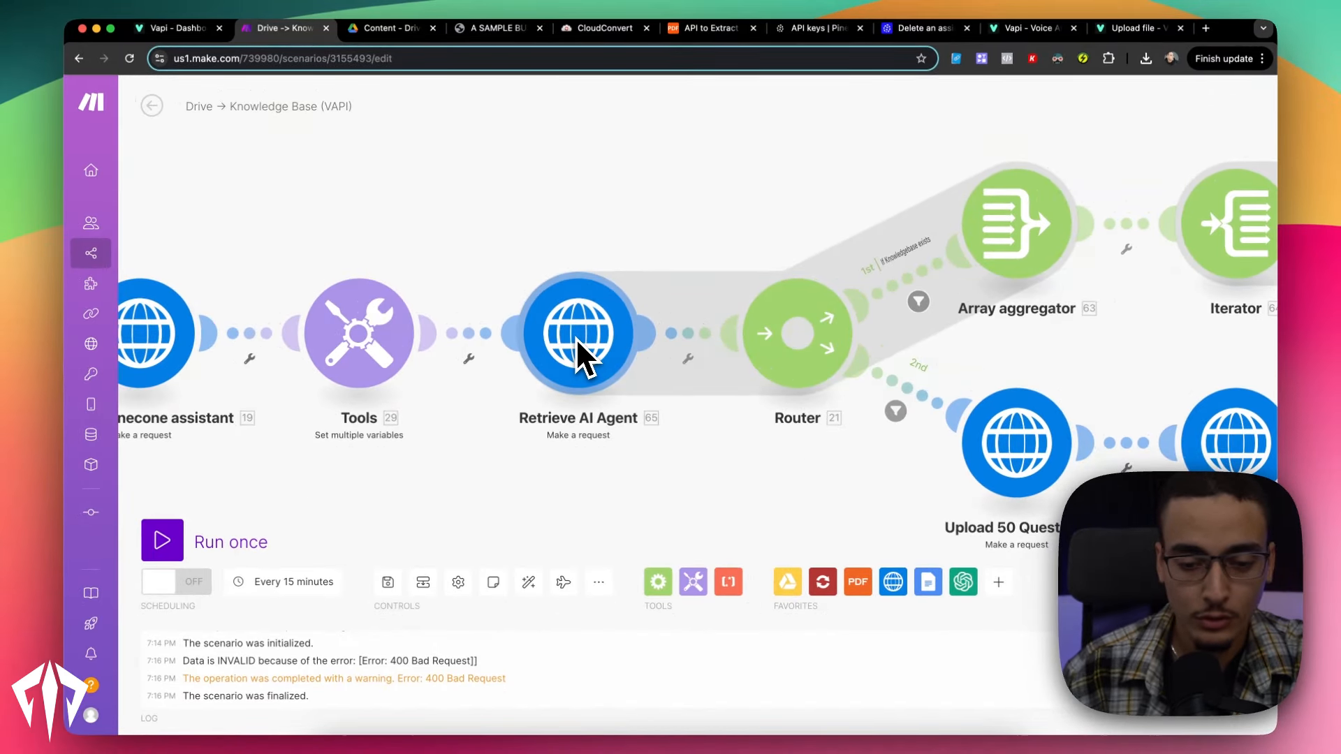
Add a standalone HTTP Make a request module to the empty canvas below Retrieve AI Agent
{"action": "right_click", "coordinate": [610, 504]}
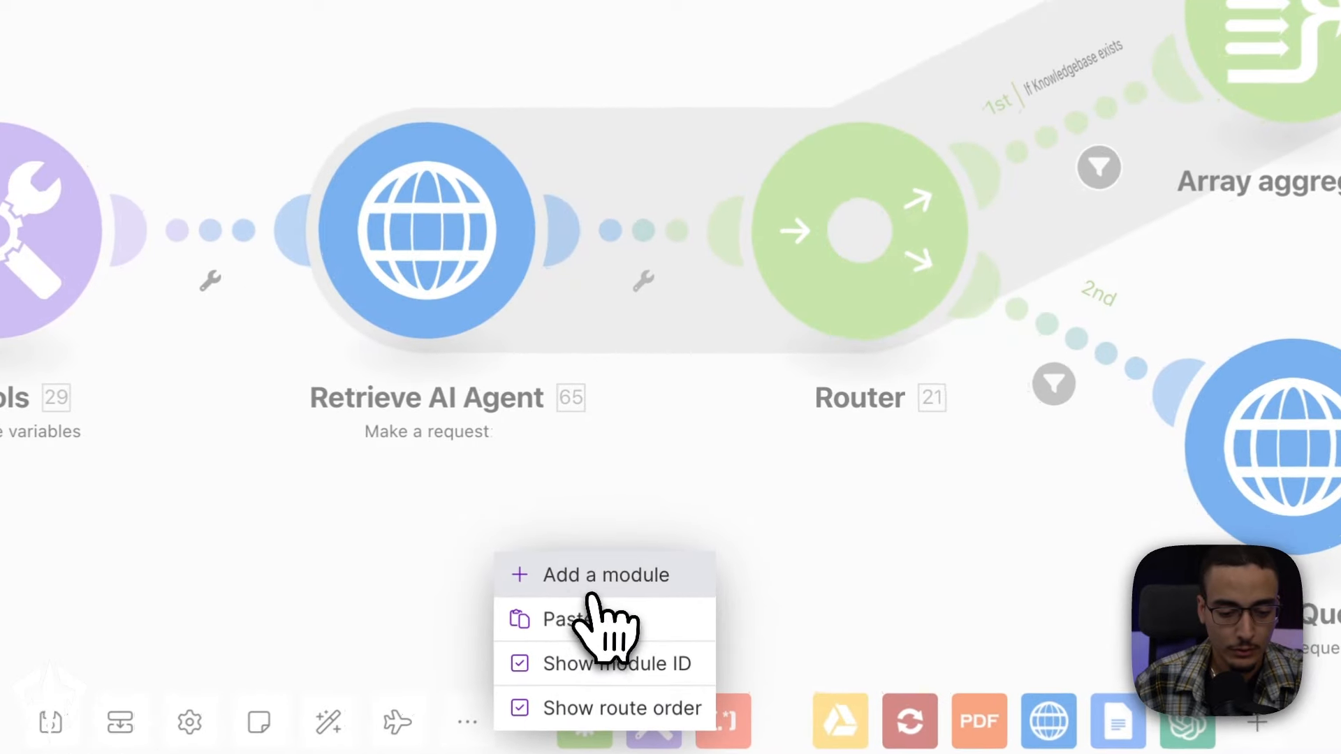
{"action": "left_click", "coordinate": [590, 592]}
{"action": "type", "text": "ht"}
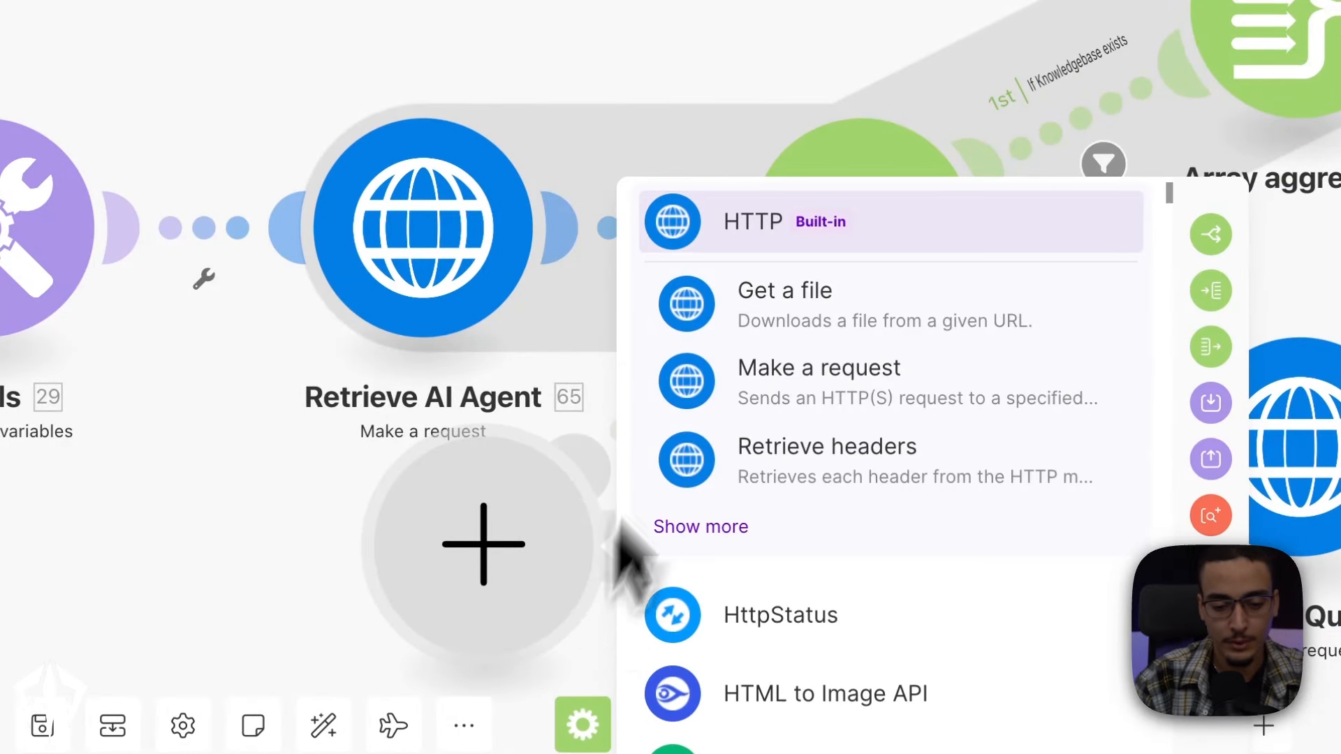
{"action": "left_click", "coordinate": [818, 224]}
{"action": "scroll", "coordinate": [782, 650], "scroll_direction": "down", "scroll_amount": 5}
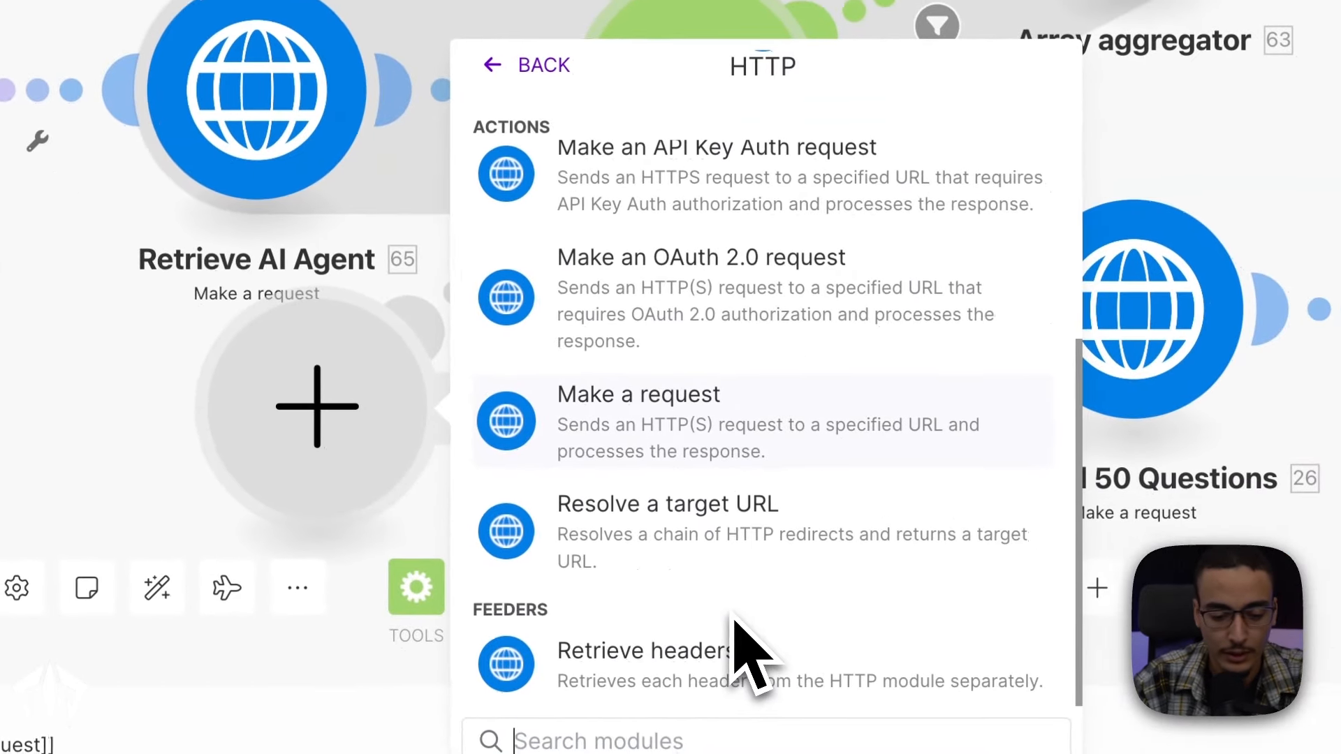
{"action": "scroll", "coordinate": [678, 492], "scroll_direction": "up", "scroll_amount": 1}
{"action": "left_click", "coordinate": [622, 454]}
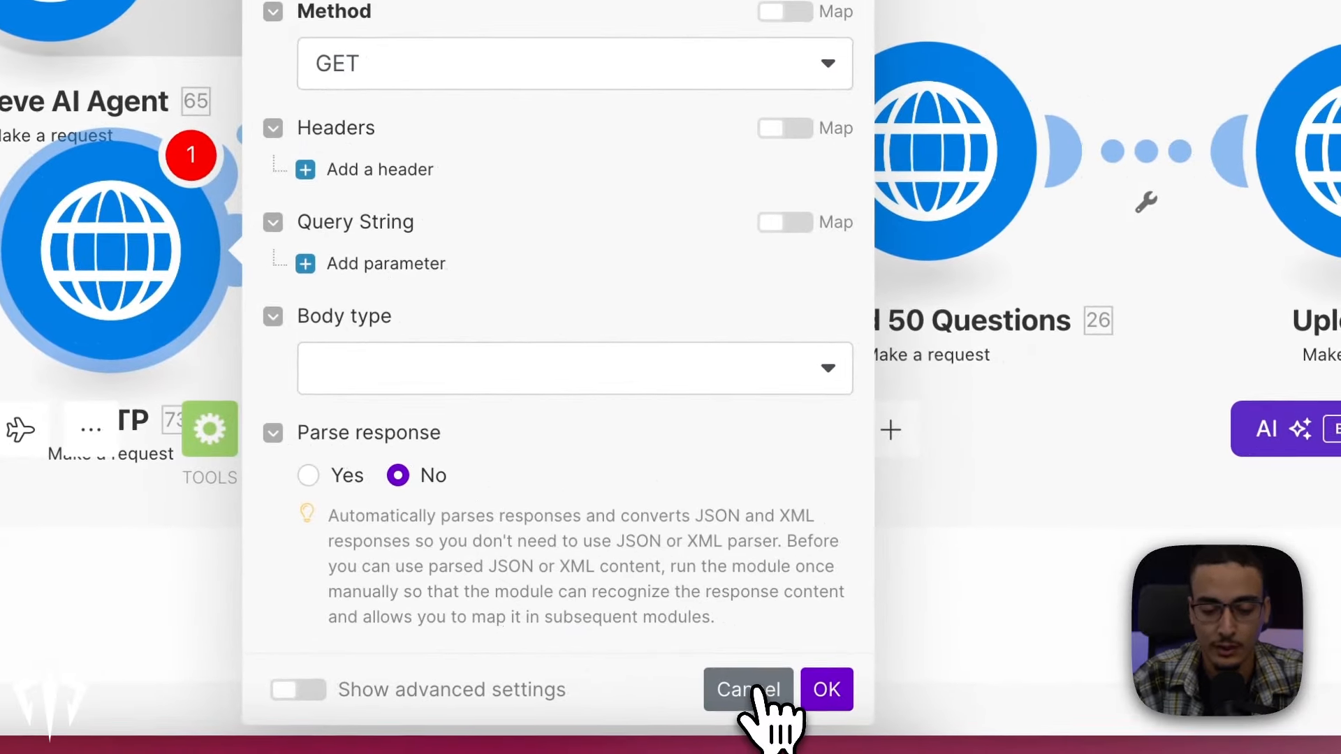
Cancel the new HTTP module's settings and delete the module from the canvas
{"action": "left_click", "coordinate": [751, 692]}
{"action": "right_click", "coordinate": [76, 210]}
{"action": "left_click", "coordinate": [210, 693]}
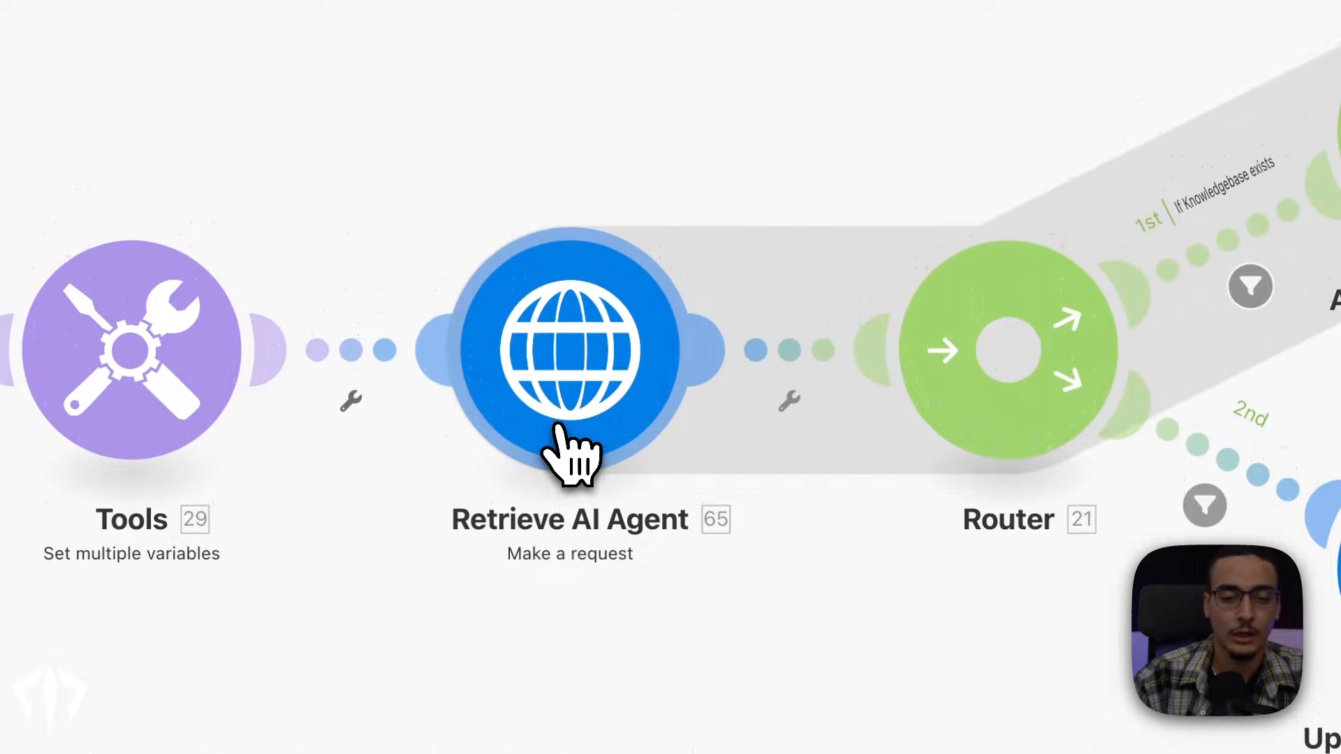
Open the Retrieve AI Agent module's settings, and open the Get assistant page in the Vapi API reference
{"action": "left_click", "coordinate": [509, 31]}
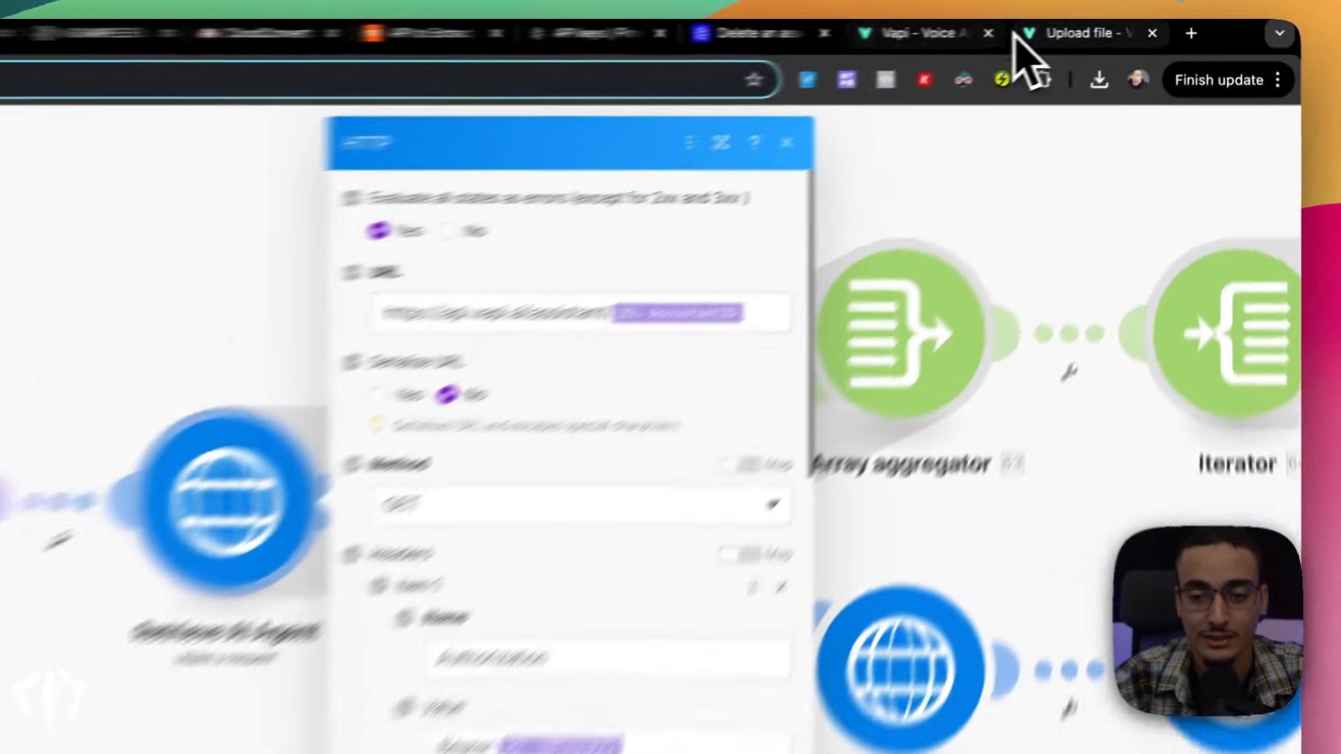
{"action": "left_click", "coordinate": [1132, 28]}
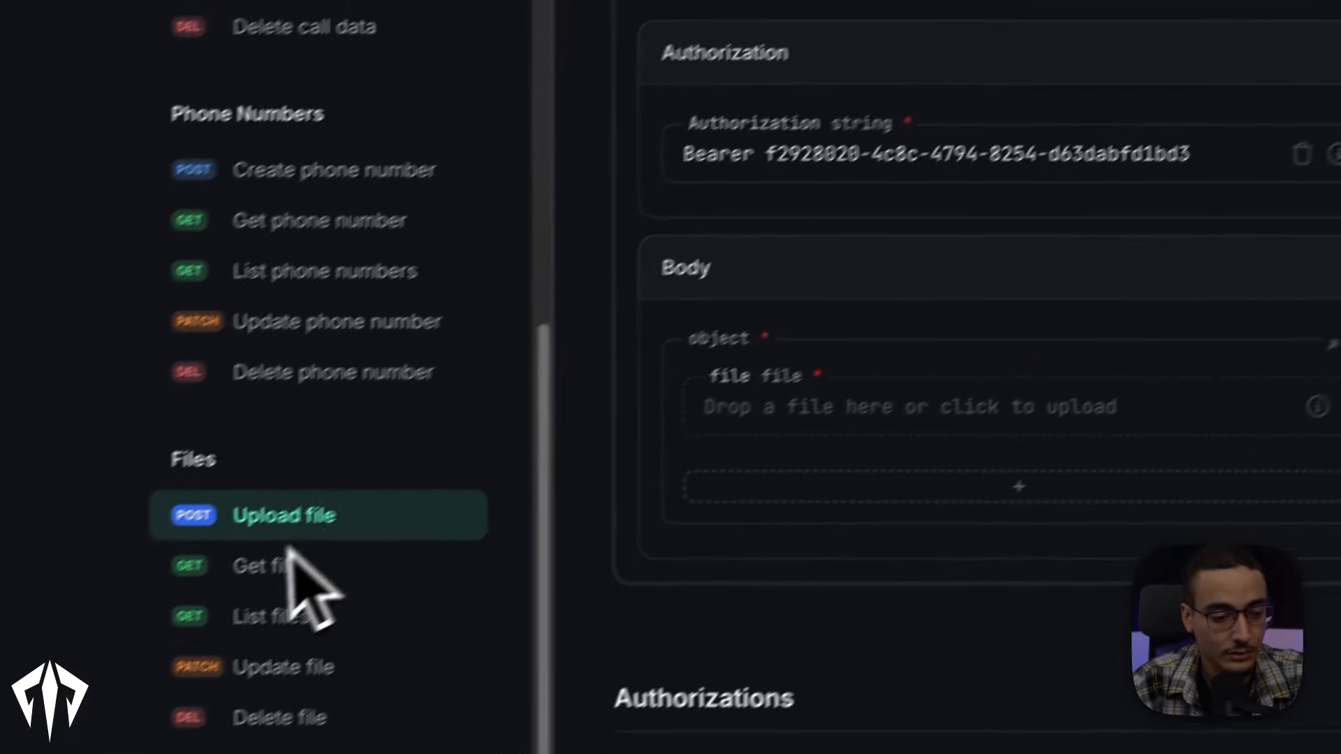
{"action": "scroll", "coordinate": [359, 328], "scroll_direction": "up", "scroll_amount": 10}
{"action": "left_click", "coordinate": [328, 337]}
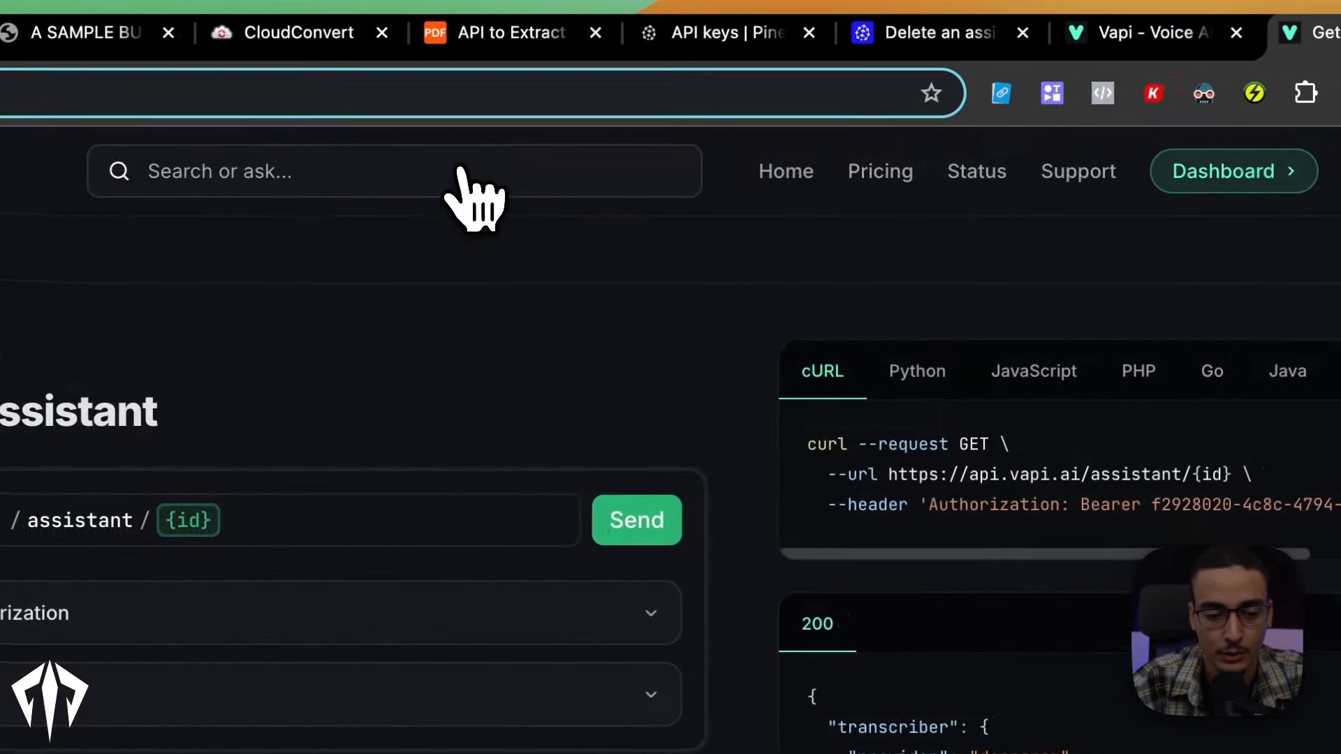
Ask the Vapi docs AI assistant how to retrieve an assistant
{"action": "left_click", "coordinate": [459, 171]}
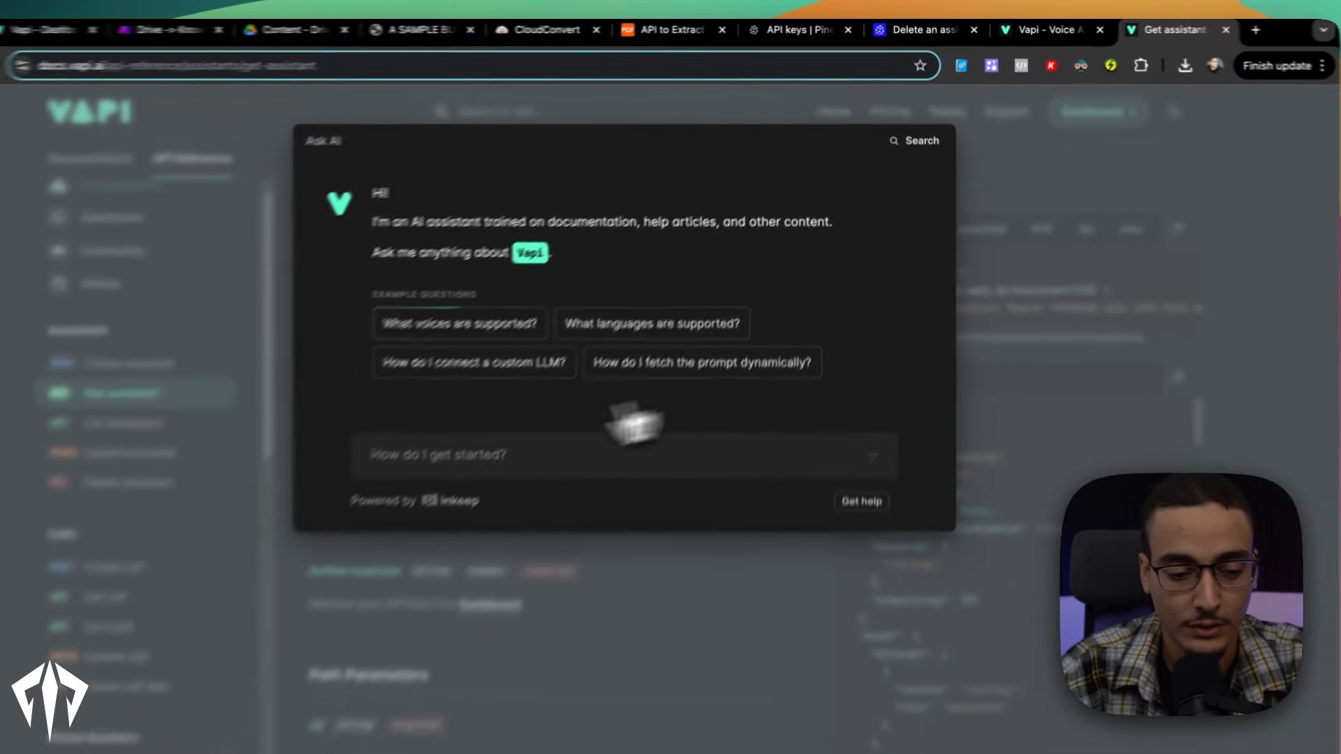
{"action": "left_click", "coordinate": [568, 392]}
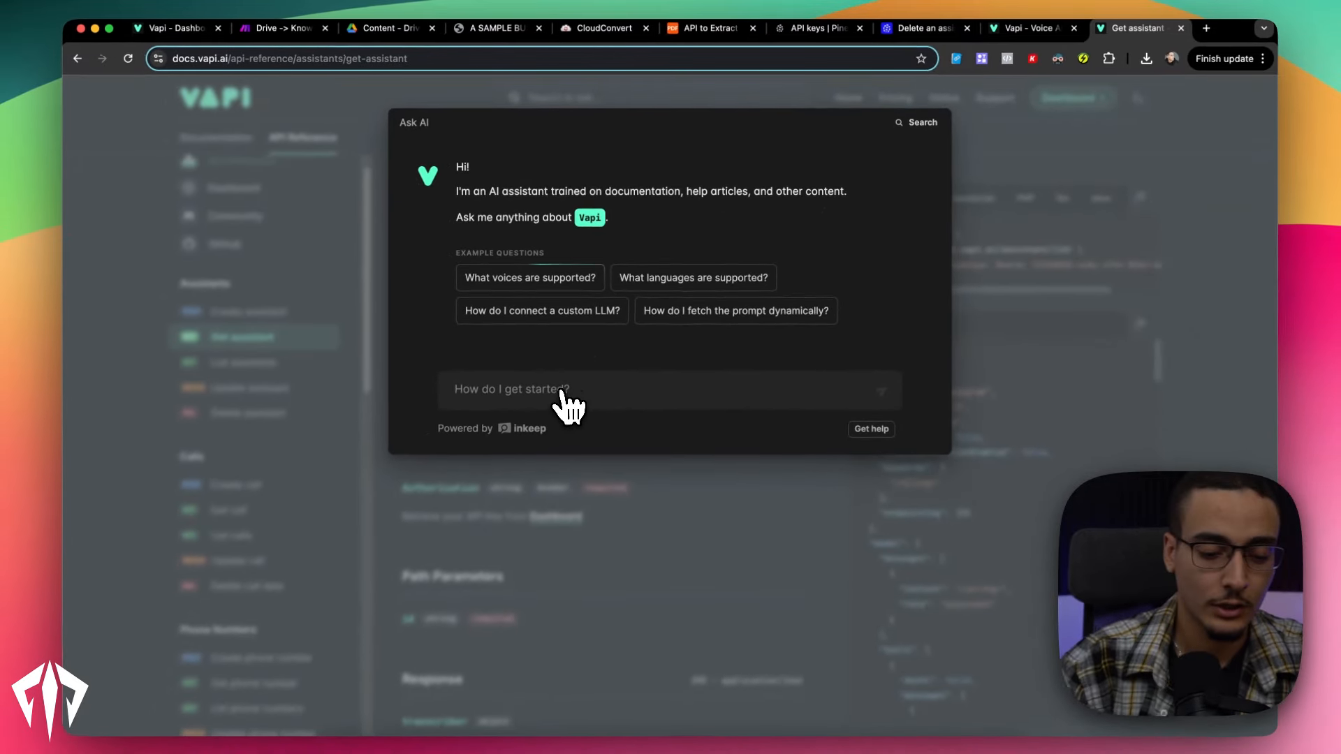
{"action": "type", "text": "how"}
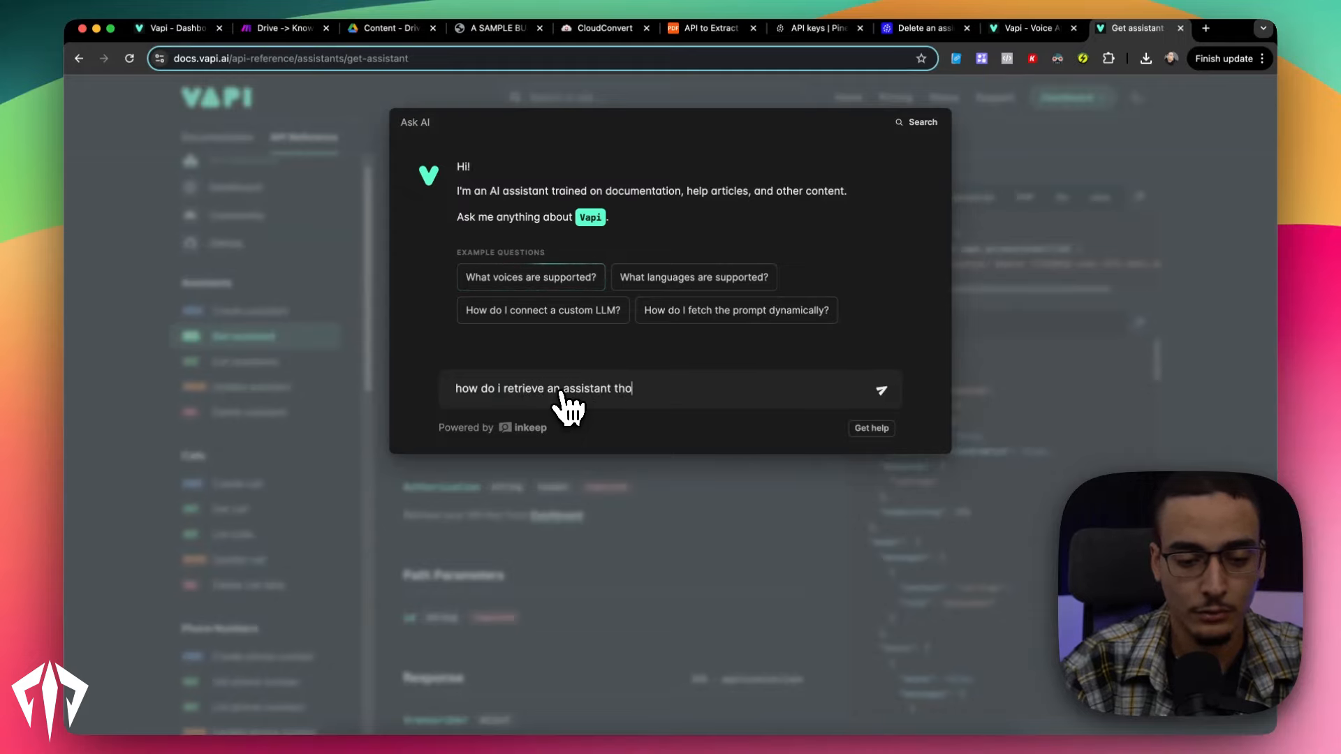
{"action": "key", "text": "Return"}
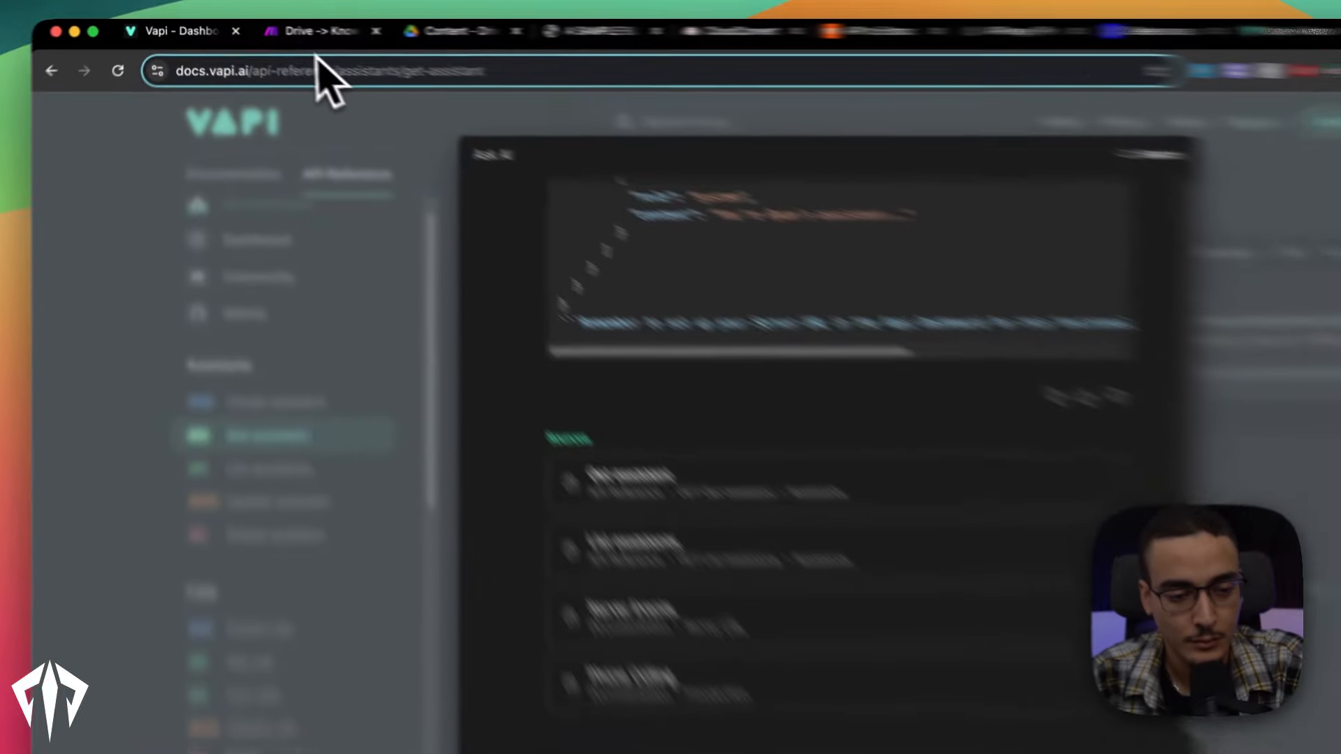
Return to the Make scenario, review the Retrieve AI Agent module's method, Authorization header and body settings, and close them with OK
{"action": "left_click", "coordinate": [272, 28]}
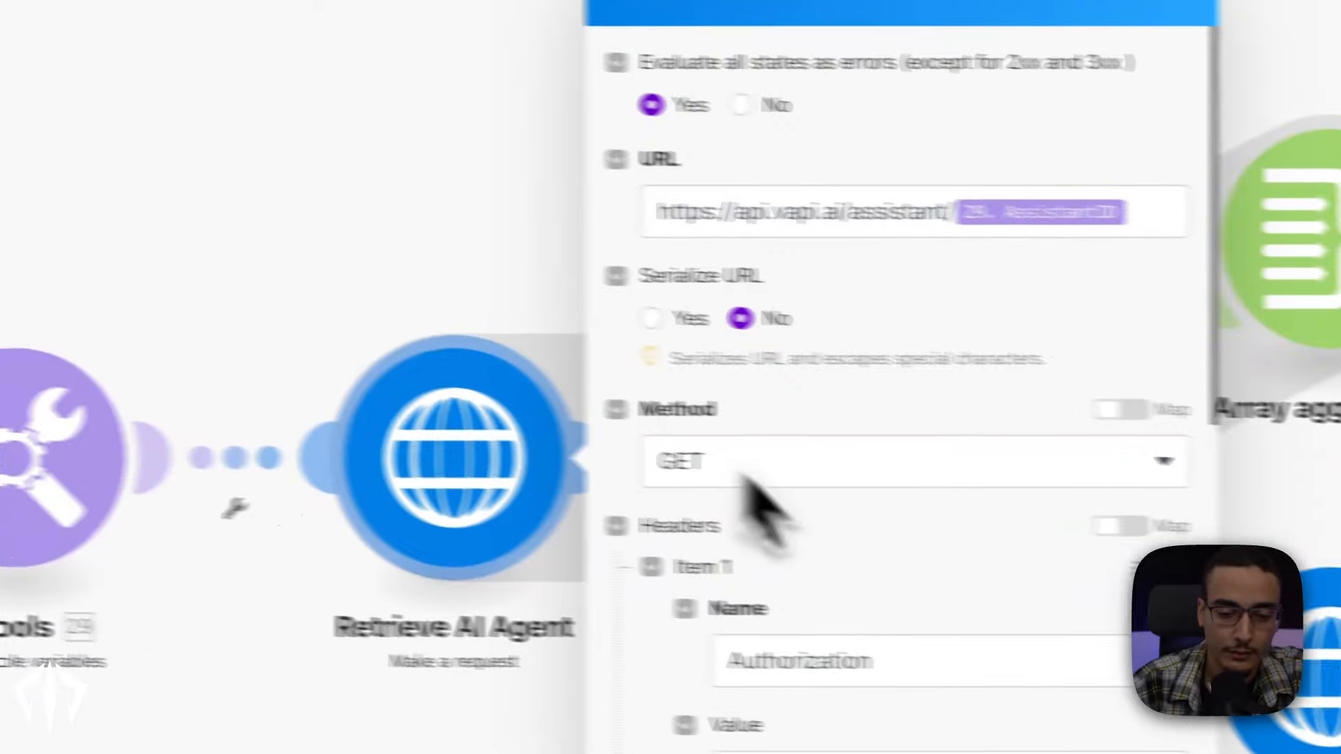
{"action": "scroll", "coordinate": [934, 688], "scroll_direction": "down", "scroll_amount": 3}
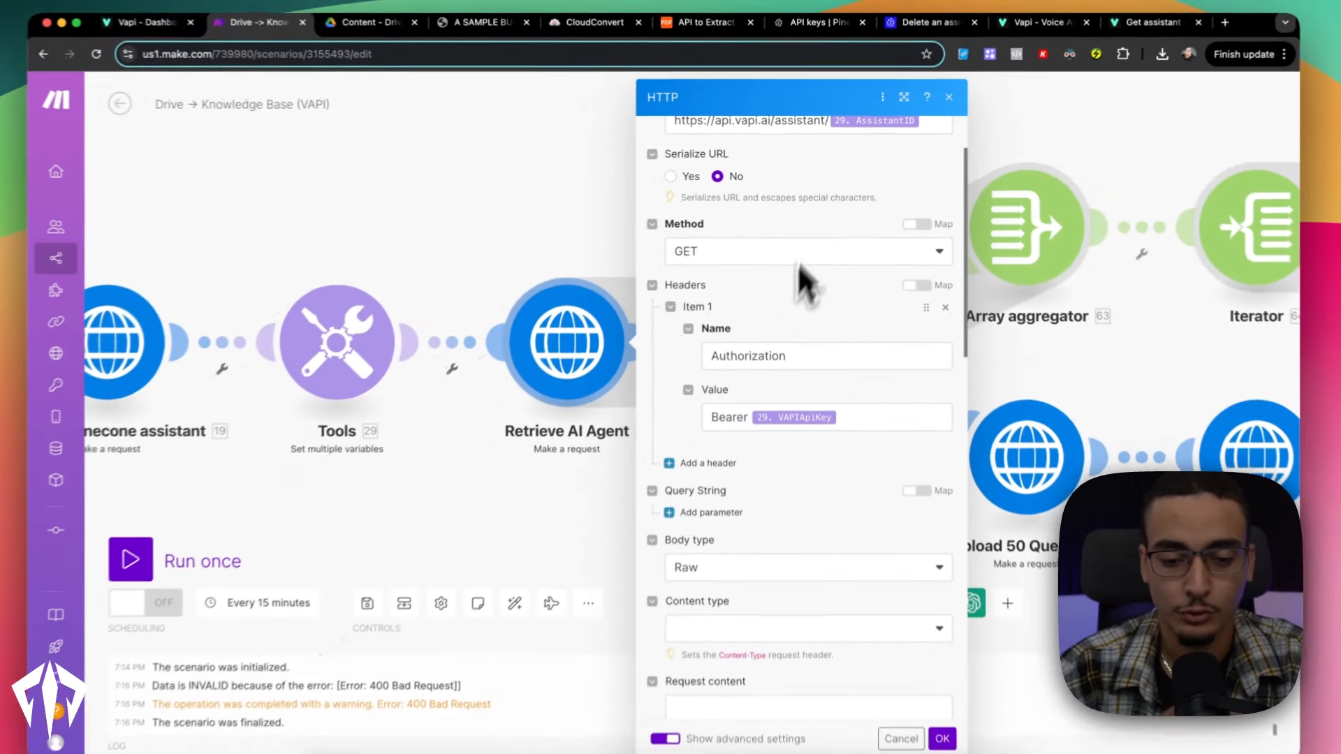
{"action": "scroll", "coordinate": [785, 464], "scroll_direction": "down", "scroll_amount": 2}
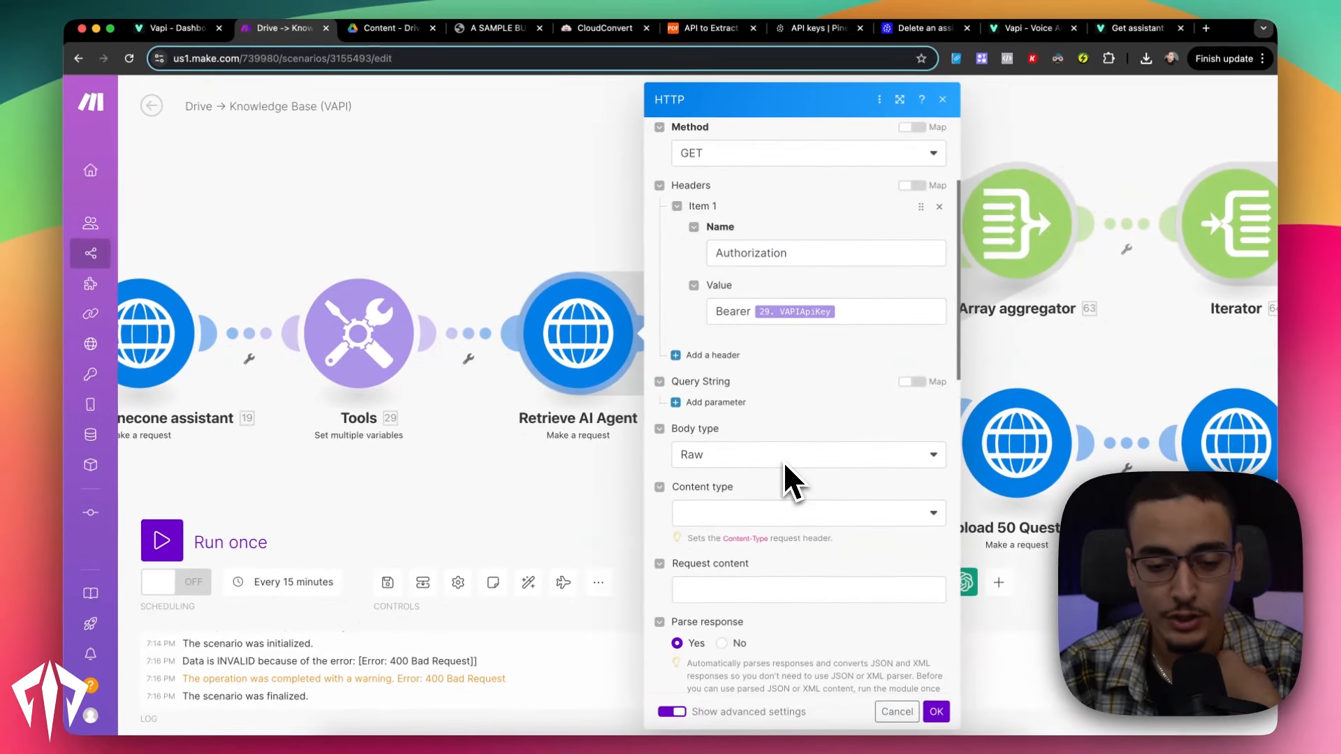
{"action": "left_click", "coordinate": [838, 309]}
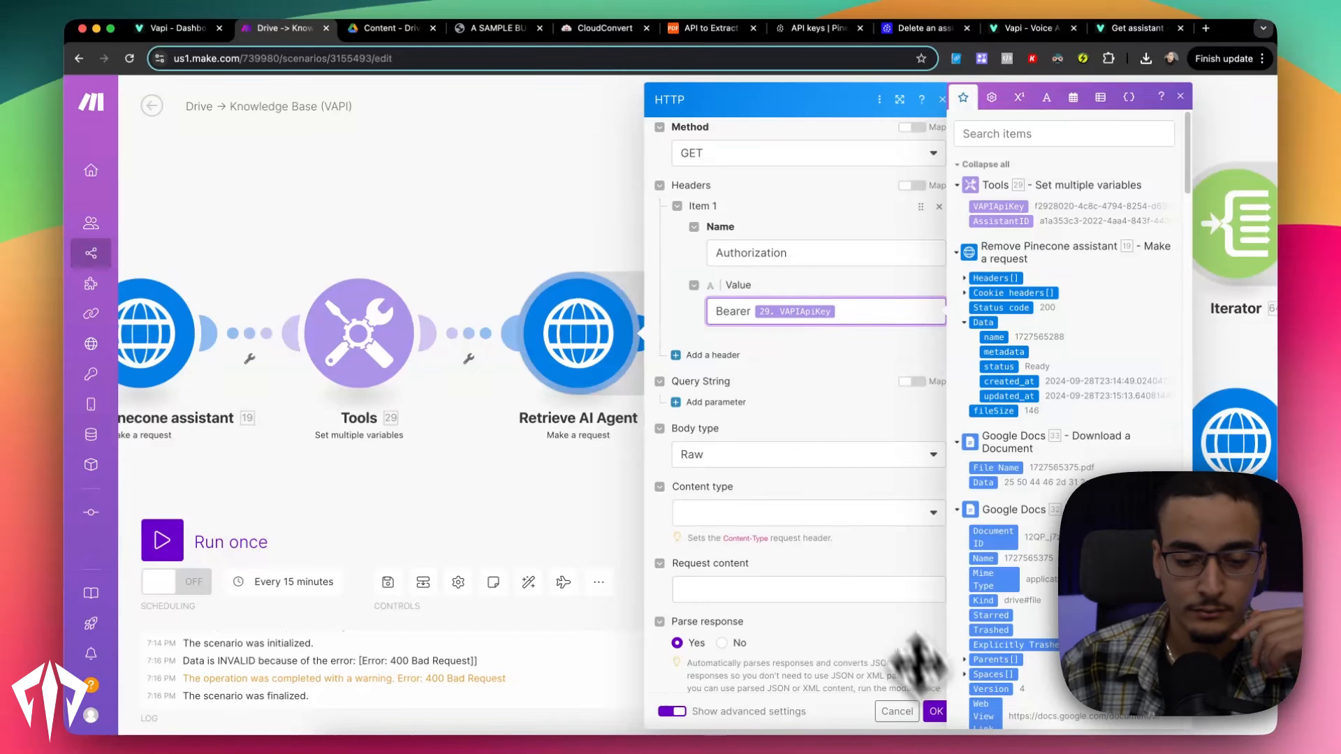
{"action": "scroll", "coordinate": [918, 661], "scroll_direction": "down", "scroll_amount": 10}
{"action": "left_click", "coordinate": [945, 711]}
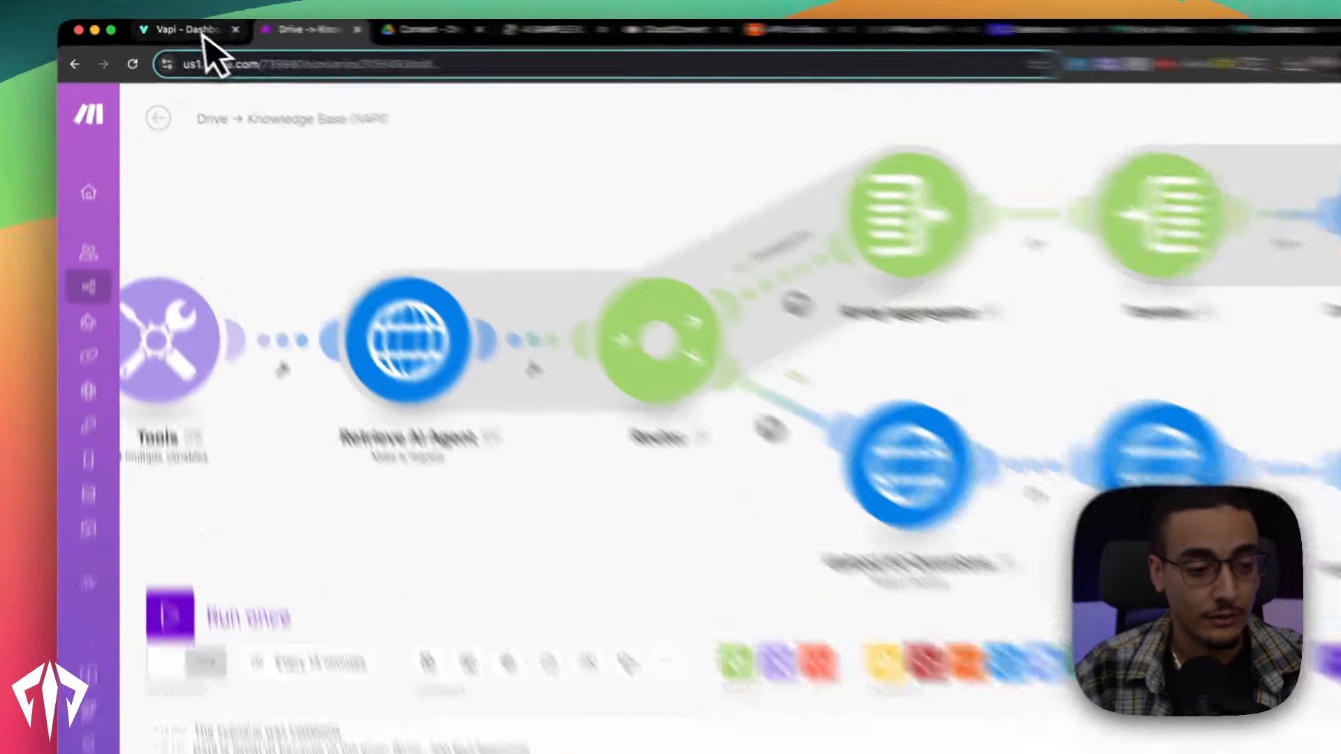
View the Food business assistant in the Vapi dashboard and return to the Make scenario
{"action": "left_click", "coordinate": [199, 29]}
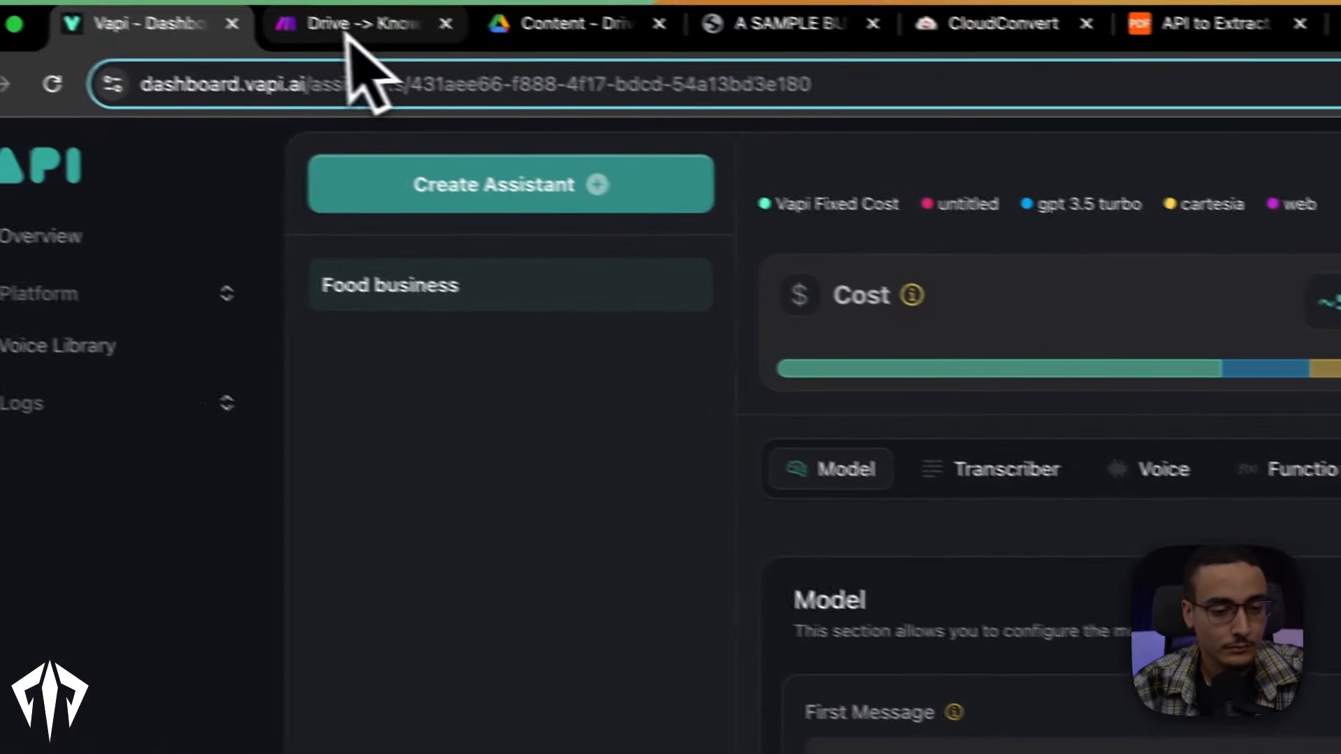
{"action": "left_click", "coordinate": [353, 24]}
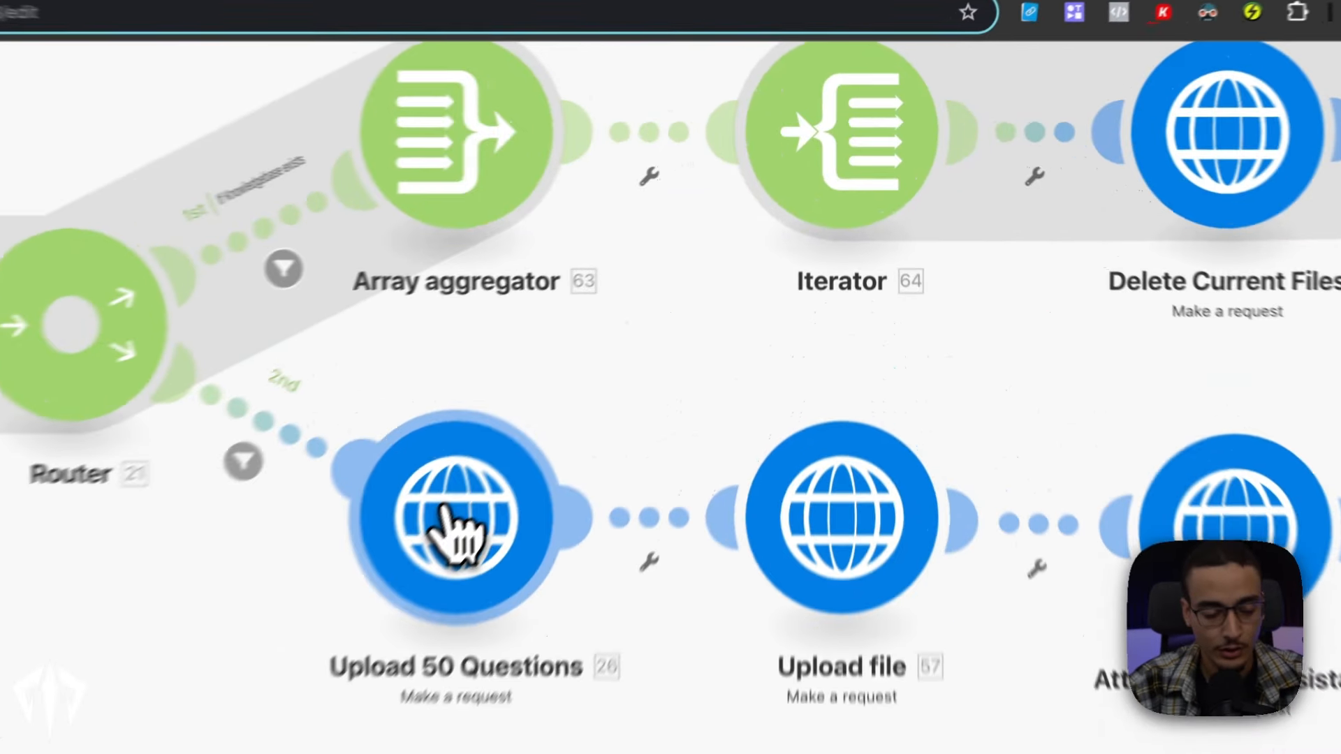
{"action": "left_click", "coordinate": [628, 350]}
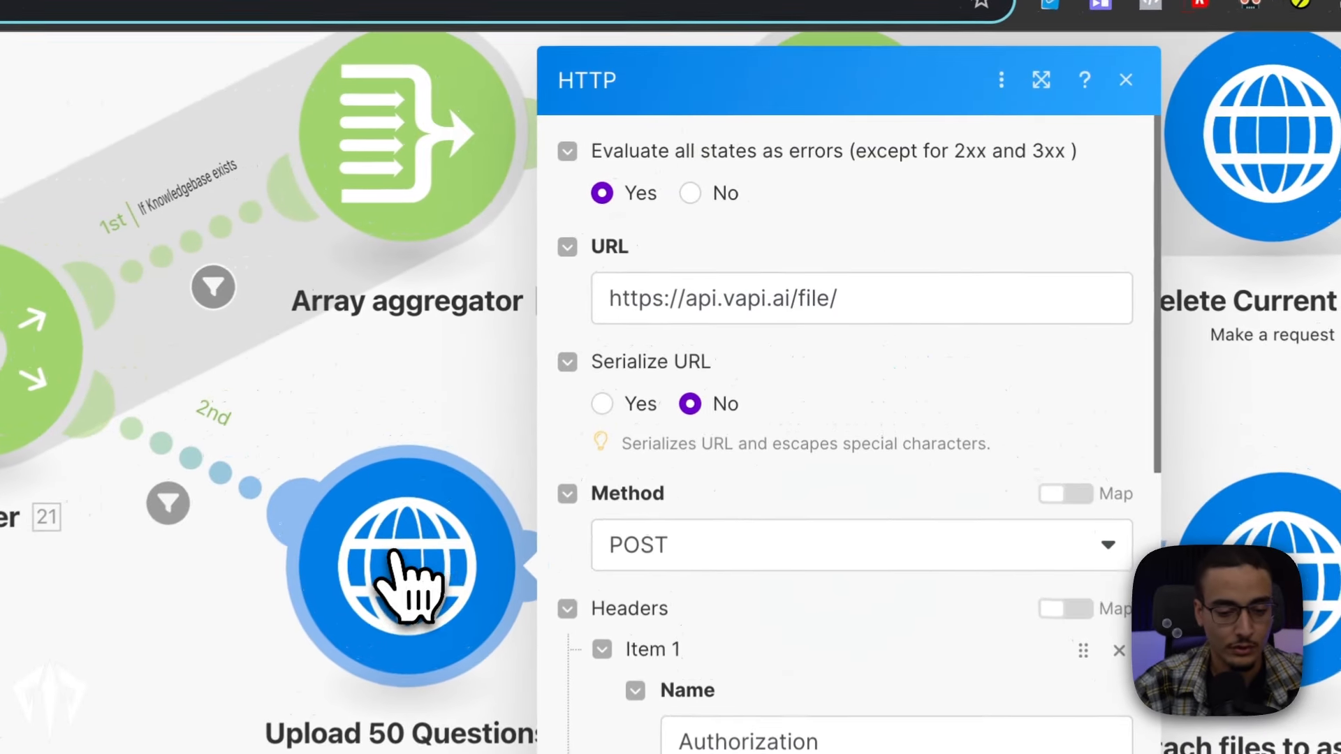
{"action": "left_click", "coordinate": [914, 286]}
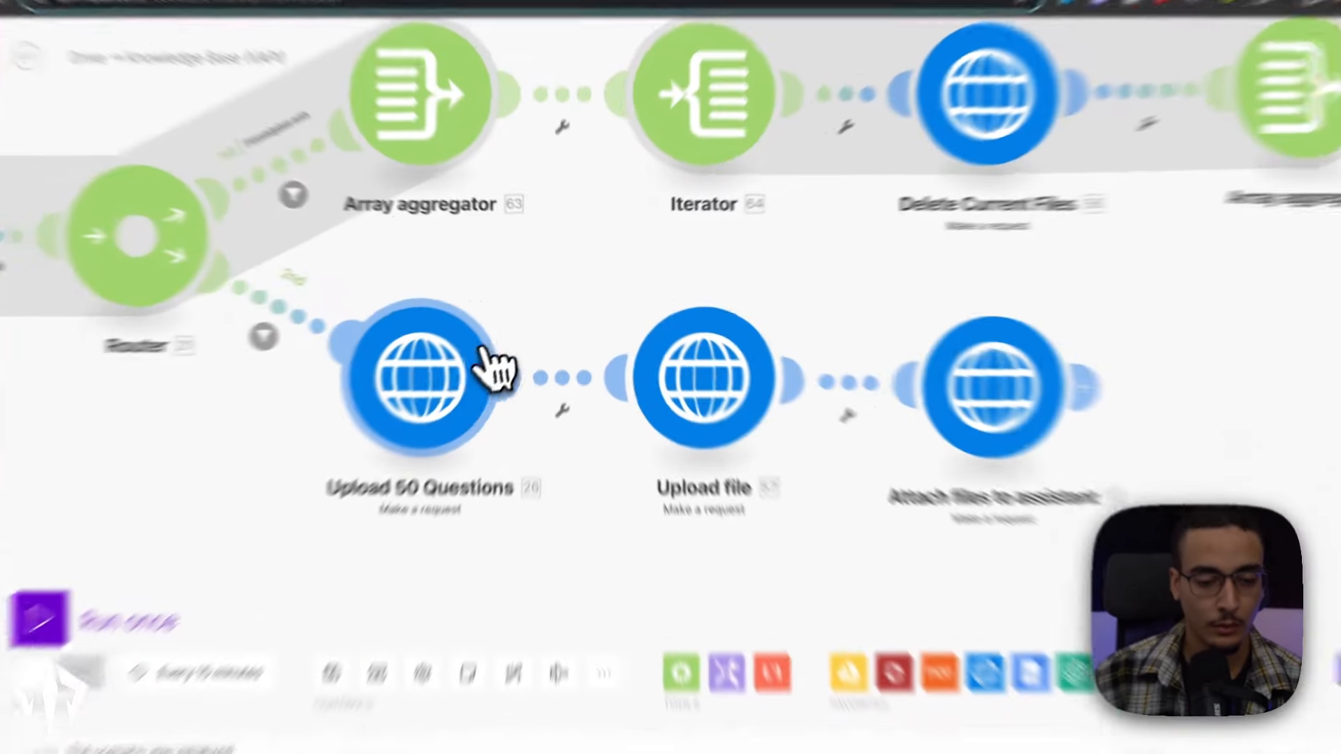
{"action": "left_click", "coordinate": [475, 345]}
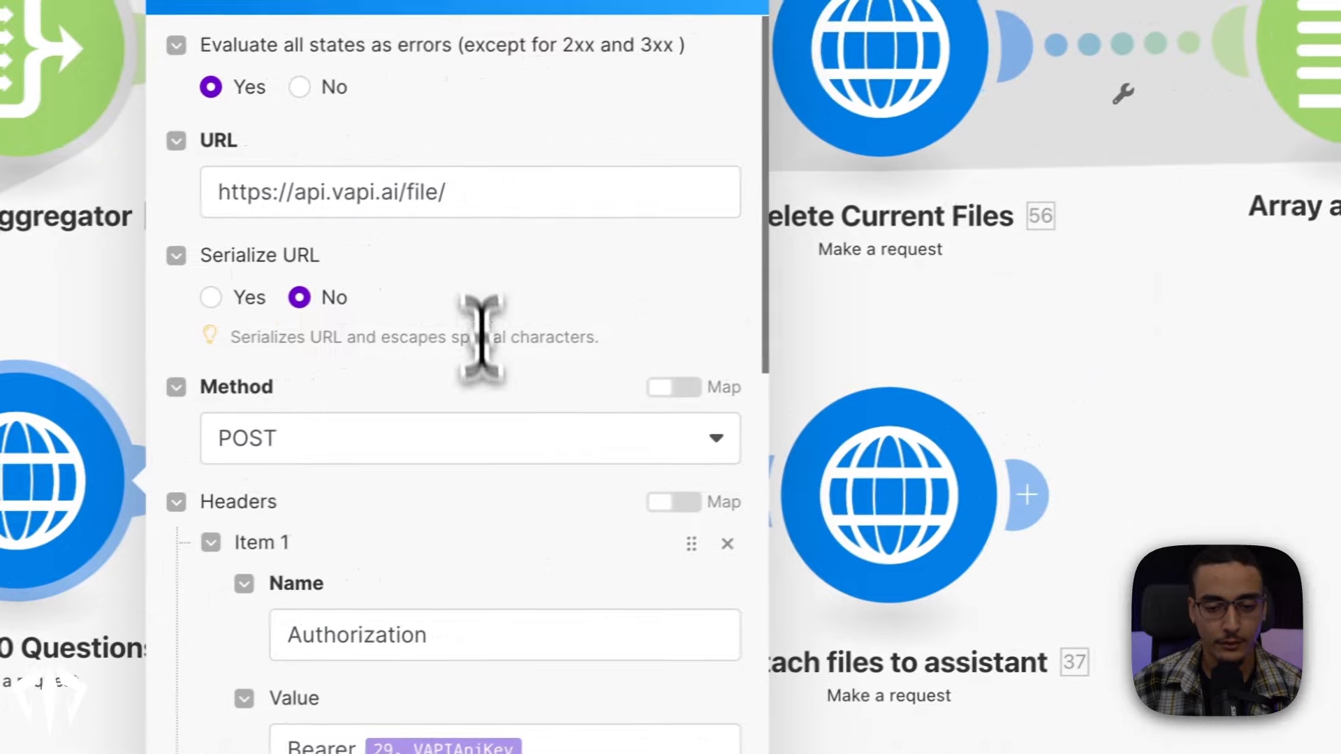
{"action": "left_click", "coordinate": [651, 186]}
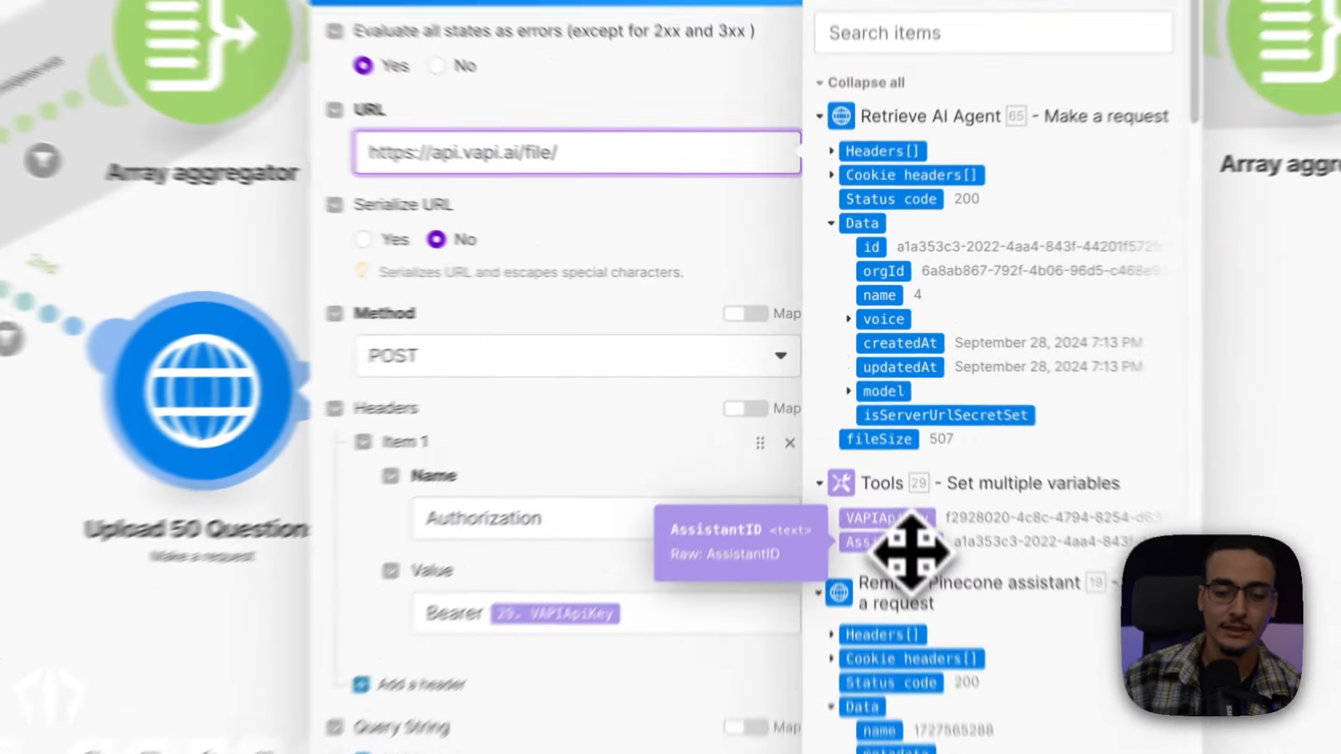
{"action": "left_click", "coordinate": [887, 451]}
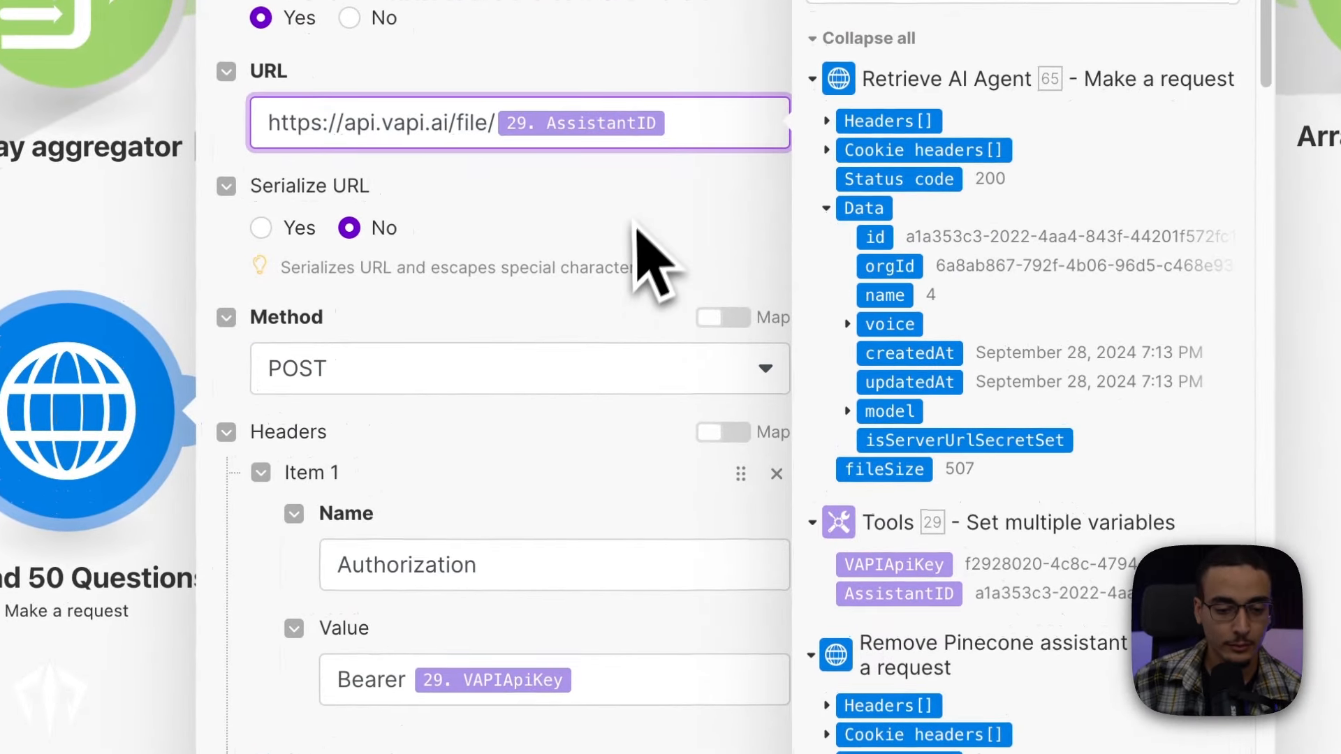
Review the Upload 50 Questions module's Authorization header, multipart/form-data body, Google Docs file field and advanced options, and confirm the settings
{"action": "scroll", "coordinate": [622, 539], "scroll_direction": "down", "scroll_amount": 1}
{"action": "scroll", "coordinate": [509, 434], "scroll_direction": "down", "scroll_amount": 4}
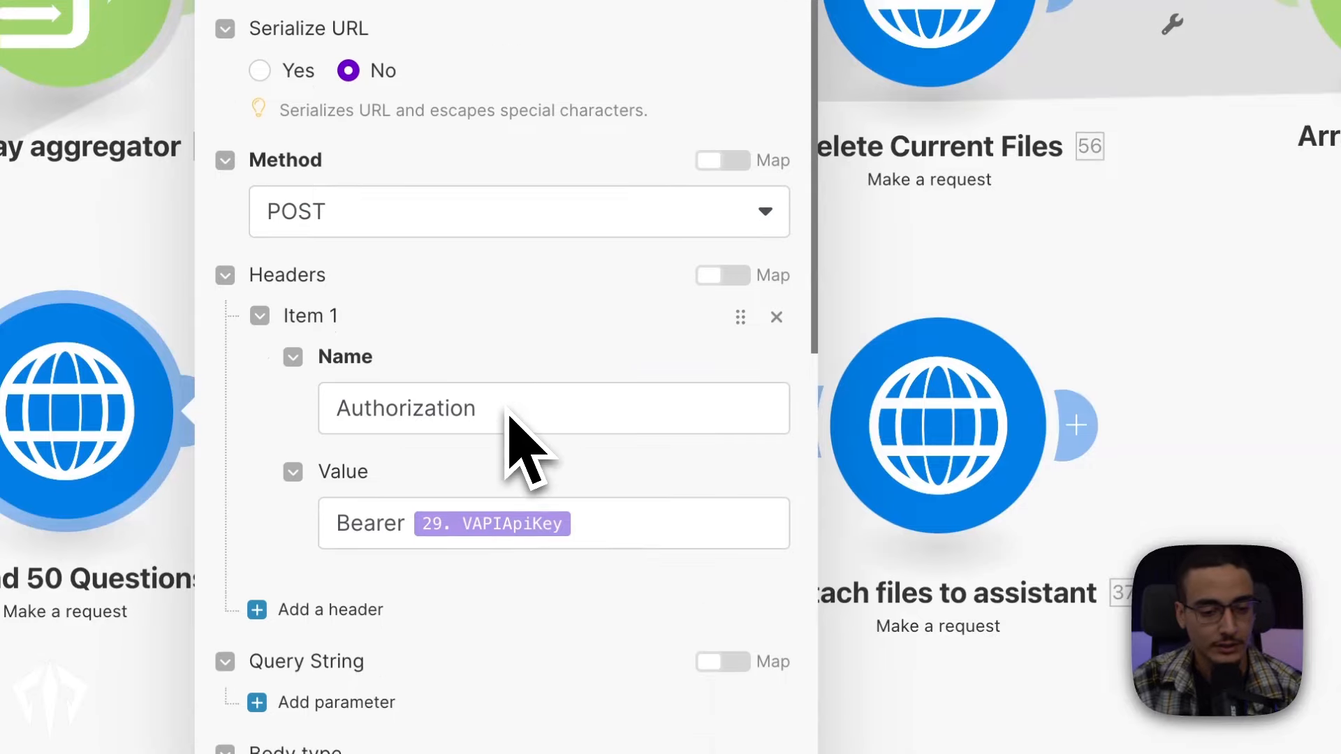
{"action": "scroll", "coordinate": [489, 322], "scroll_direction": "down", "scroll_amount": 2}
{"action": "scroll", "coordinate": [552, 224], "scroll_direction": "down", "scroll_amount": 1}
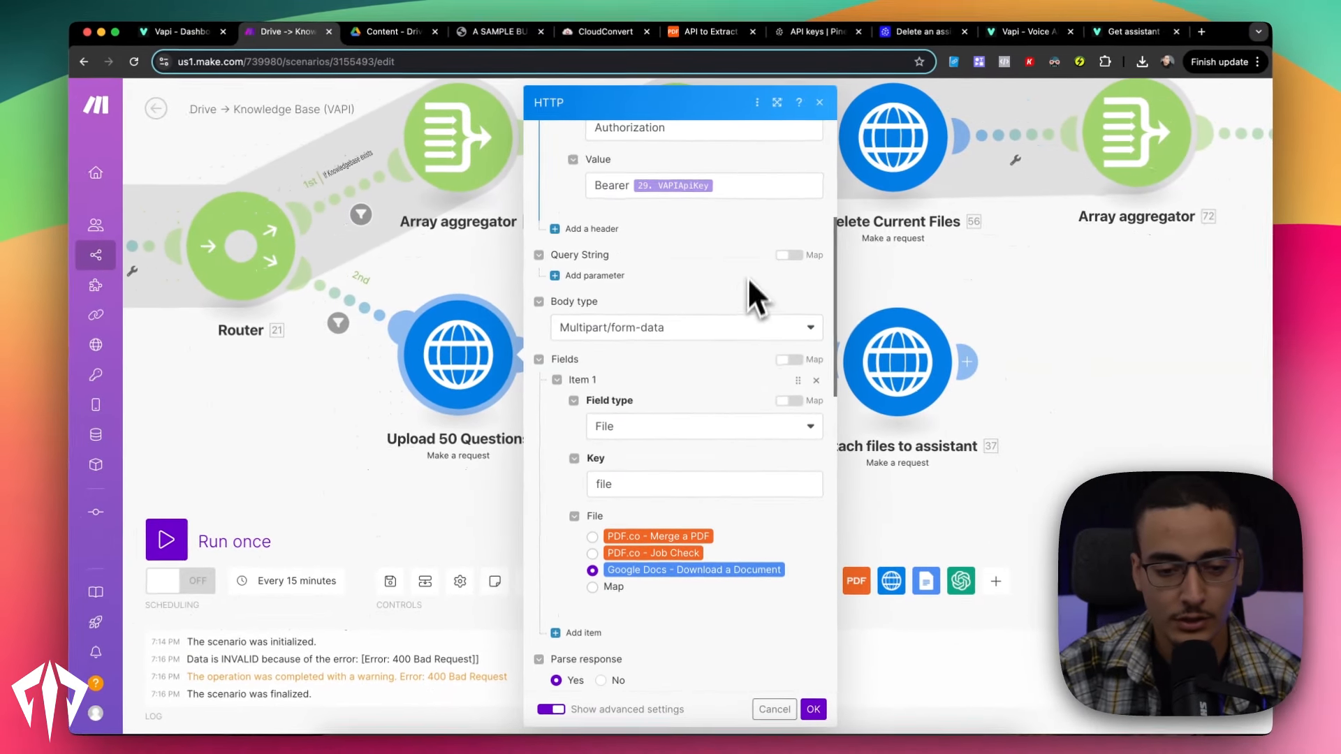
{"action": "scroll", "coordinate": [783, 307], "scroll_direction": "down", "scroll_amount": 2}
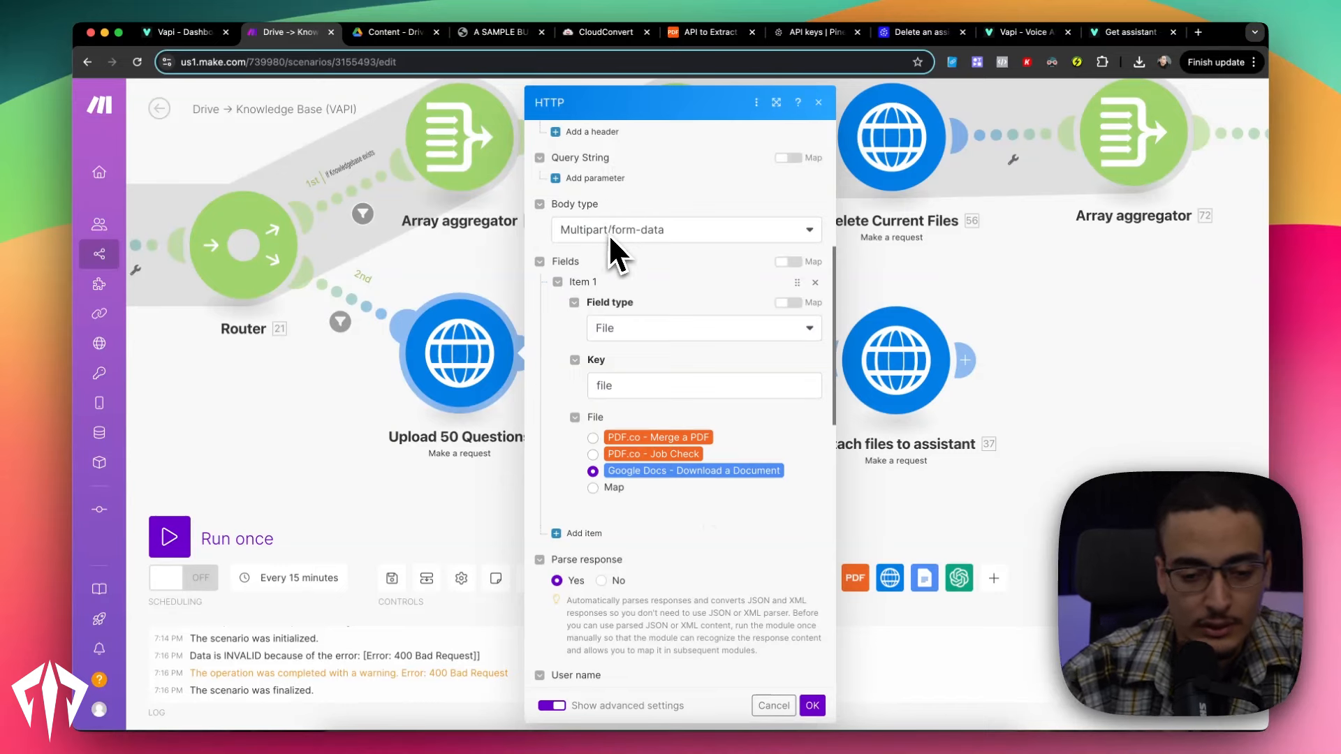
{"action": "scroll", "coordinate": [659, 345], "scroll_direction": "down", "scroll_amount": 1}
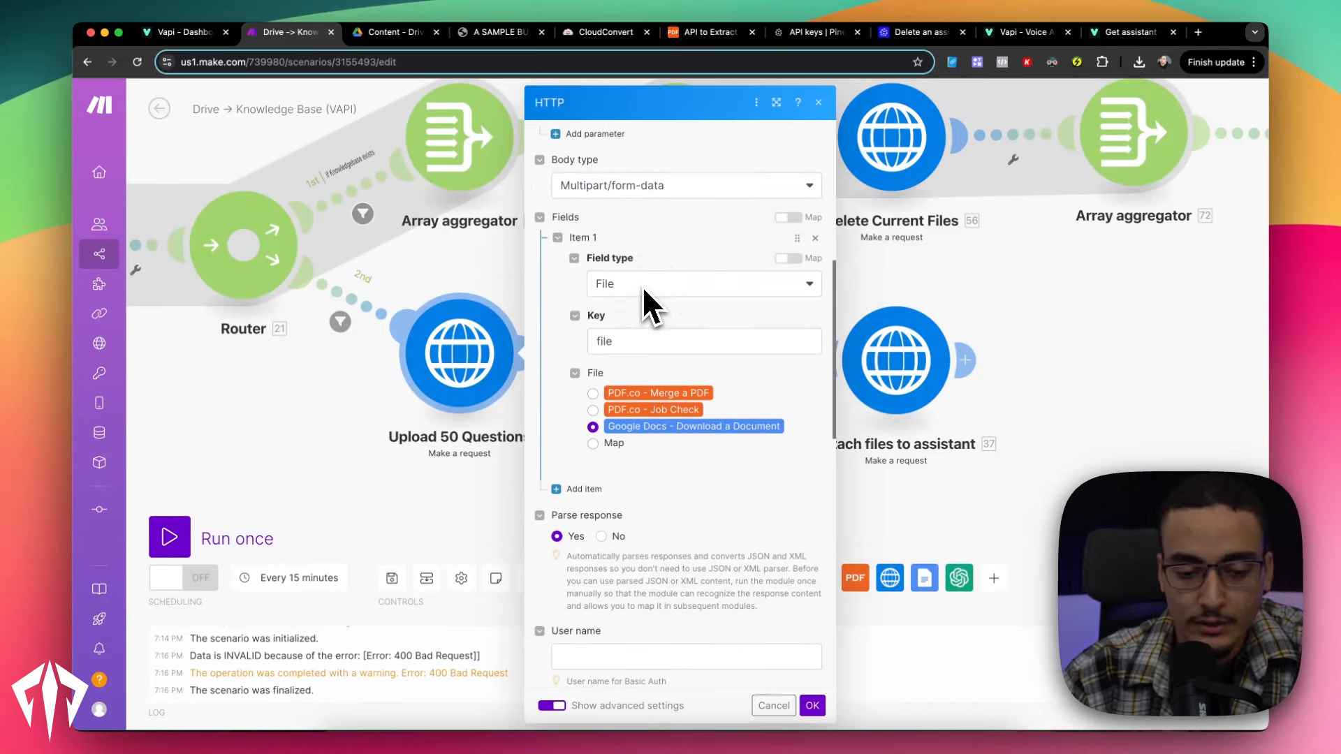
{"action": "scroll", "coordinate": [624, 344], "scroll_direction": "down", "scroll_amount": 2}
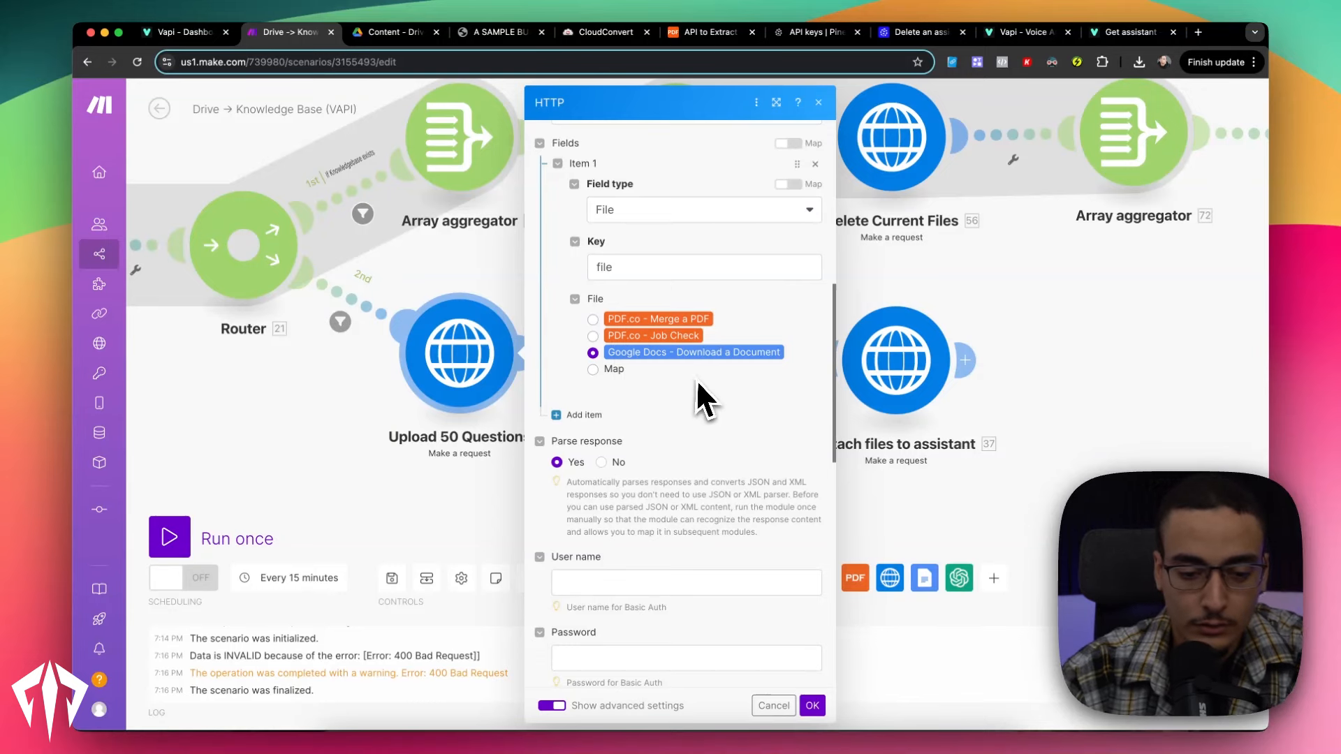
{"action": "scroll", "coordinate": [717, 606], "scroll_direction": "down", "scroll_amount": 6}
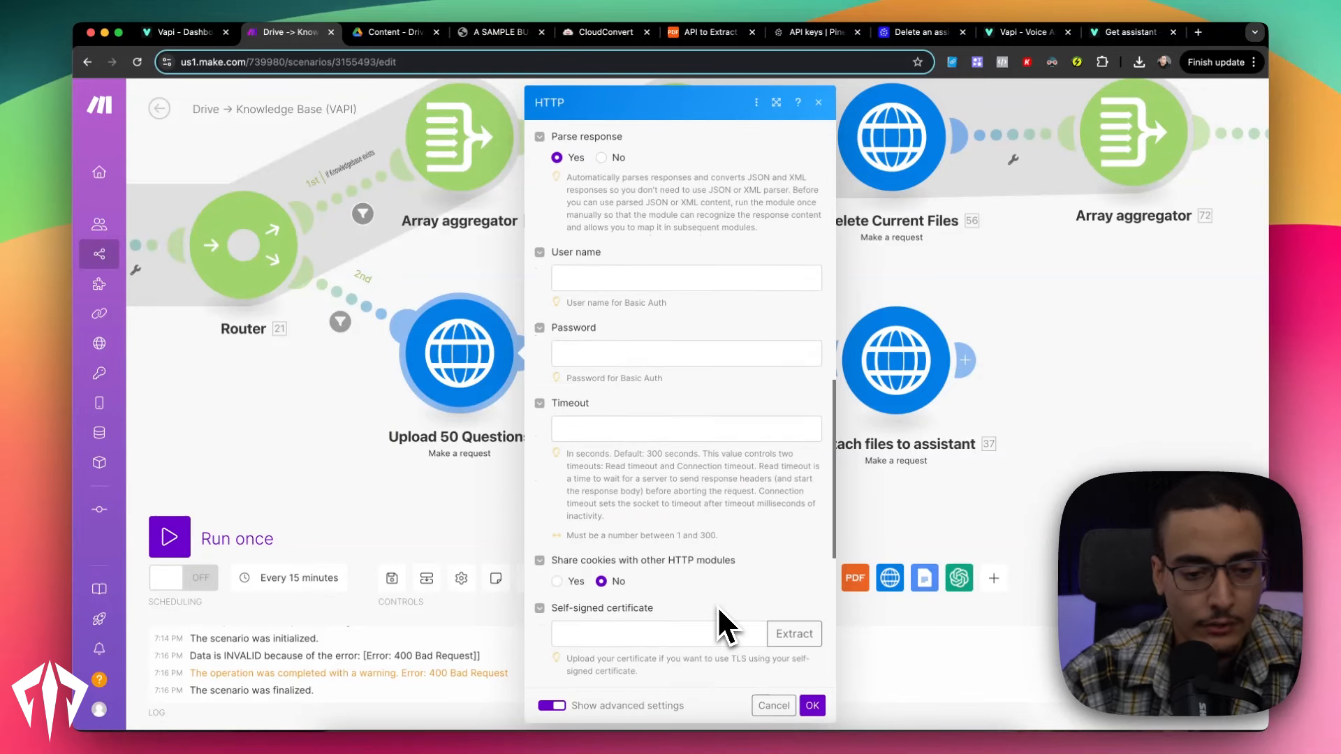
{"action": "scroll", "coordinate": [618, 300], "scroll_direction": "up", "scroll_amount": 2}
{"action": "scroll", "coordinate": [584, 263], "scroll_direction": "down", "scroll_amount": 10}
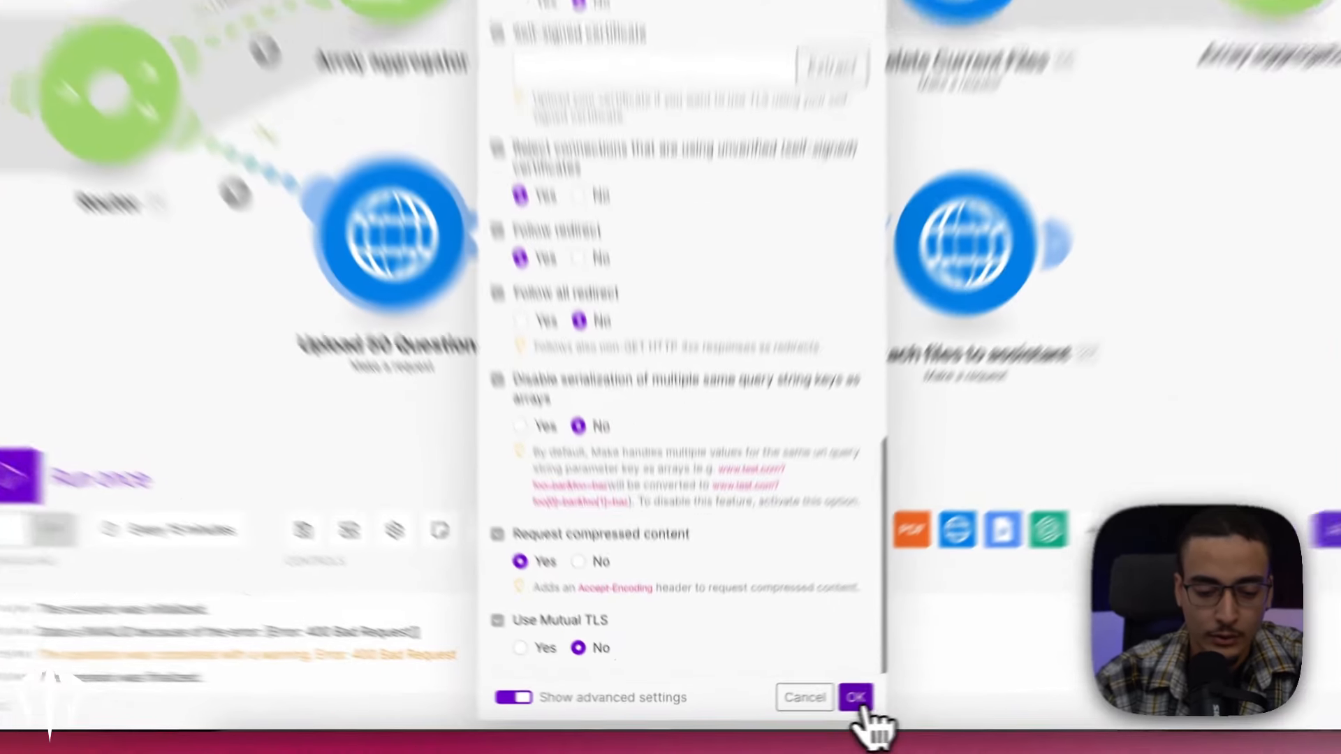
{"action": "left_click", "coordinate": [810, 701]}
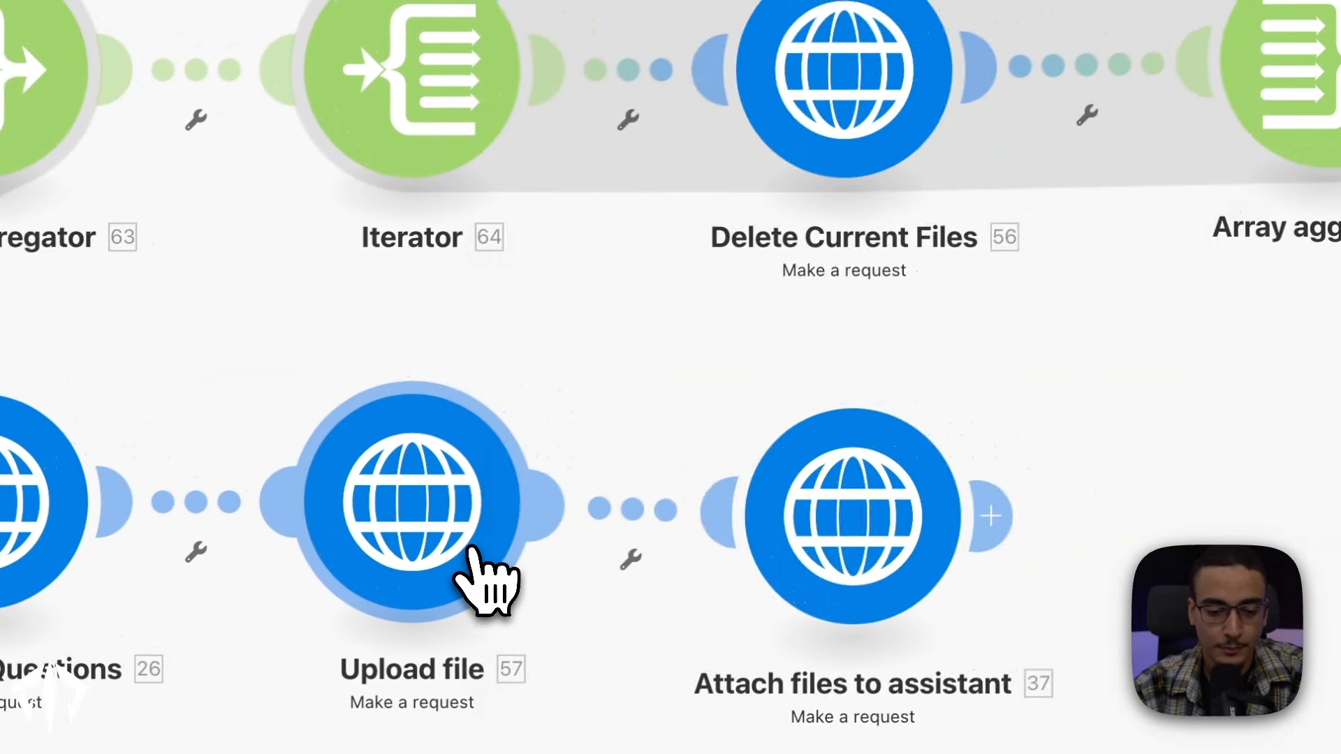
Open the Upload file module's settings and examine its request URL, POST method and the items available for mapping
{"action": "left_click", "coordinate": [971, 339]}
{"action": "scroll", "coordinate": [952, 554], "scroll_direction": "down", "scroll_amount": 2}
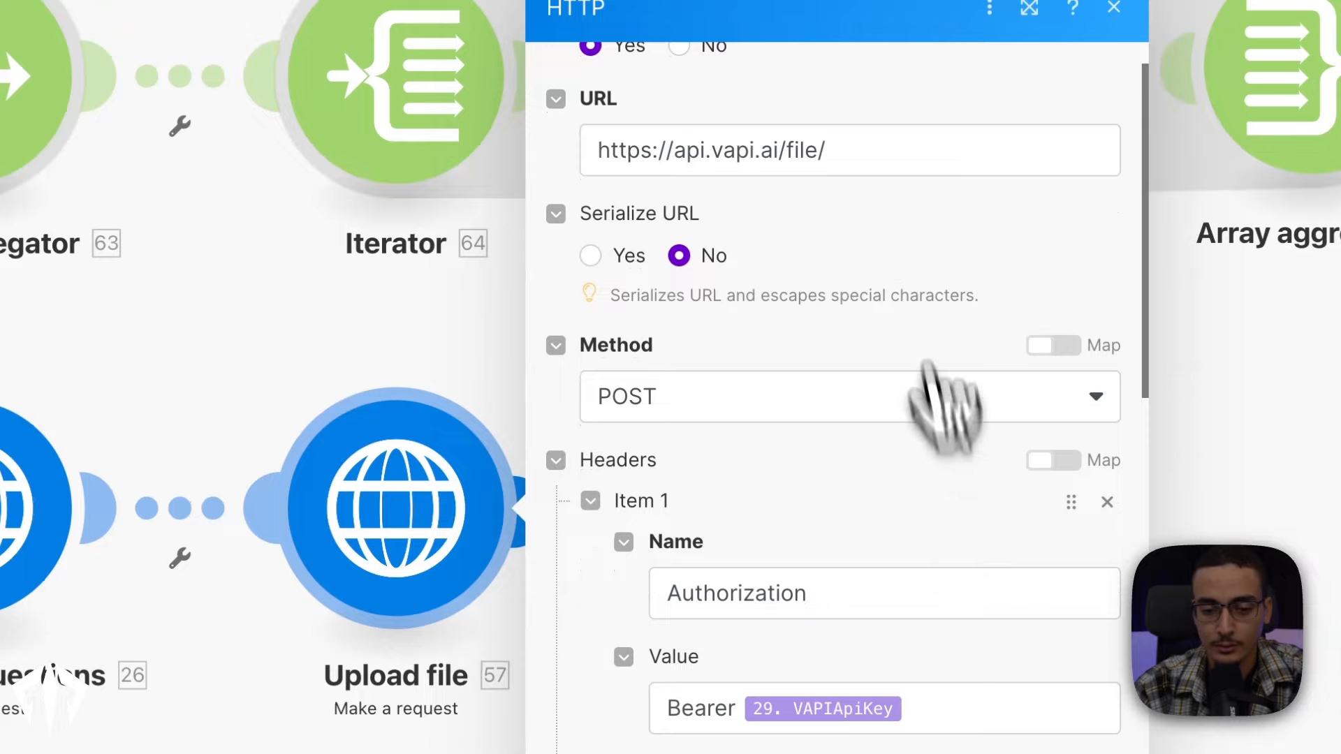
{"action": "left_click", "coordinate": [881, 154]}
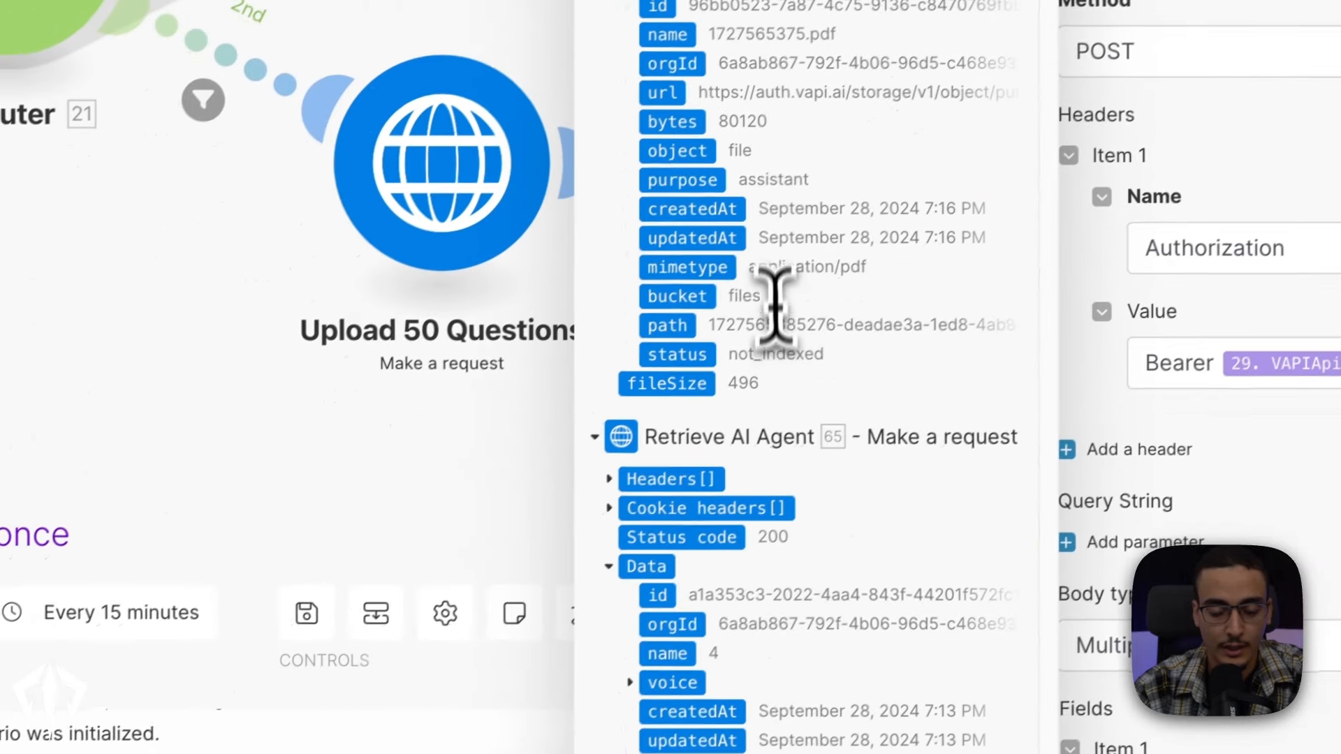
{"action": "scroll", "coordinate": [767, 558], "scroll_direction": "down", "scroll_amount": 1}
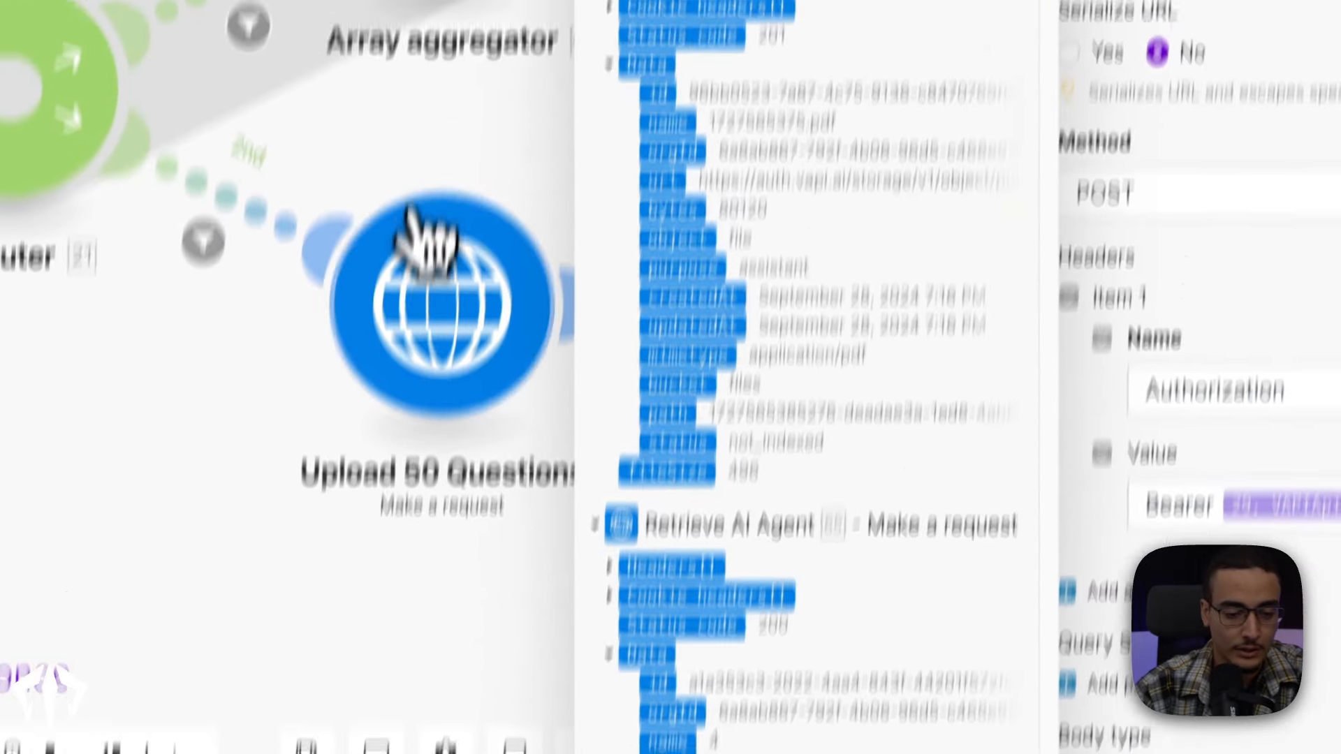
Reopen the Upload 50 Questions module, remove the appended AssistantID variable from its request URL, and save the settings
{"action": "left_click", "coordinate": [464, 128]}
{"action": "left_click", "coordinate": [1072, 203]}
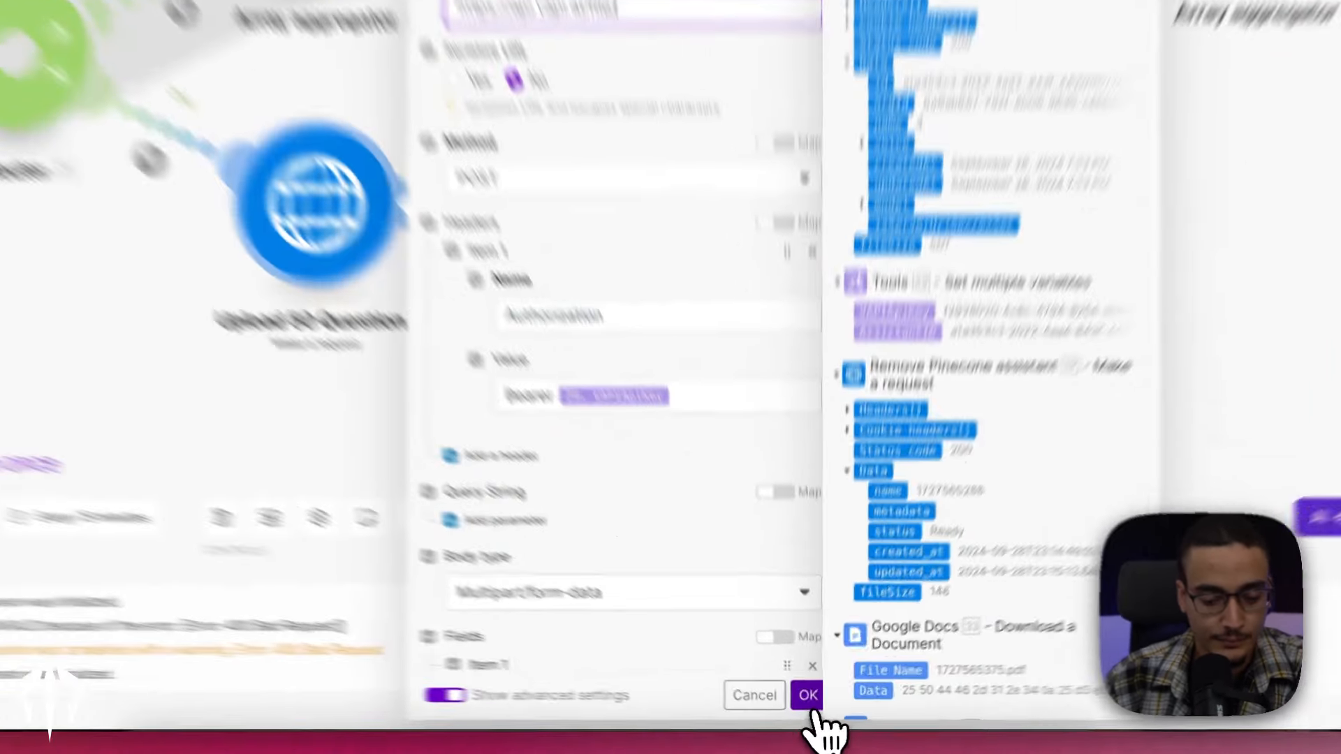
{"action": "left_click", "coordinate": [812, 706]}
Reopen the Upload file module's settings and review its Authorization header, multipart/form-data body type and mapped file field
{"action": "left_click", "coordinate": [709, 367]}
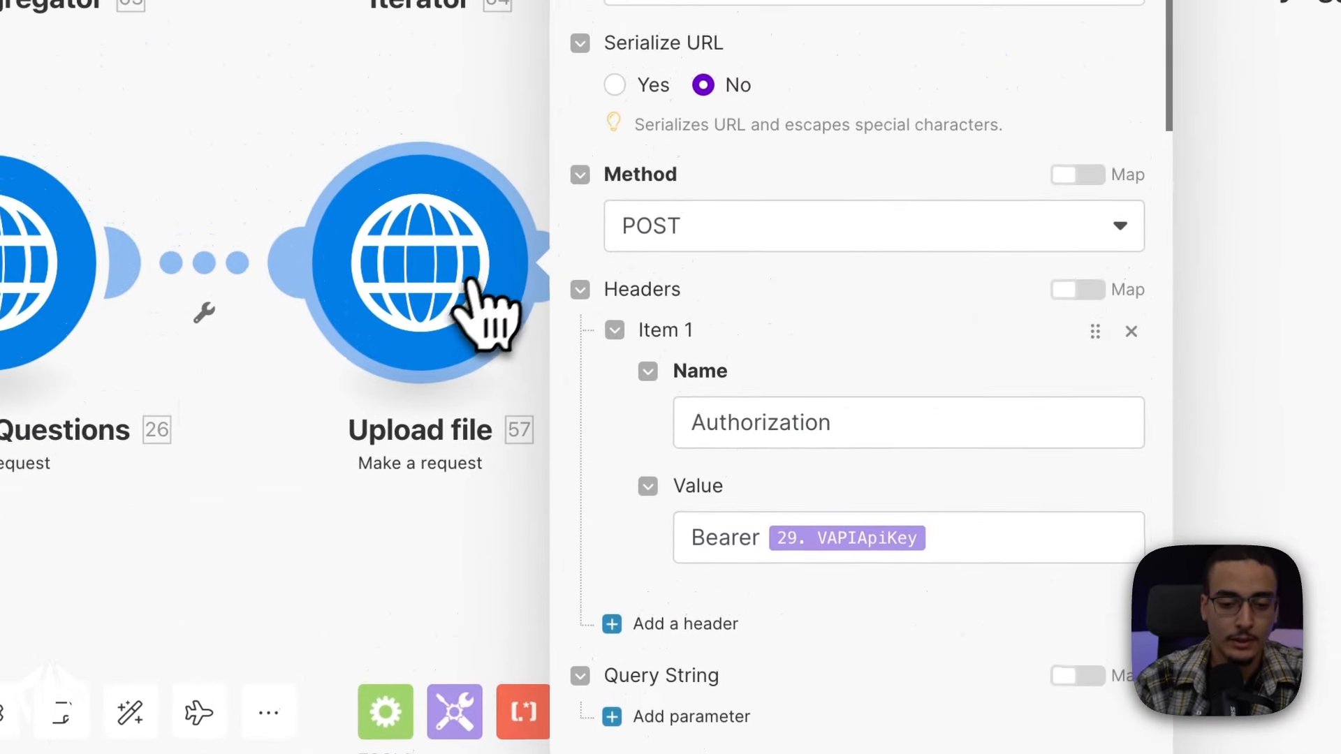
{"action": "scroll", "coordinate": [718, 584], "scroll_direction": "down", "scroll_amount": 2}
{"action": "scroll", "coordinate": [958, 494], "scroll_direction": "down", "scroll_amount": 2}
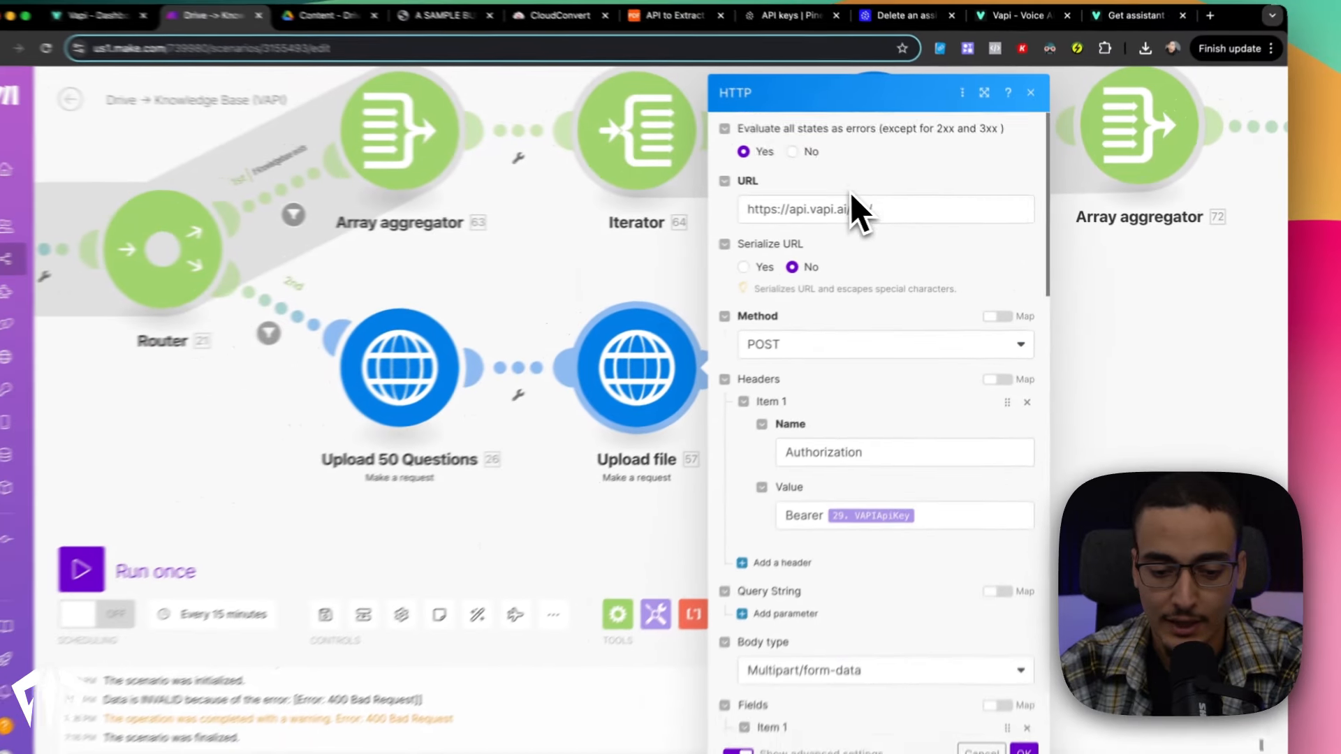
{"action": "scroll", "coordinate": [866, 191], "scroll_direction": "down", "scroll_amount": 10}
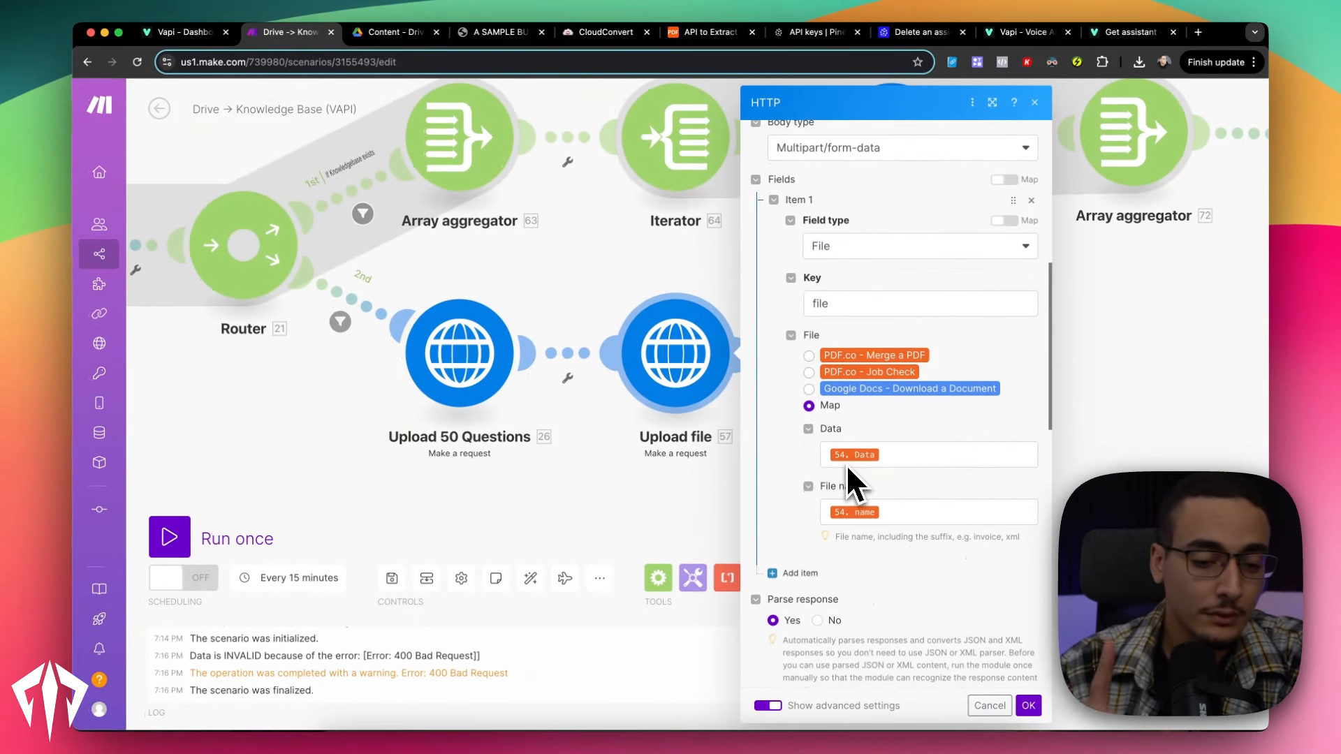
{"action": "scroll", "coordinate": [846, 464], "scroll_direction": "down", "scroll_amount": 1}
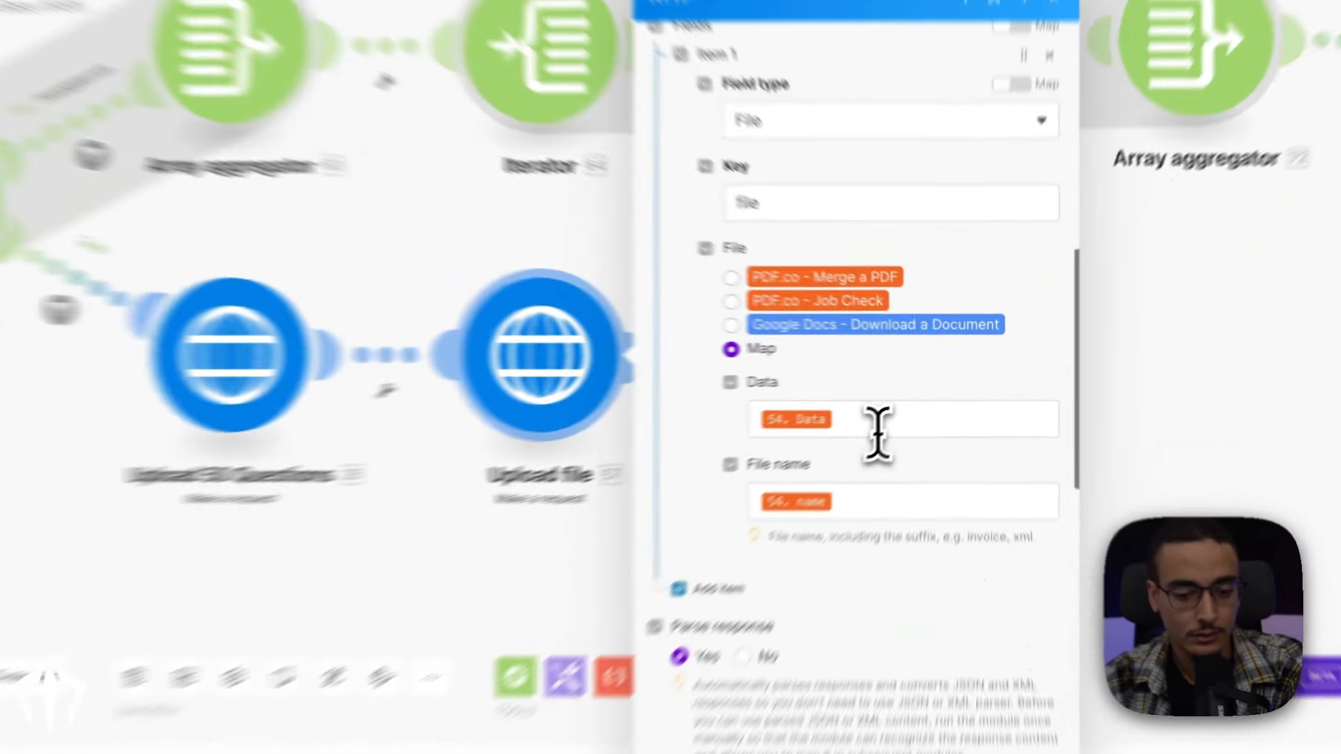
Inspect the Upload file module's Data and File name mappings against the outputs of the PDF.co Job Check and Merge a PDF modules
{"action": "left_click", "coordinate": [912, 402]}
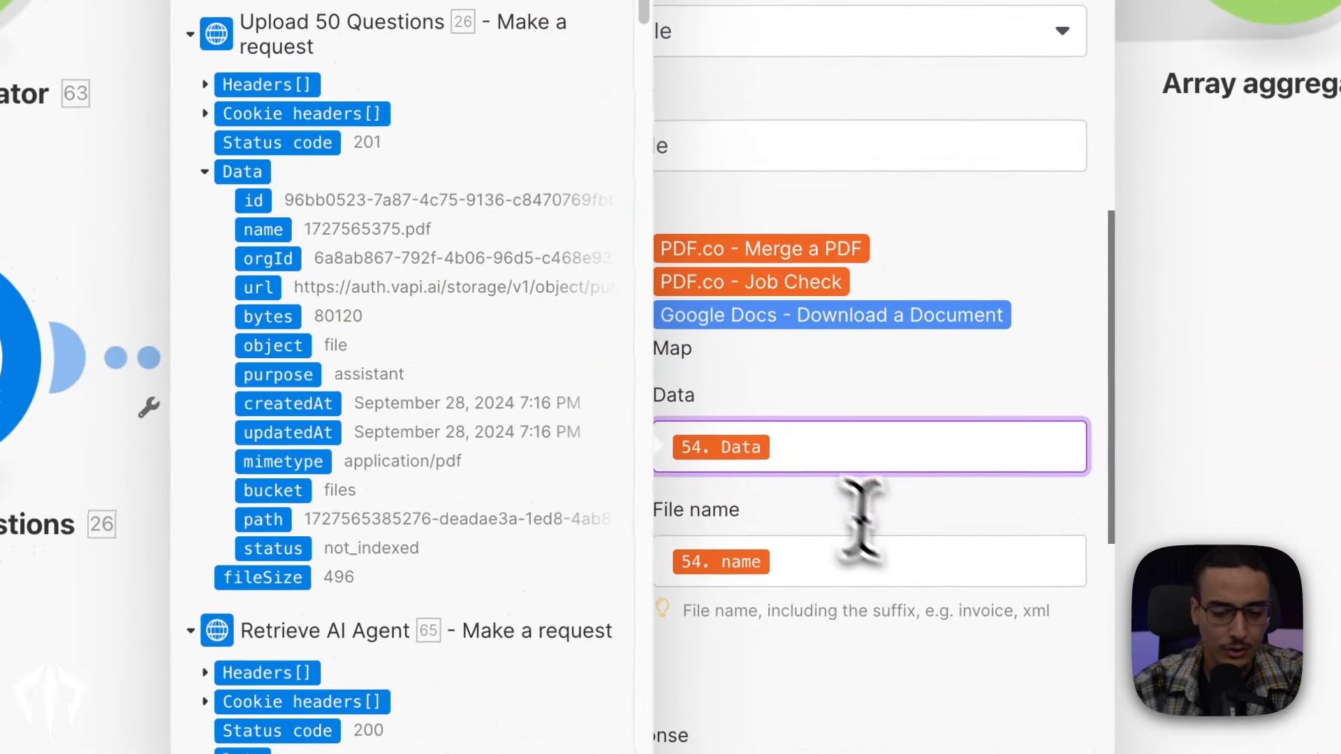
{"action": "left_click", "coordinate": [866, 565]}
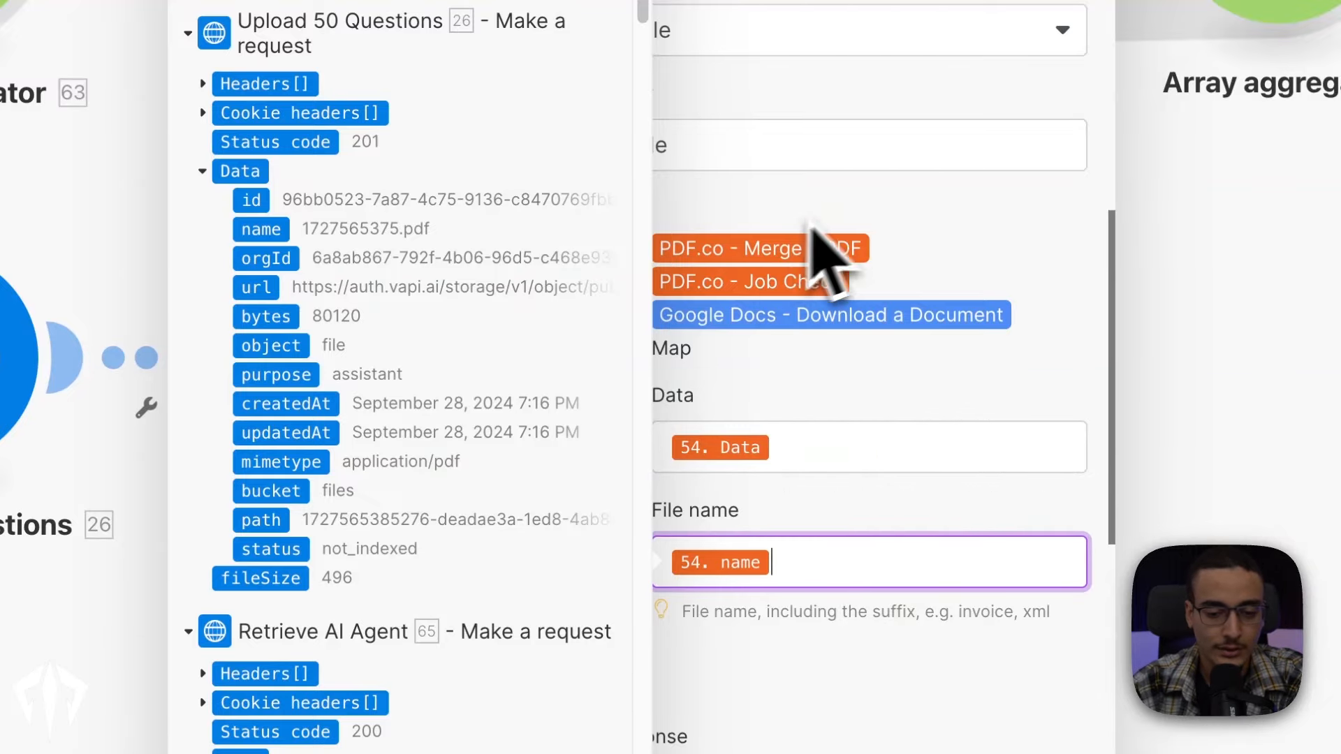
{"action": "left_click", "coordinate": [836, 483]}
{"action": "left_click", "coordinate": [814, 443]}
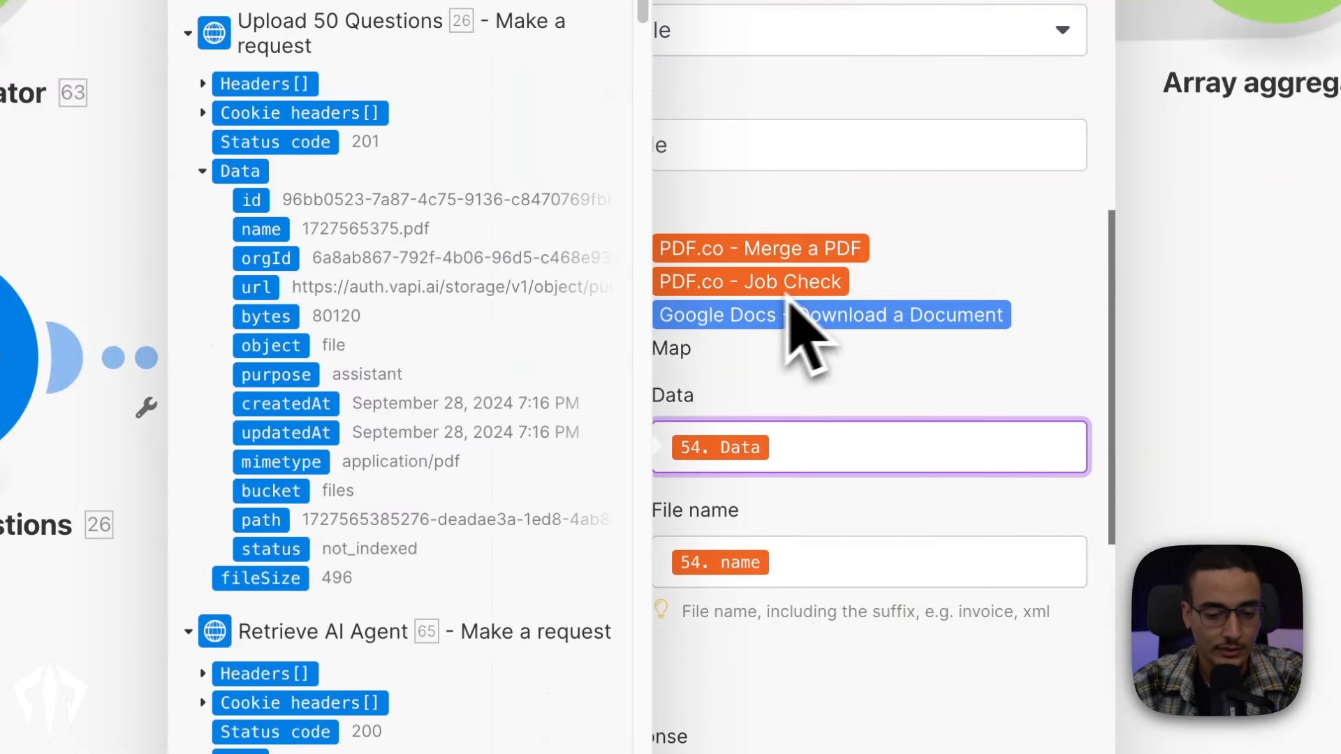
{"action": "scroll", "coordinate": [475, 593], "scroll_direction": "down", "scroll_amount": 3}
{"action": "scroll", "coordinate": [461, 562], "scroll_direction": "down", "scroll_amount": 15}
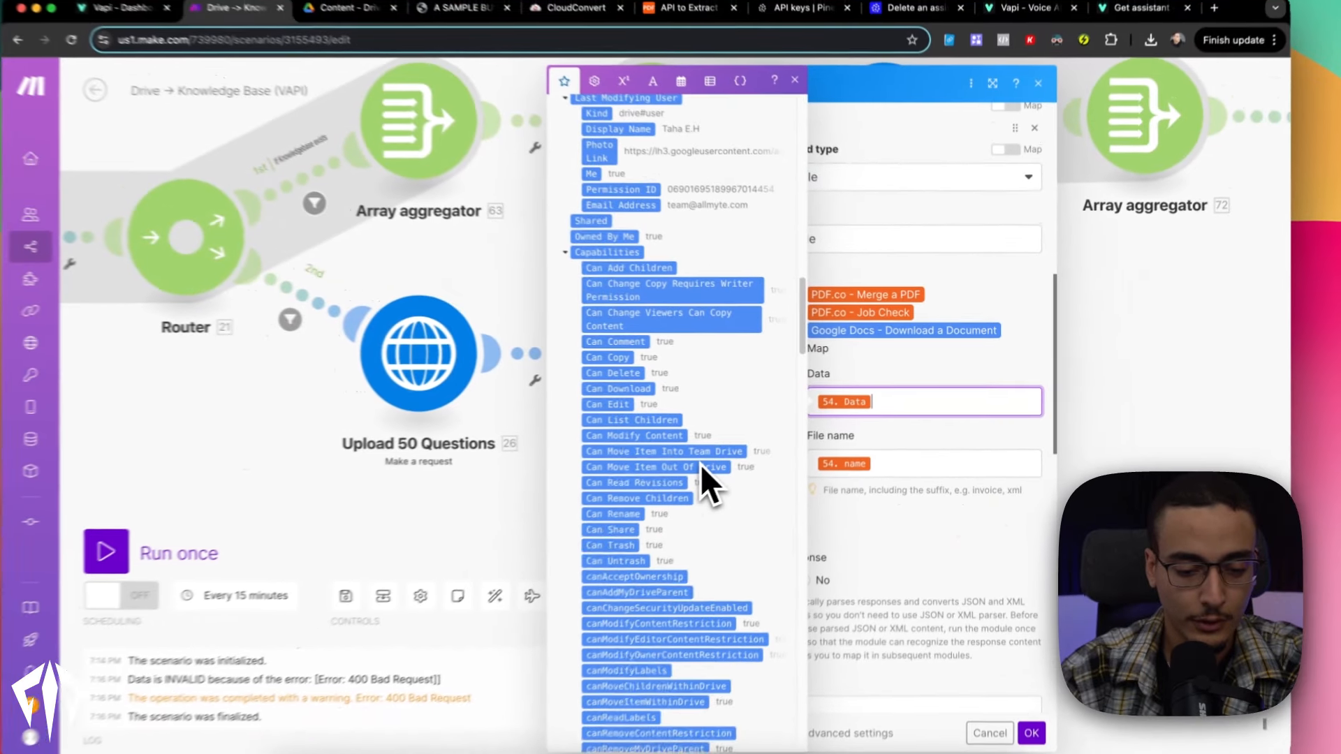
{"action": "scroll", "coordinate": [705, 468], "scroll_direction": "down", "scroll_amount": 20}
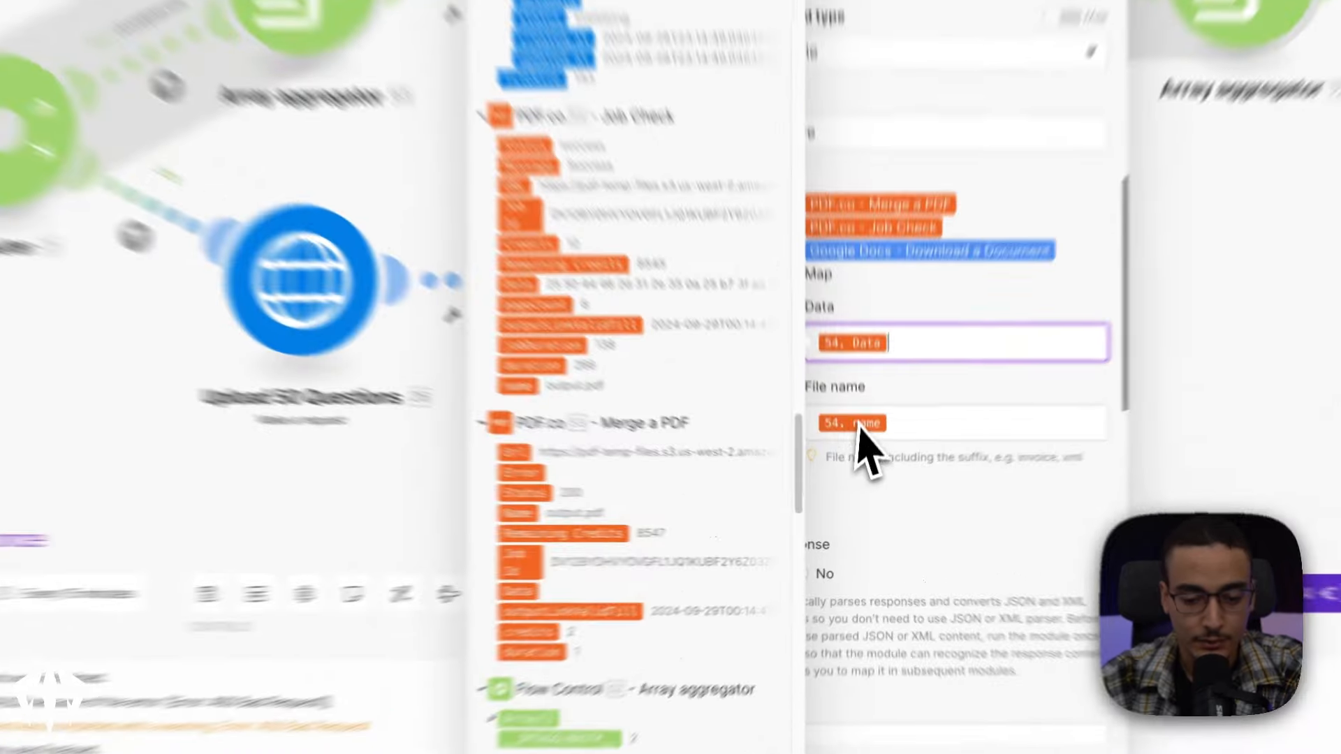
{"action": "left_click", "coordinate": [858, 458]}
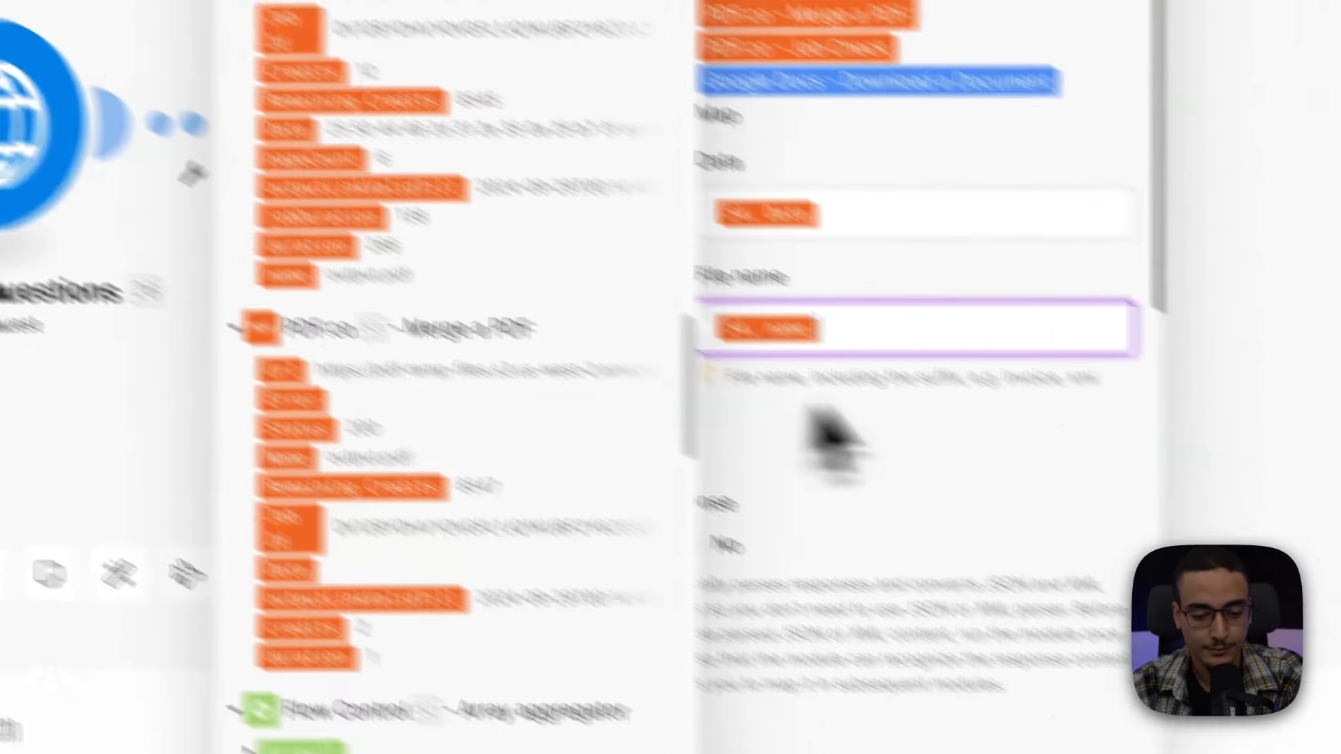
{"action": "scroll", "coordinate": [1008, 471], "scroll_direction": "down", "scroll_amount": 12}
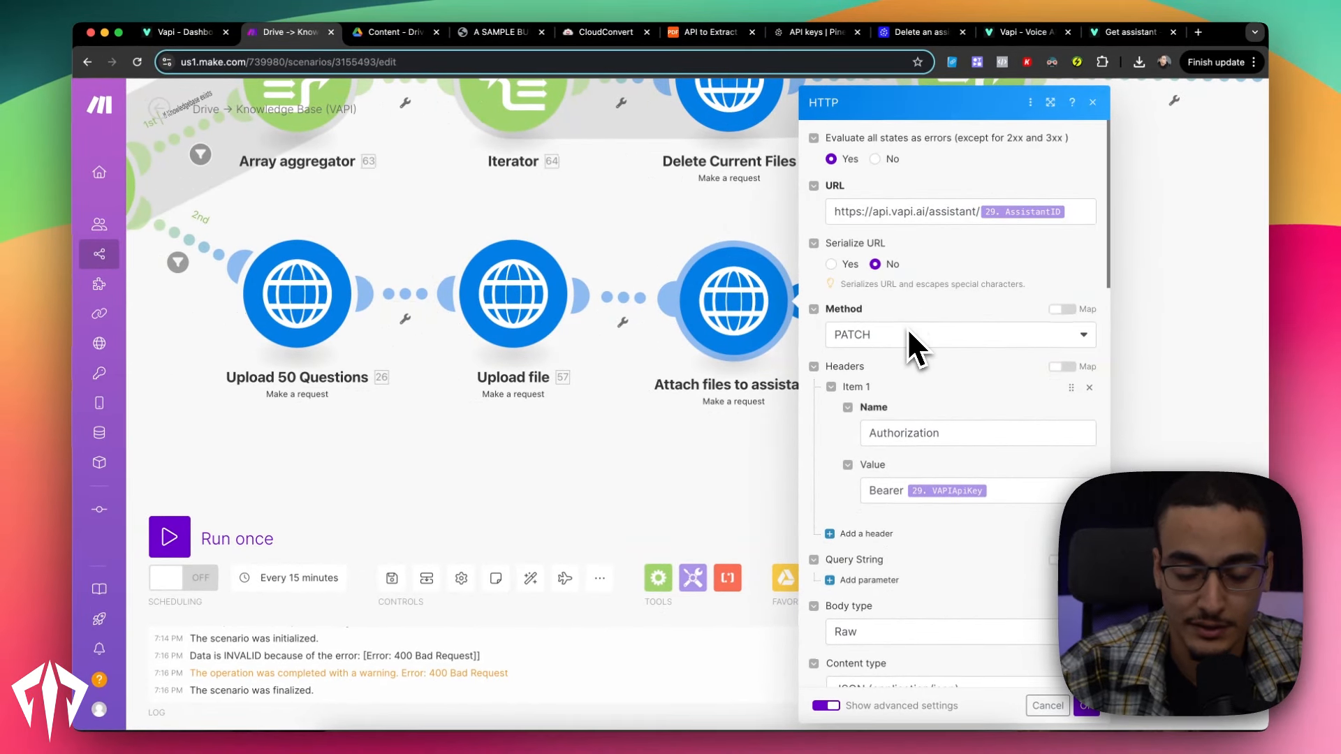
Review the Attach files to assistant module's assistant URL and the method options around PATCH, keeping PATCH selected
{"action": "scroll", "coordinate": [909, 334], "scroll_direction": "down", "scroll_amount": 5}
{"action": "scroll", "coordinate": [909, 333], "scroll_direction": "up", "scroll_amount": 5}
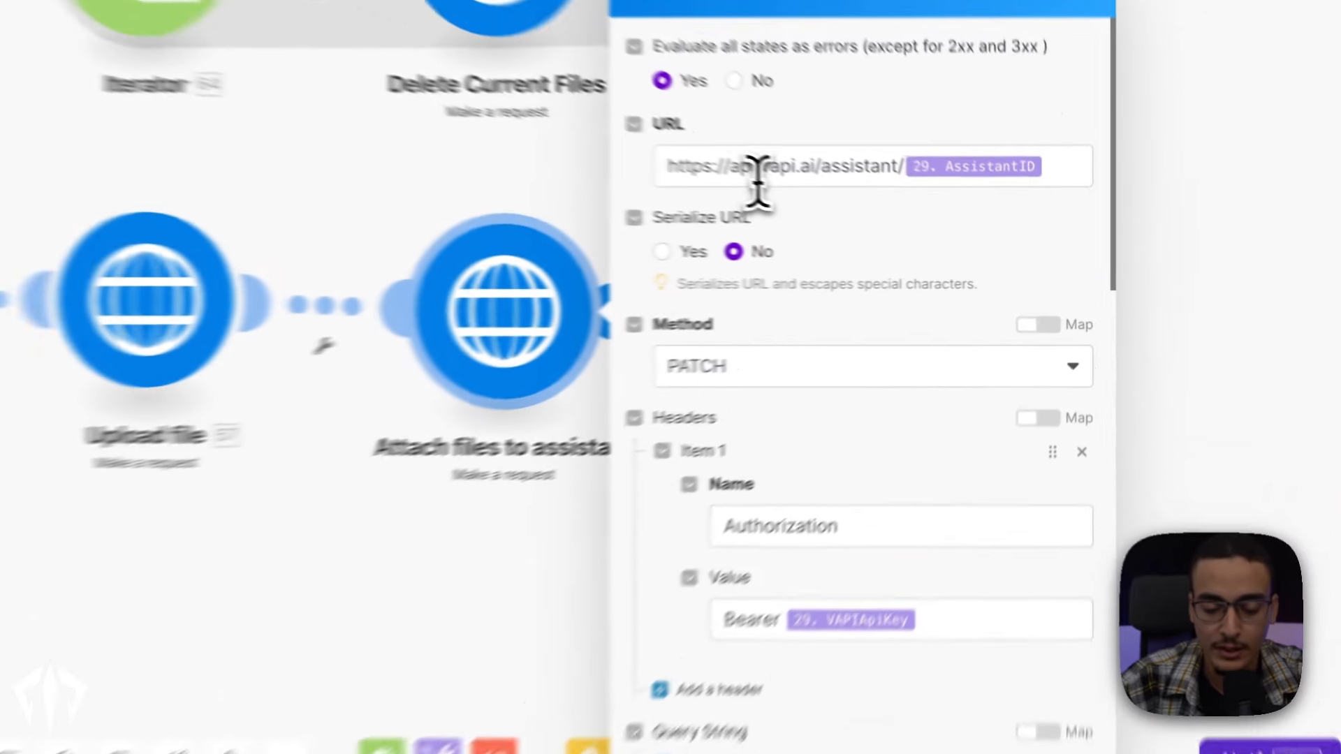
{"action": "left_click", "coordinate": [886, 213]}
{"action": "left_click", "coordinate": [681, 384]}
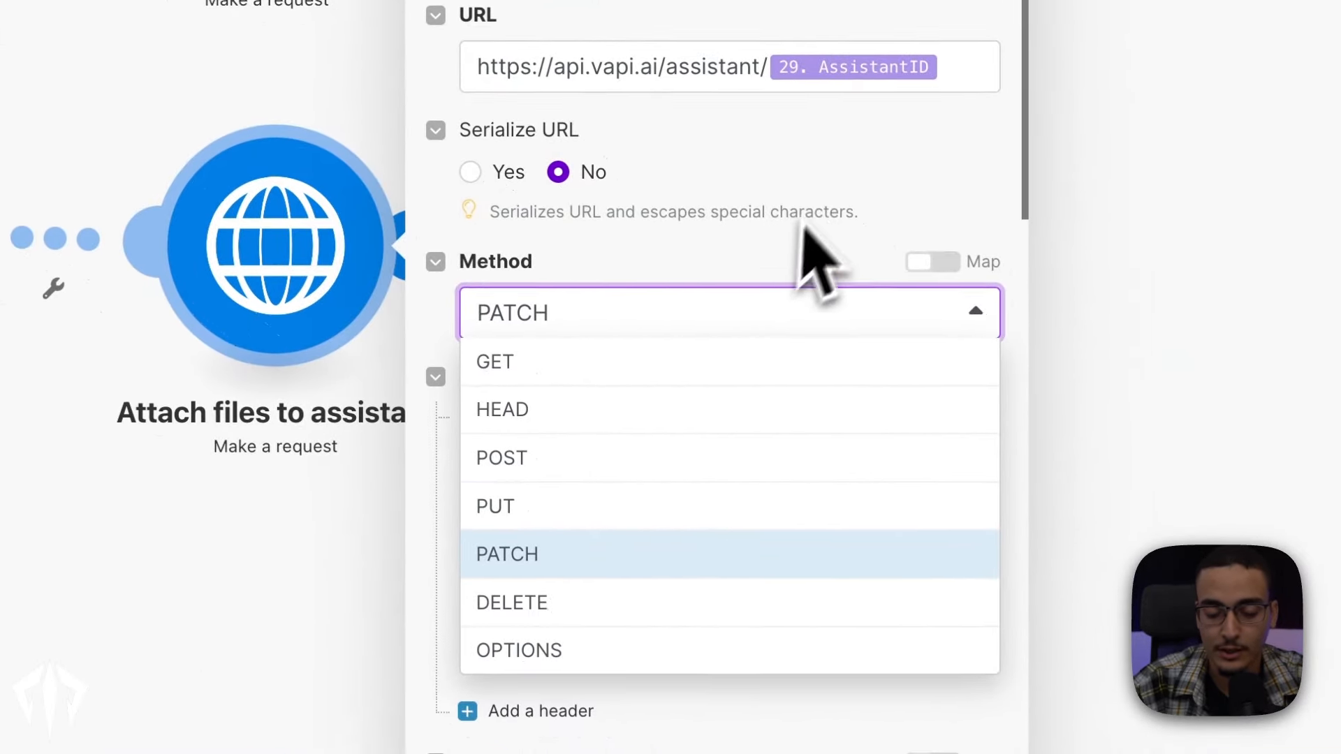
{"action": "left_click", "coordinate": [917, 268]}
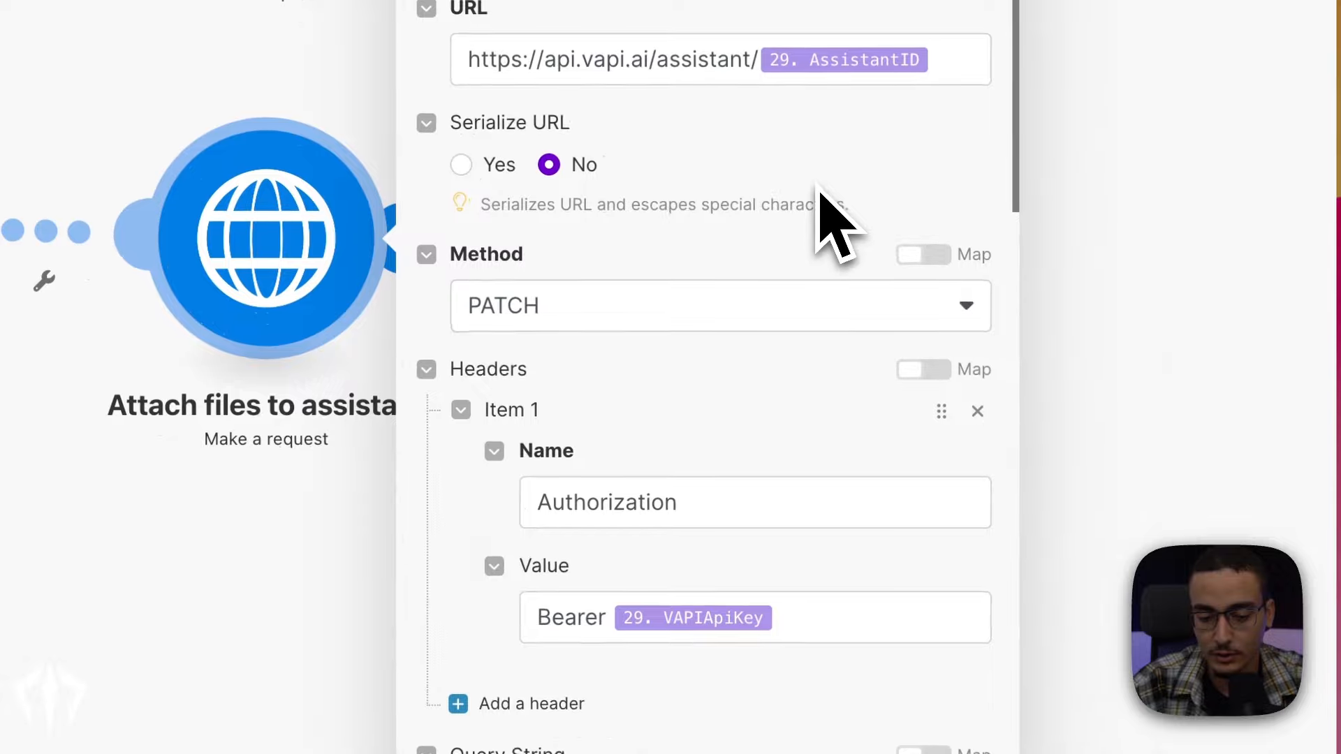
{"action": "left_click", "coordinate": [675, 305]}
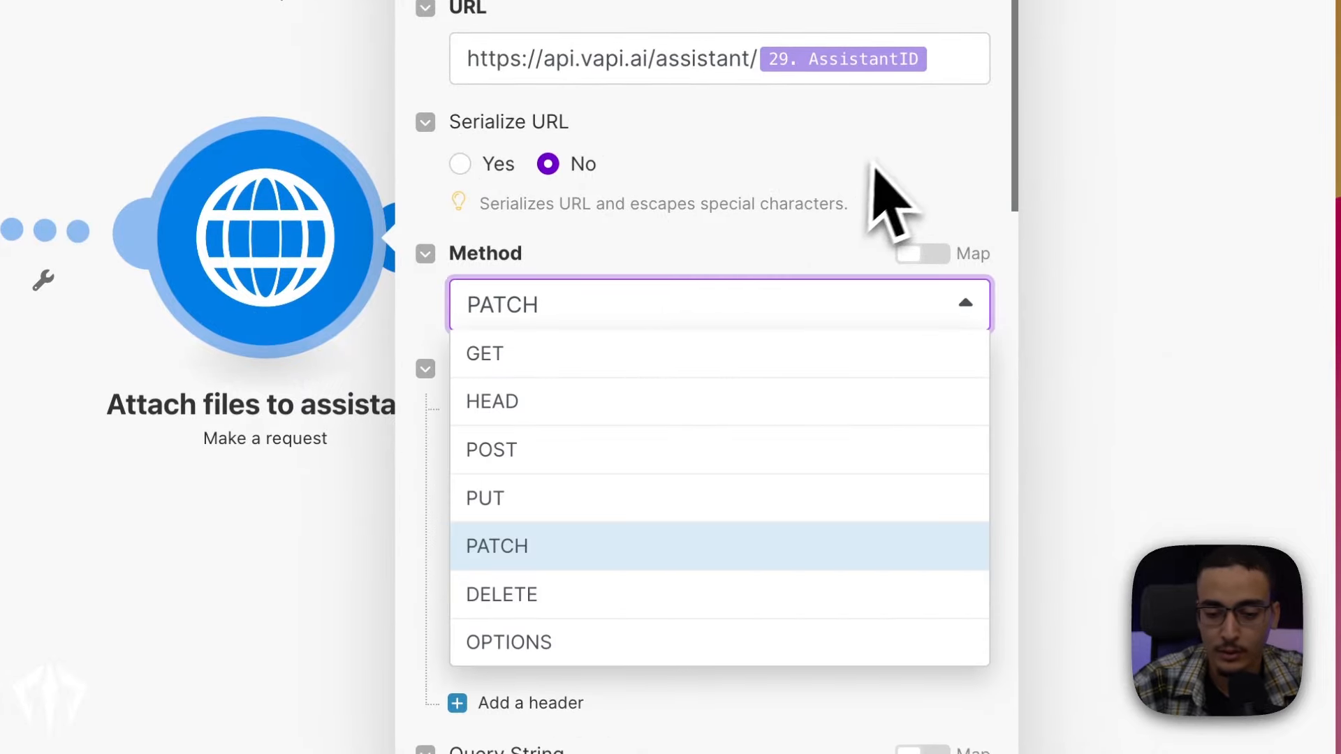
{"action": "left_click", "coordinate": [881, 183]}
Review the Attach files to assistant module's Authorization header, body type and content type
{"action": "scroll", "coordinate": [664, 644], "scroll_direction": "down", "scroll_amount": 5}
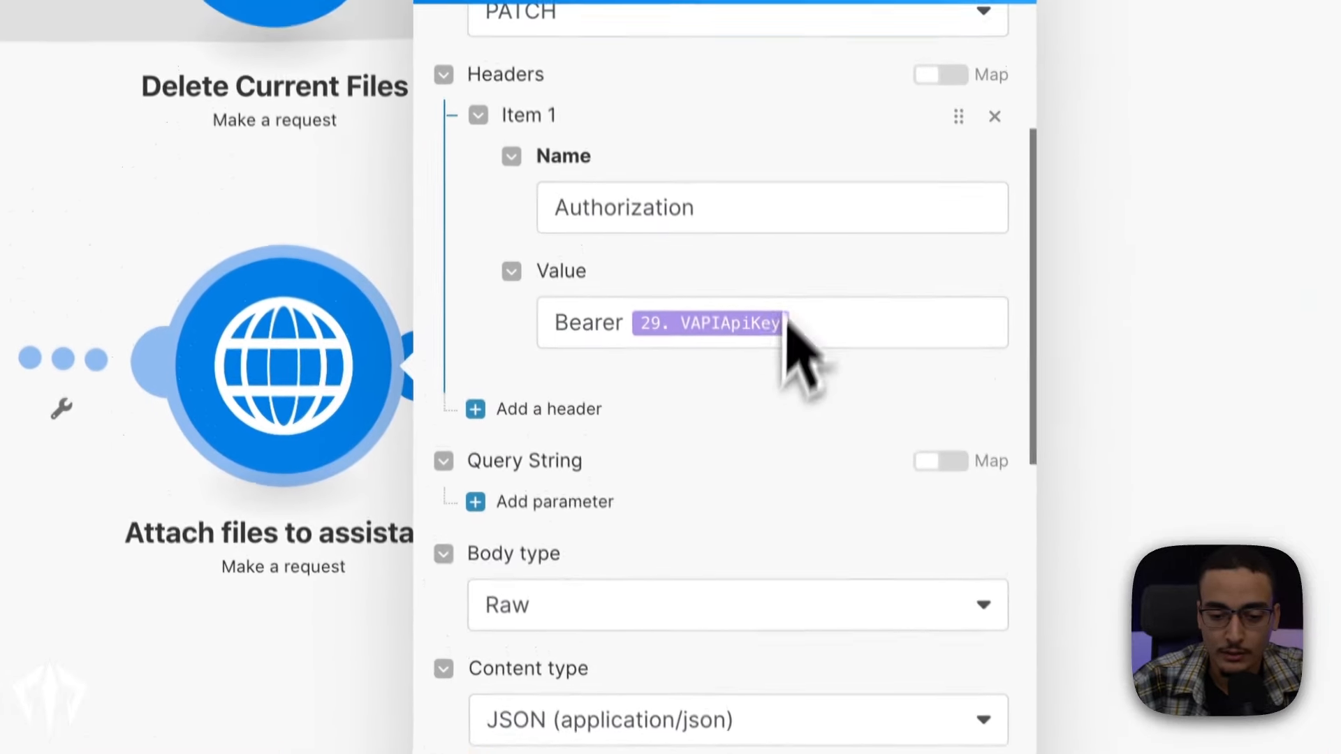
{"action": "scroll", "coordinate": [783, 280], "scroll_direction": "down", "scroll_amount": 3}
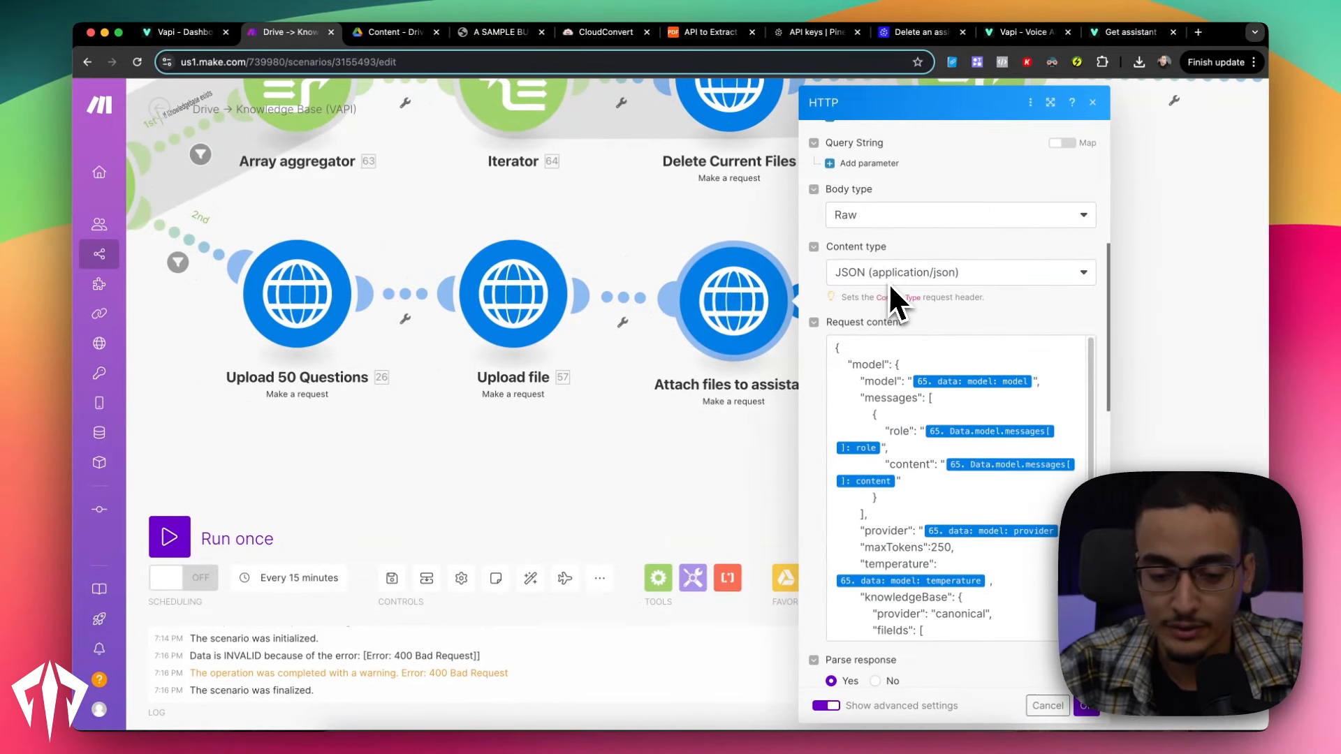
{"action": "scroll", "coordinate": [890, 282], "scroll_direction": "down", "scroll_amount": 3}
{"action": "scroll", "coordinate": [964, 204], "scroll_direction": "down", "scroll_amount": 1}
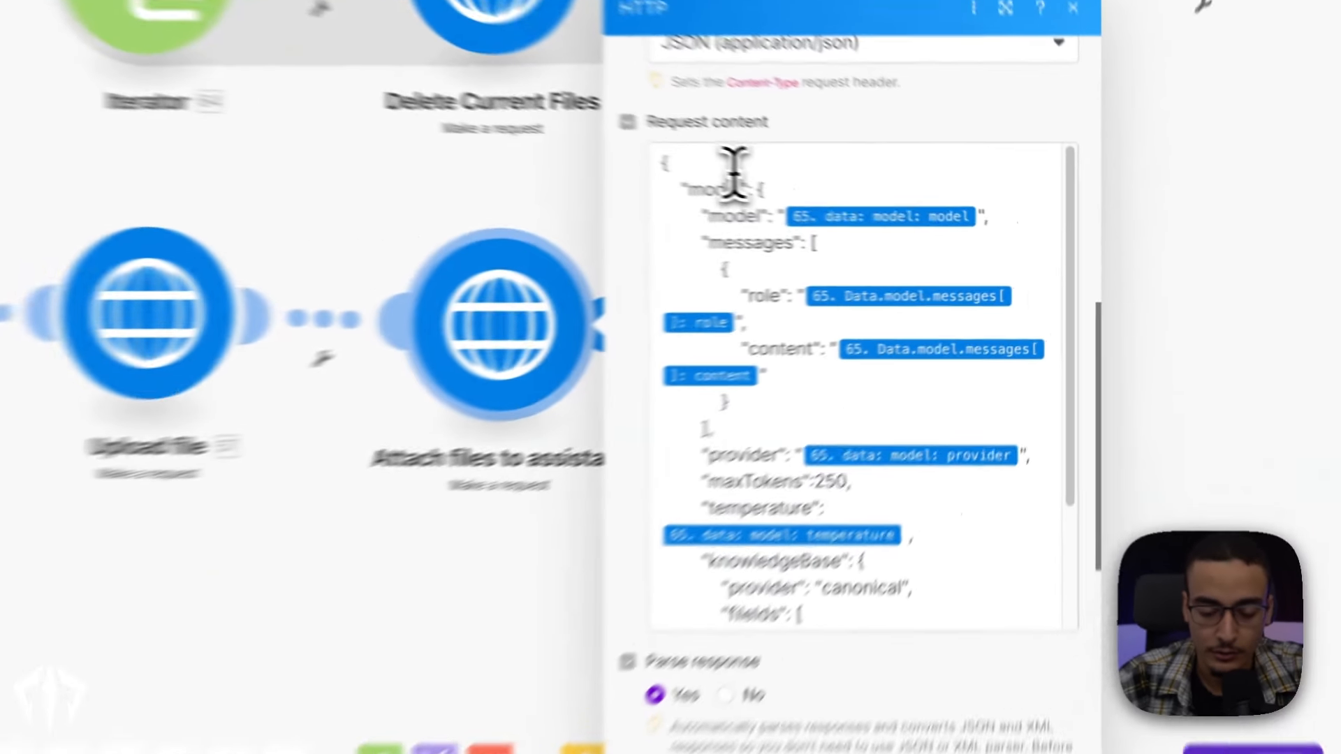
Examine the request content's model fields and the knowledgeBase fileIds mapped from both upload modules, and confirm the Attach files to assistant settings
{"action": "left_click_drag", "start_coordinate": [835, 199], "coordinate": [952, 419]}
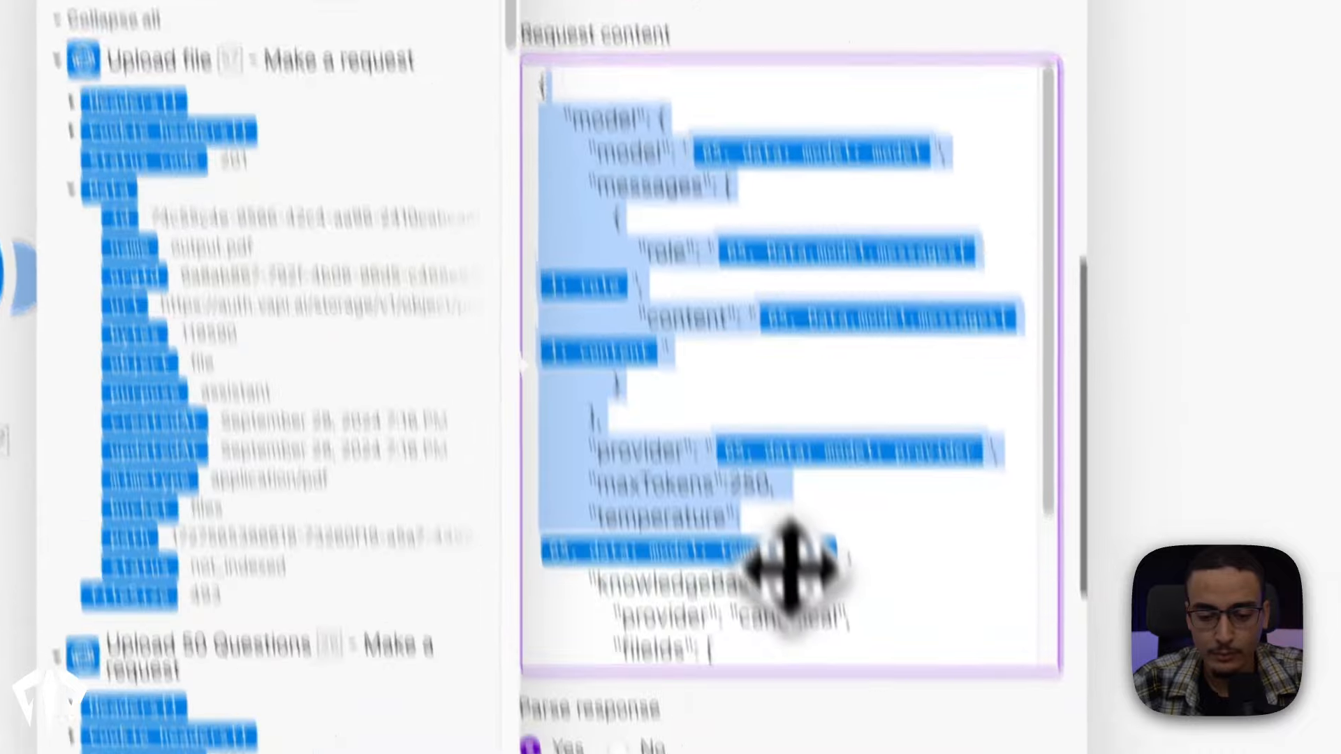
{"action": "left_click", "coordinate": [720, 377]}
{"action": "scroll", "coordinate": [720, 381], "scroll_direction": "down", "scroll_amount": 3}
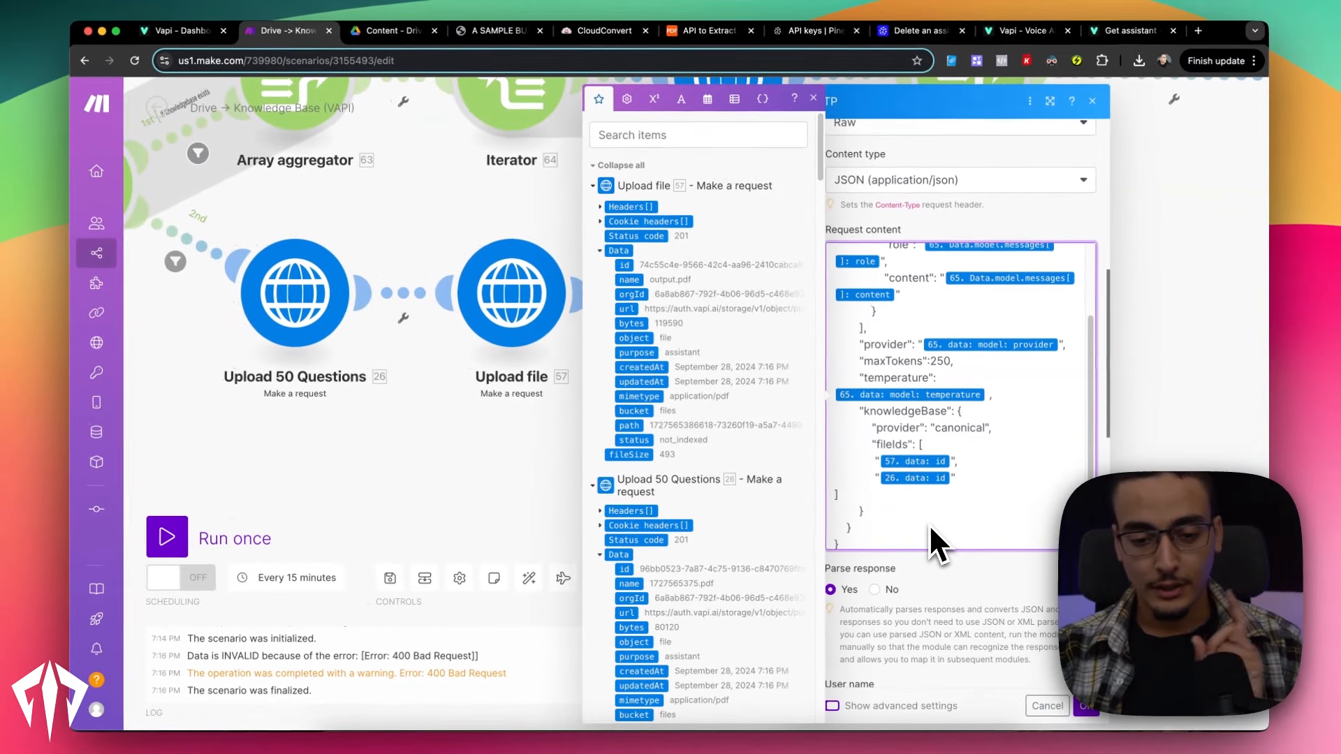
{"action": "scroll", "coordinate": [957, 279], "scroll_direction": "up", "scroll_amount": 2}
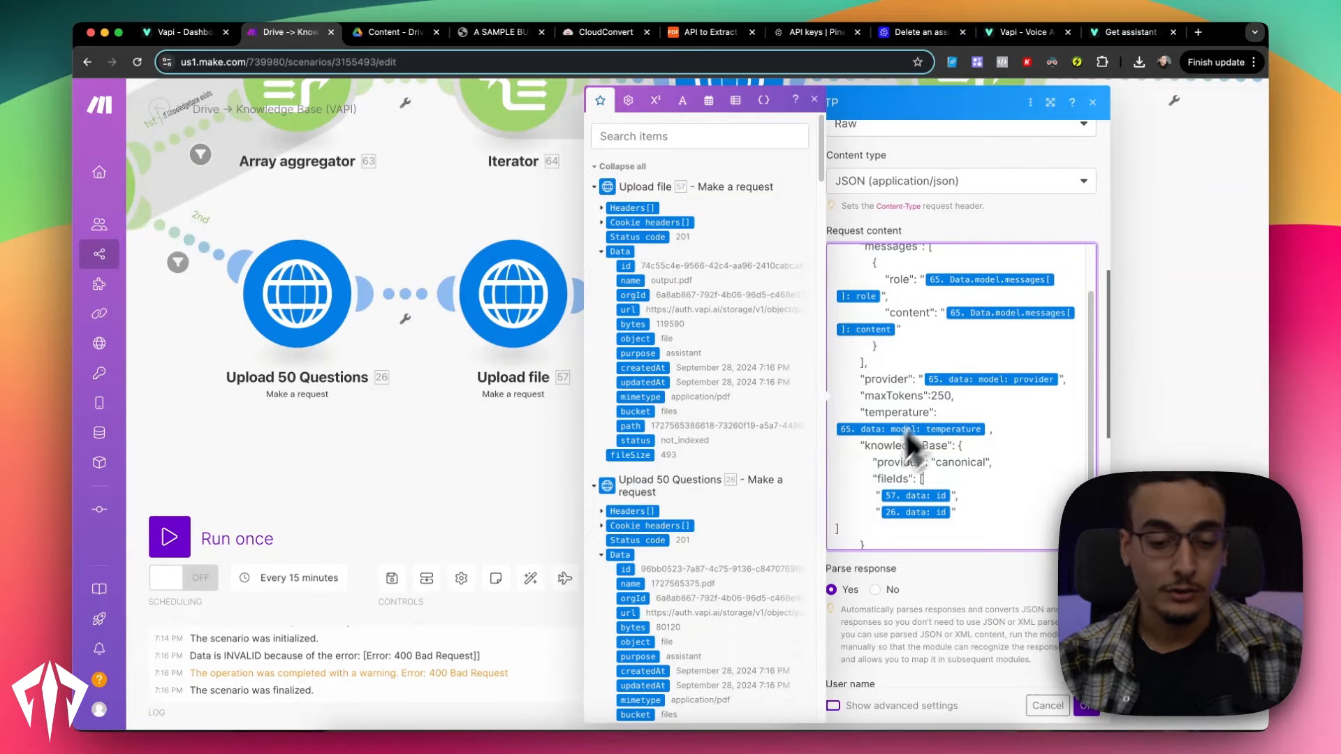
{"action": "scroll", "coordinate": [884, 454], "scroll_direction": "down", "scroll_amount": 2}
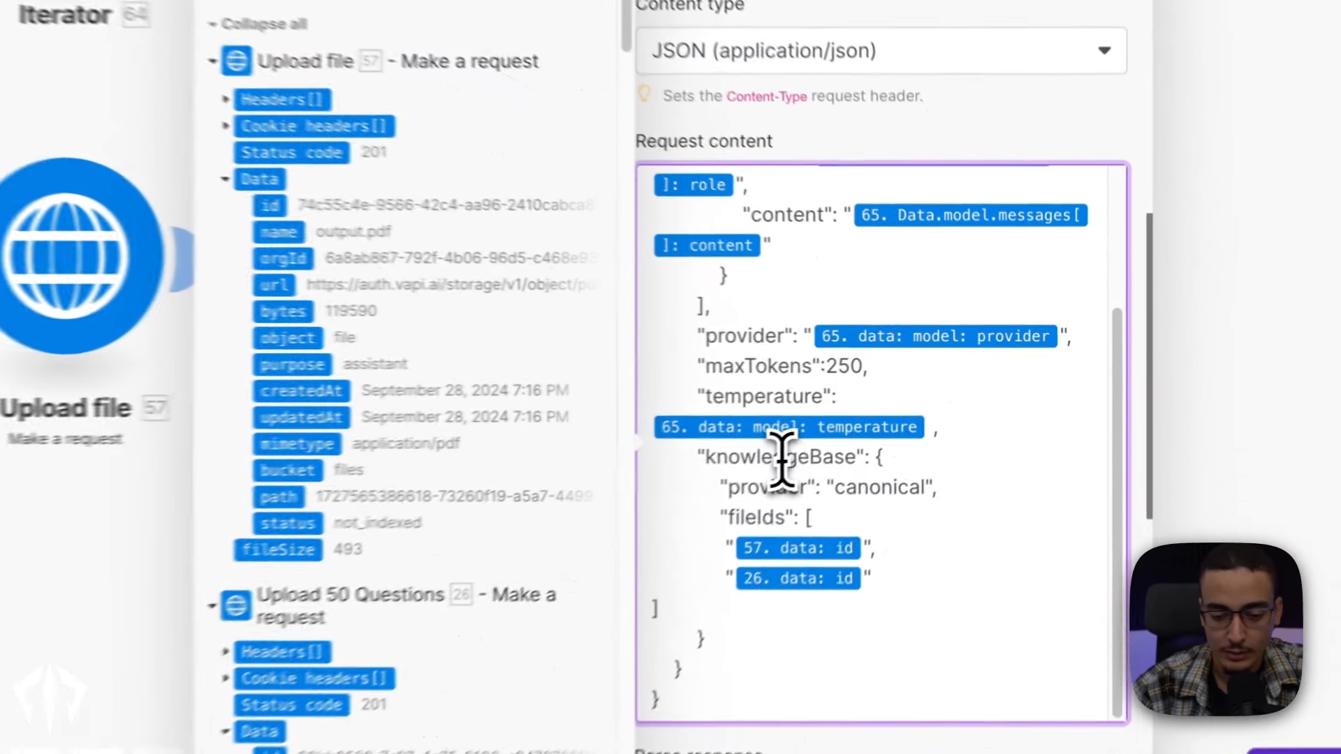
{"action": "double_click", "coordinate": [906, 405]}
{"action": "left_click", "coordinate": [726, 535]}
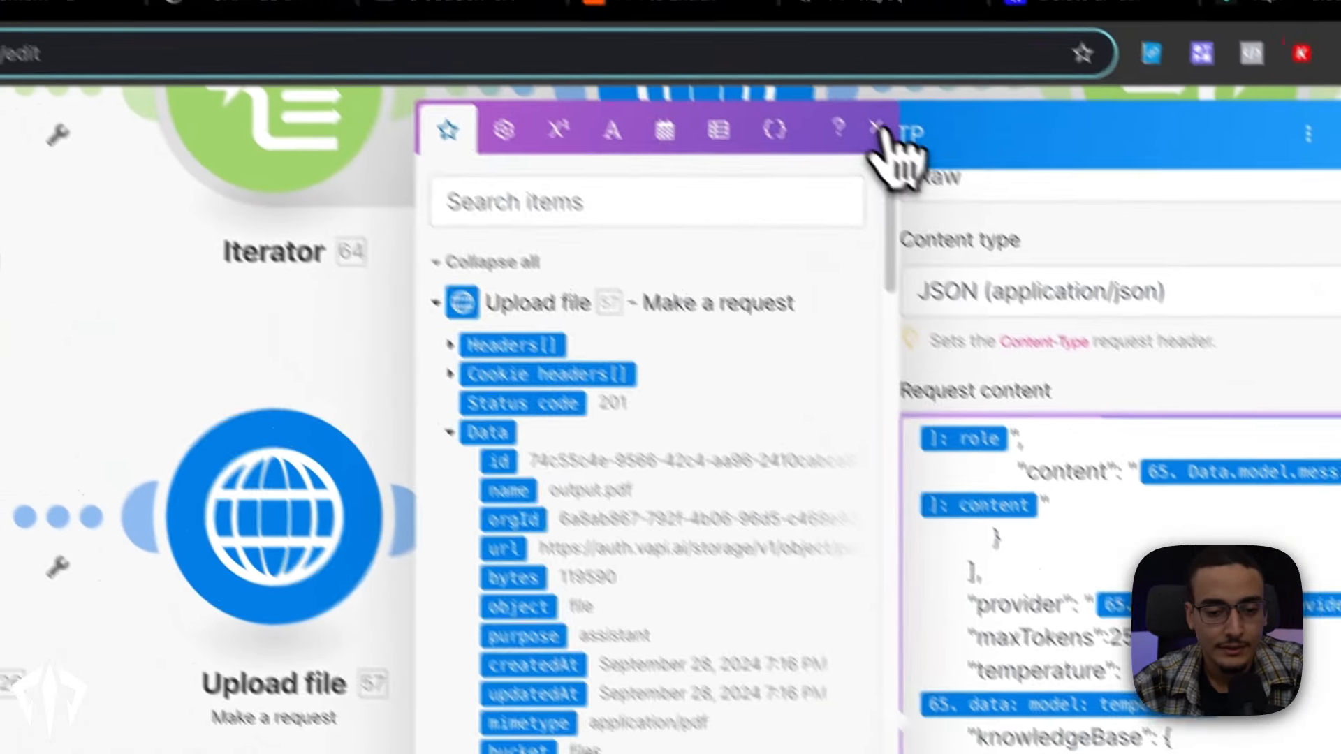
{"action": "left_click", "coordinate": [876, 128]}
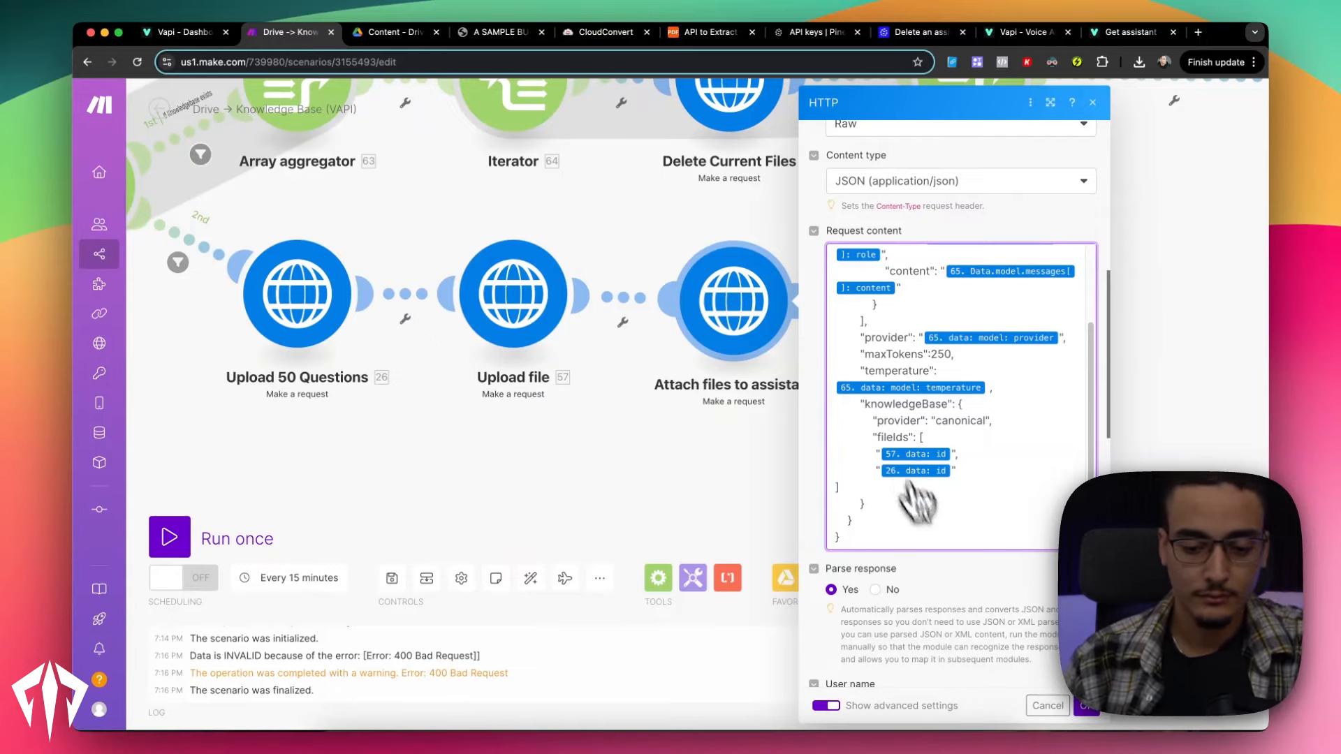
{"action": "left_click", "coordinate": [1085, 720]}
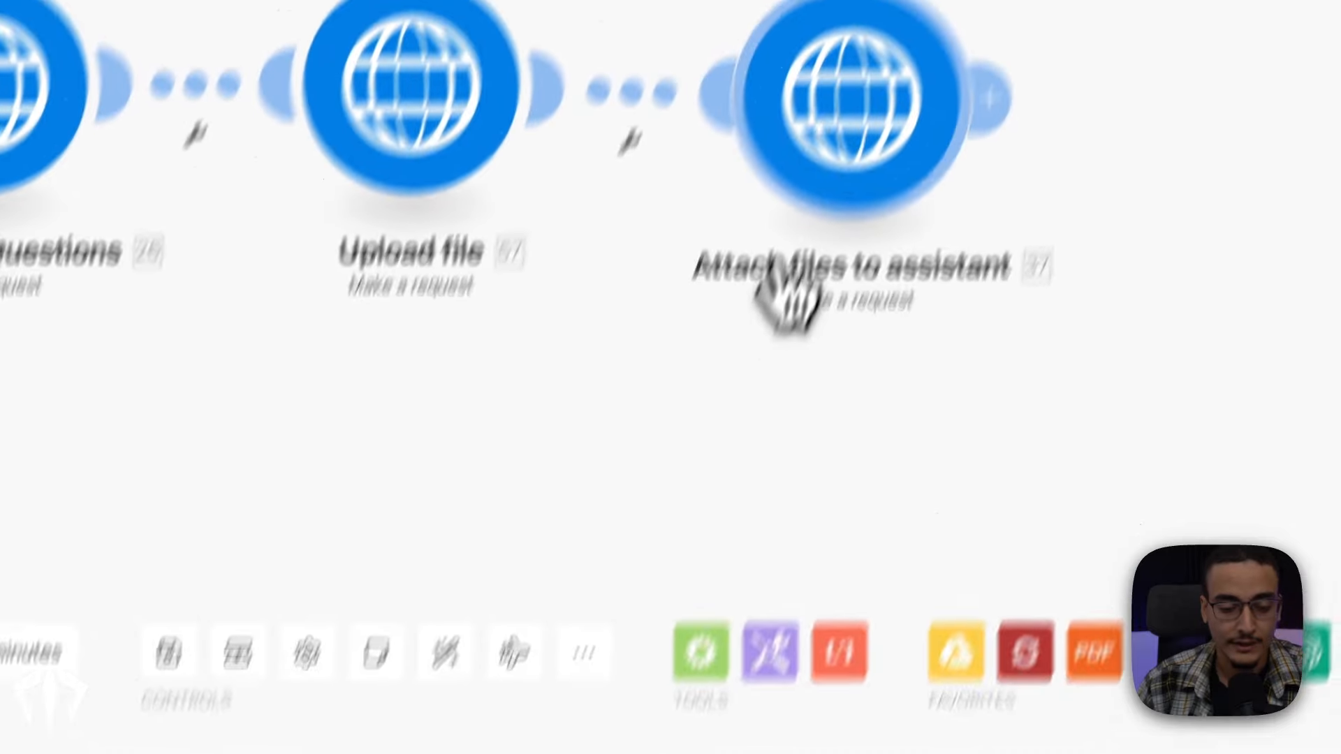
Review the source module, aggregated fields and Group by setting of the Array aggregator on the If Knowledgebase exists route, and close it
{"action": "left_click", "coordinate": [729, 287]}
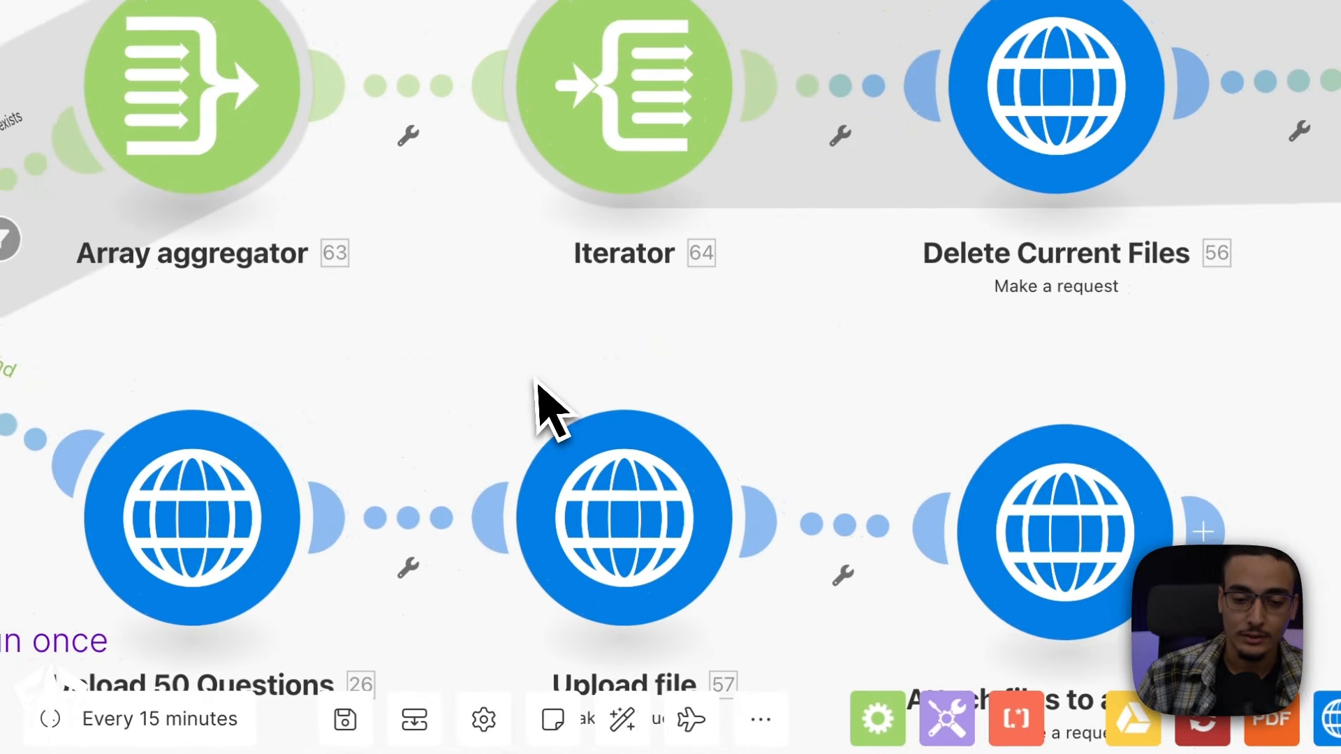
{"action": "left_click_drag", "start_coordinate": [524, 375], "coordinate": [566, 375]}
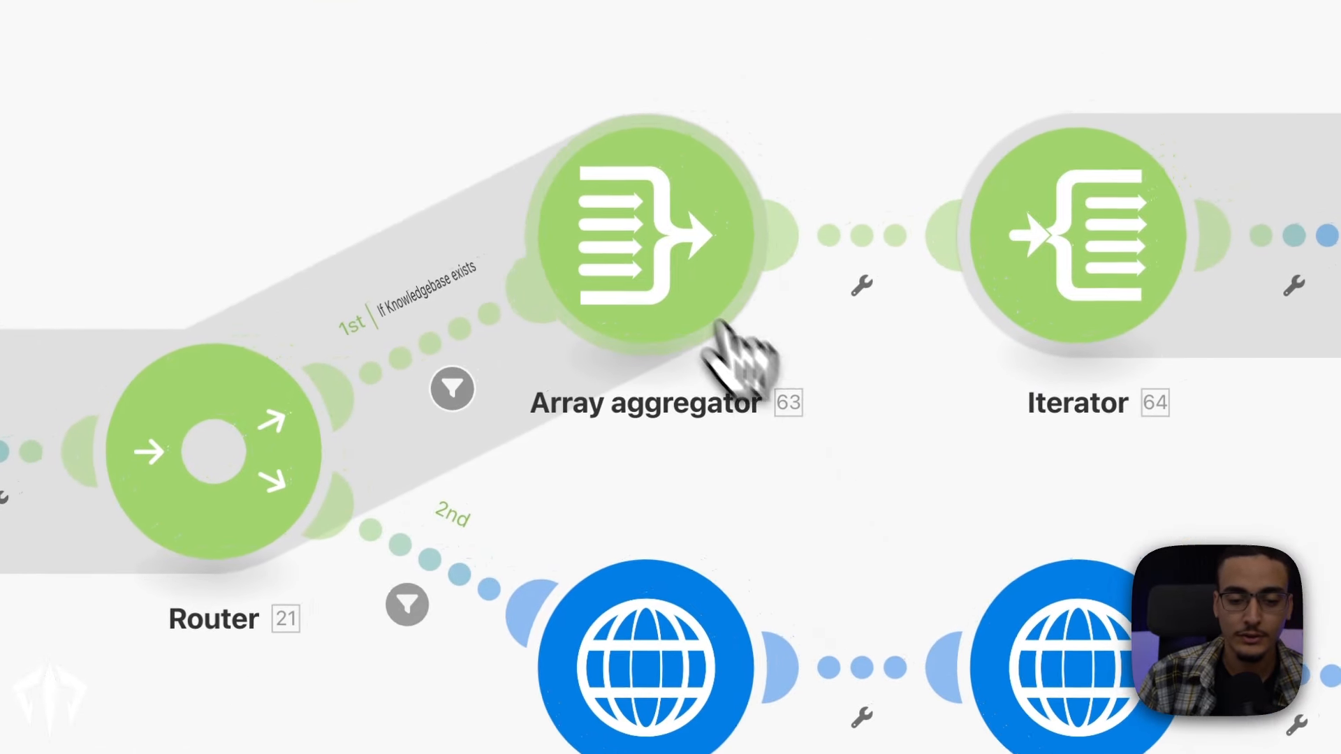
{"action": "left_click", "coordinate": [520, 143]}
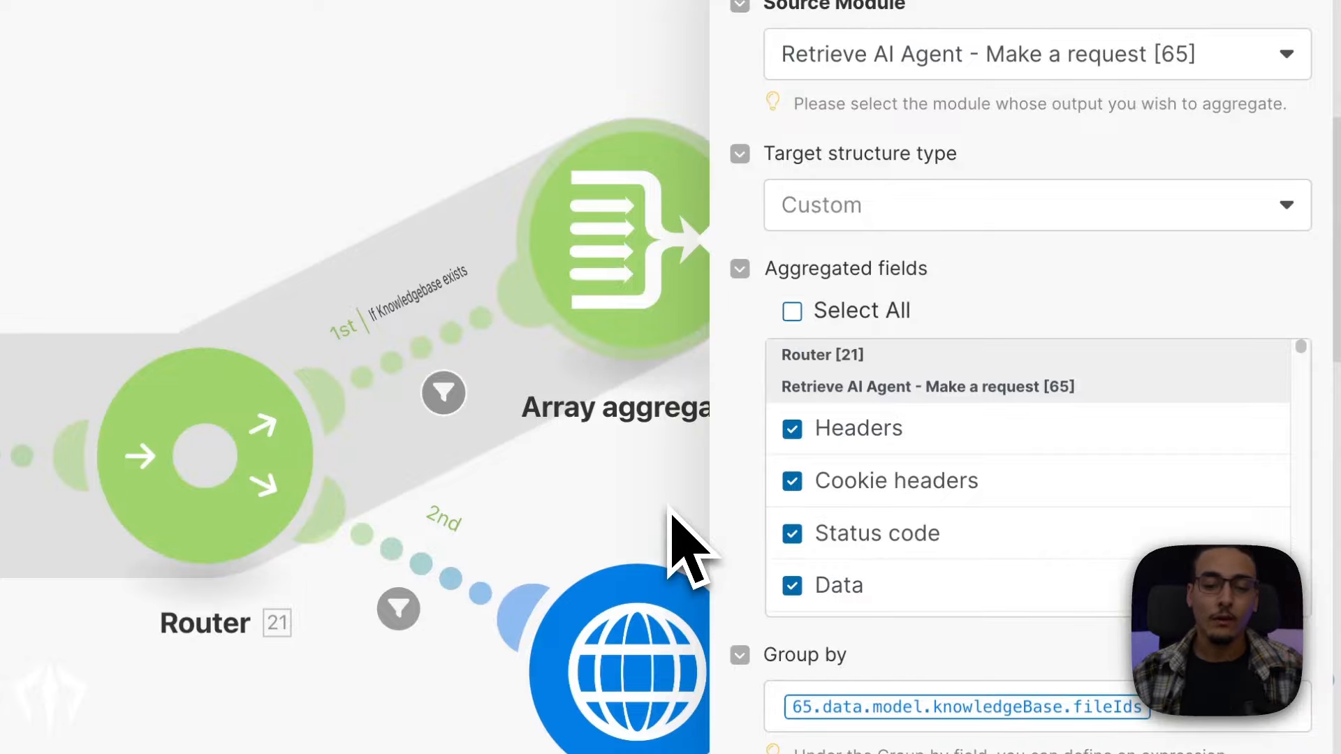
{"action": "left_click", "coordinate": [669, 504]}
{"action": "left_click_drag", "start_coordinate": [914, 502], "coordinate": [311, 417]}
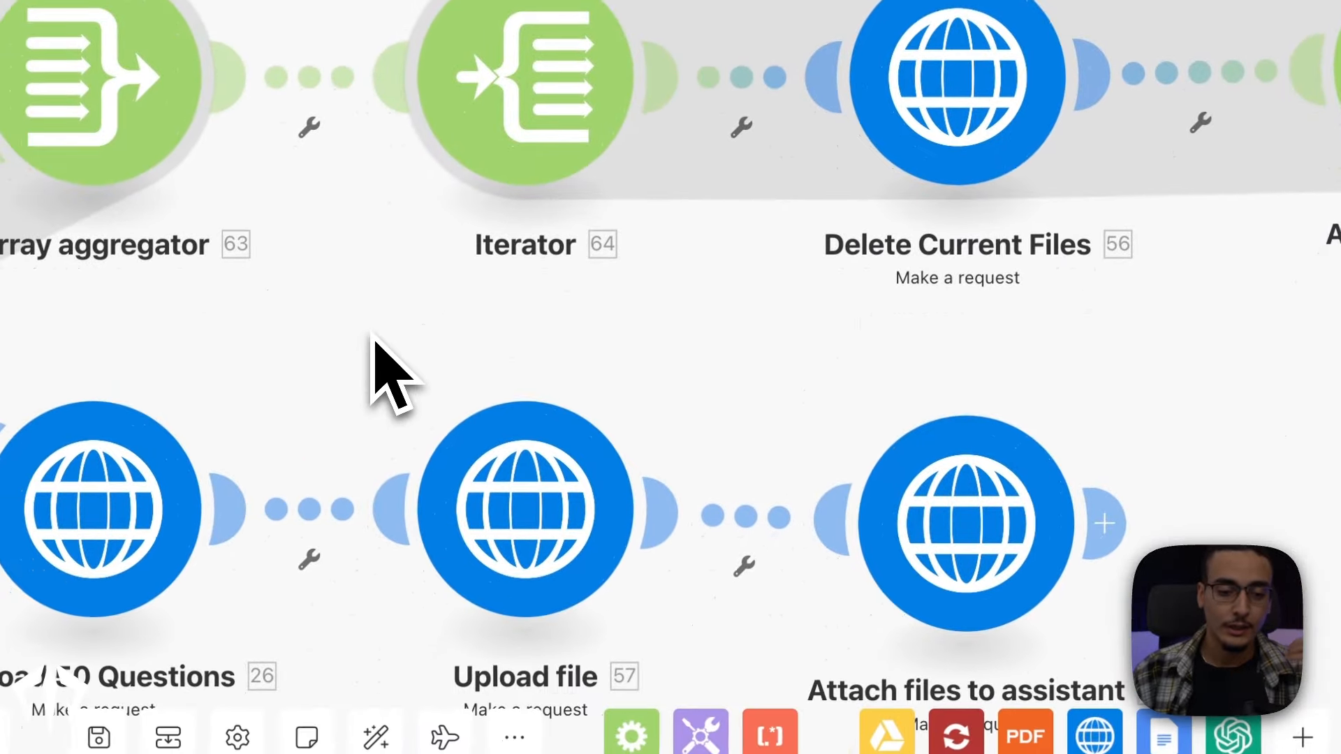
{"action": "left_click_drag", "start_coordinate": [1047, 426], "coordinate": [960, 413]}
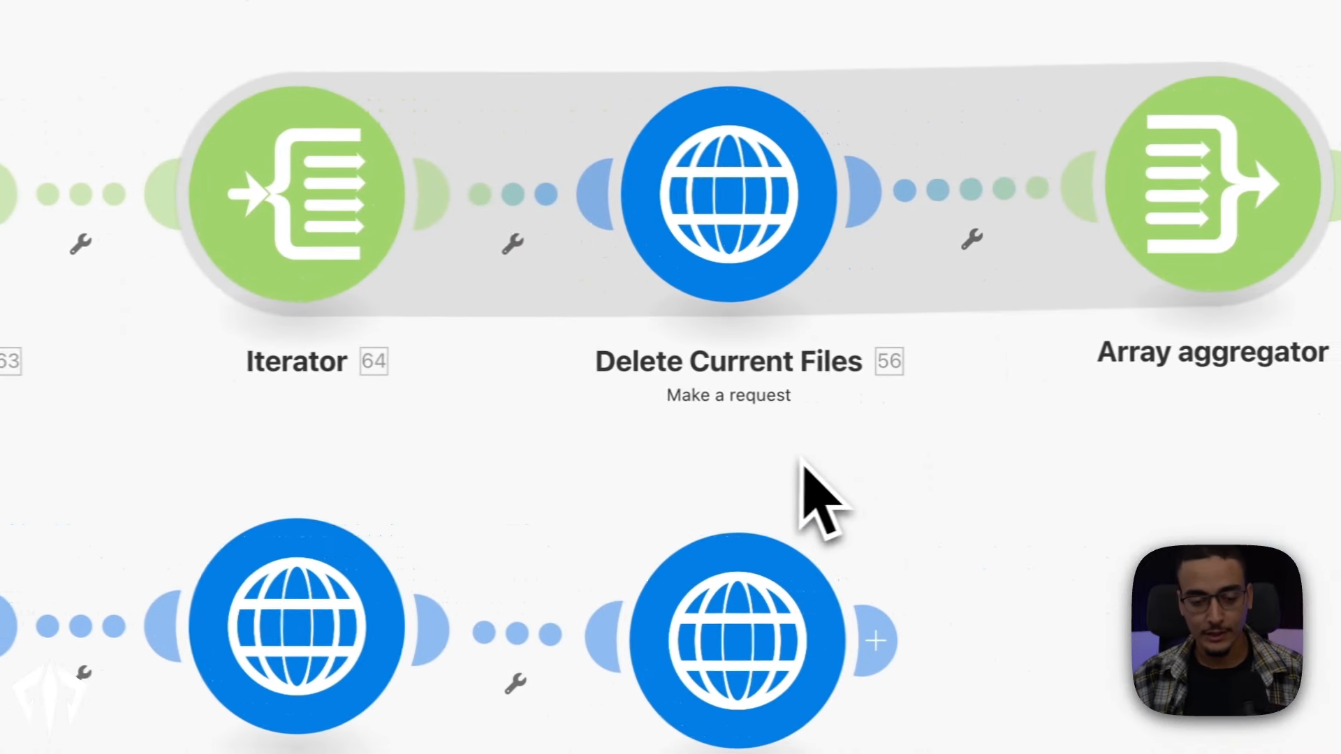
Open the Delete Current Files module and inspect its file URL mapping against the Iterator's Value output
{"action": "left_click", "coordinate": [1287, 278]}
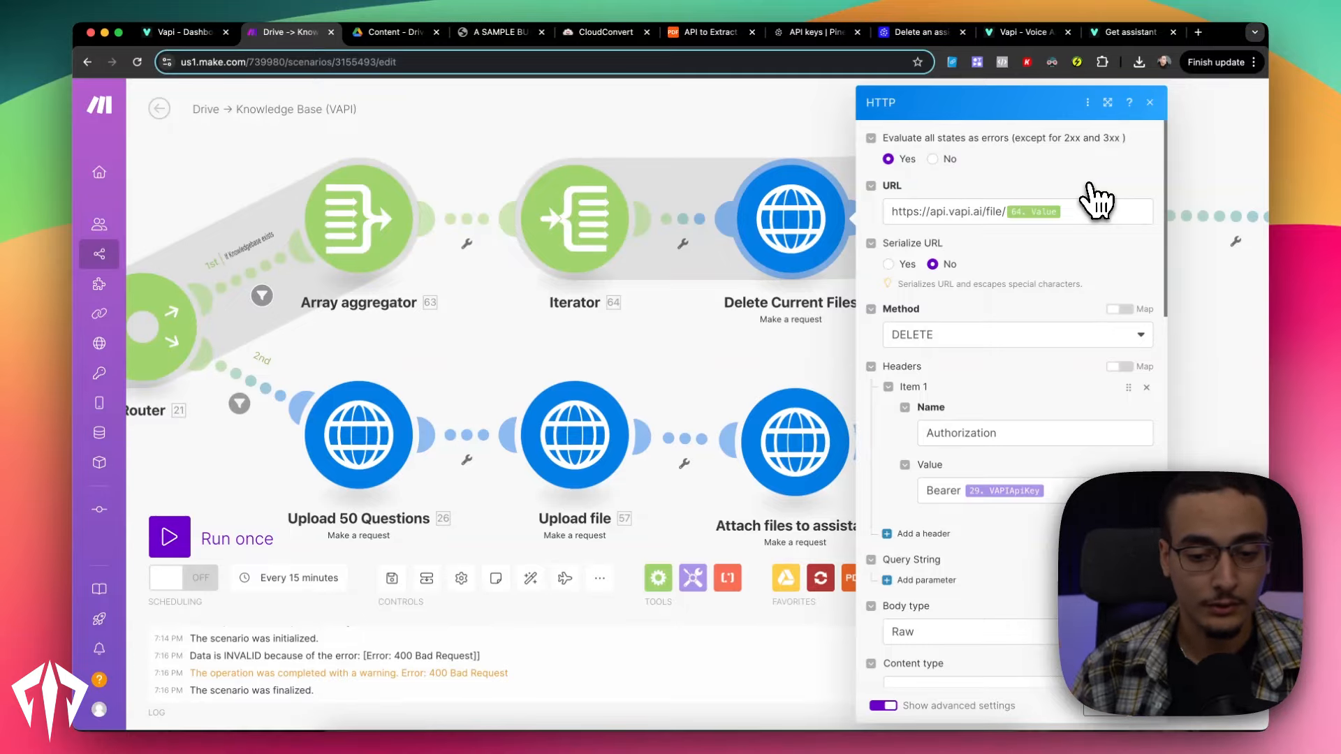
{"action": "scroll", "coordinate": [999, 365], "scroll_direction": "down", "scroll_amount": 2}
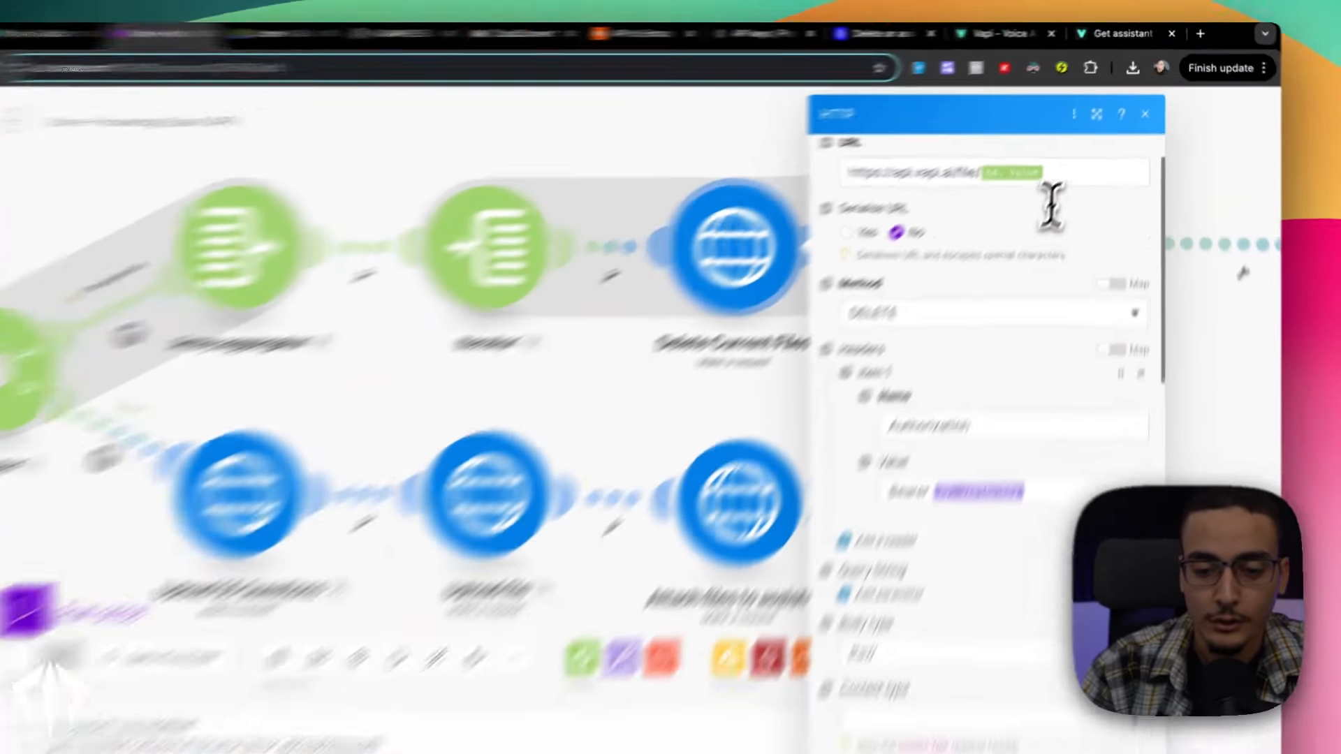
{"action": "left_click", "coordinate": [1032, 155]}
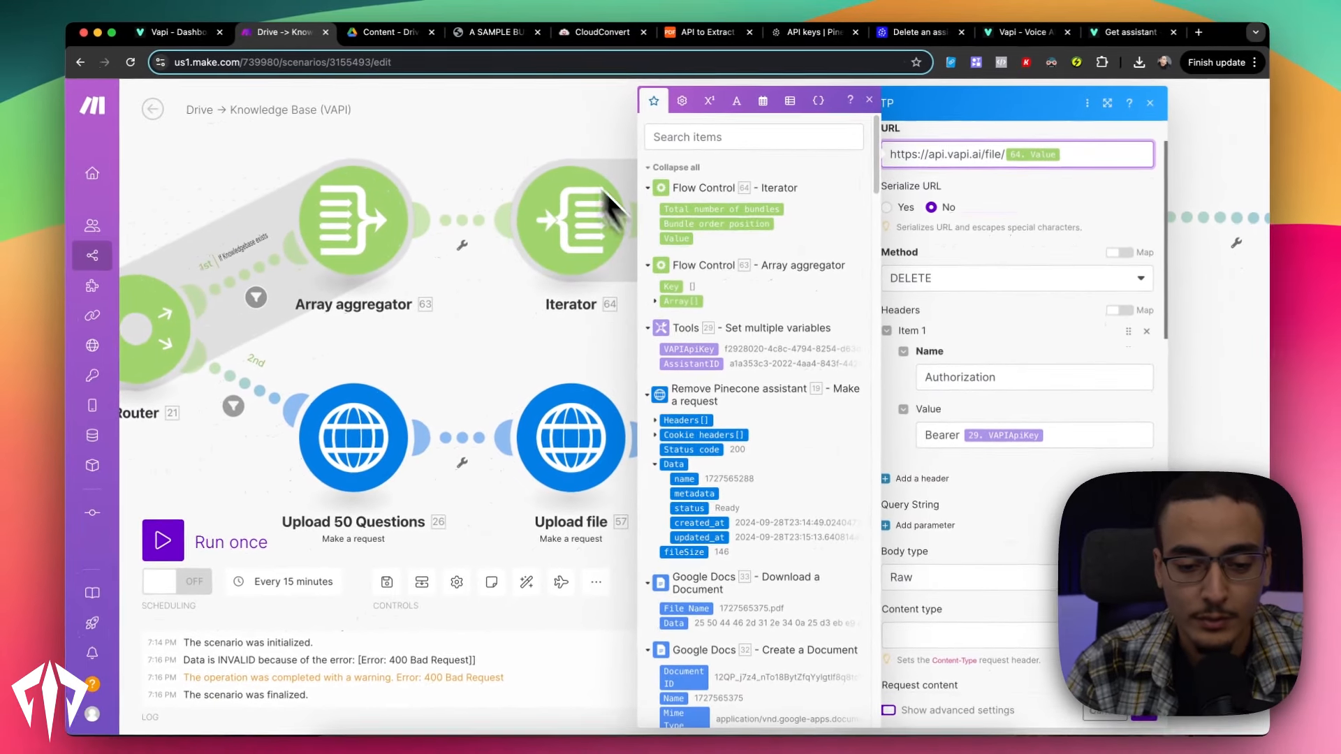
{"action": "scroll", "coordinate": [959, 236], "scroll_direction": "up", "scroll_amount": 2}
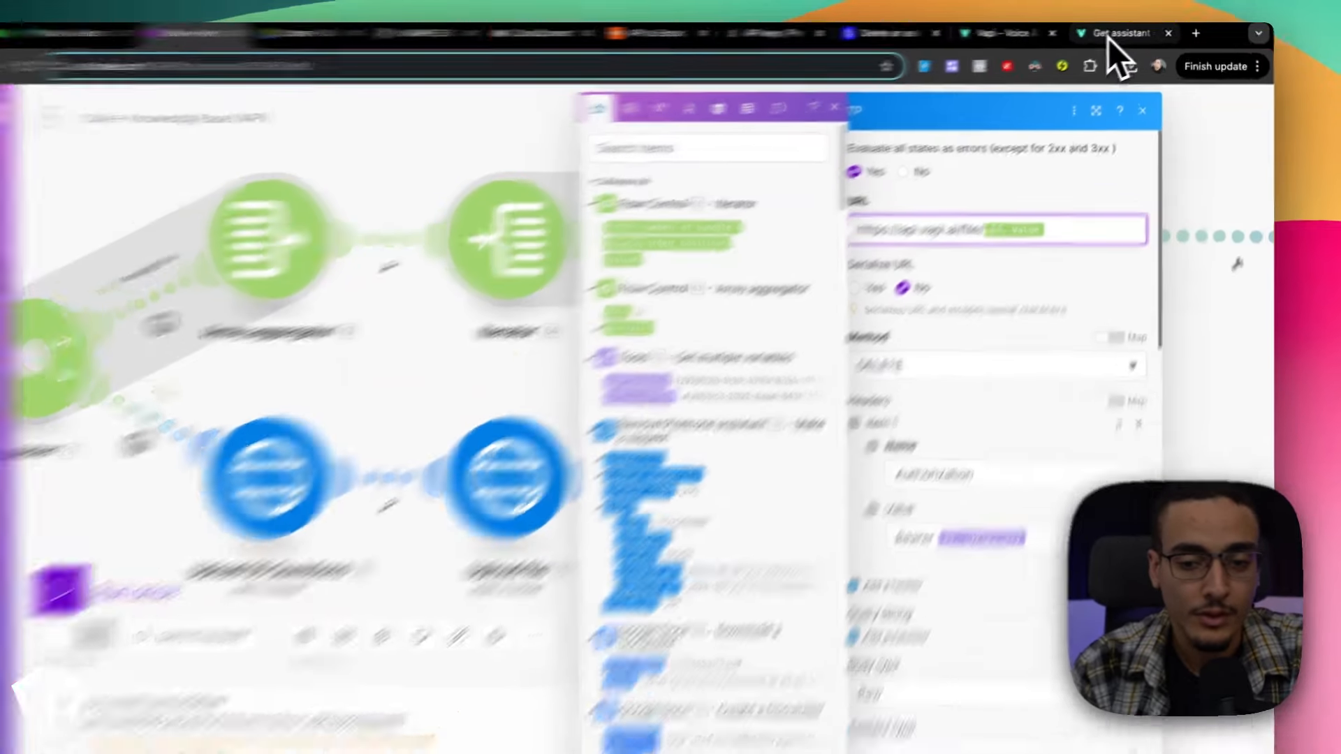
Look up the Delete file endpoint in the Vapi API reference and compare it with the Delete Current Files module's URL, method and headers
{"action": "left_click", "coordinate": [1121, 33]}
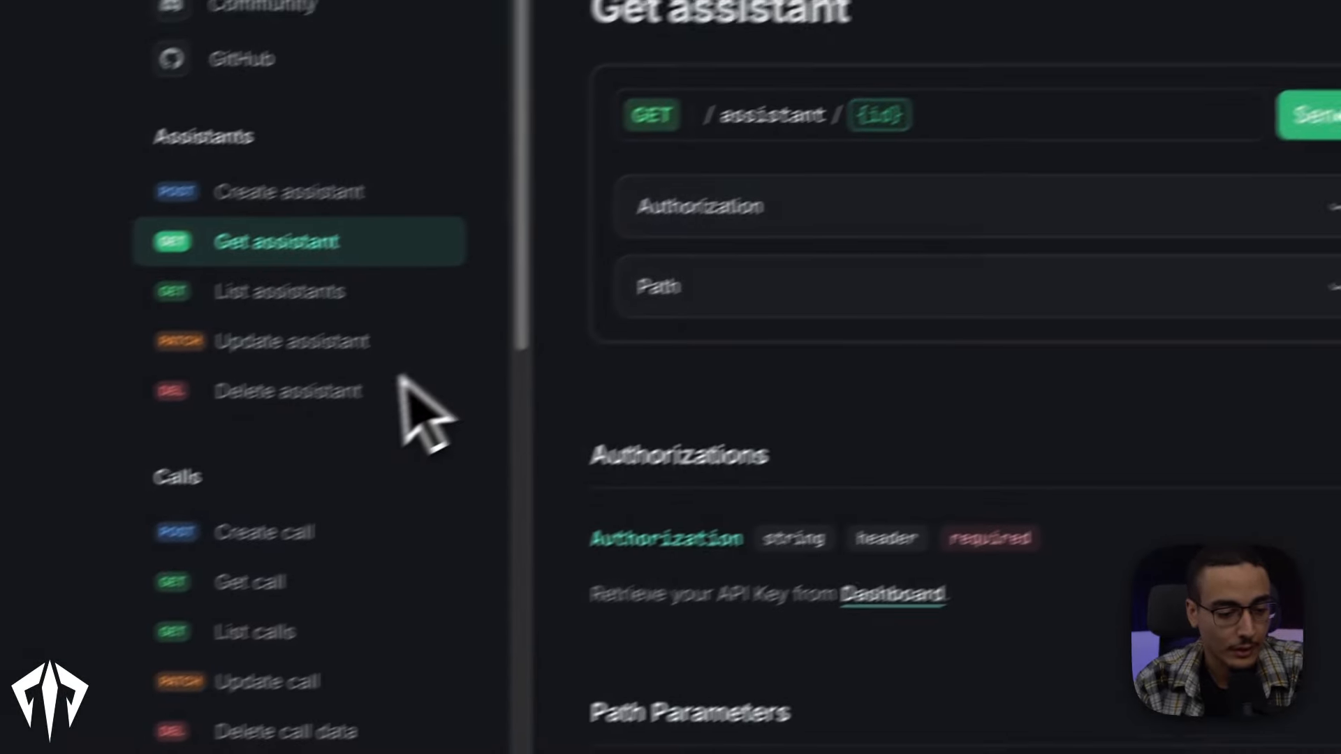
{"action": "scroll", "coordinate": [403, 546], "scroll_direction": "down", "scroll_amount": 10}
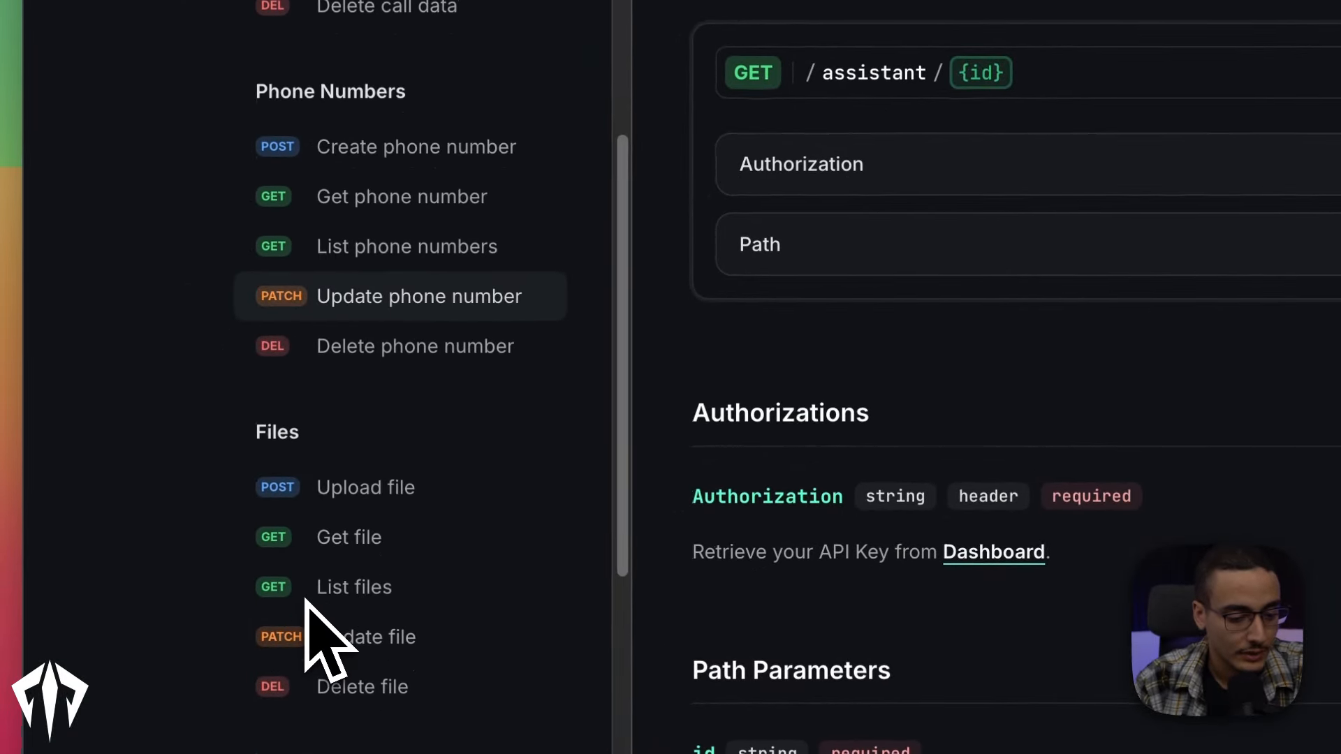
{"action": "left_click", "coordinate": [370, 567]}
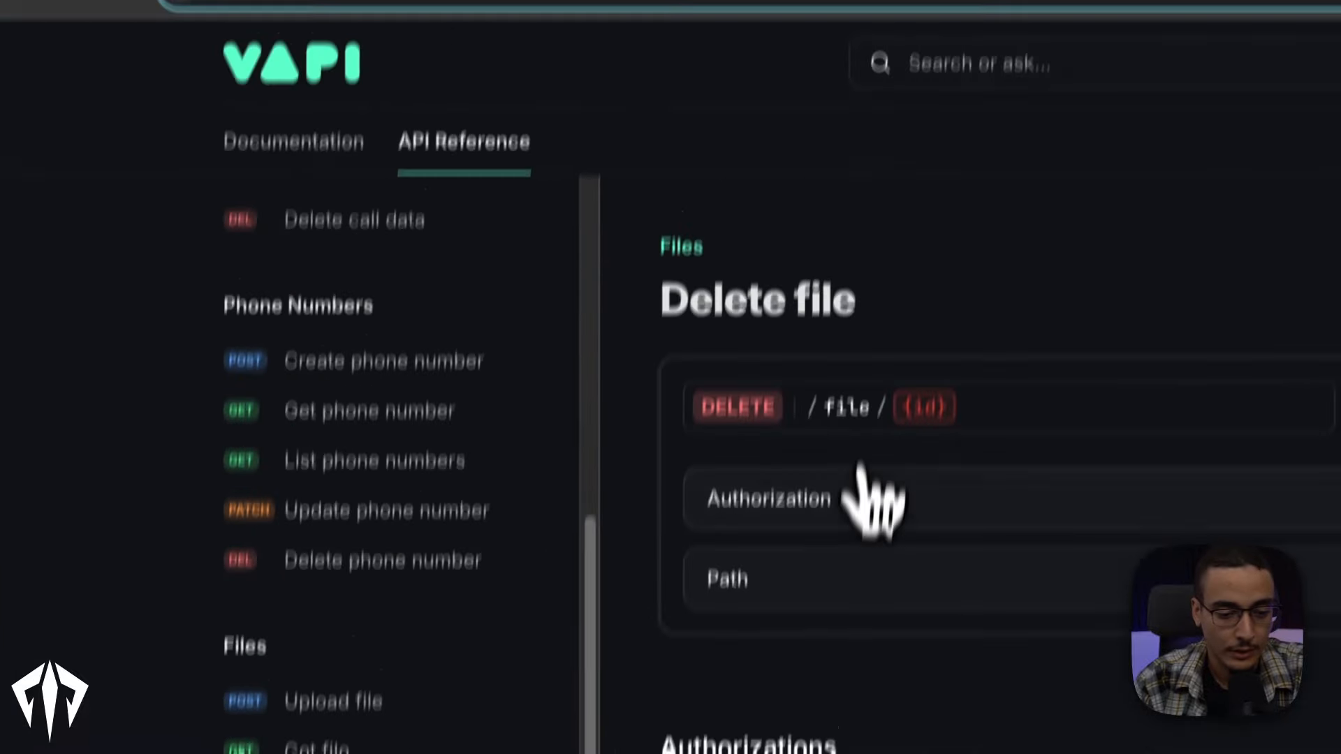
{"action": "left_click", "coordinate": [416, 13]}
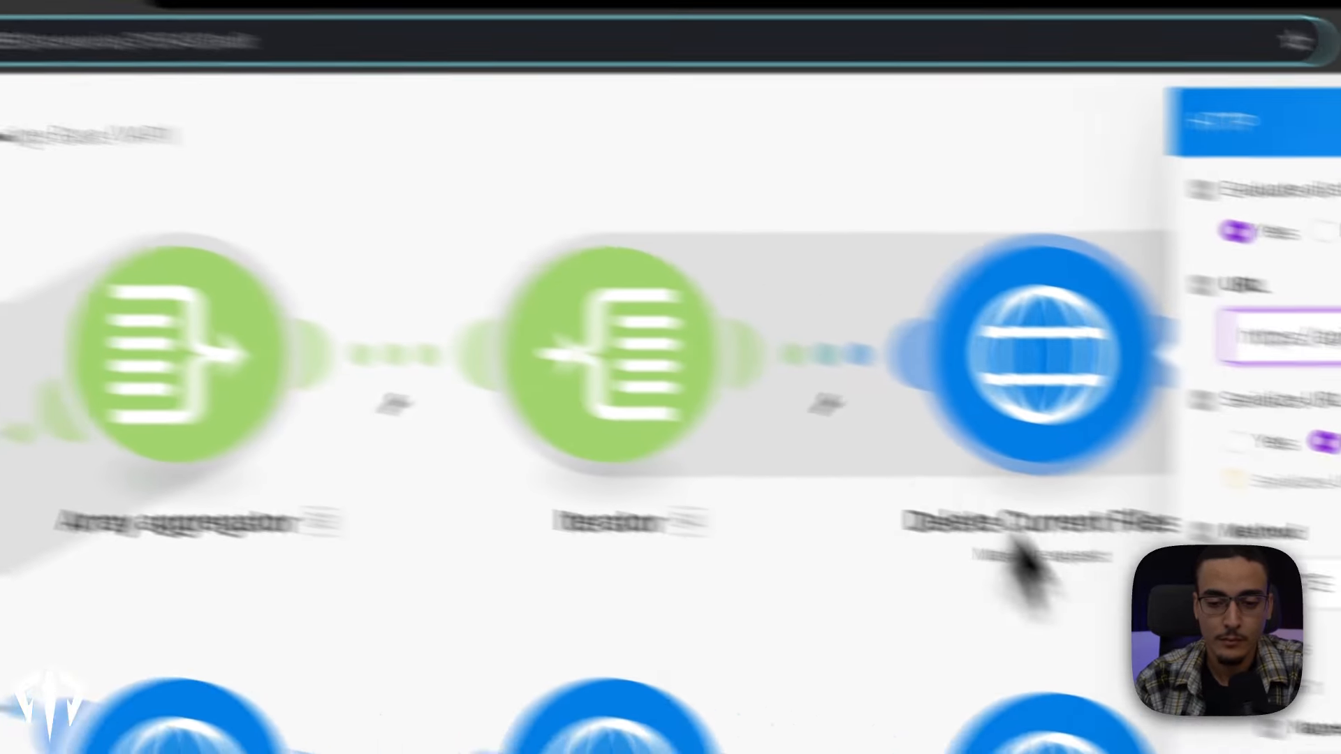
{"action": "scroll", "coordinate": [688, 593], "scroll_direction": "down", "scroll_amount": 5}
{"action": "scroll", "coordinate": [673, 569], "scroll_direction": "up", "scroll_amount": 6}
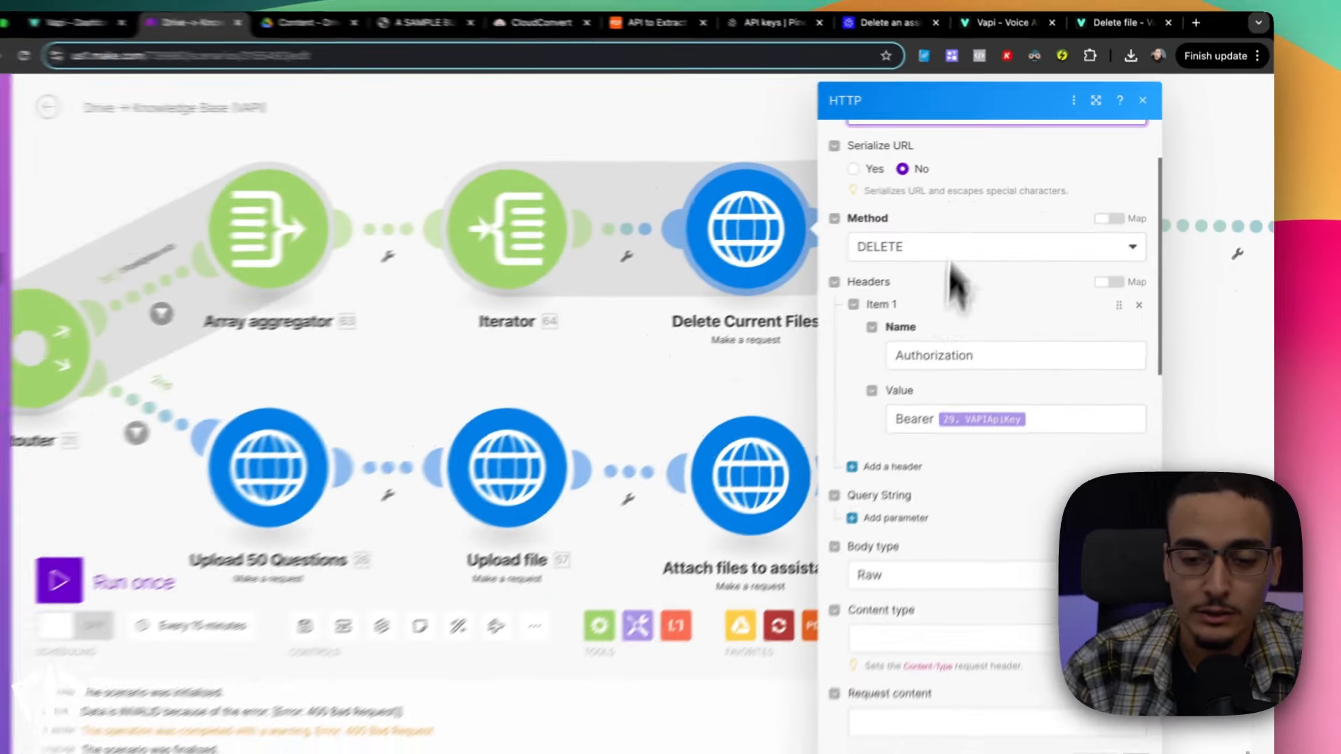
{"action": "scroll", "coordinate": [953, 268], "scroll_direction": "up", "scroll_amount": 2}
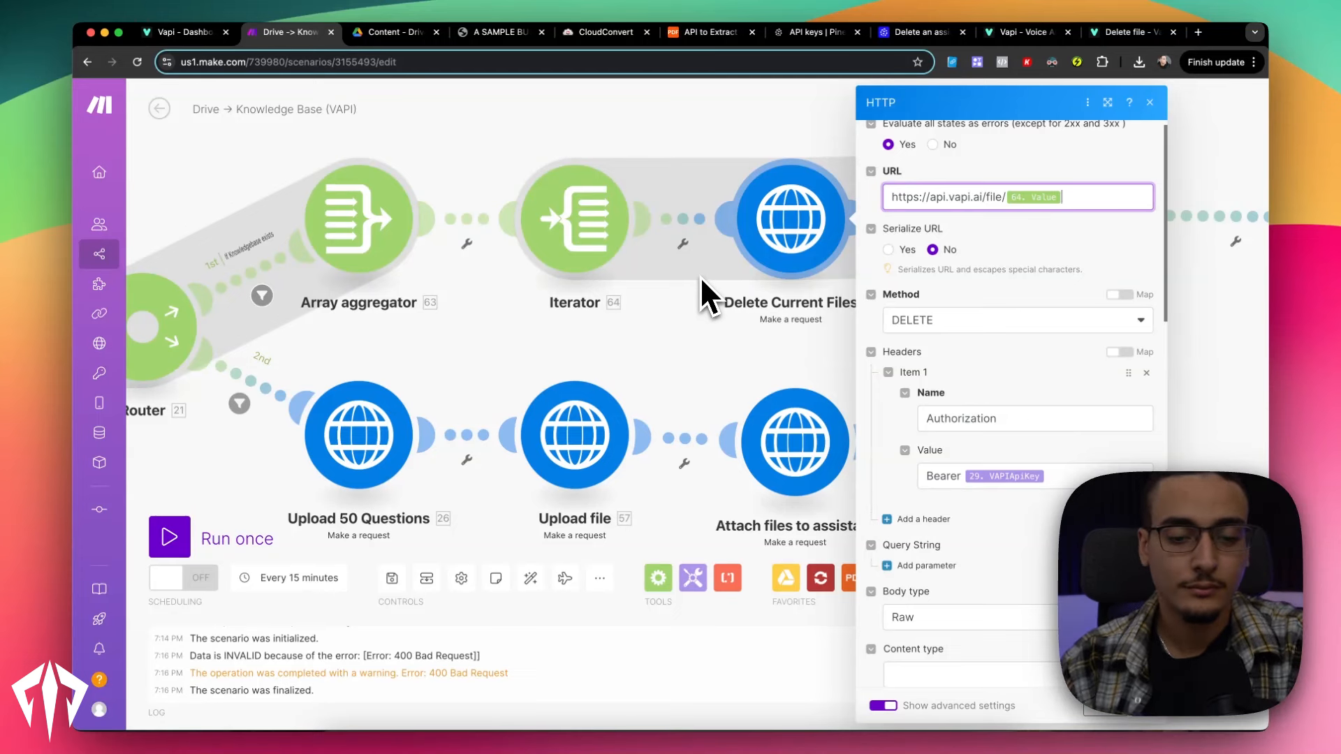
Review which Delete Current Files outputs are aggregated in the Array aggregator before Remove files from Assistant, and close its settings
{"action": "scroll", "coordinate": [701, 277], "scroll_direction": "right", "scroll_amount": 5}
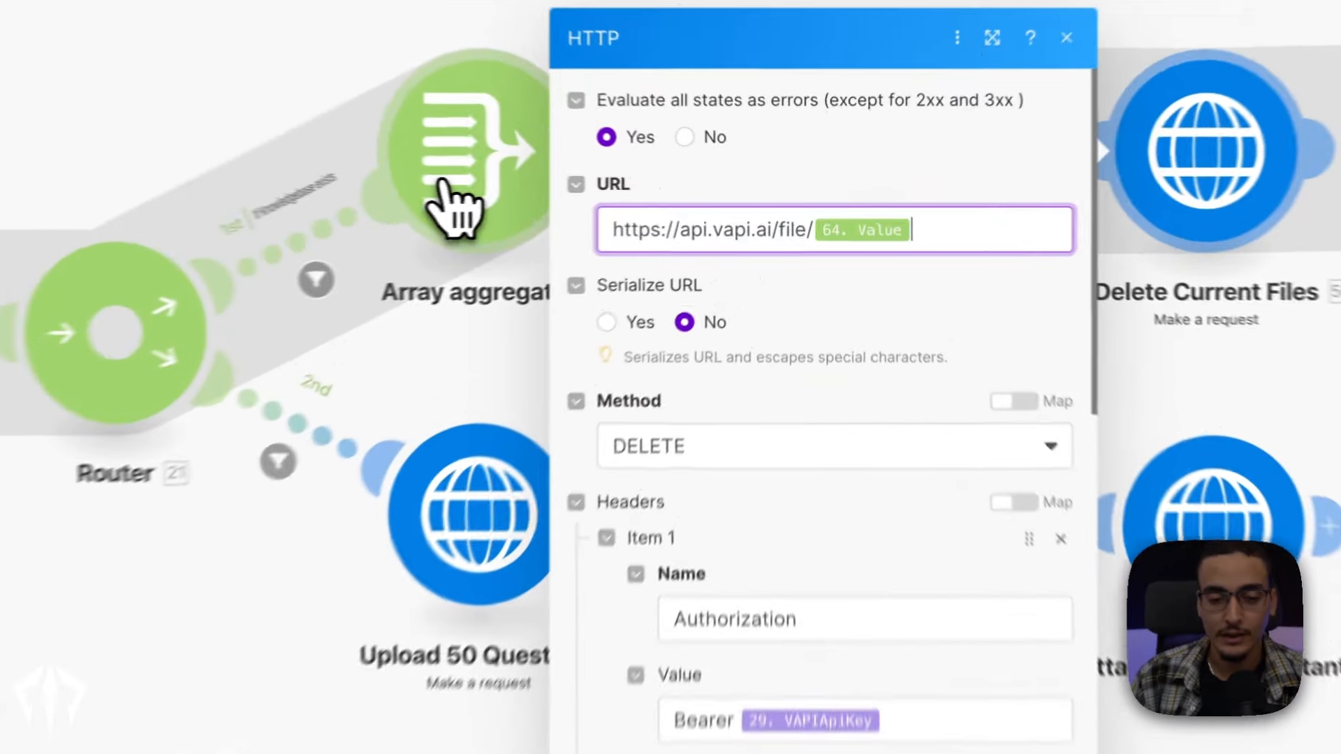
{"action": "left_click", "coordinate": [615, 201]}
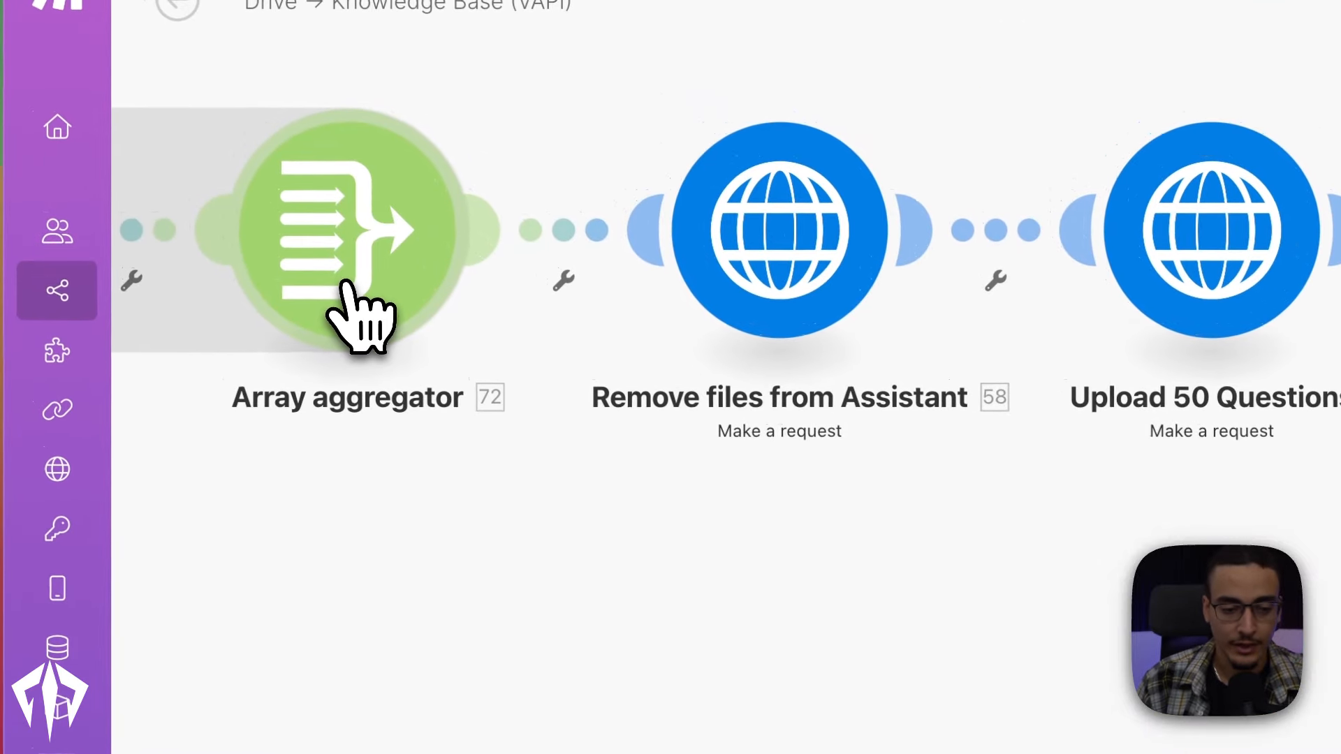
{"action": "left_click", "coordinate": [356, 315]}
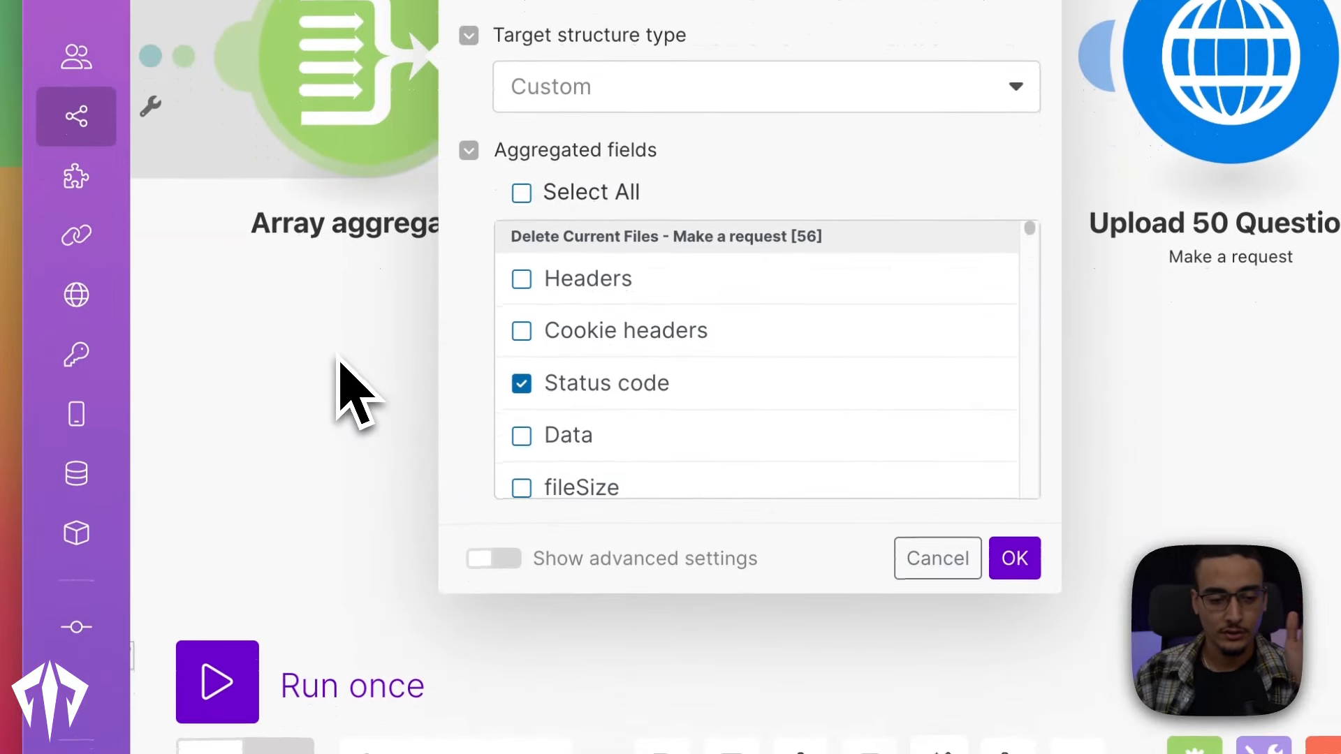
{"action": "left_click", "coordinate": [348, 647]}
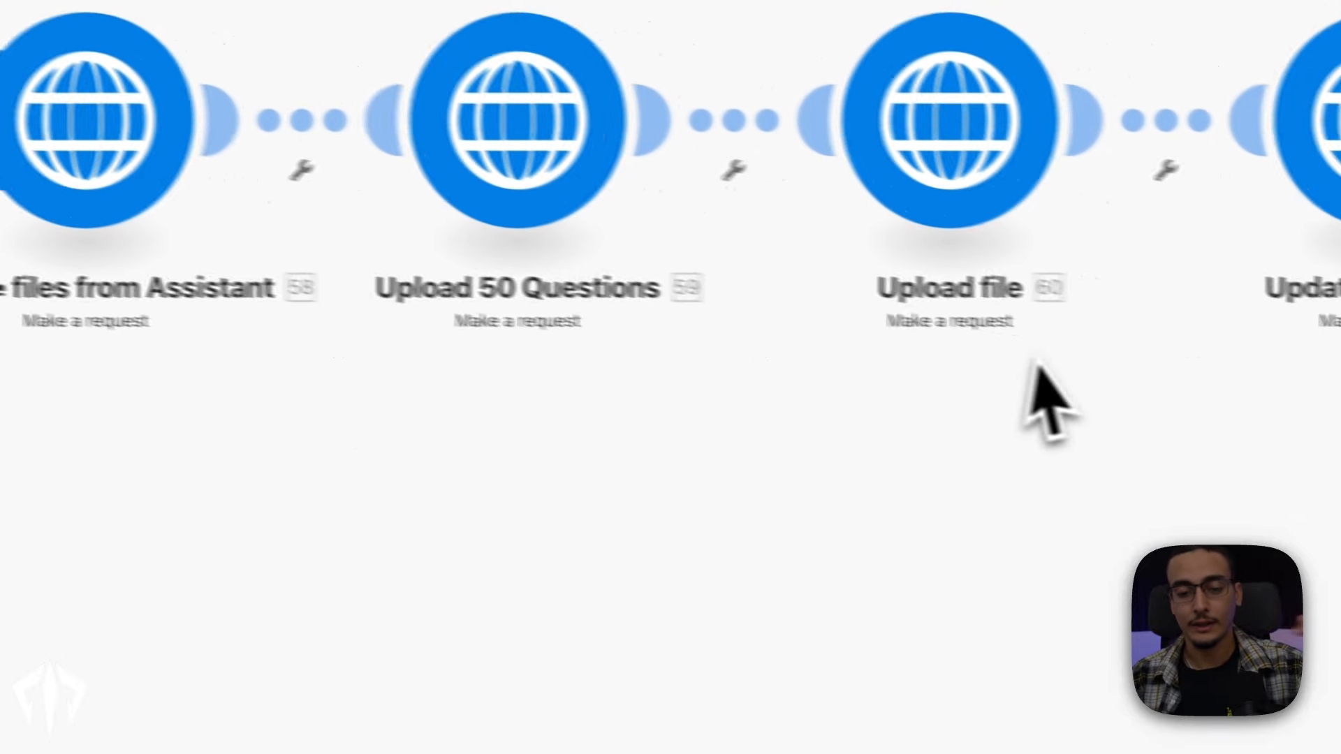
Review the Remove files from Assistant module's URL, method, Authorization header and request content, including the model fields and knowledgeBase fileIds
{"action": "left_click", "coordinate": [141, 198]}
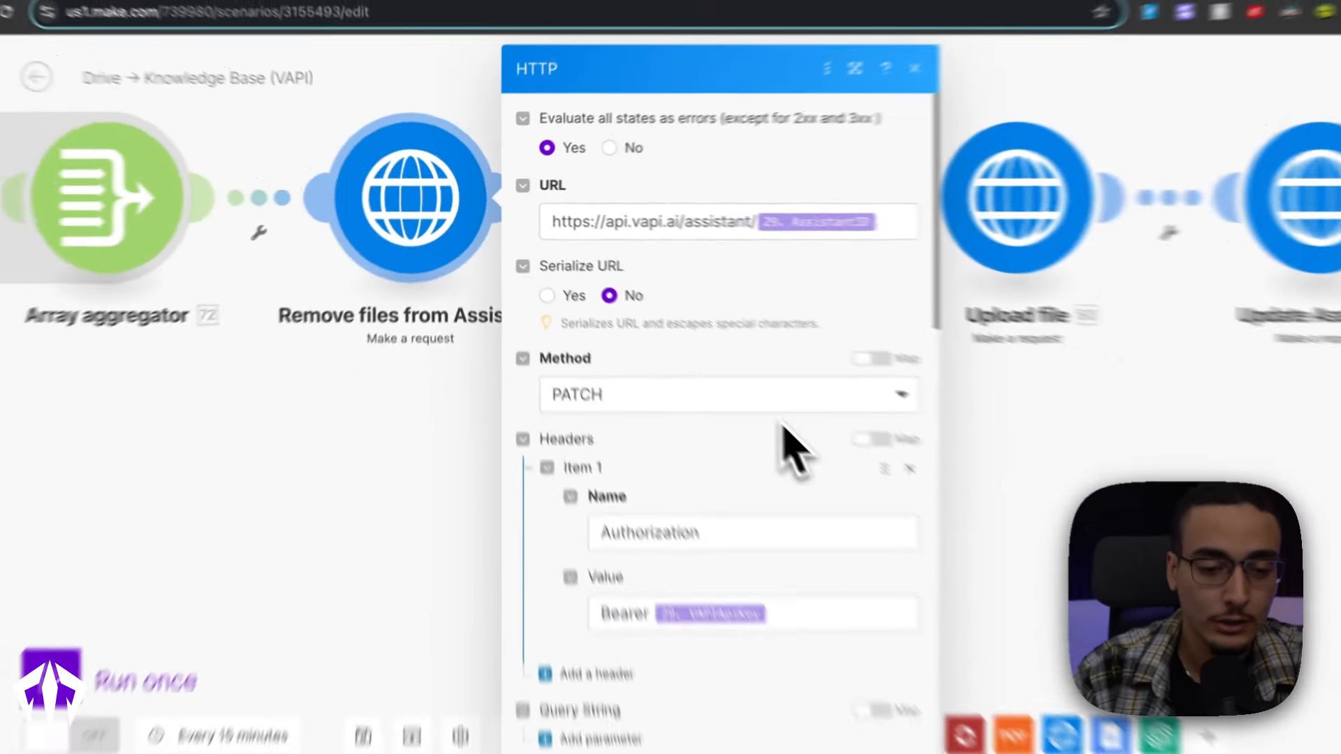
{"action": "scroll", "coordinate": [901, 706], "scroll_direction": "down", "scroll_amount": 3}
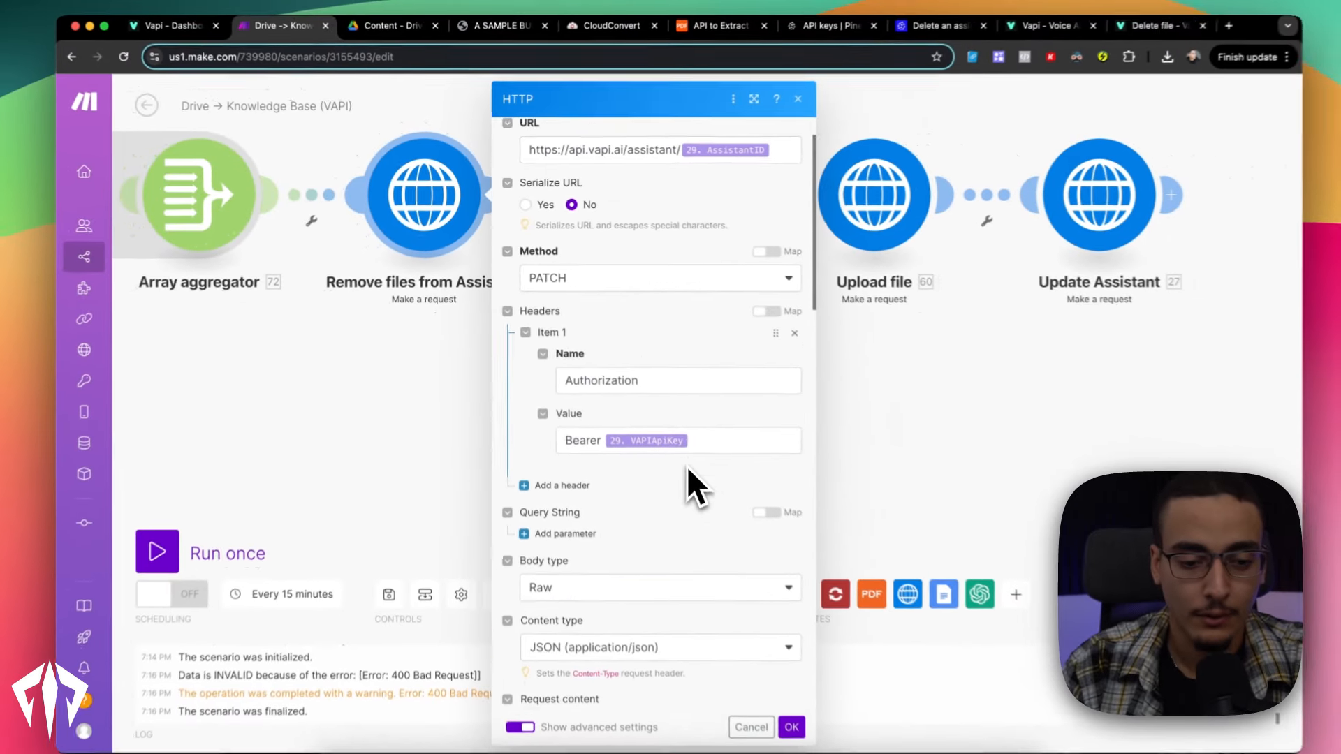
{"action": "scroll", "coordinate": [892, 723], "scroll_direction": "up", "scroll_amount": 3}
{"action": "scroll", "coordinate": [677, 454], "scroll_direction": "down", "scroll_amount": 10}
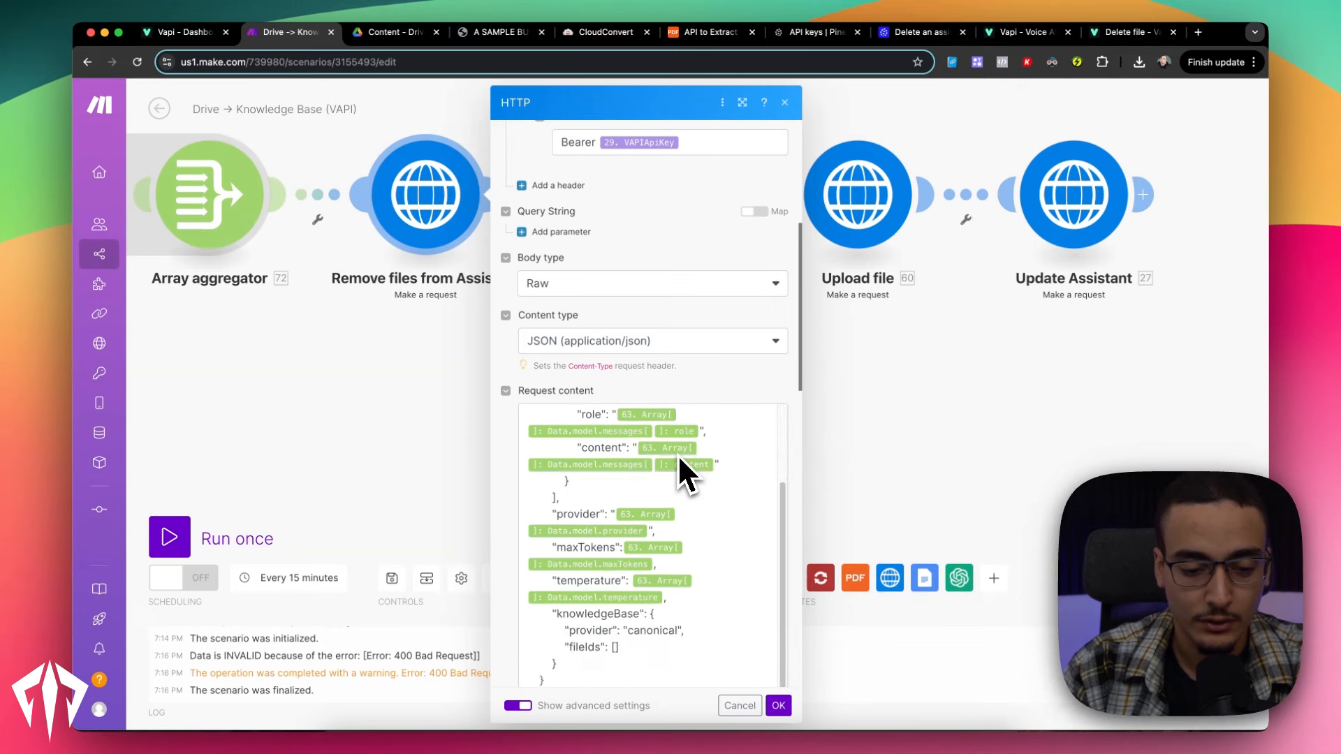
{"action": "scroll", "coordinate": [694, 352], "scroll_direction": "down", "scroll_amount": 1}
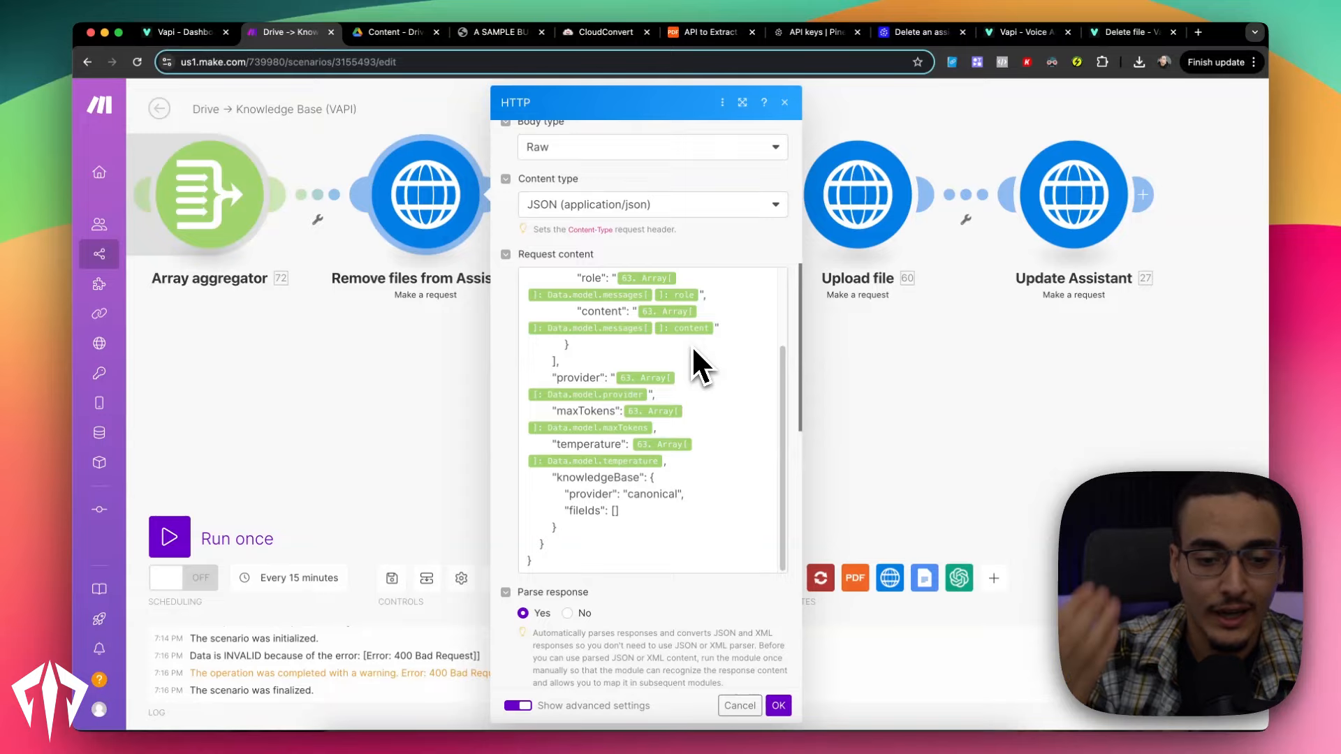
{"action": "scroll", "coordinate": [623, 259], "scroll_direction": "up", "scroll_amount": 10}
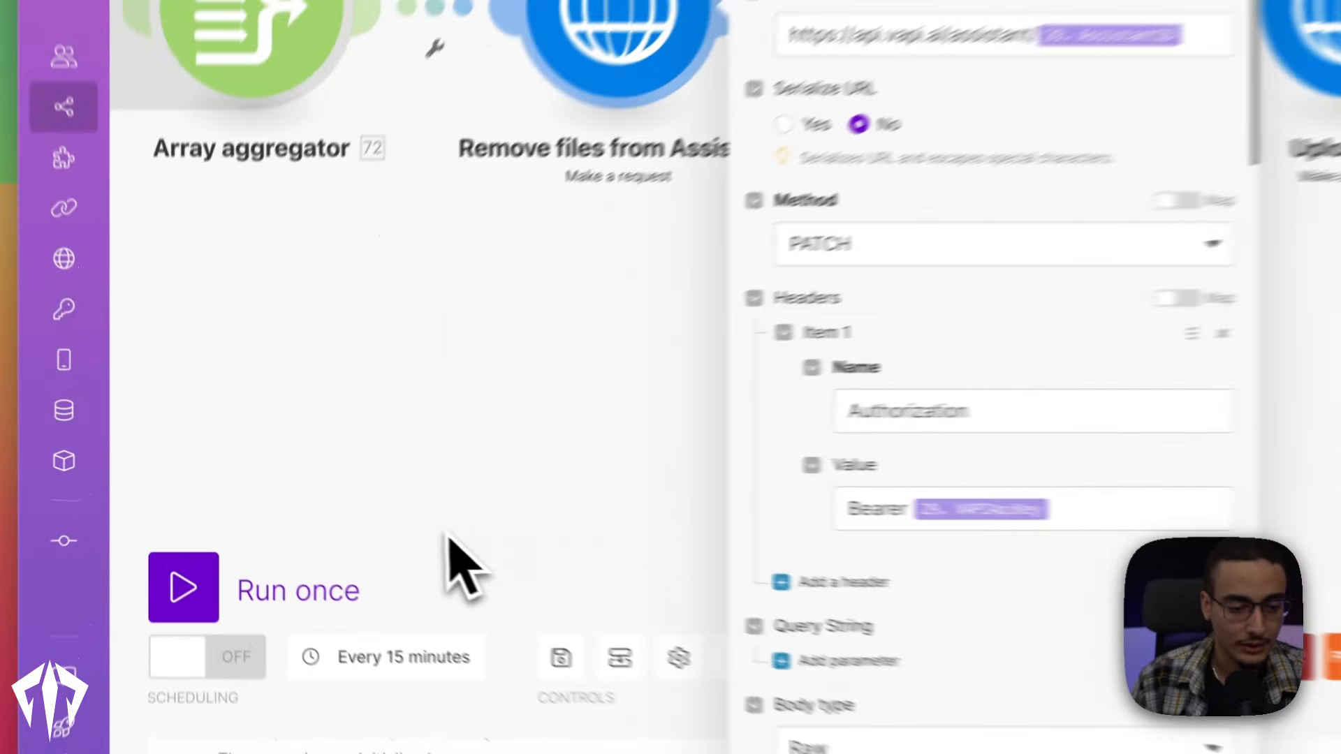
{"action": "left_click_drag", "start_coordinate": [320, 501], "coordinate": [517, 352]}
{"action": "left_click_drag", "start_coordinate": [489, 281], "coordinate": [251, 381]}
{"action": "scroll", "coordinate": [1011, 551], "scroll_direction": "down", "scroll_amount": 1}
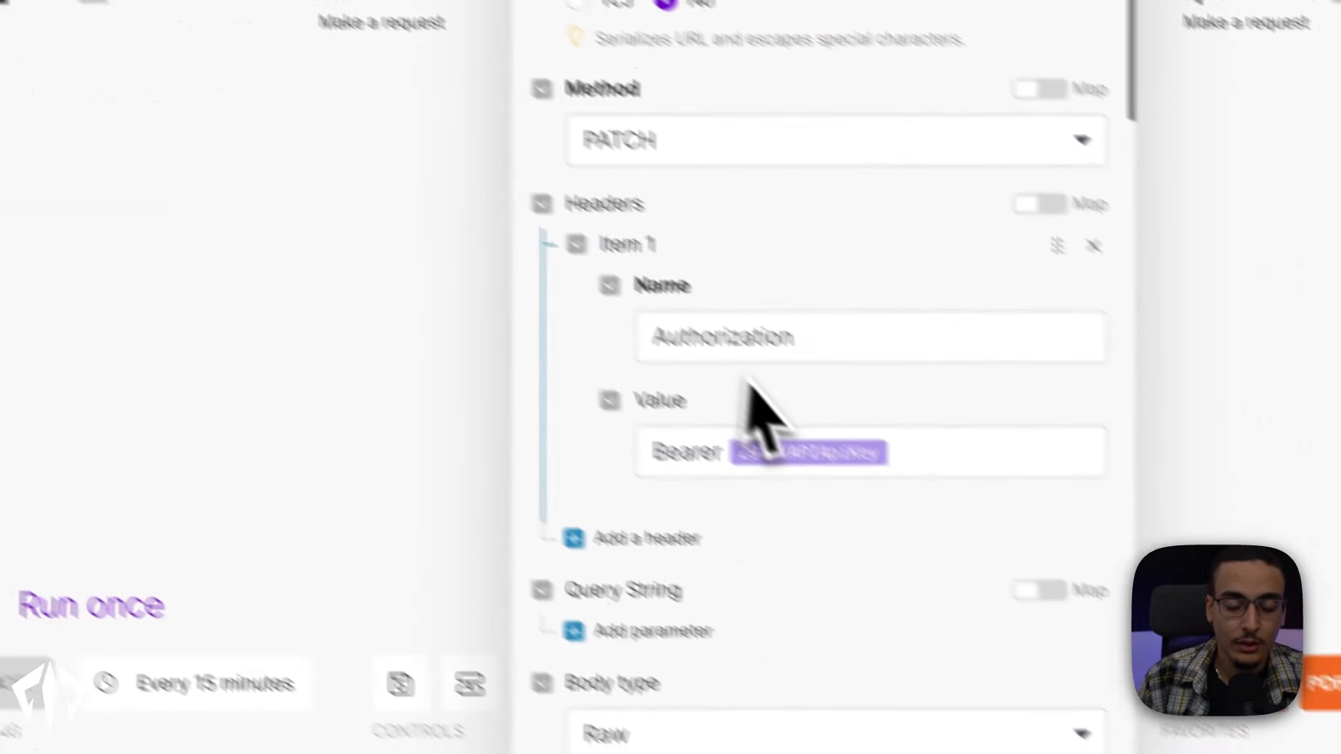
Examine the knowledgeBase provider and empty fileIds list in the Remove files from Assistant request content
{"action": "scroll", "coordinate": [1079, 691], "scroll_direction": "down", "scroll_amount": 5}
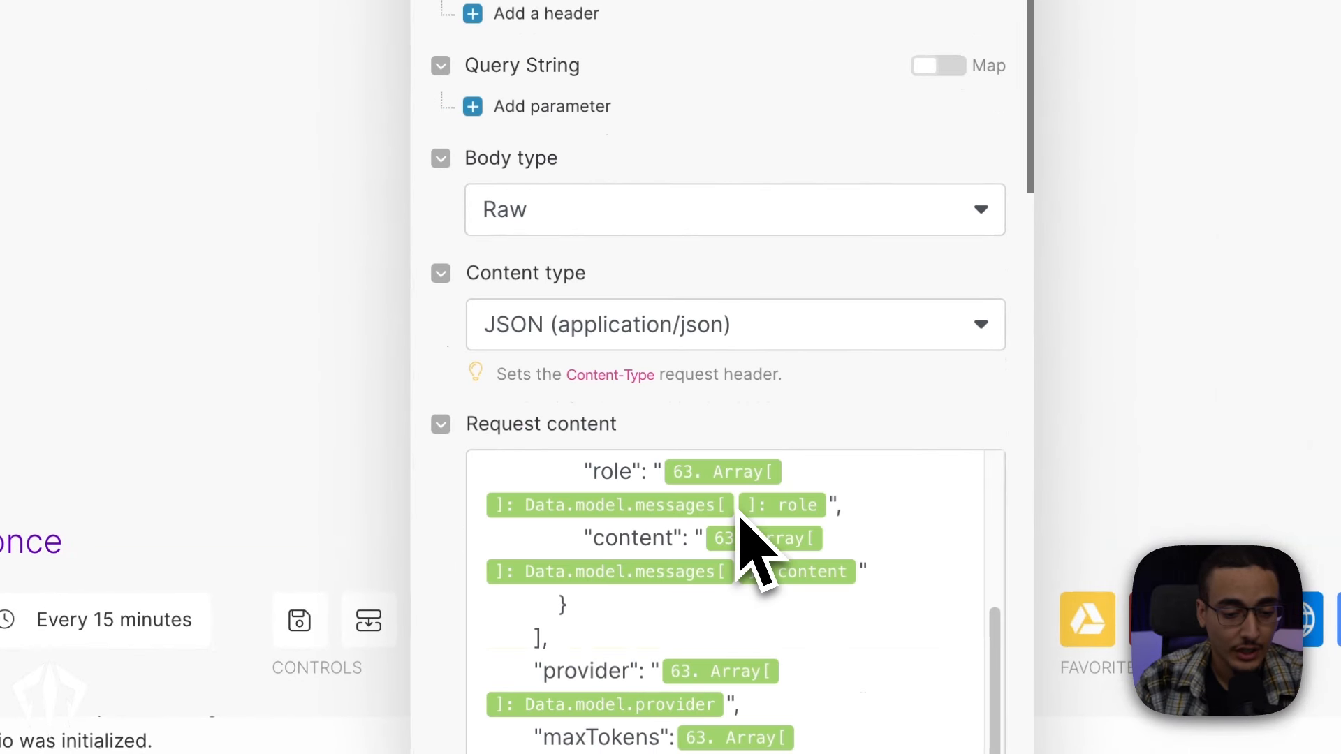
{"action": "scroll", "coordinate": [751, 552], "scroll_direction": "down", "scroll_amount": 8}
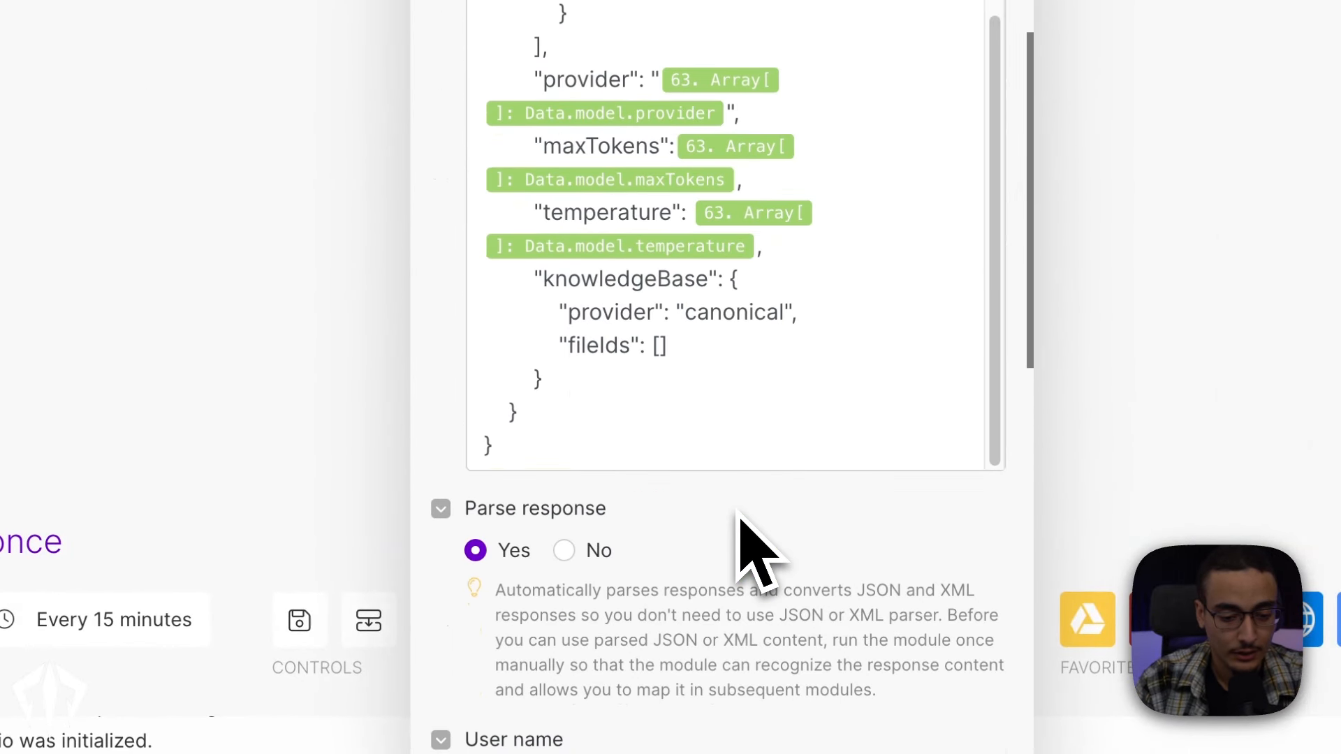
{"action": "left_click", "coordinate": [657, 349]}
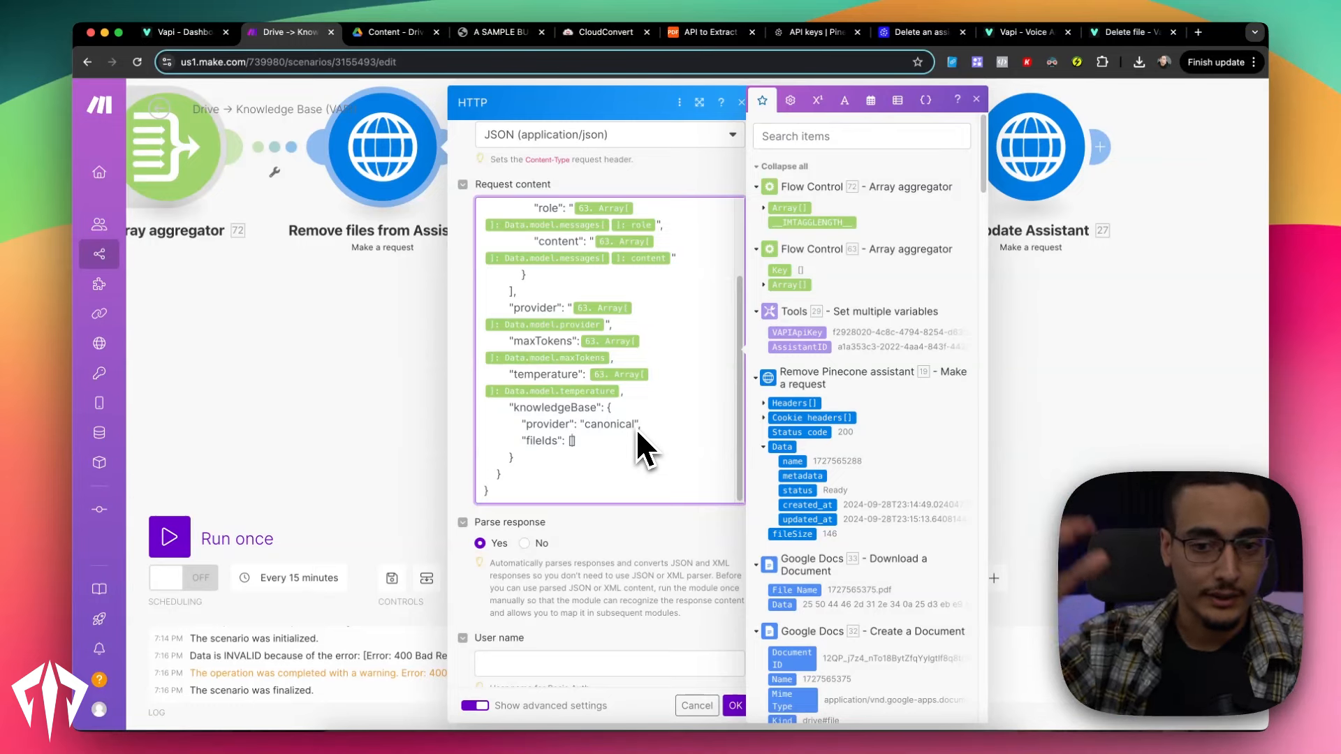
{"action": "scroll", "coordinate": [636, 429], "scroll_direction": "up", "scroll_amount": 5}
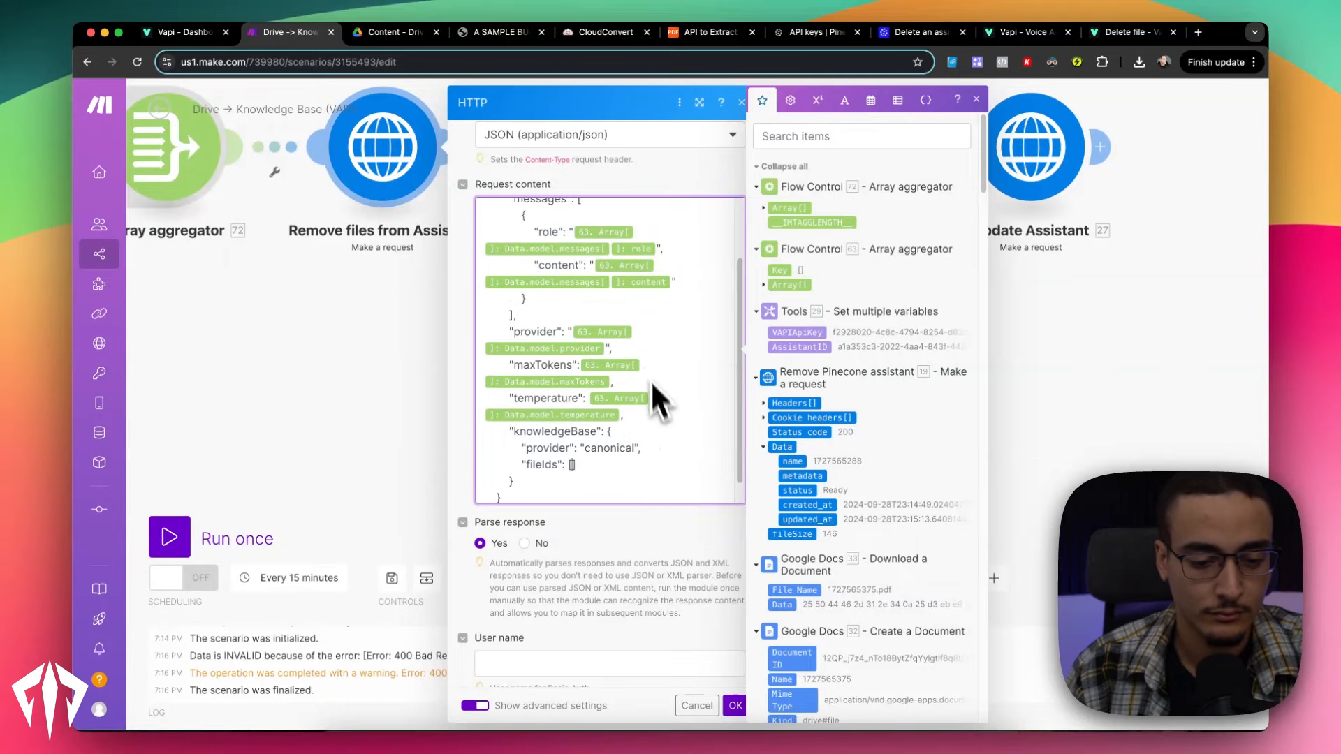
{"action": "scroll", "coordinate": [664, 408], "scroll_direction": "down", "scroll_amount": 4}
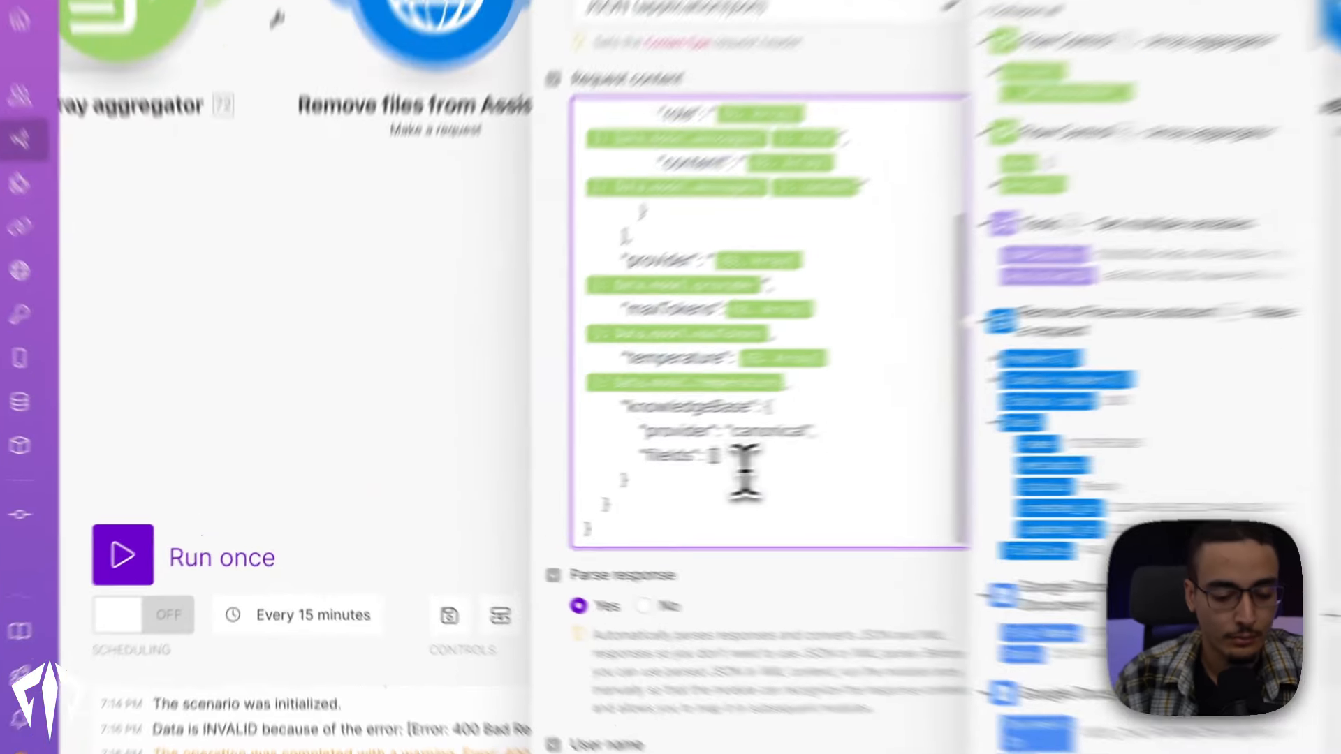
{"action": "left_click_drag", "start_coordinate": [584, 472], "coordinate": [556, 467]}
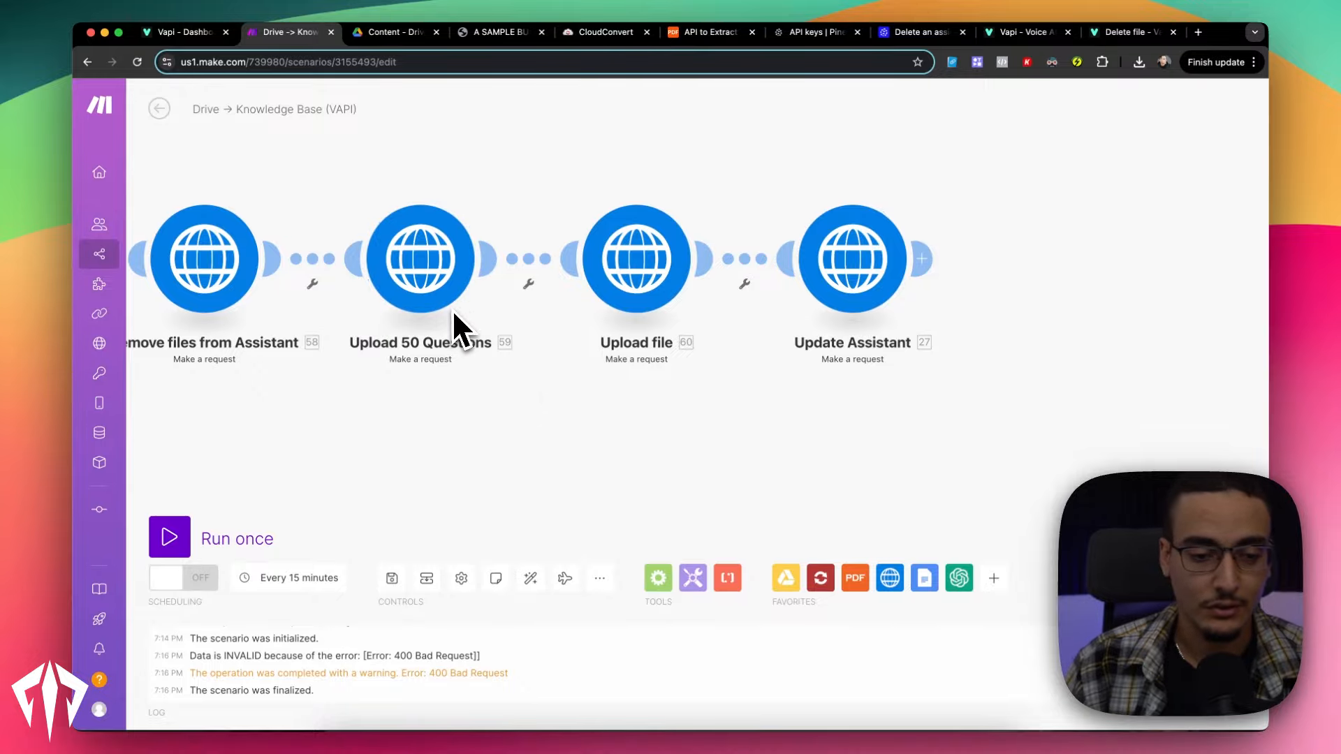
Compare how the file field is mapped in the Upload 50 Questions and Upload file modules
{"action": "left_click", "coordinate": [624, 293]}
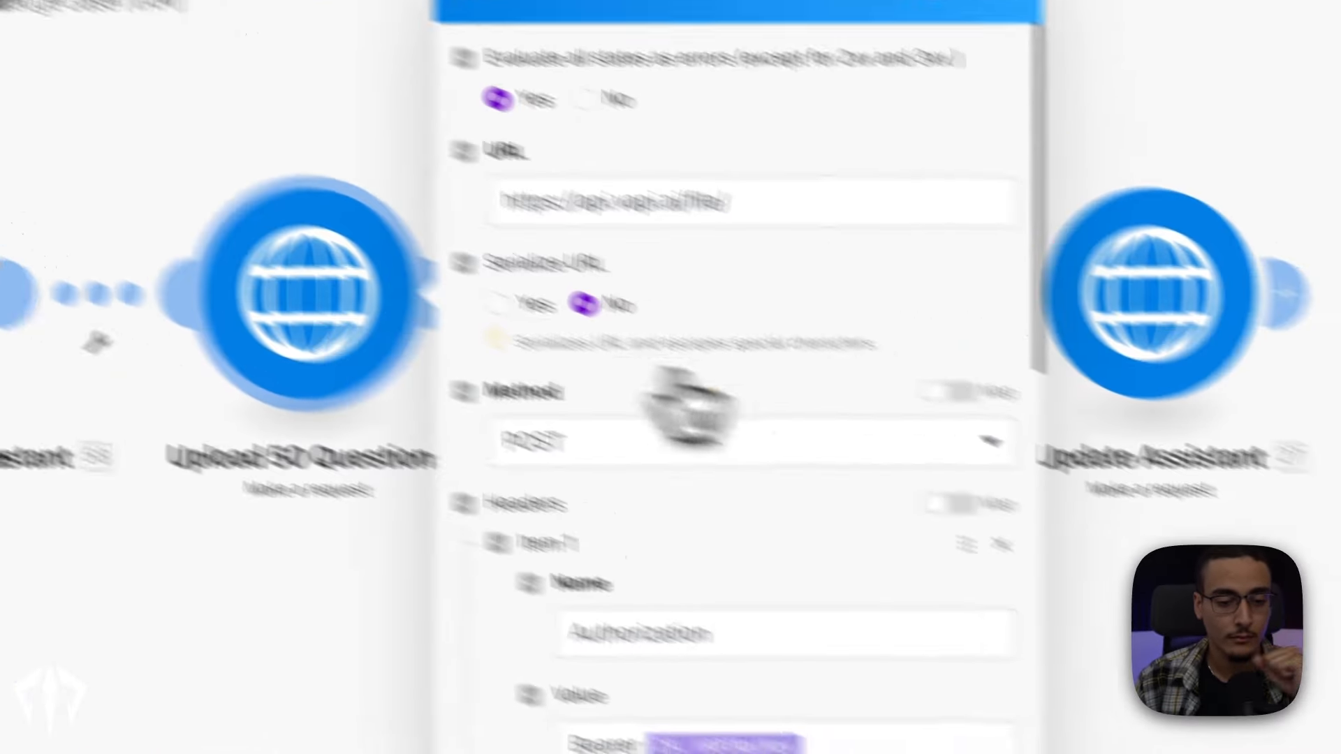
{"action": "scroll", "coordinate": [672, 295], "scroll_direction": "down", "scroll_amount": 5}
{"action": "scroll", "coordinate": [557, 353], "scroll_direction": "down", "scroll_amount": 5}
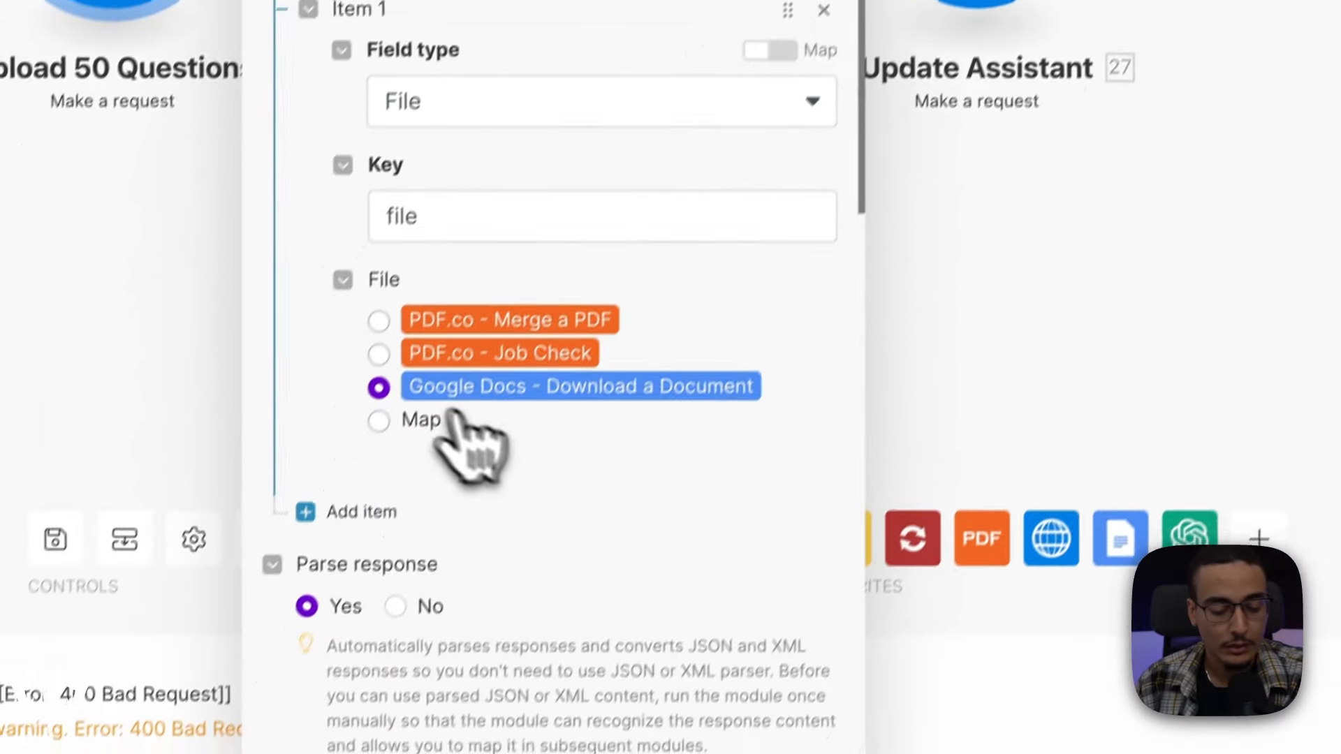
{"action": "left_click", "coordinate": [917, 510]}
{"action": "left_click", "coordinate": [482, 112]}
{"action": "scroll", "coordinate": [743, 226], "scroll_direction": "down", "scroll_amount": 10}
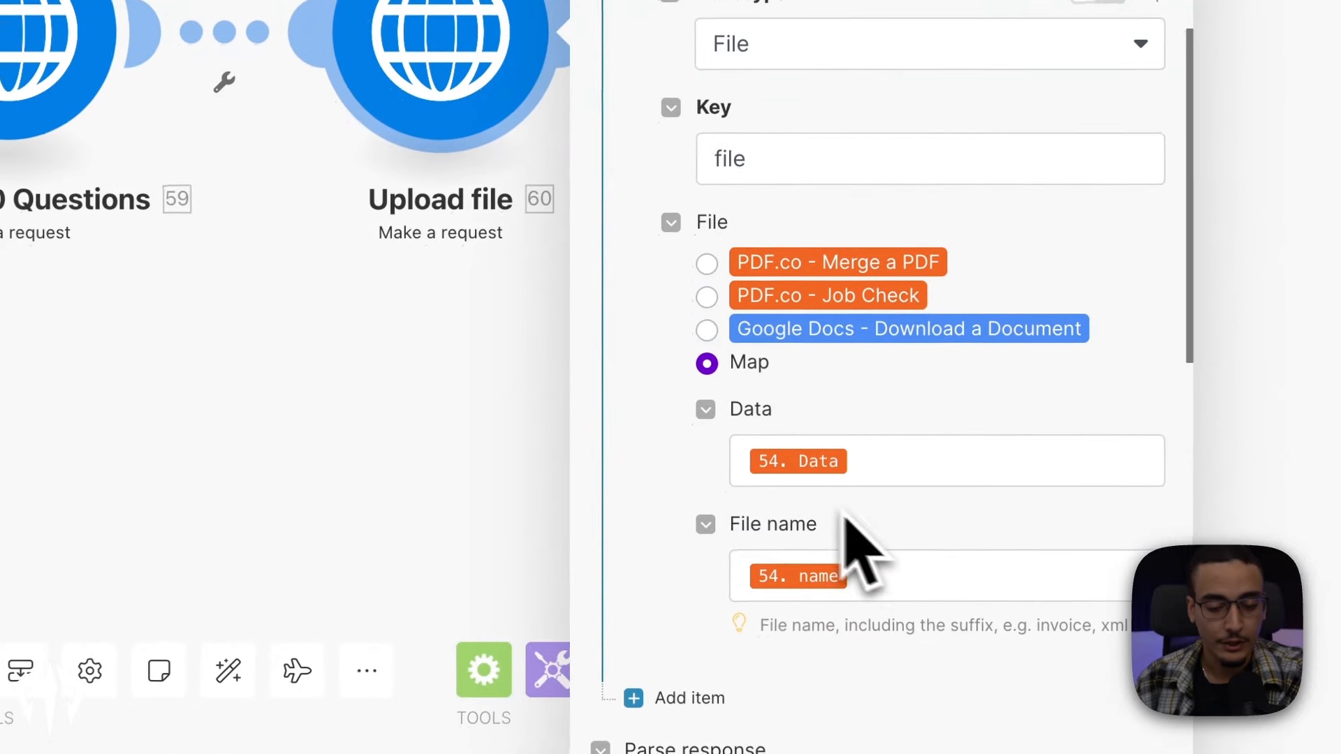
{"action": "left_click", "coordinate": [427, 337]}
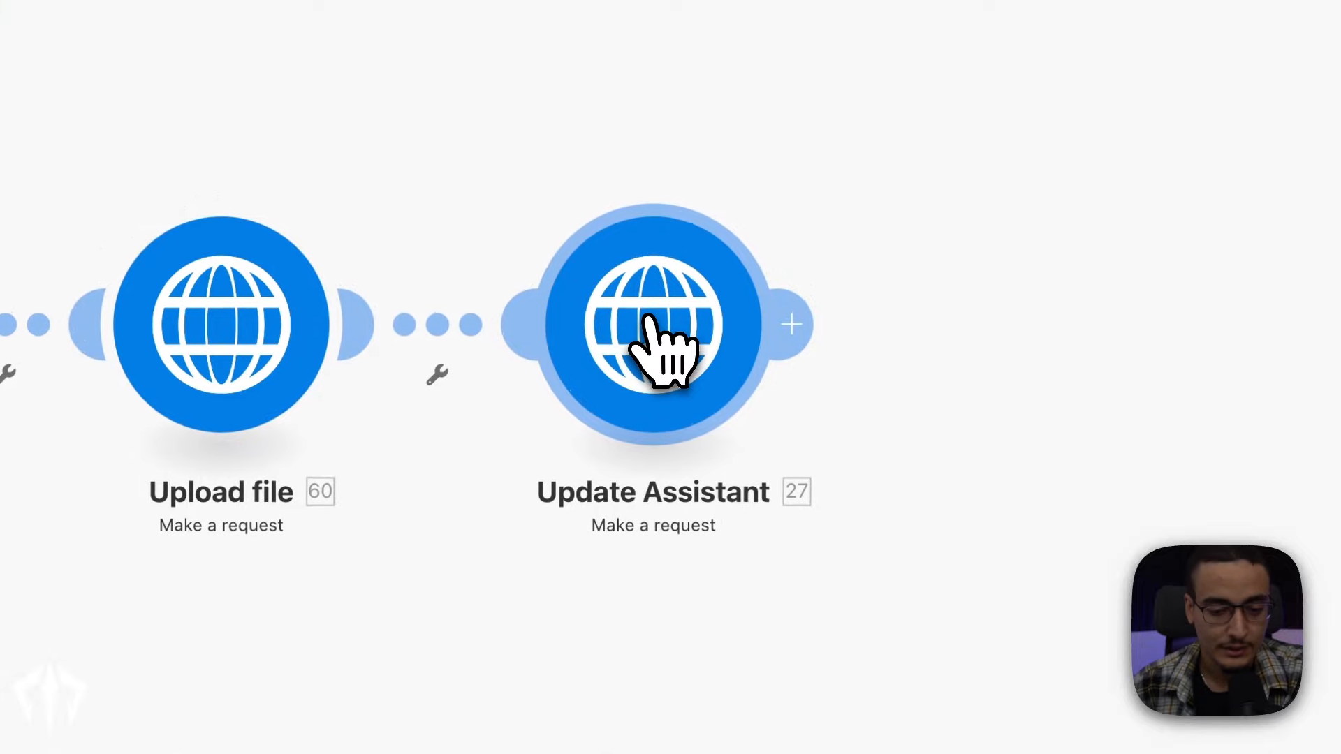
Add the Upload file module's data id as a second fileIds entry in Update Assistant's request content, and save the module and scenario
{"action": "left_click", "coordinate": [648, 319]}
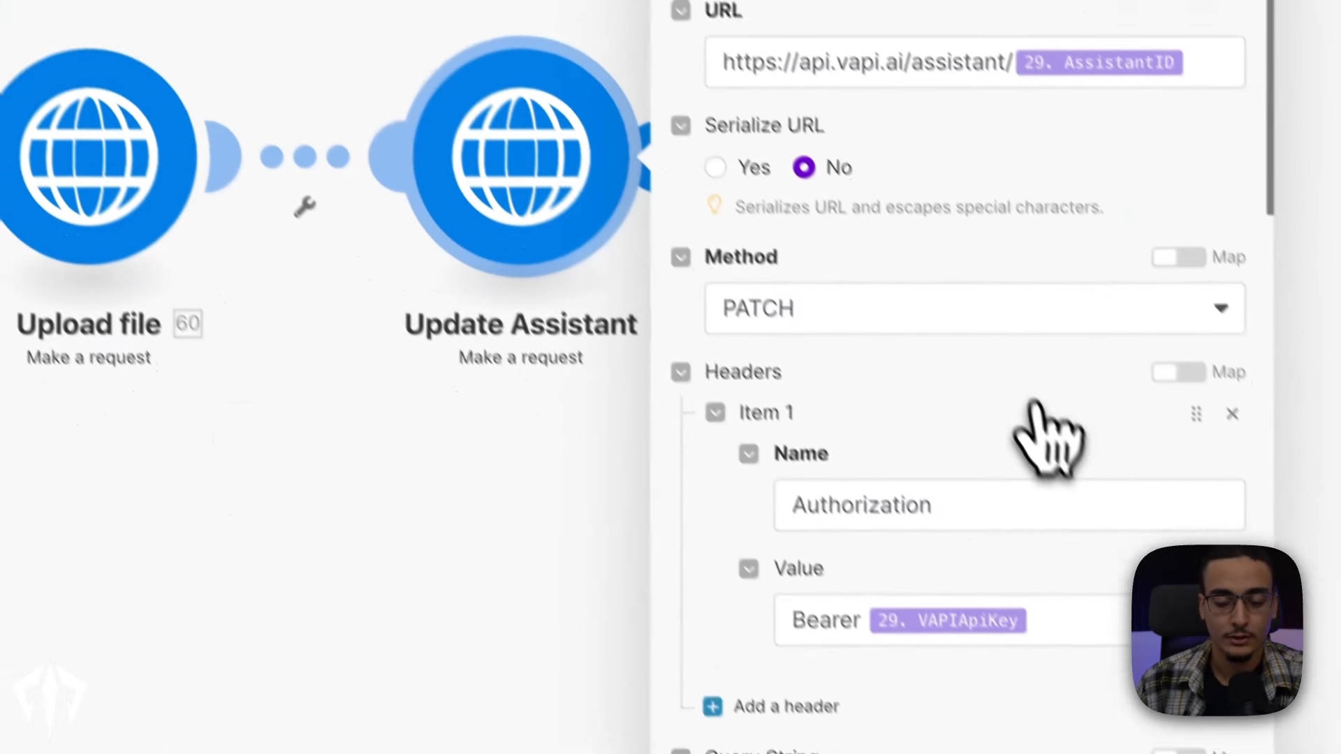
{"action": "scroll", "coordinate": [1017, 546], "scroll_direction": "down", "scroll_amount": 10}
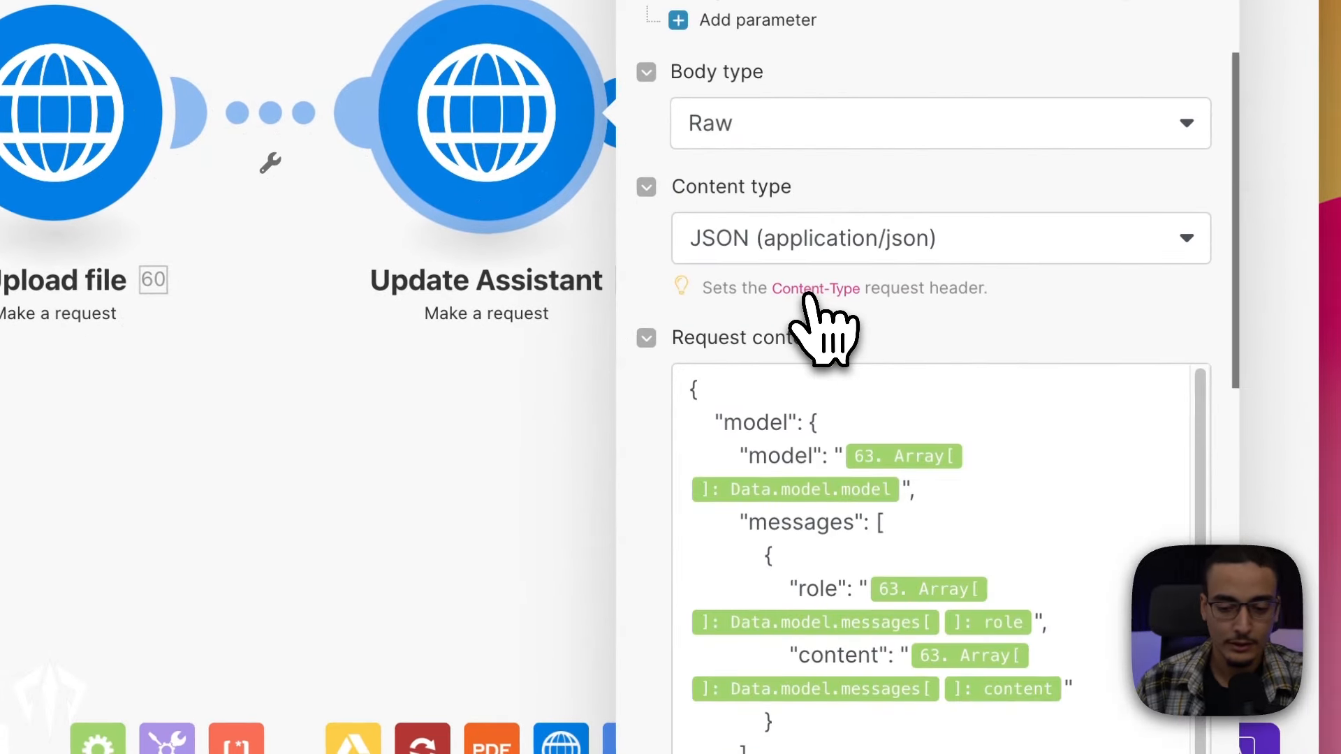
{"action": "scroll", "coordinate": [824, 335], "scroll_direction": "down", "scroll_amount": 5}
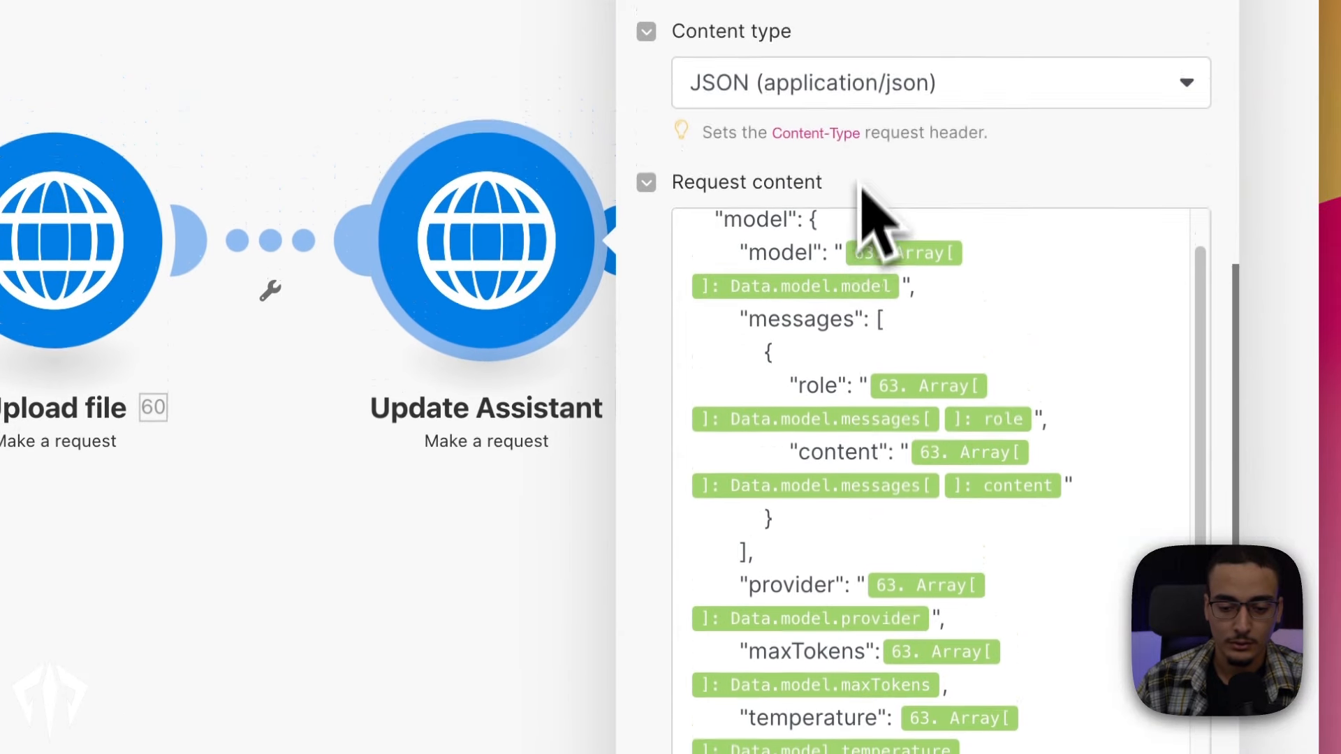
{"action": "scroll", "coordinate": [901, 377], "scroll_direction": "down", "scroll_amount": 5}
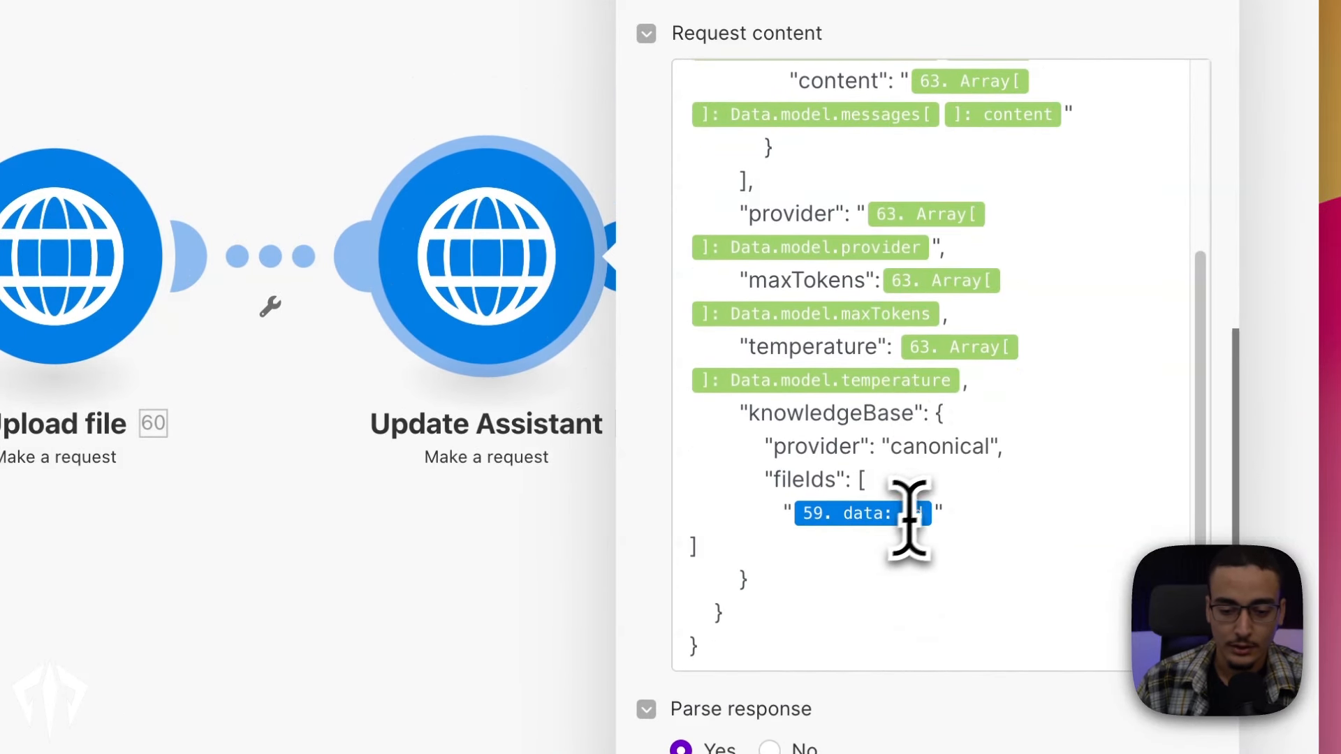
{"action": "left_click", "coordinate": [936, 518]}
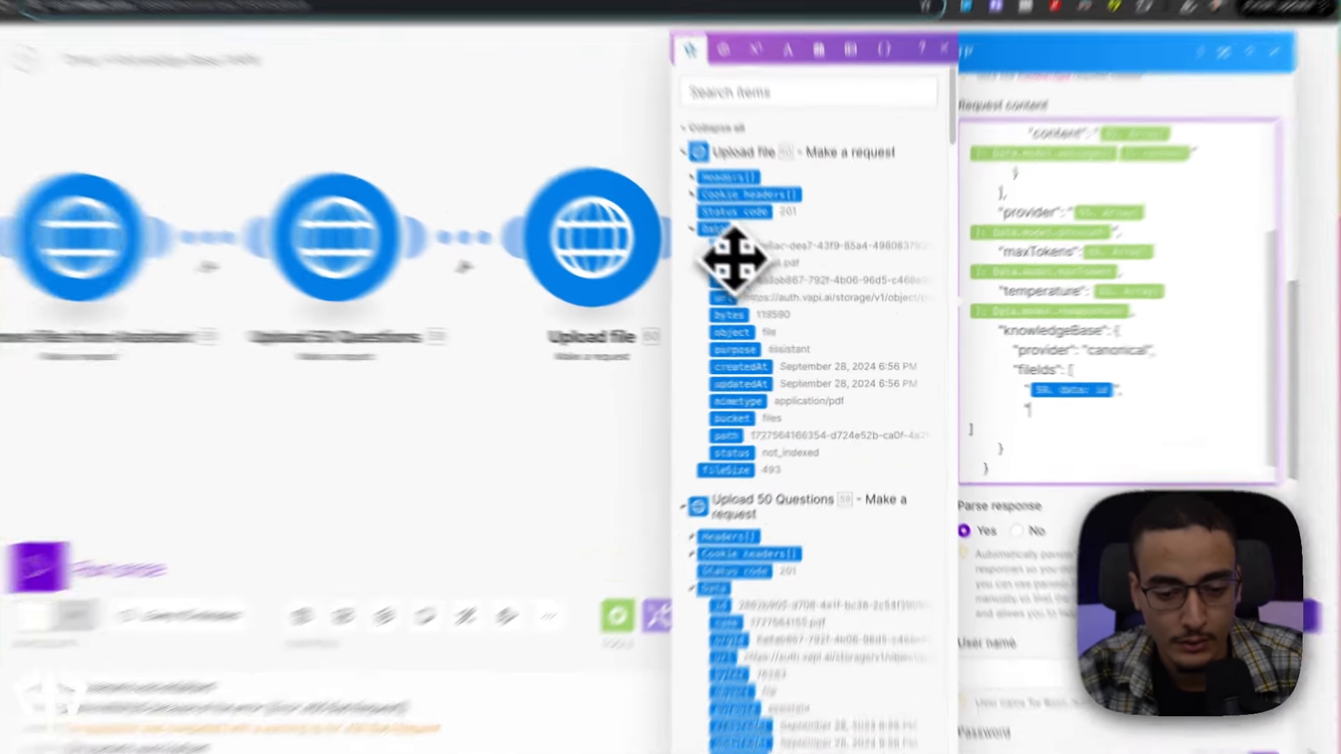
{"action": "left_click", "coordinate": [745, 266]}
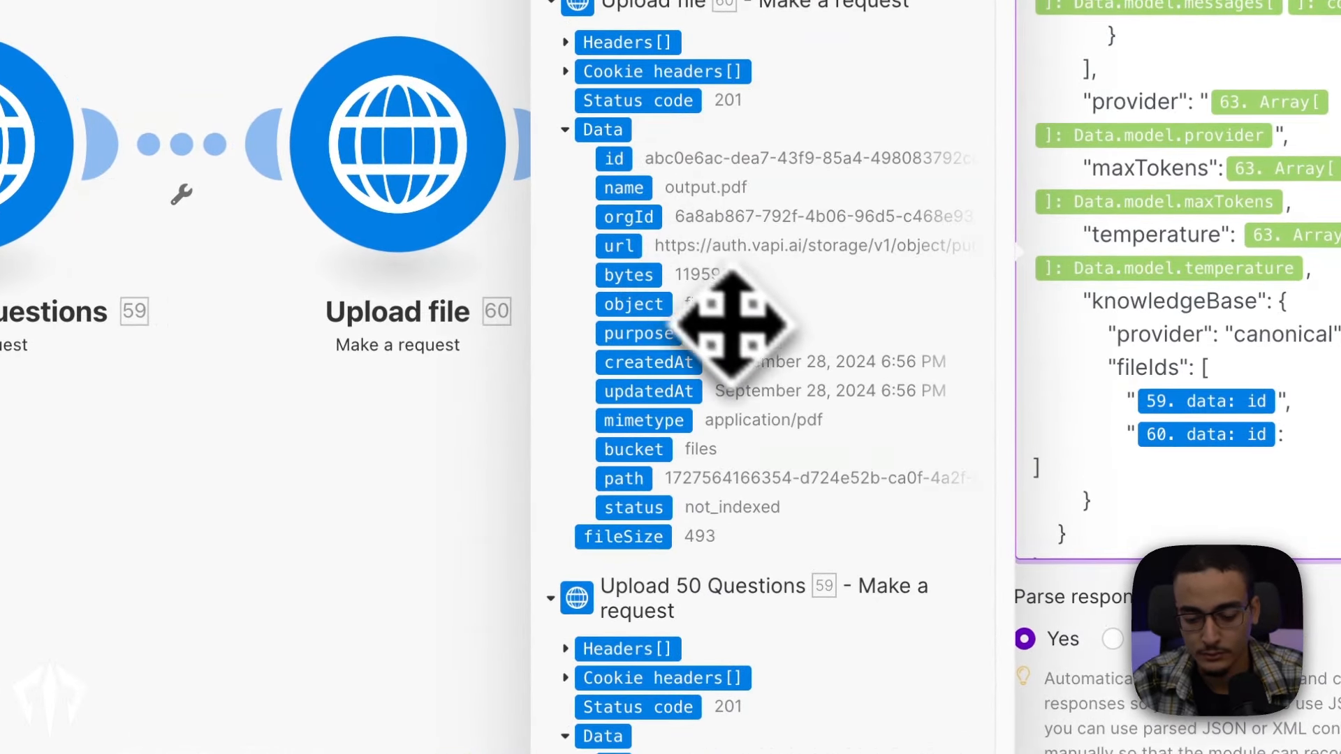
{"action": "type", "text": "\""}
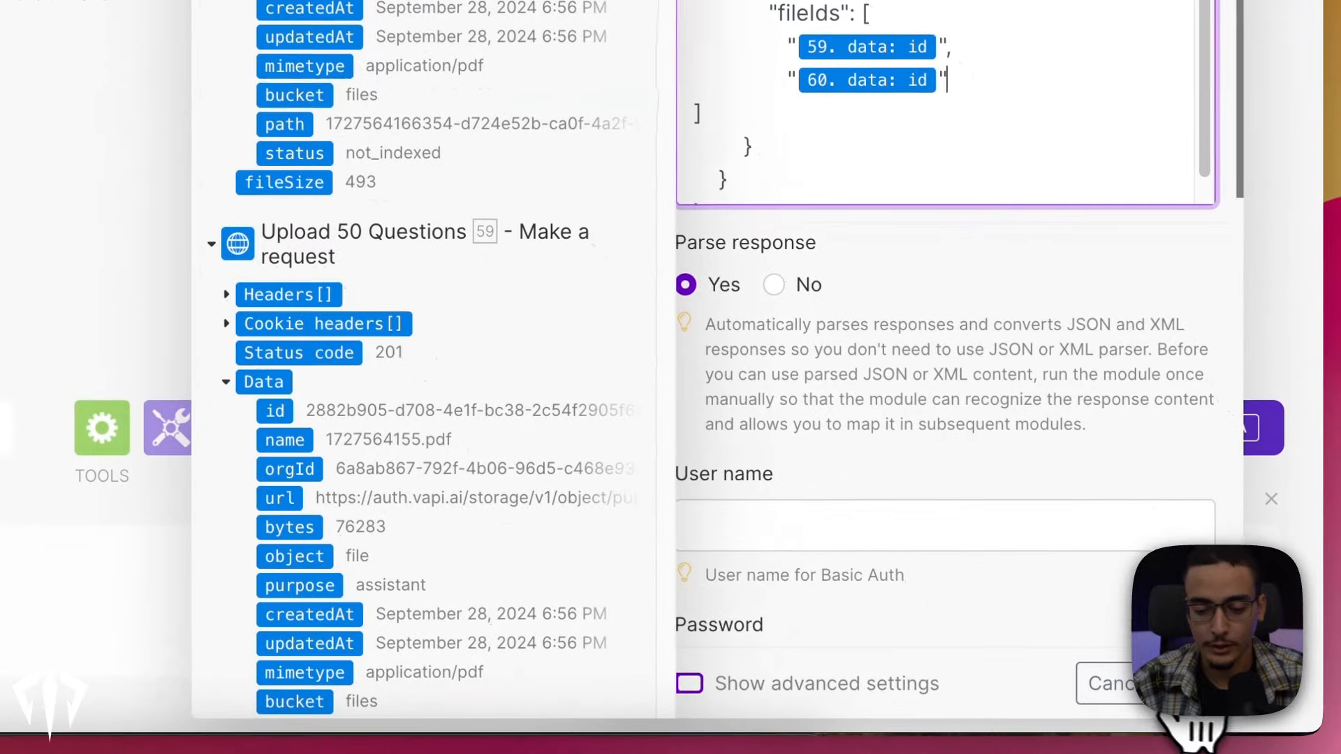
{"action": "left_click", "coordinate": [1197, 687]}
{"action": "left_click", "coordinate": [461, 555]}
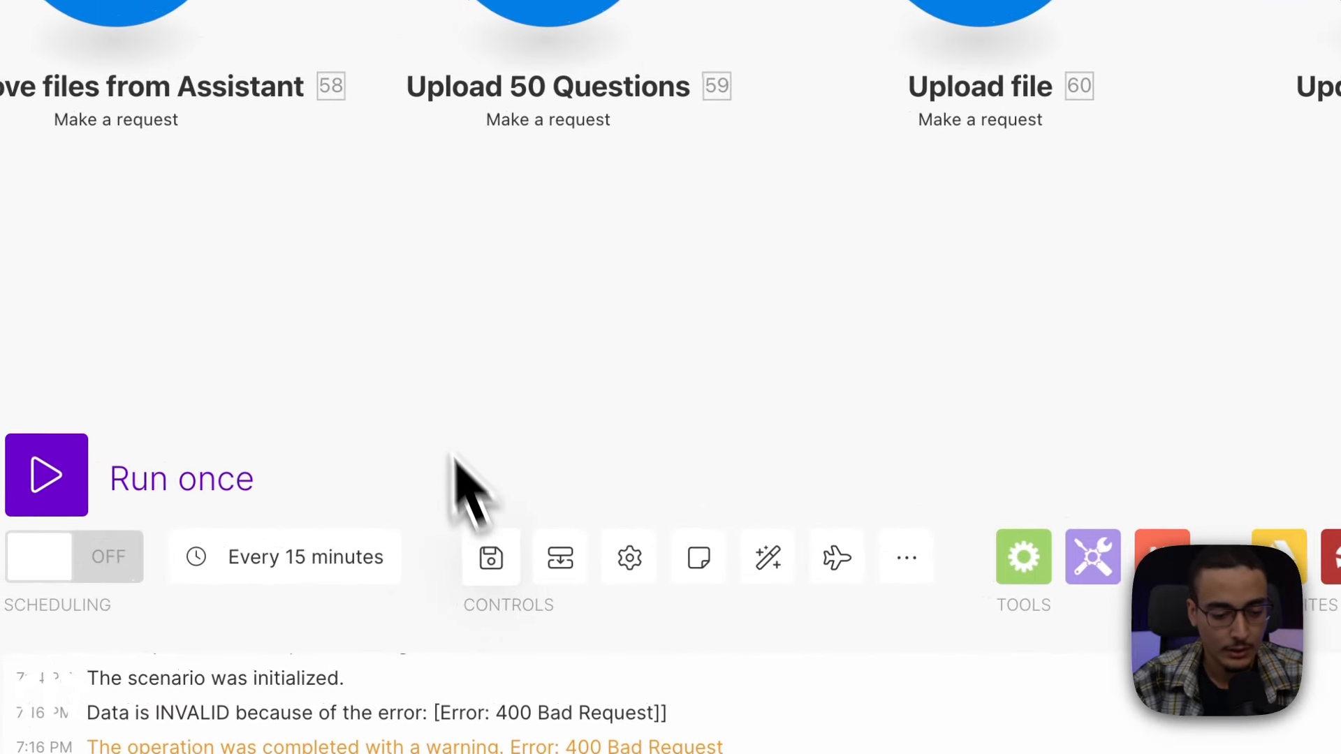
{"action": "left_click_drag", "start_coordinate": [422, 379], "coordinate": [911, 377]}
{"action": "scroll", "coordinate": [915, 409], "scroll_direction": "down", "scroll_amount": 5}
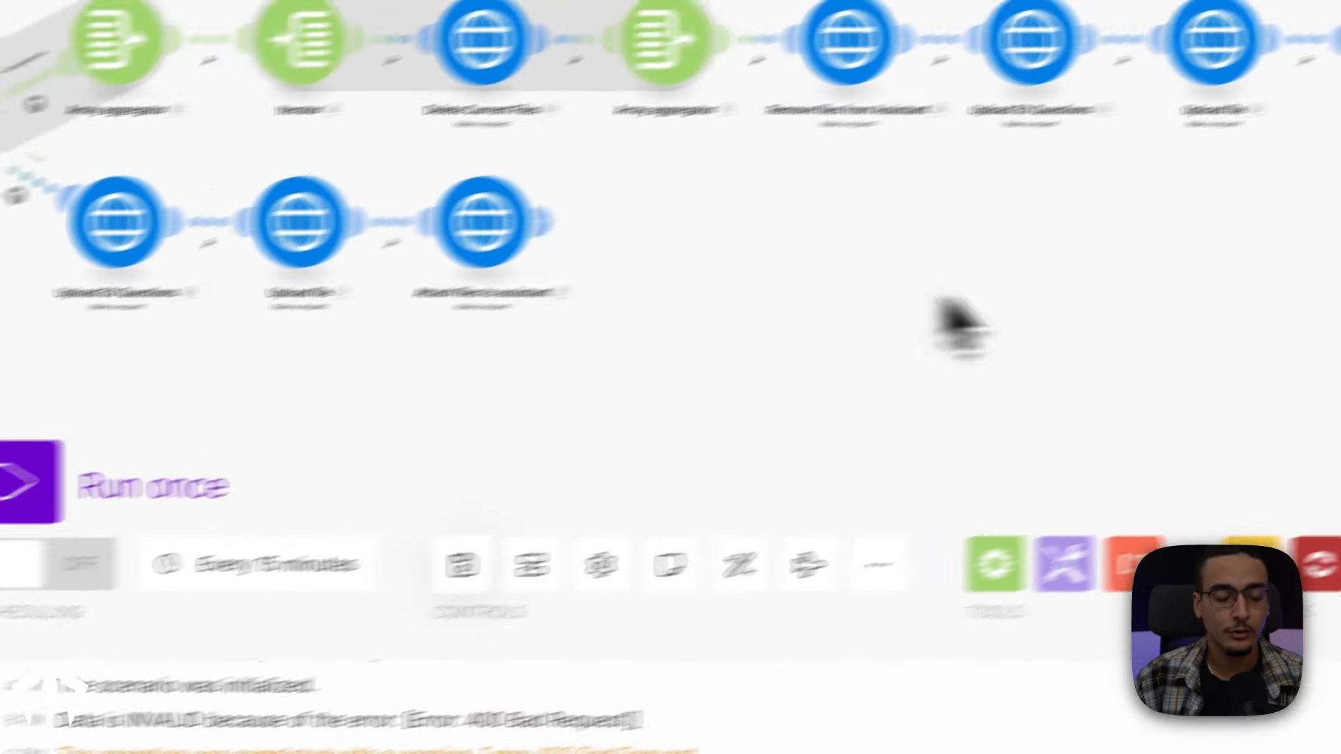
{"action": "scroll", "coordinate": [901, 342], "scroll_direction": "down", "scroll_amount": 3}
{"action": "scroll", "coordinate": [534, 363], "scroll_direction": "up", "scroll_amount": 4}
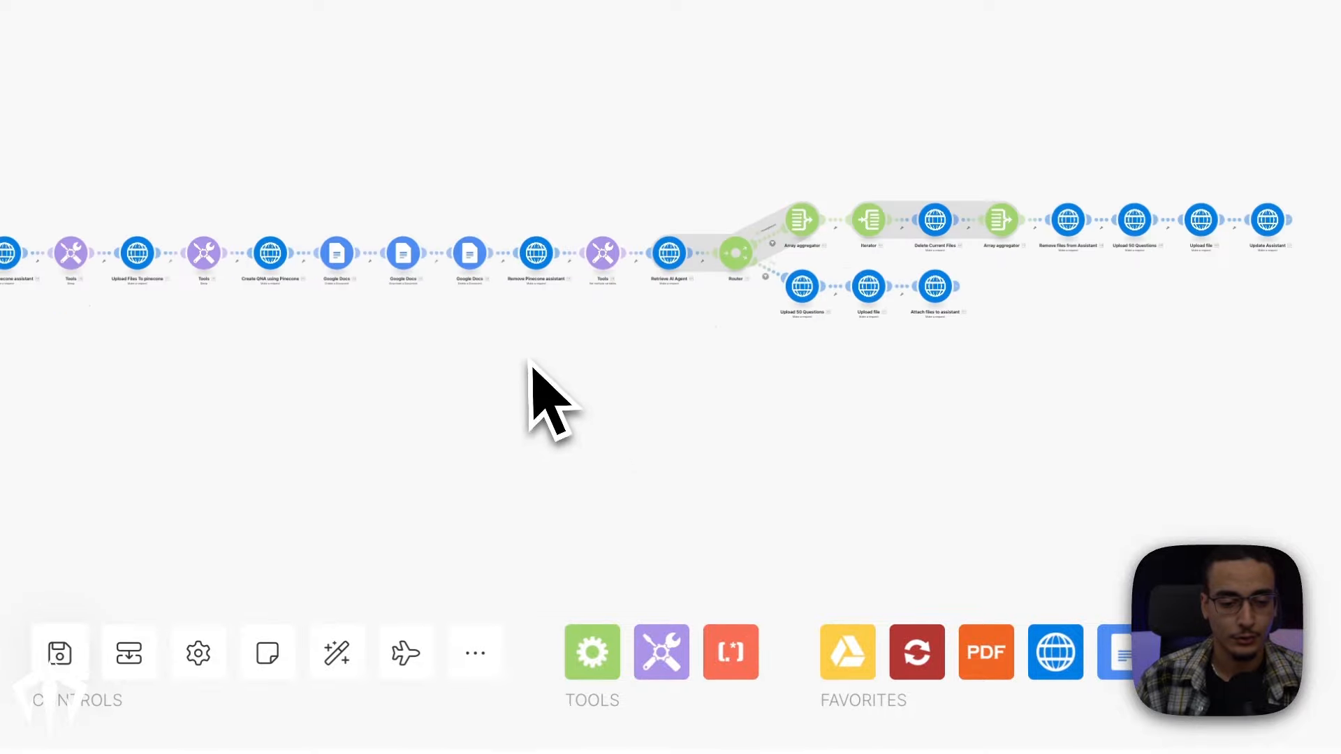
{"action": "left_click_drag", "start_coordinate": [300, 395], "coordinate": [535, 309]}
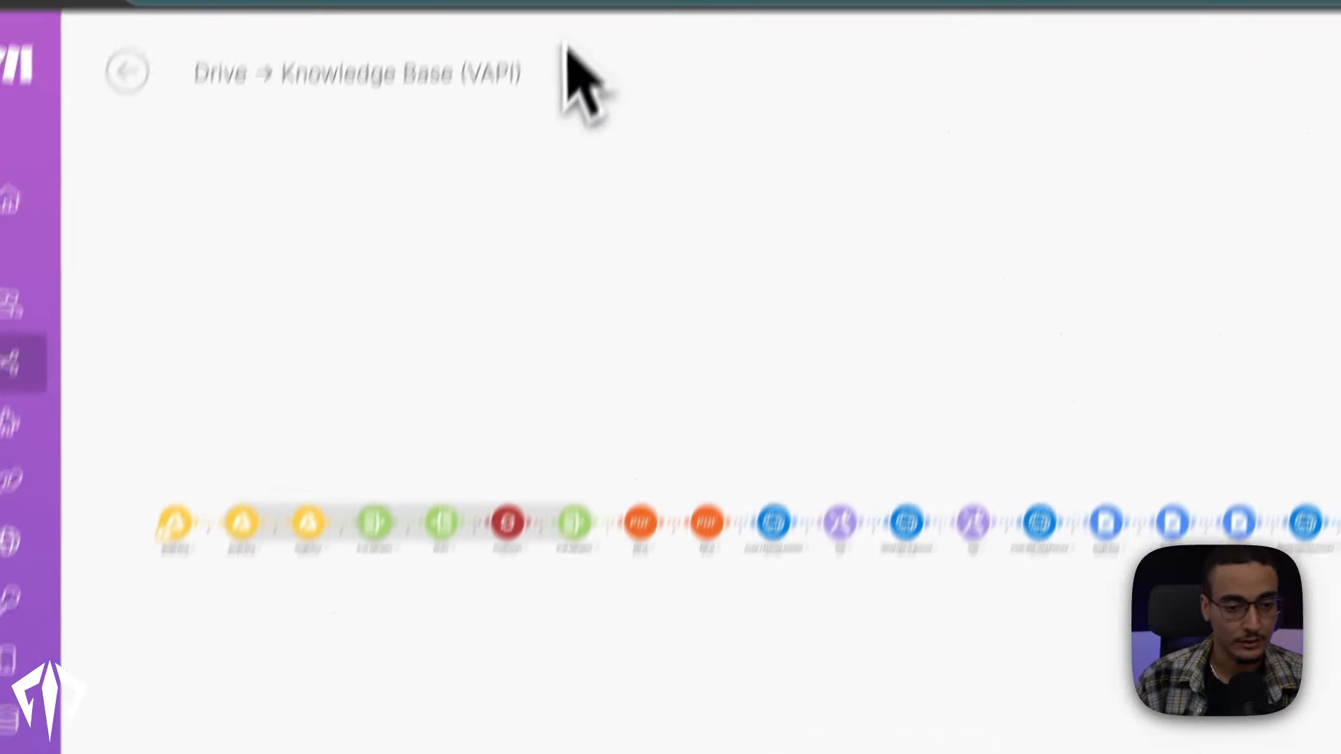
Switch to Google Drive and make a copy of SampleFoodBusinessPlanOklahomaState.pdf in the content folder
{"action": "left_click", "coordinate": [562, 35]}
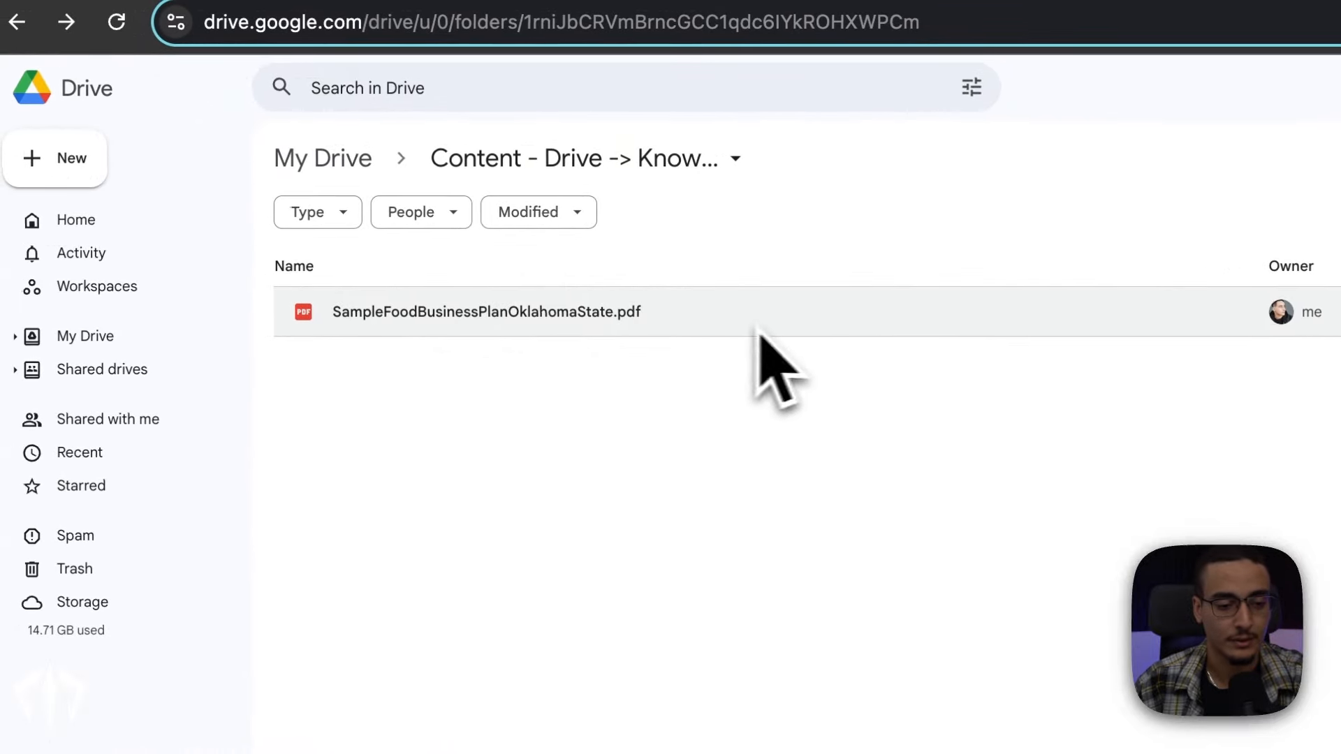
{"action": "left_click", "coordinate": [907, 295]}
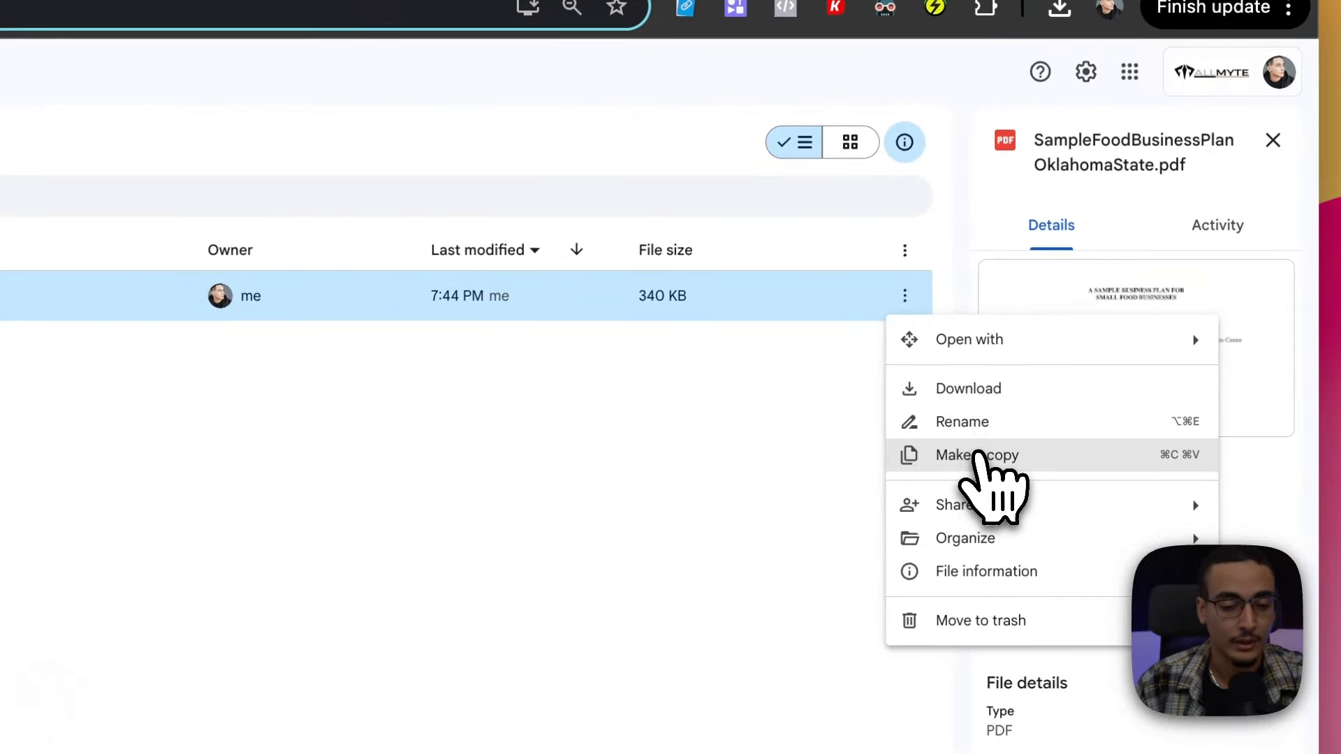
{"action": "left_click", "coordinate": [978, 454]}
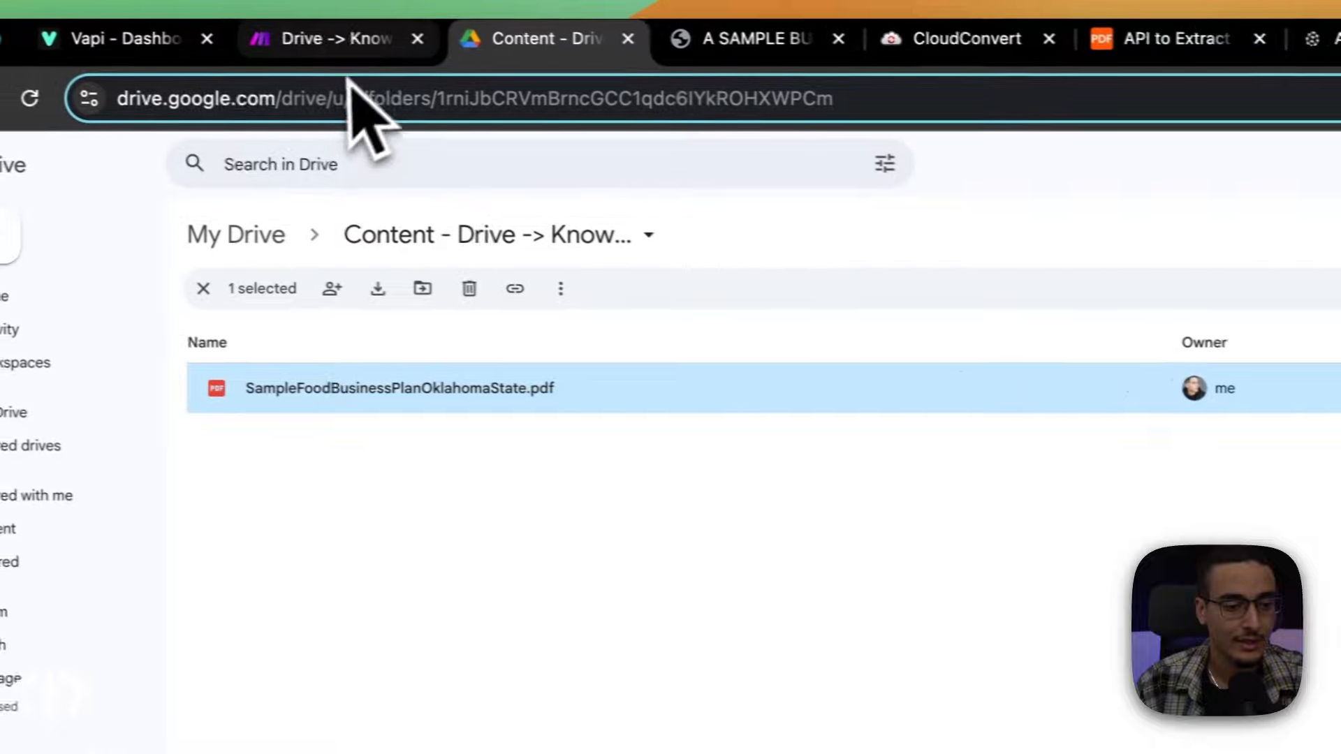
Switch to the Vapi dashboard and set the Food business assistant's model to GPT 4o Mini Cluster
{"action": "left_click", "coordinate": [363, 46]}
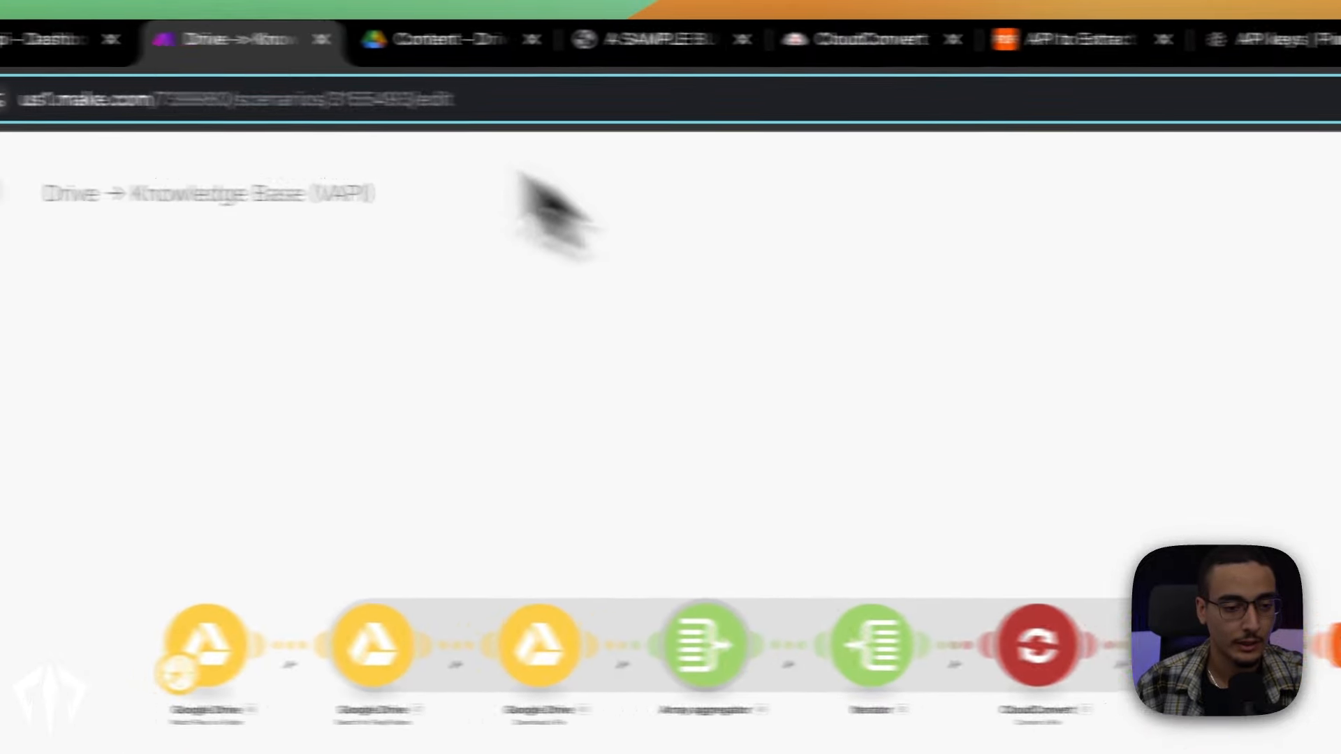
{"action": "left_click", "coordinate": [66, 38]}
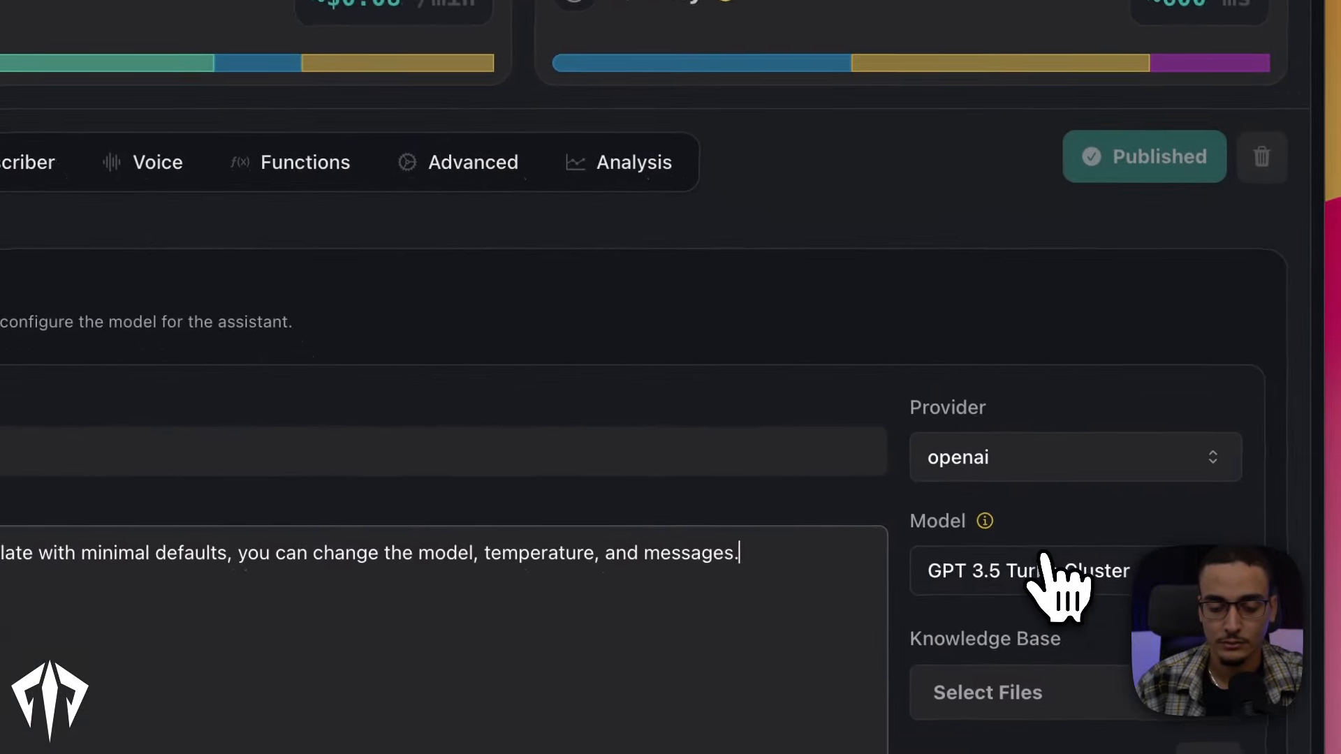
{"action": "left_click", "coordinate": [1046, 569]}
{"action": "left_click", "coordinate": [1082, 628]}
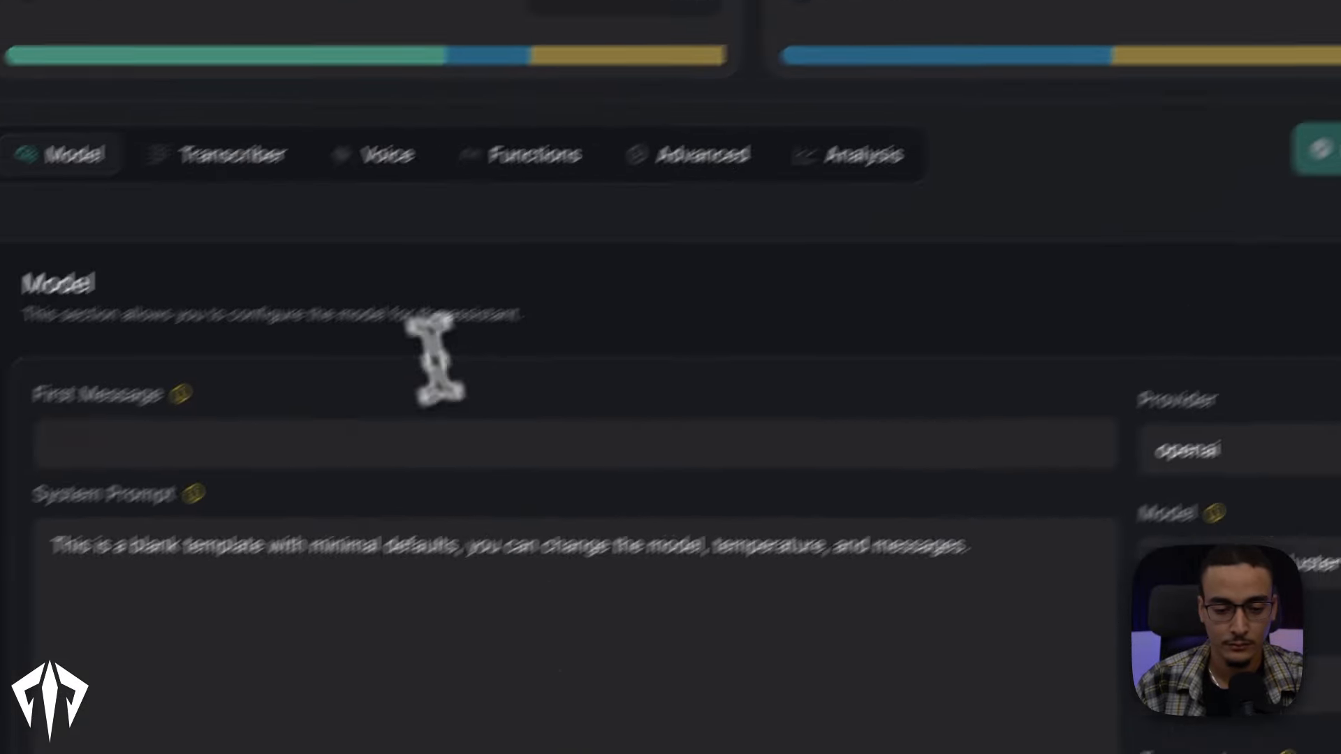
Replace the assistant's system prompt with "Have a conversation"
{"action": "left_click", "coordinate": [451, 636]}
{"action": "key", "text": "super+a"}
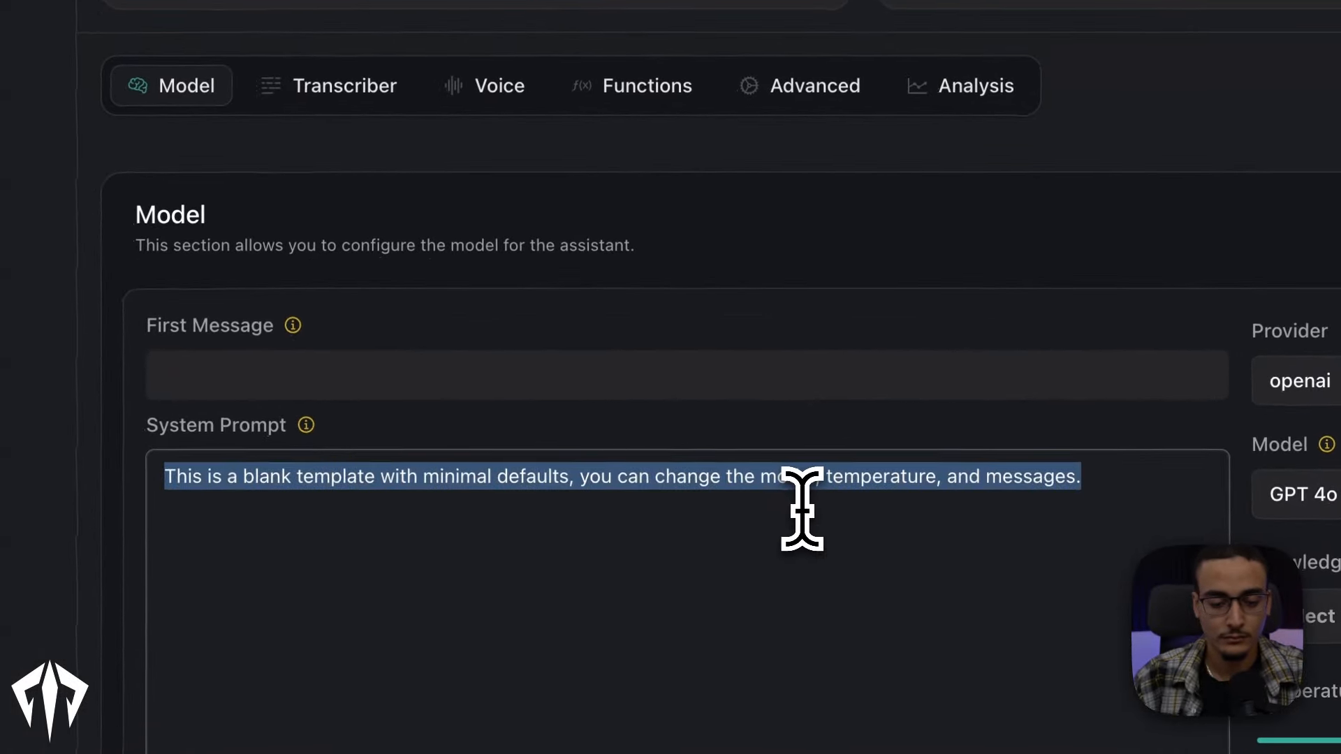
{"action": "type", "text": "hVE"}
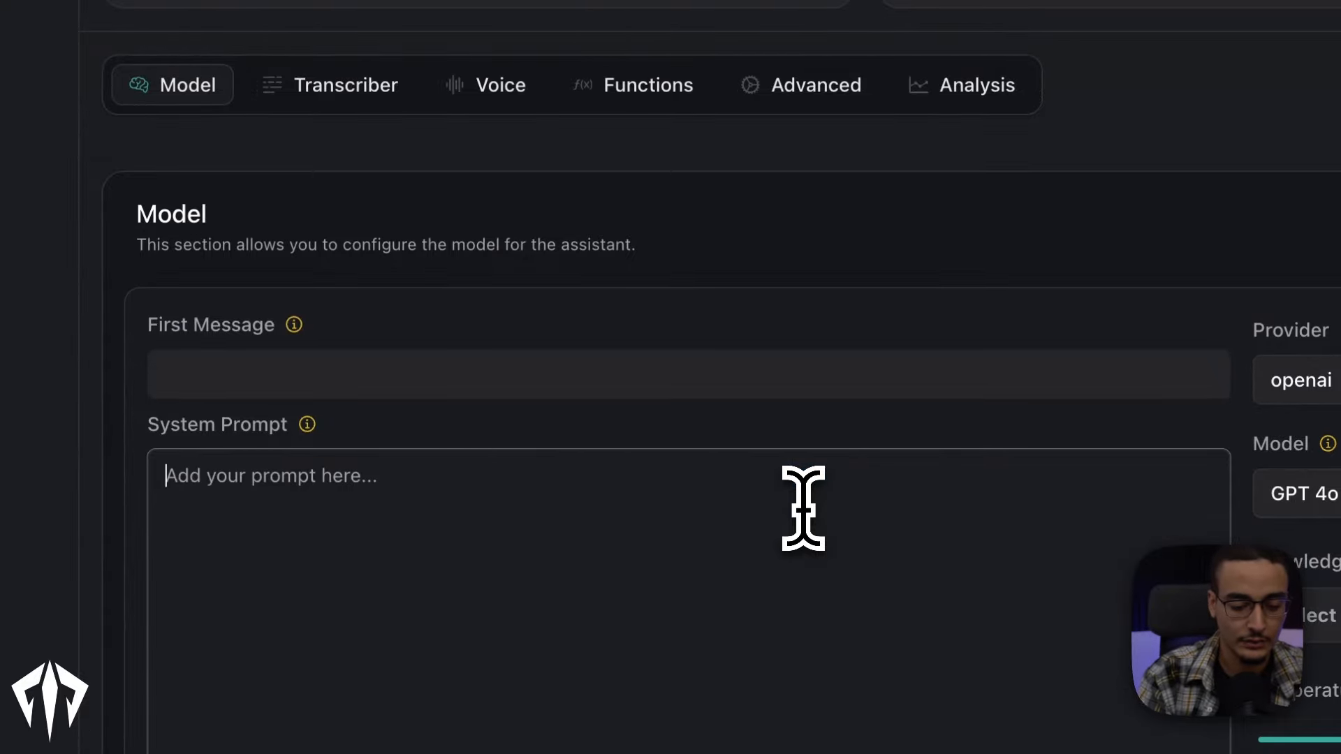
{"action": "type", "text": "have a"}
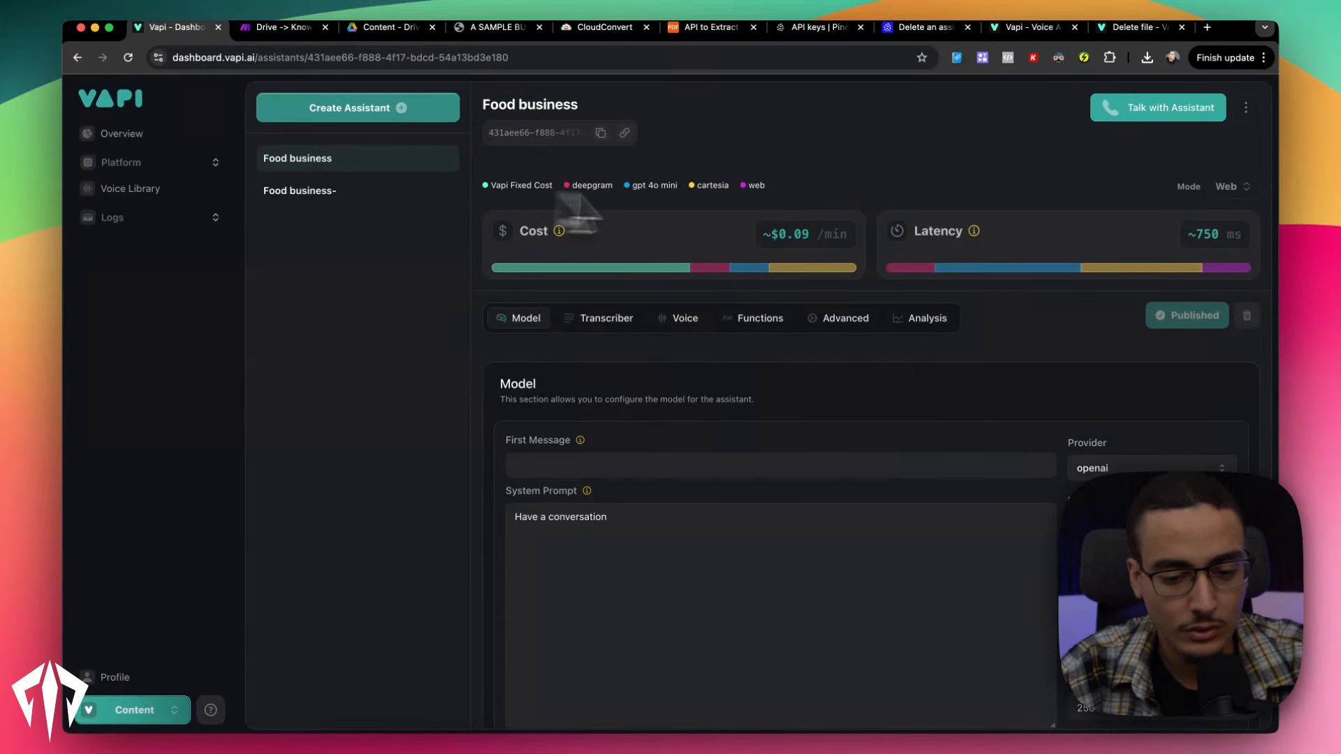
Copy the Food business assistant's ID from the page address and reload the assistant before returning to the Make scenario
{"action": "left_click", "coordinate": [556, 59]}
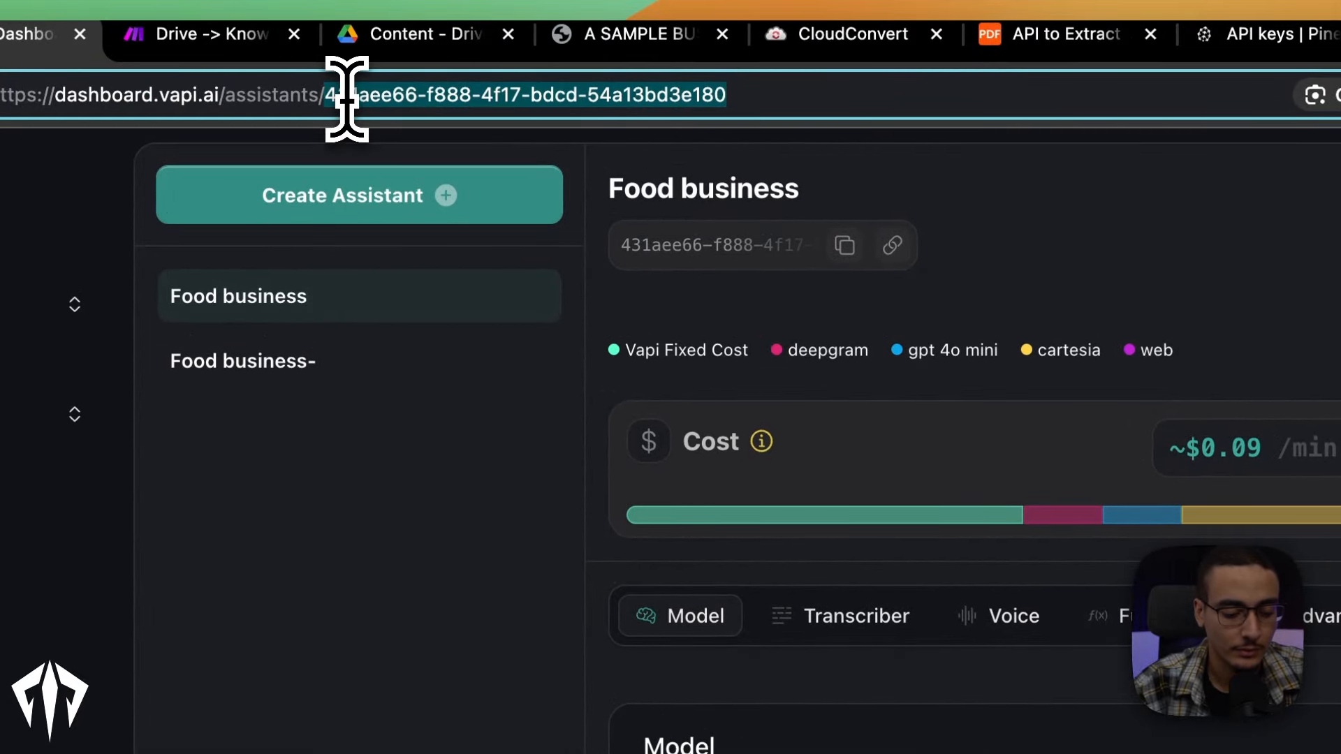
{"action": "left_click", "coordinate": [595, 169]}
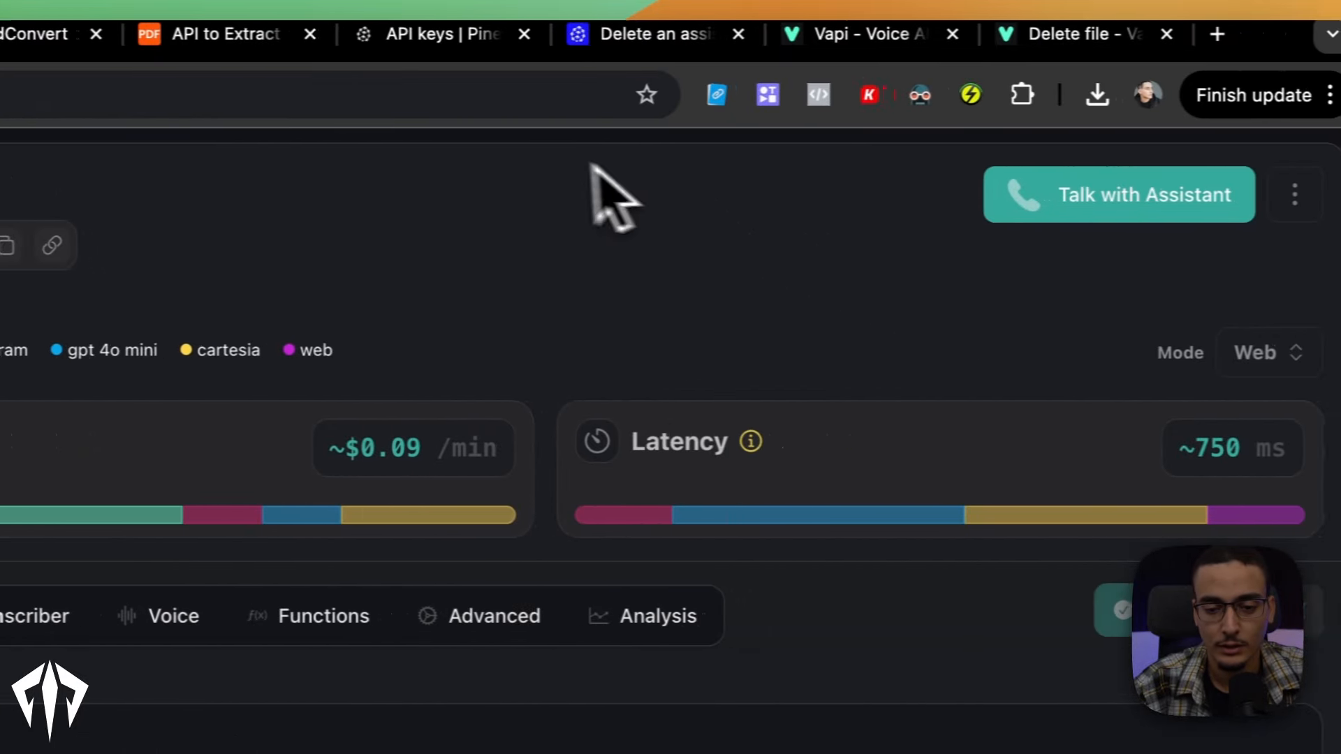
{"action": "left_click", "coordinate": [480, 103]}
{"action": "key", "text": "Return"}
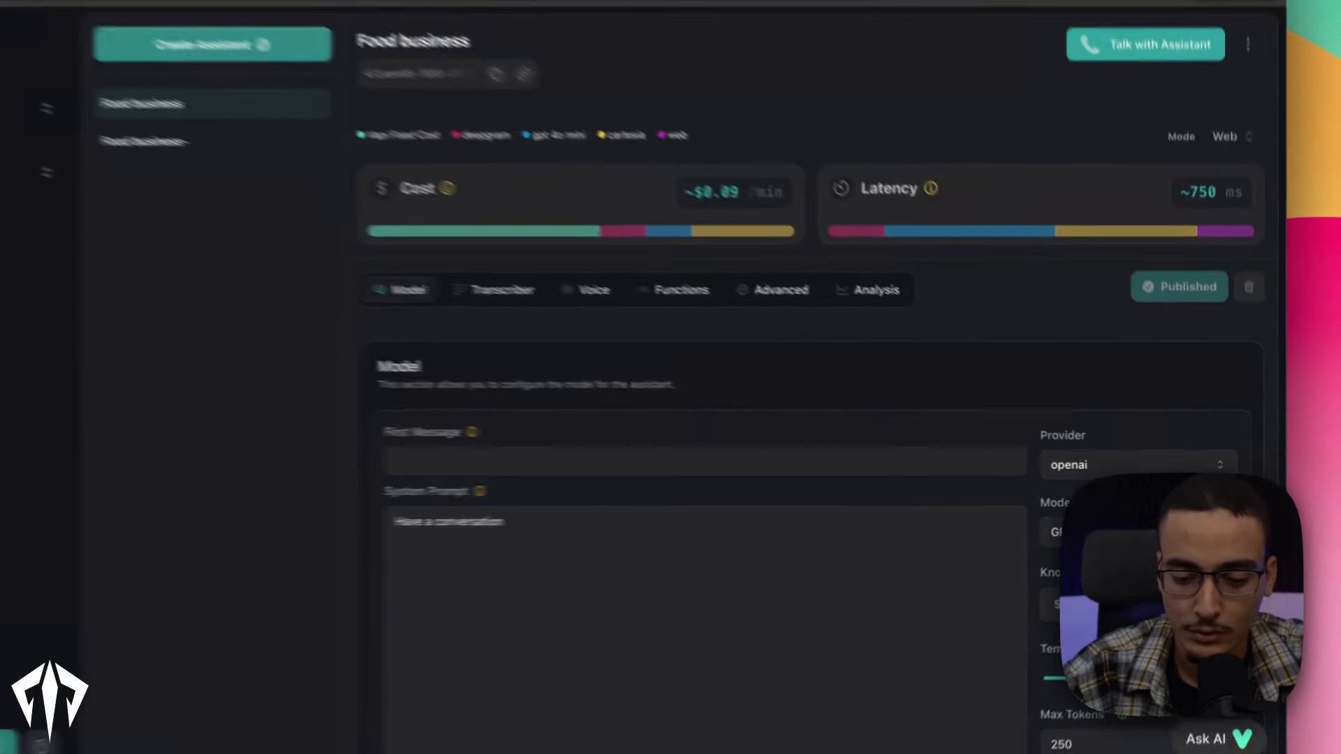
{"action": "scroll", "coordinate": [978, 567], "scroll_direction": "down", "scroll_amount": 2}
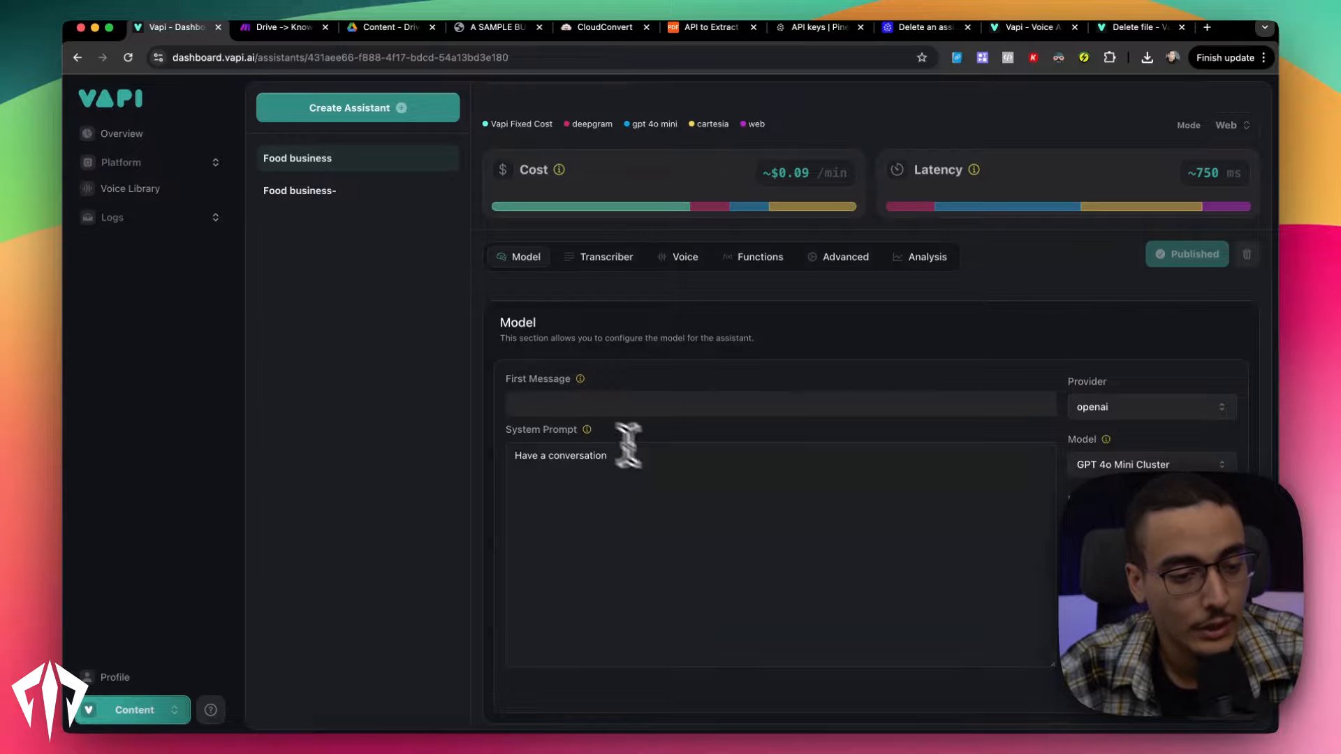
{"action": "left_click", "coordinate": [292, 32]}
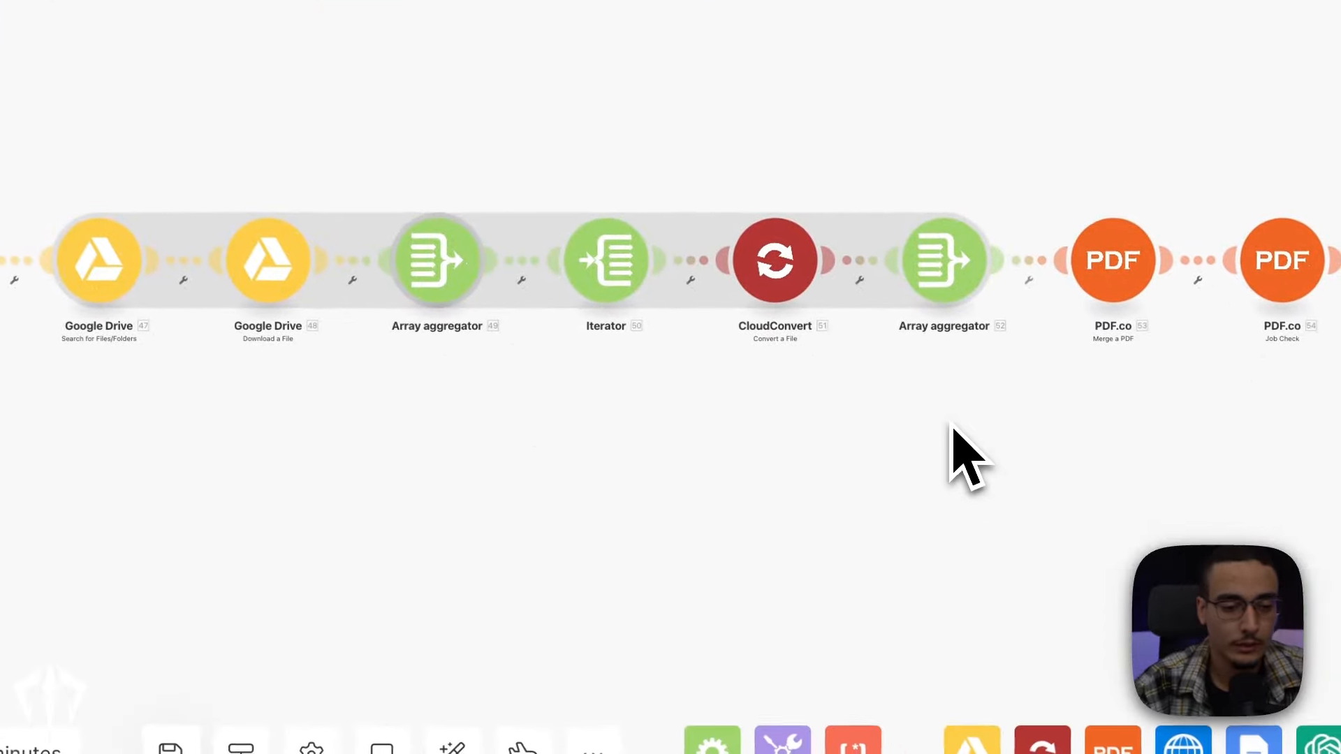
Replace the AssistantID variable's value in the Set multiple variables module with the copied Food business assistant ID and save the module
{"action": "left_click_drag", "start_coordinate": [952, 424], "coordinate": [249, 324]}
{"action": "left_click_drag", "start_coordinate": [1089, 391], "coordinate": [447, 447]}
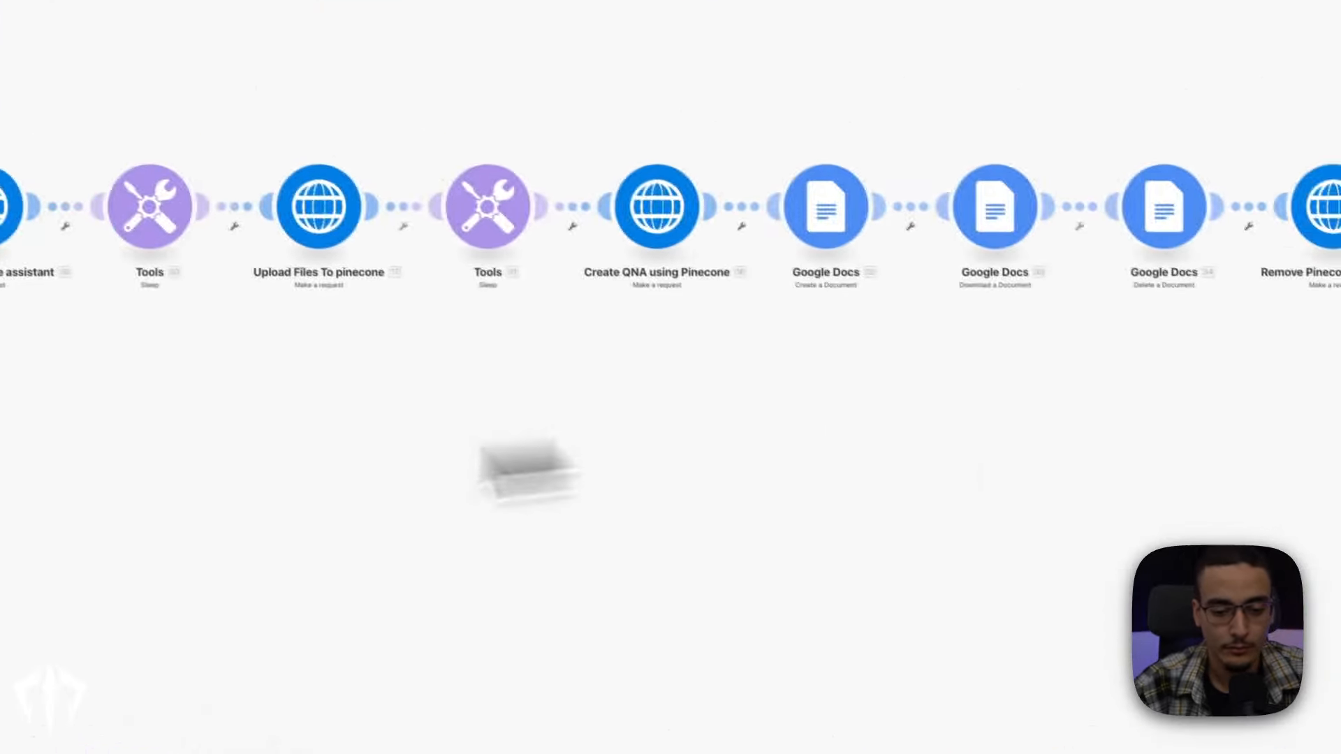
{"action": "left_click_drag", "start_coordinate": [909, 360], "coordinate": [111, 374]}
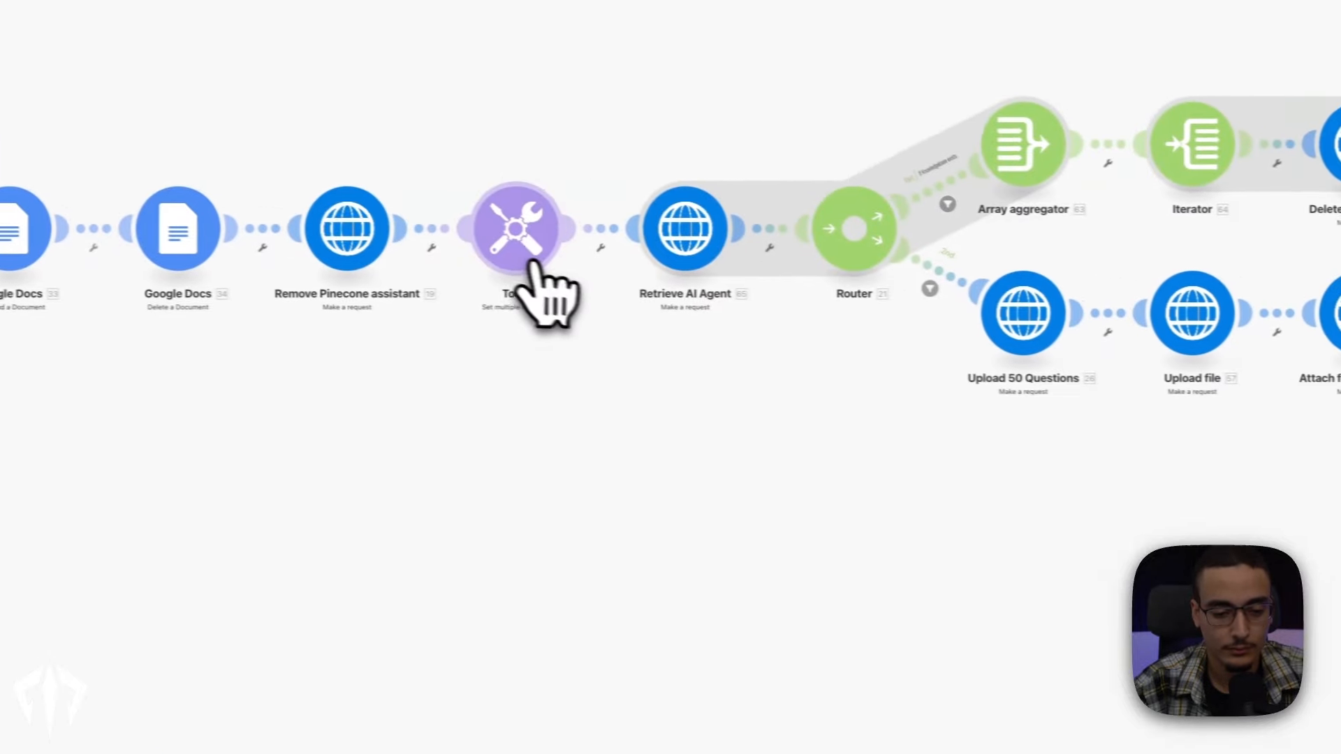
{"action": "left_click", "coordinate": [866, 227]}
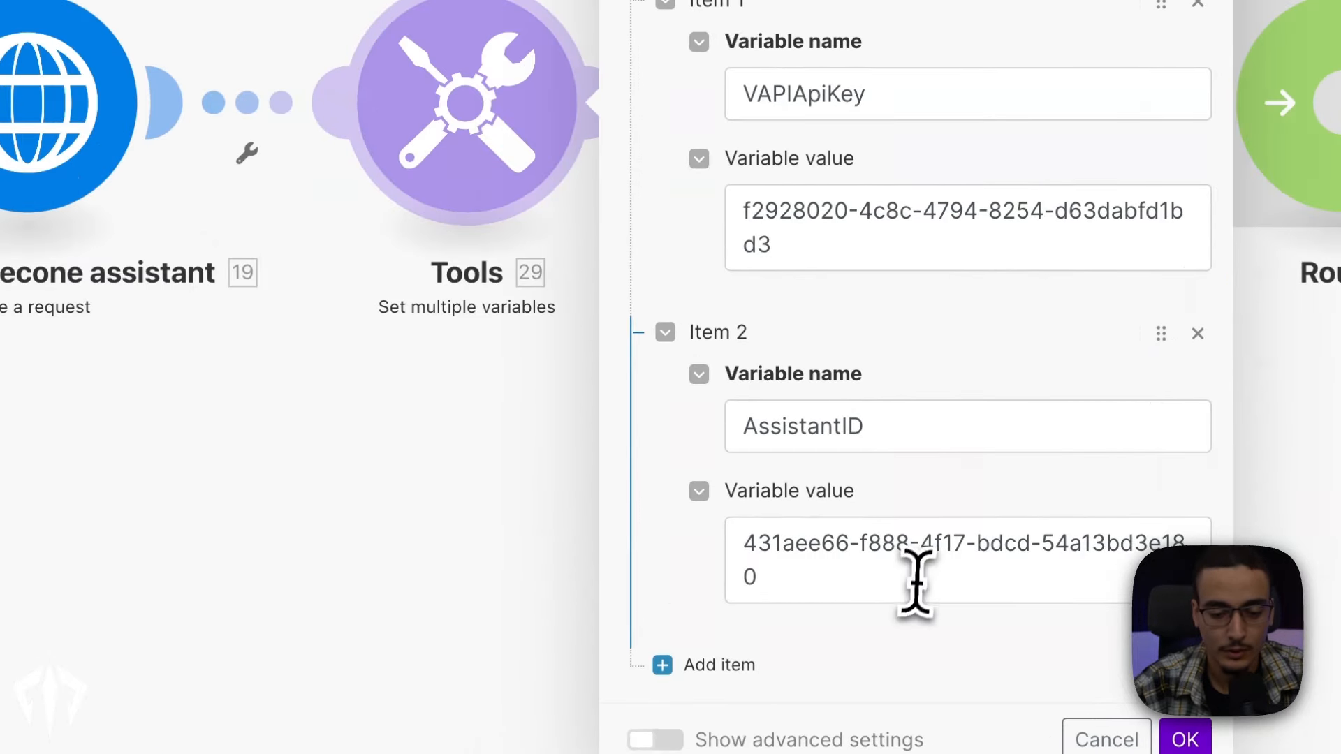
{"action": "triple_click", "coordinate": [912, 587]}
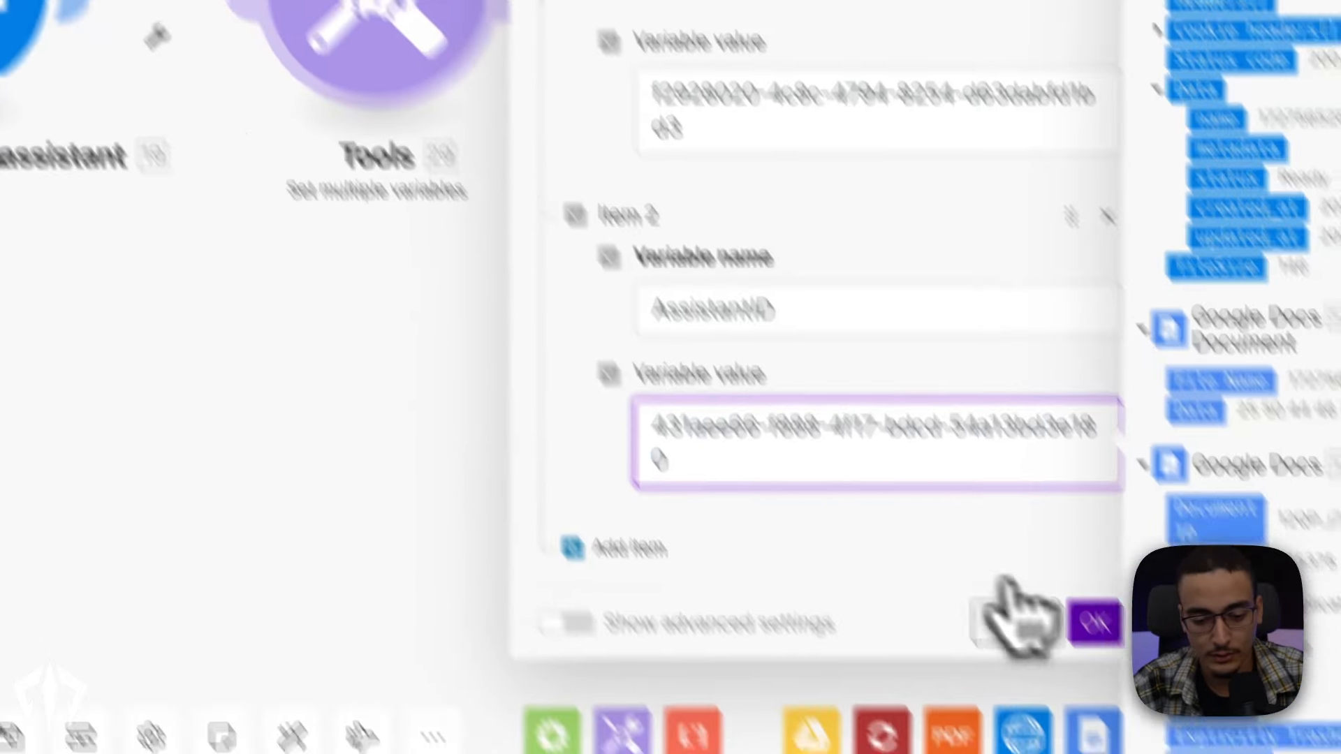
{"action": "left_click", "coordinate": [1188, 742]}
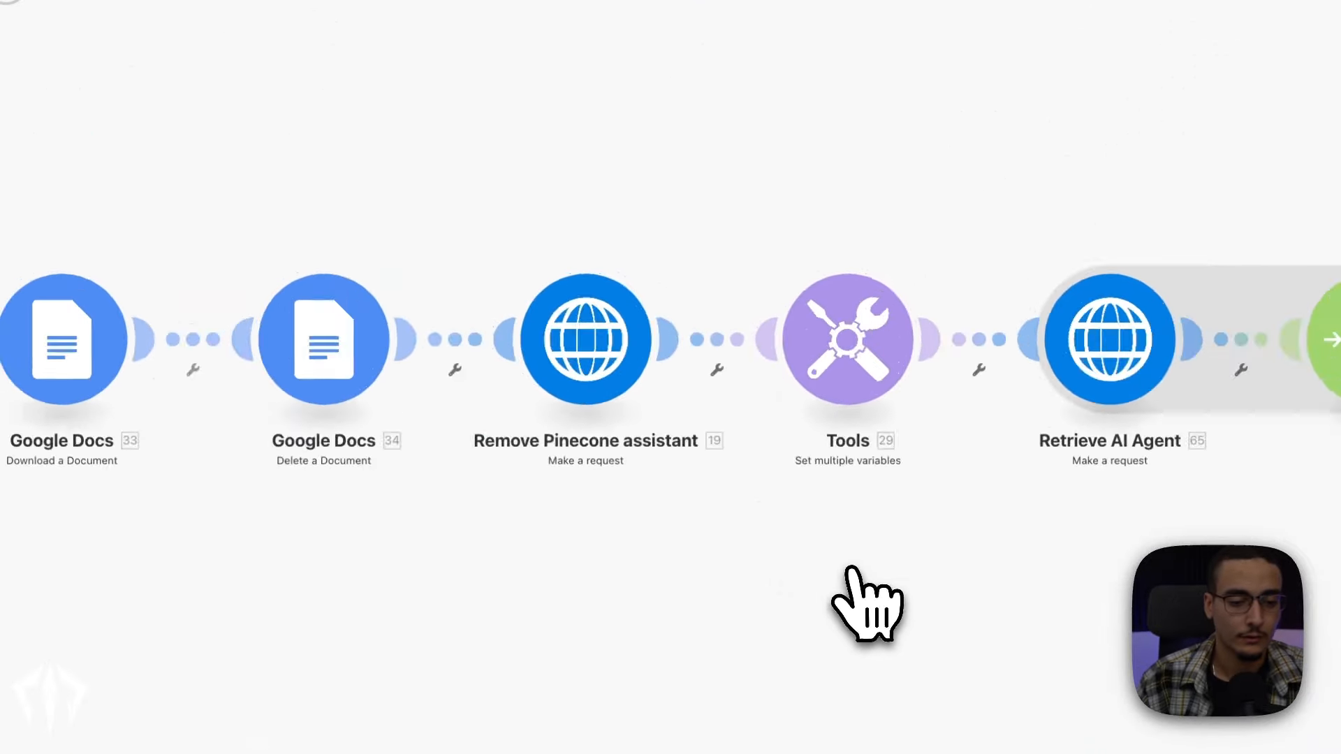
Switch to Google Drive and move Copy of SampleFoodBusinessPlanOklahomaState.pdf to the trash
{"action": "left_click", "coordinate": [541, 28]}
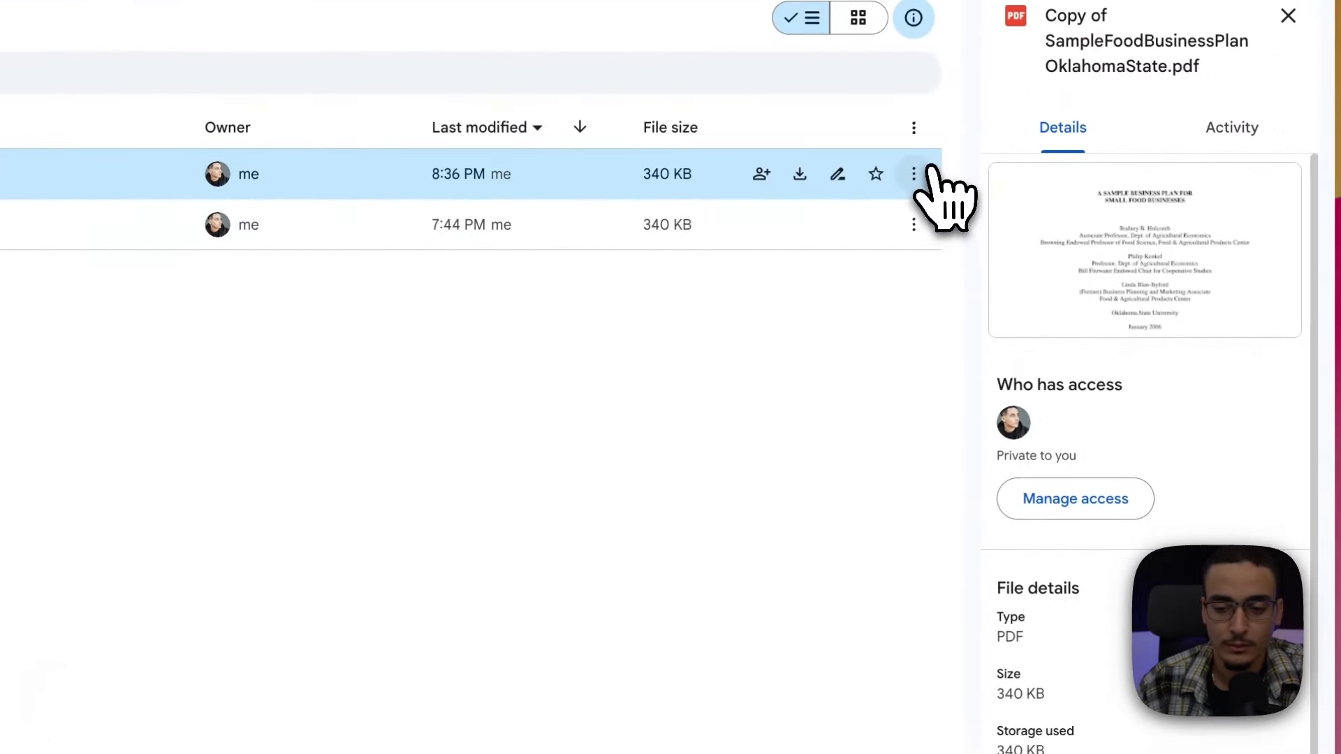
{"action": "left_click", "coordinate": [913, 173]}
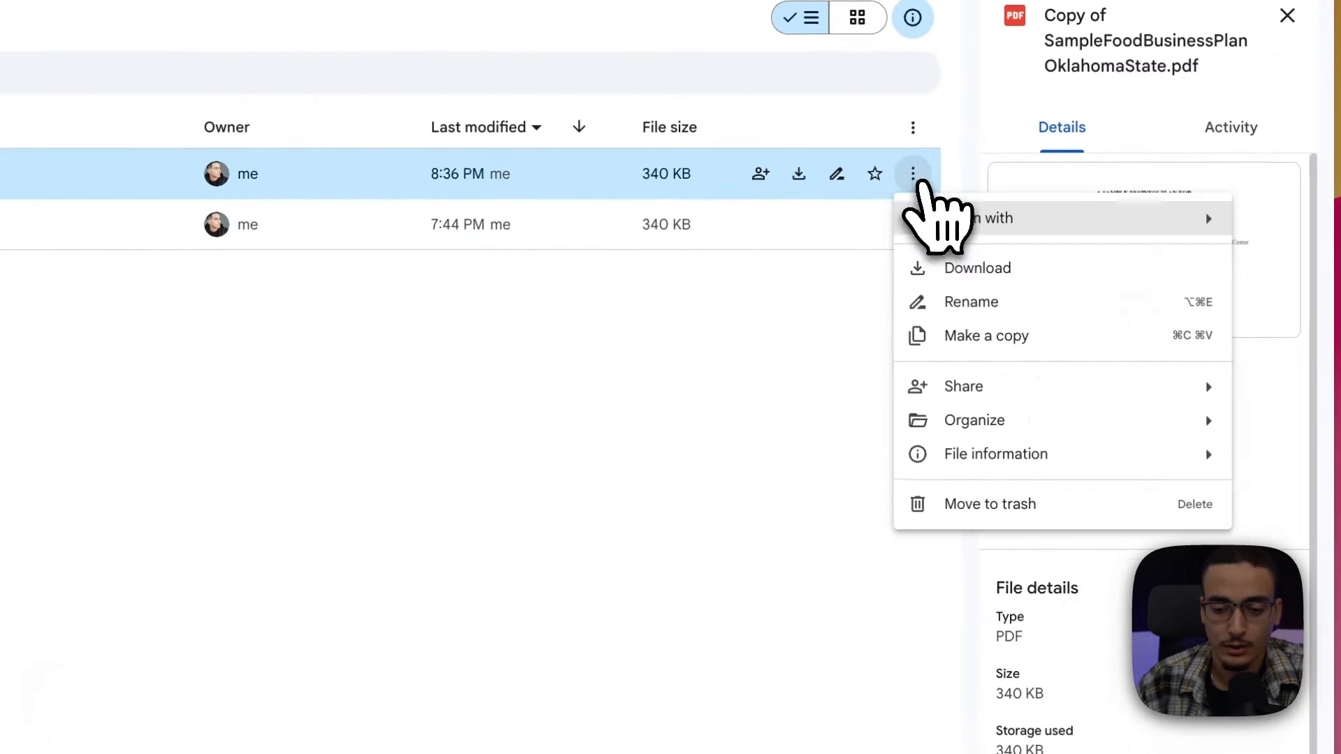
{"action": "left_click", "coordinate": [953, 515]}
{"action": "left_click", "coordinate": [186, 646]}
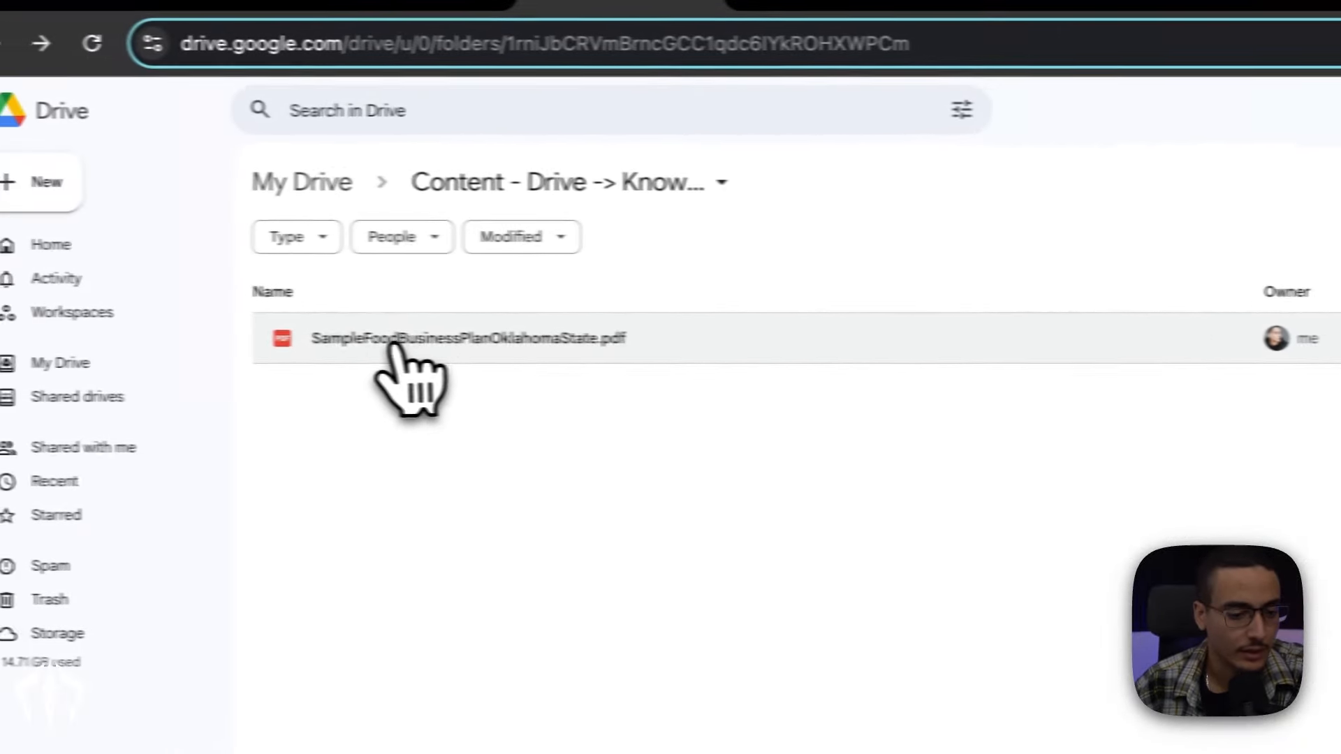
Make a fresh copy of SampleFoodBusinessPlanOklahomaState.pdf in the content folder
{"action": "left_click", "coordinate": [907, 250]}
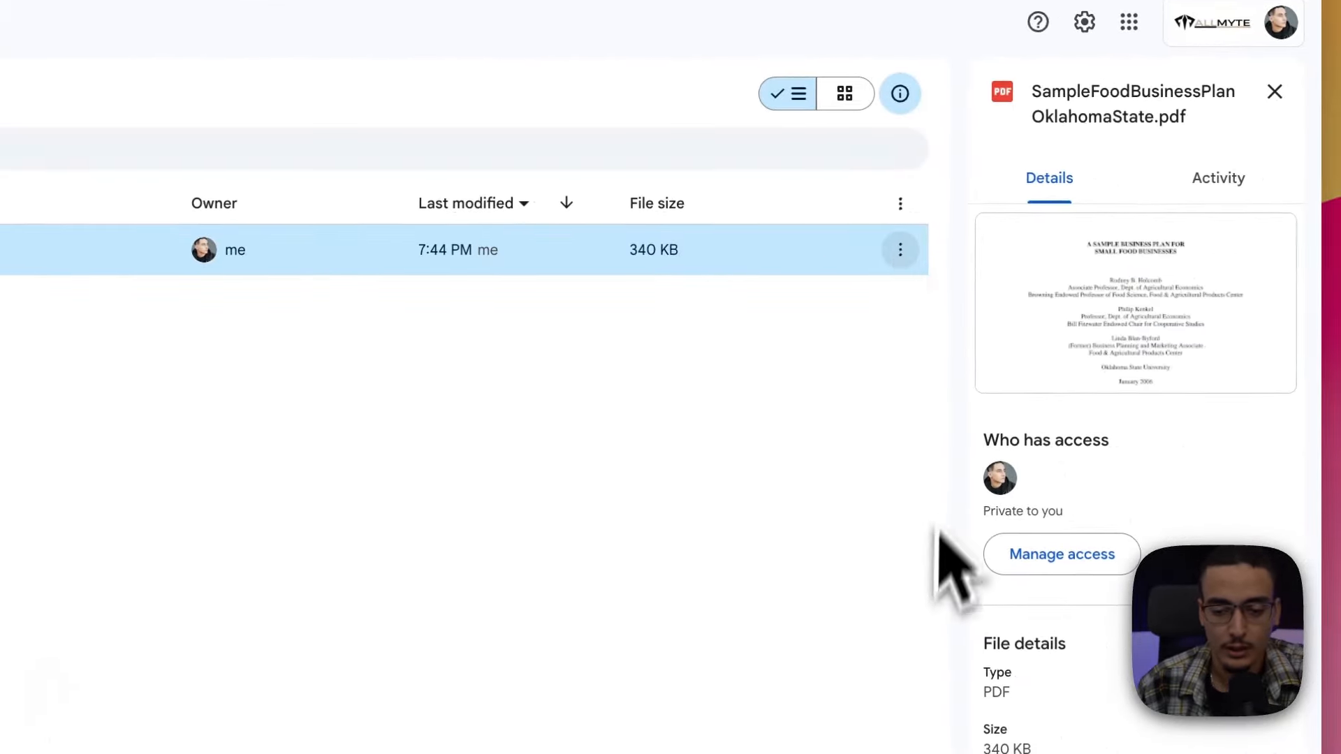
{"action": "left_click", "coordinate": [900, 251]}
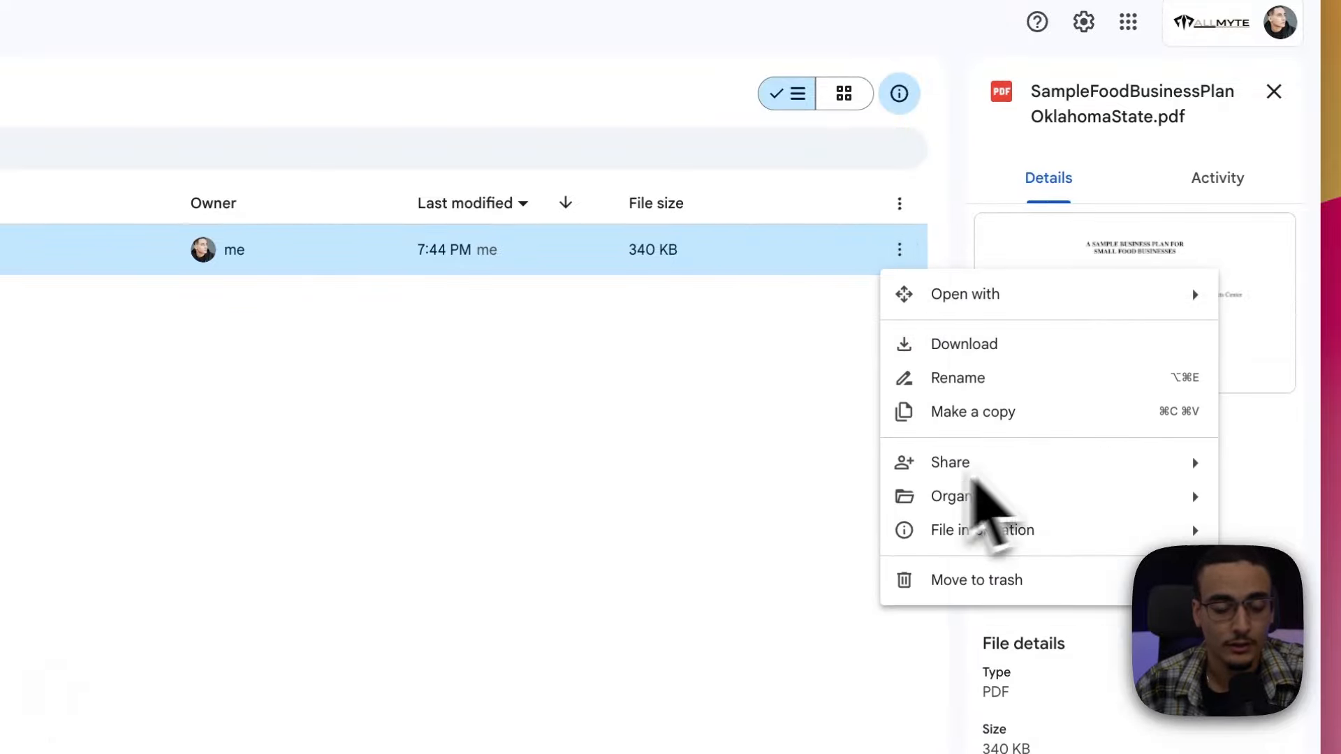
{"action": "left_click", "coordinate": [966, 409]}
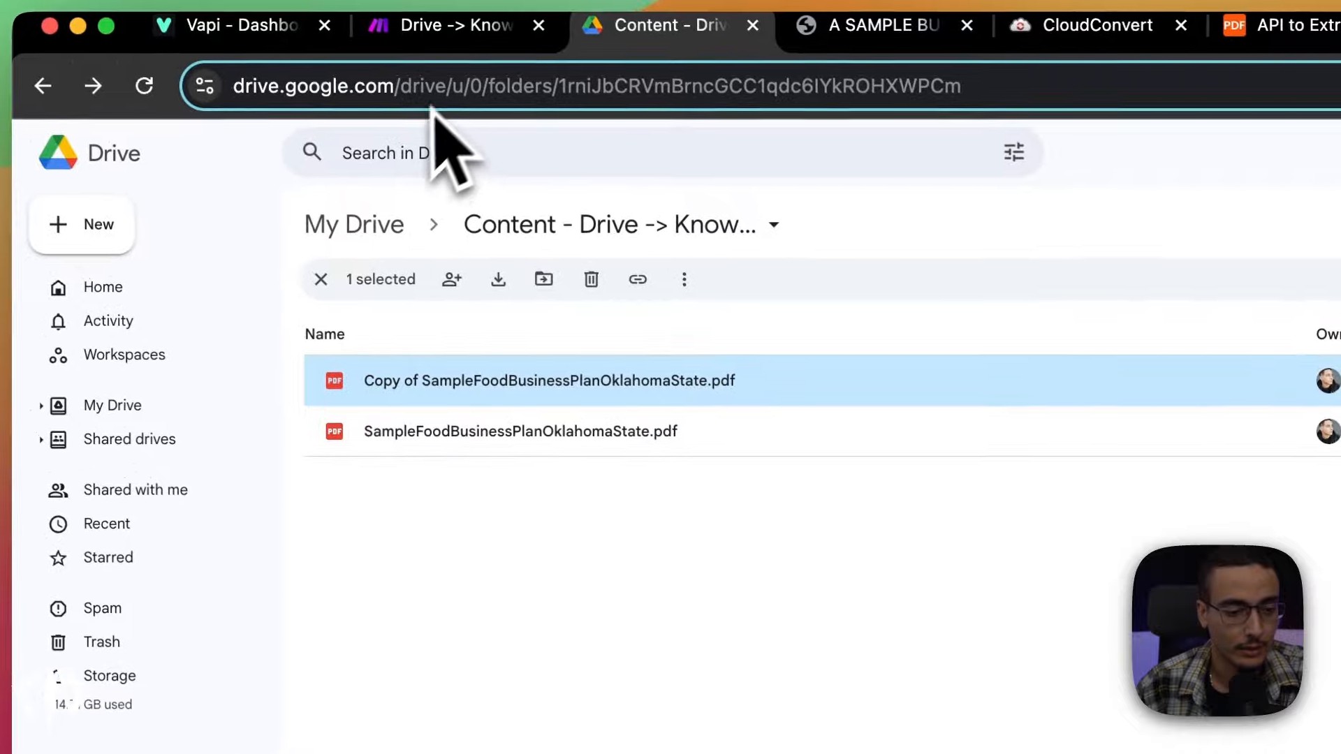
Switch to the Make scenario and run it once, leaving scheduling off
{"action": "left_click", "coordinate": [454, 35]}
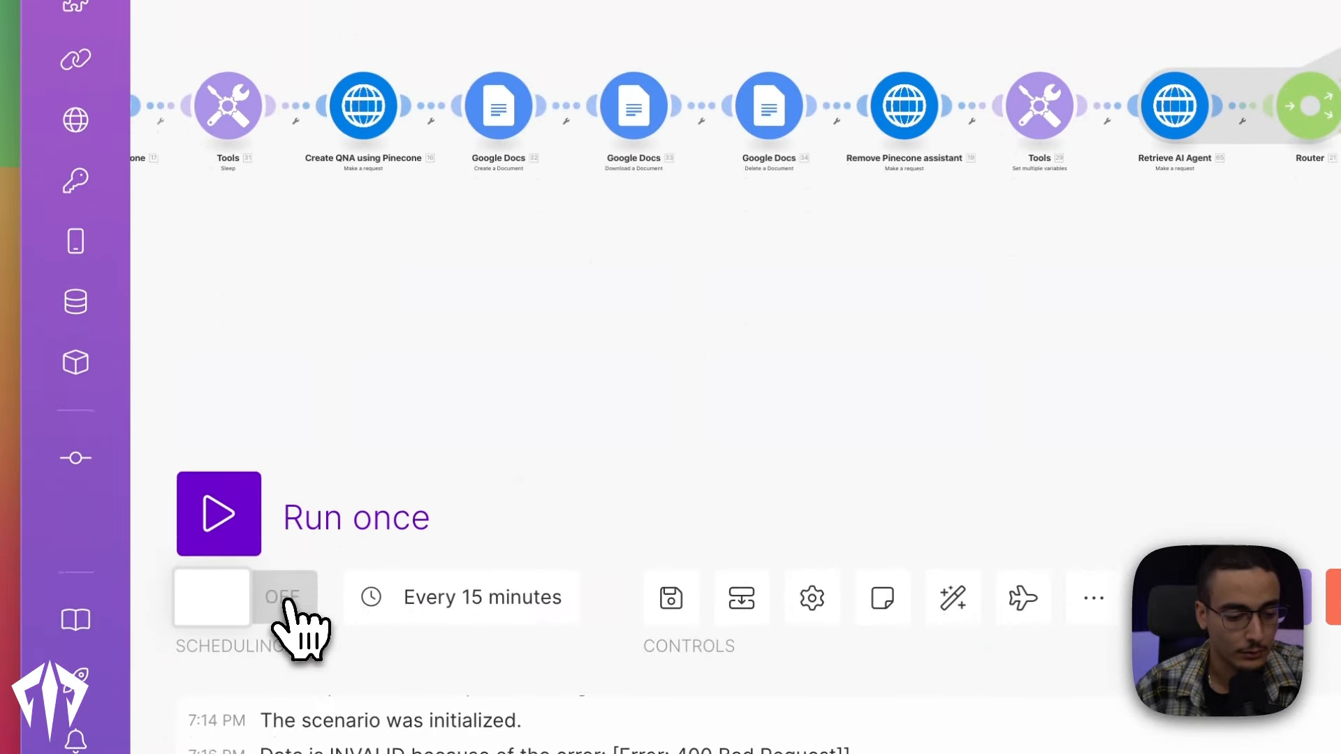
{"action": "left_click", "coordinate": [286, 599]}
{"action": "left_click", "coordinate": [285, 597]}
{"action": "left_click", "coordinate": [222, 513]}
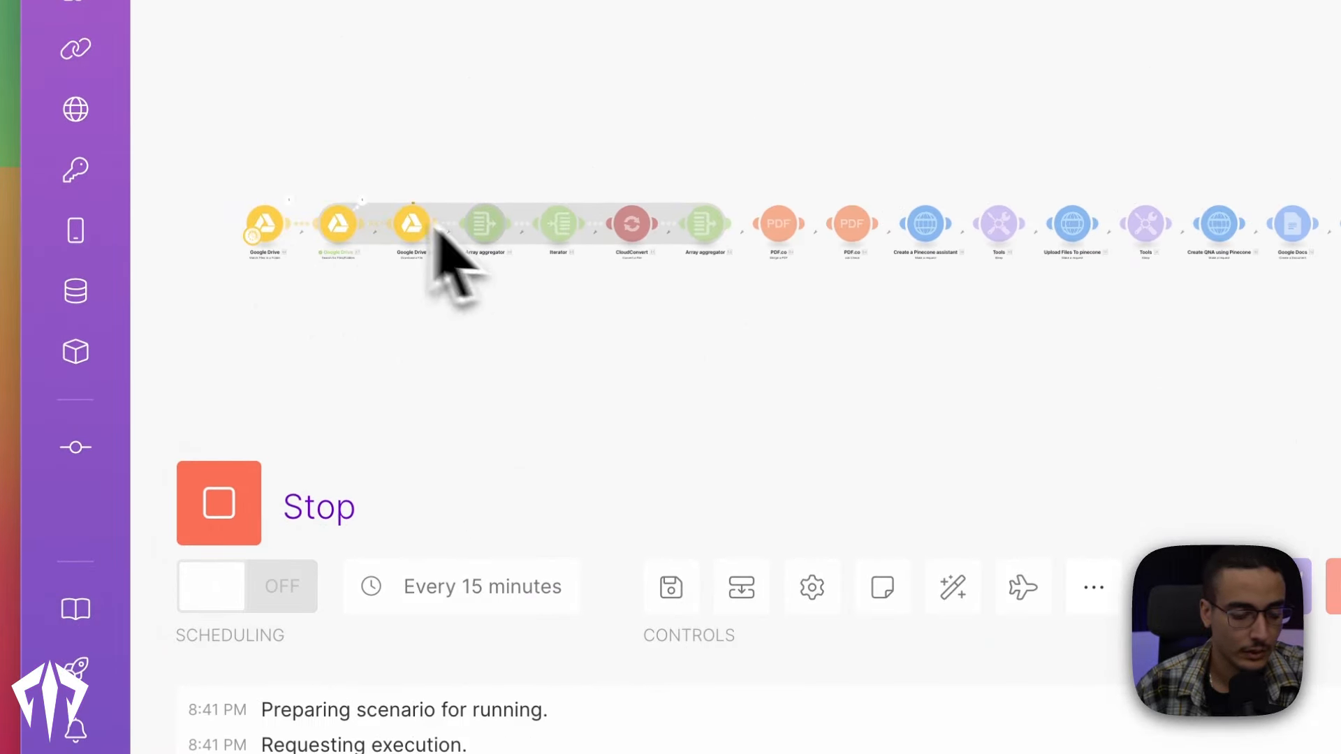
Follow the scenario run along the module chain, from the Google Drive modules to the router's two branches
{"action": "scroll", "coordinate": [437, 231], "scroll_direction": "up", "scroll_amount": 10}
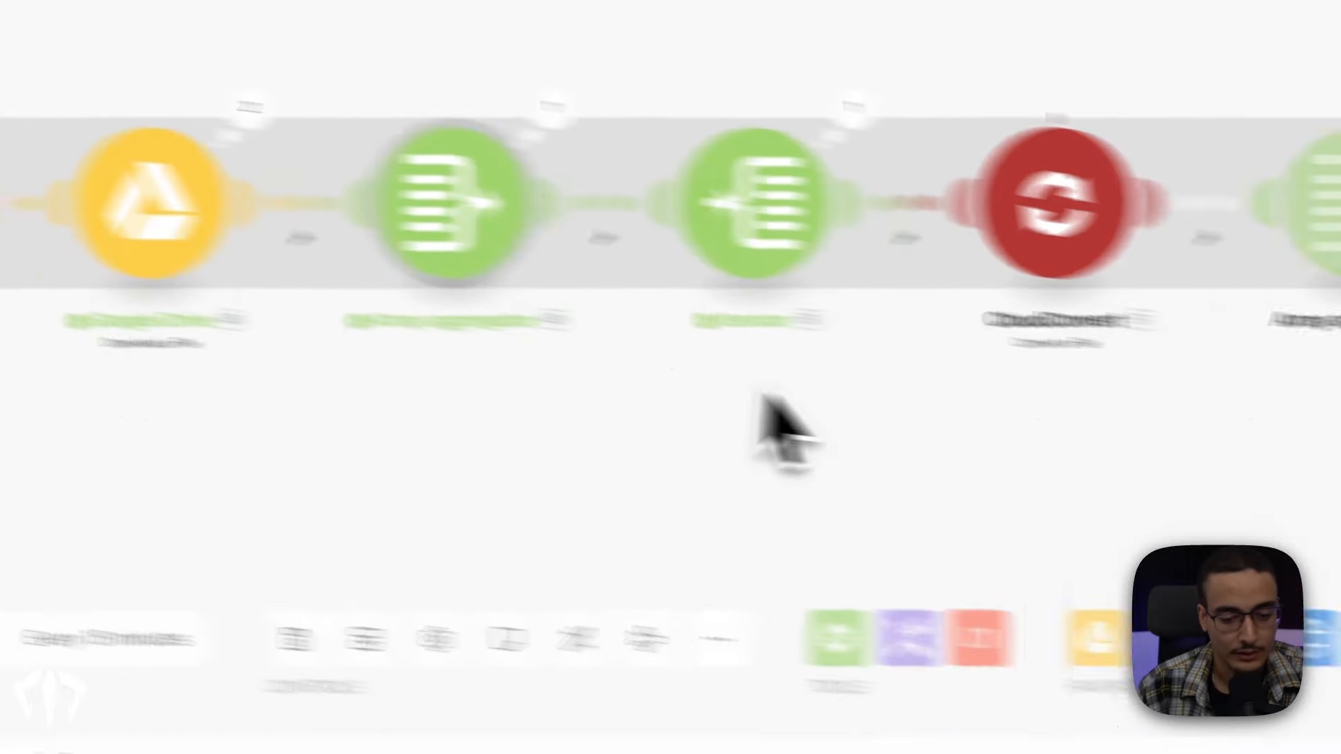
{"action": "left_click_drag", "start_coordinate": [930, 444], "coordinate": [560, 407]}
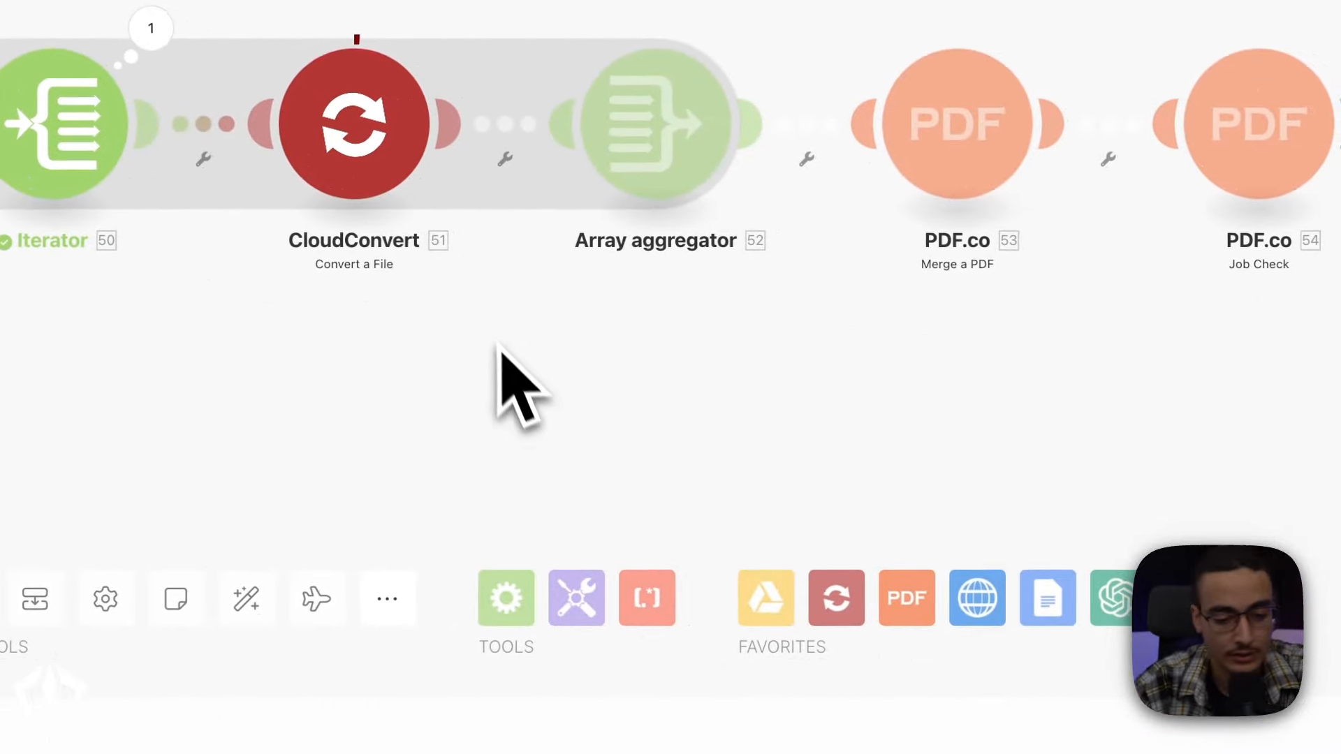
{"action": "scroll", "coordinate": [610, 357], "scroll_direction": "down", "scroll_amount": 10}
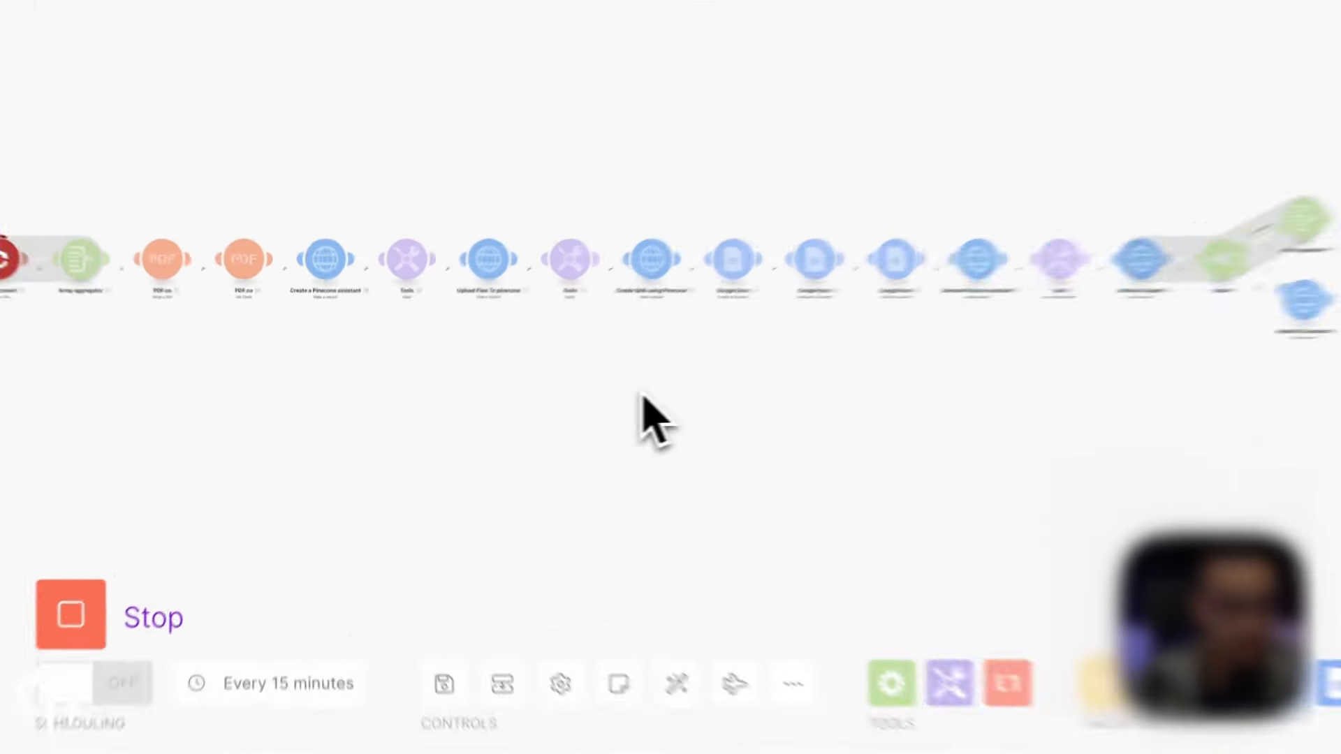
{"action": "scroll", "coordinate": [394, 375], "scroll_direction": "up", "scroll_amount": 5}
{"action": "scroll", "coordinate": [419, 374], "scroll_direction": "down", "scroll_amount": 5}
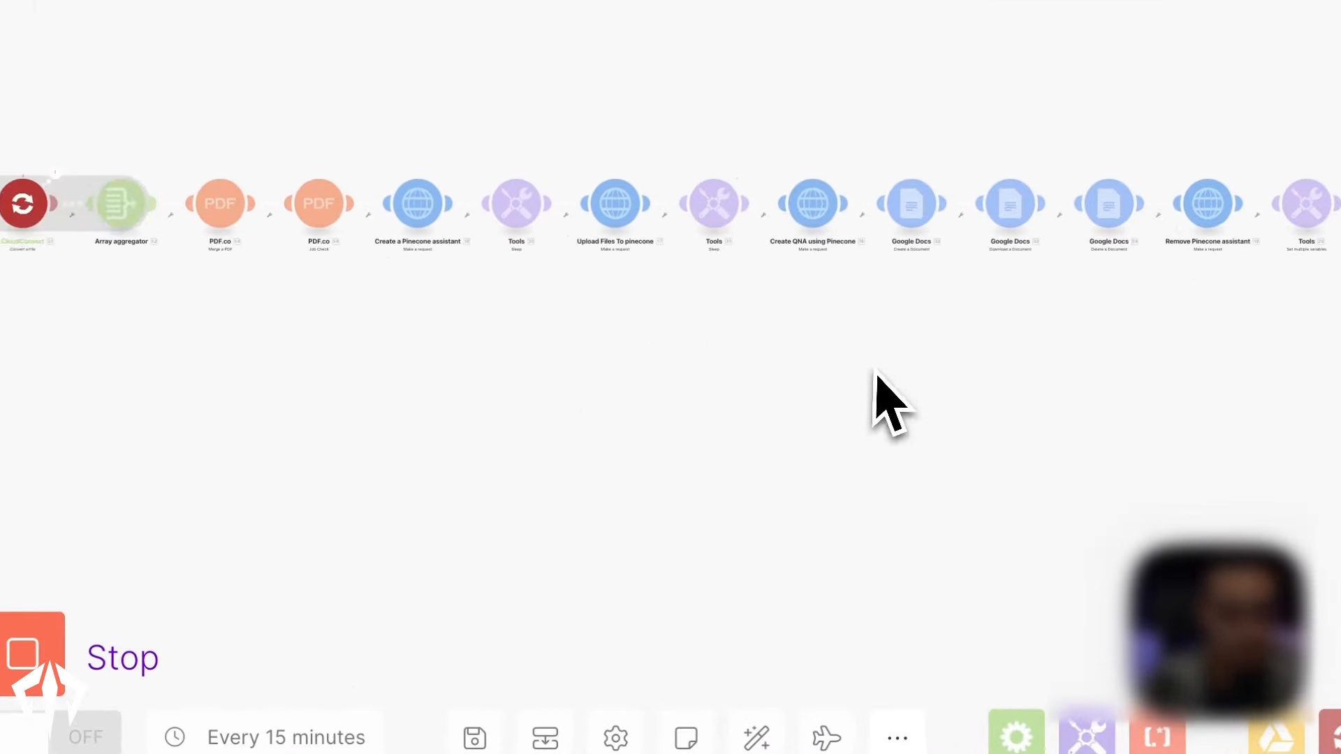
{"action": "left_click_drag", "start_coordinate": [775, 379], "coordinate": [798, 378]}
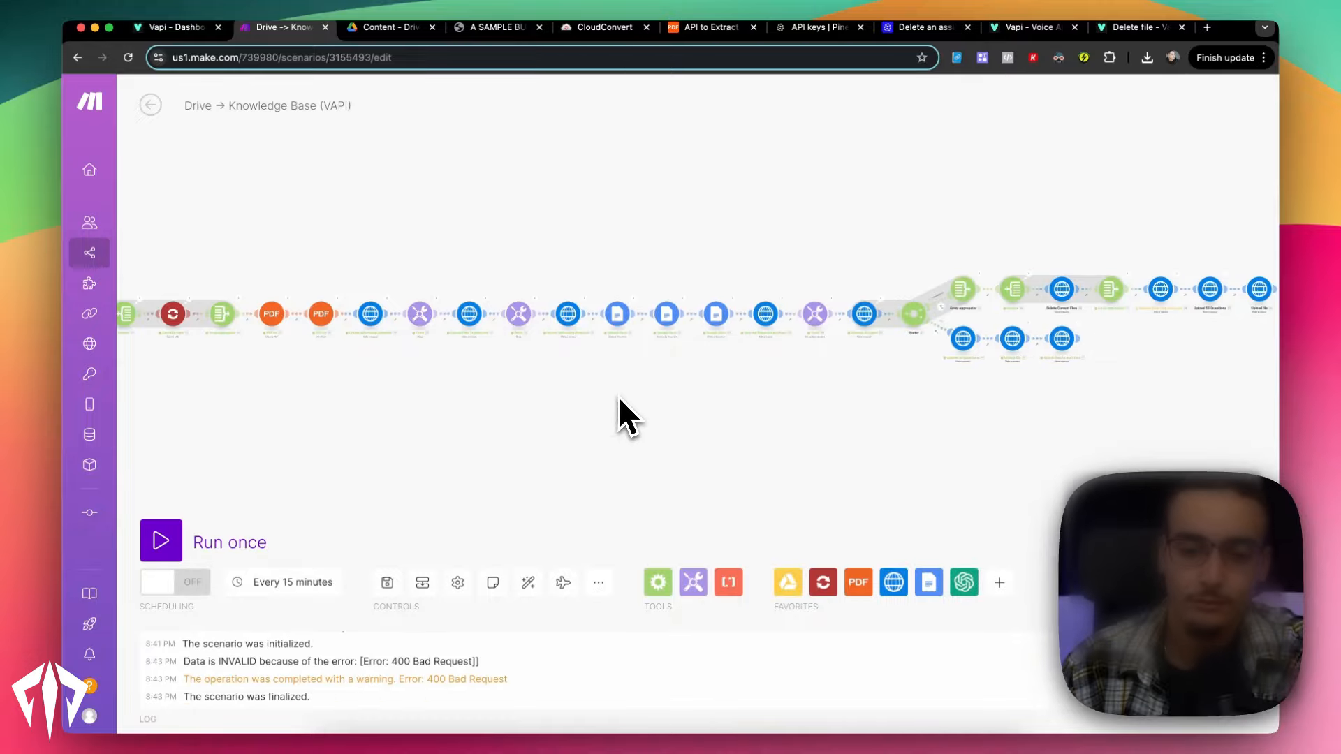
{"action": "scroll", "coordinate": [873, 388], "scroll_direction": "up", "scroll_amount": 3}
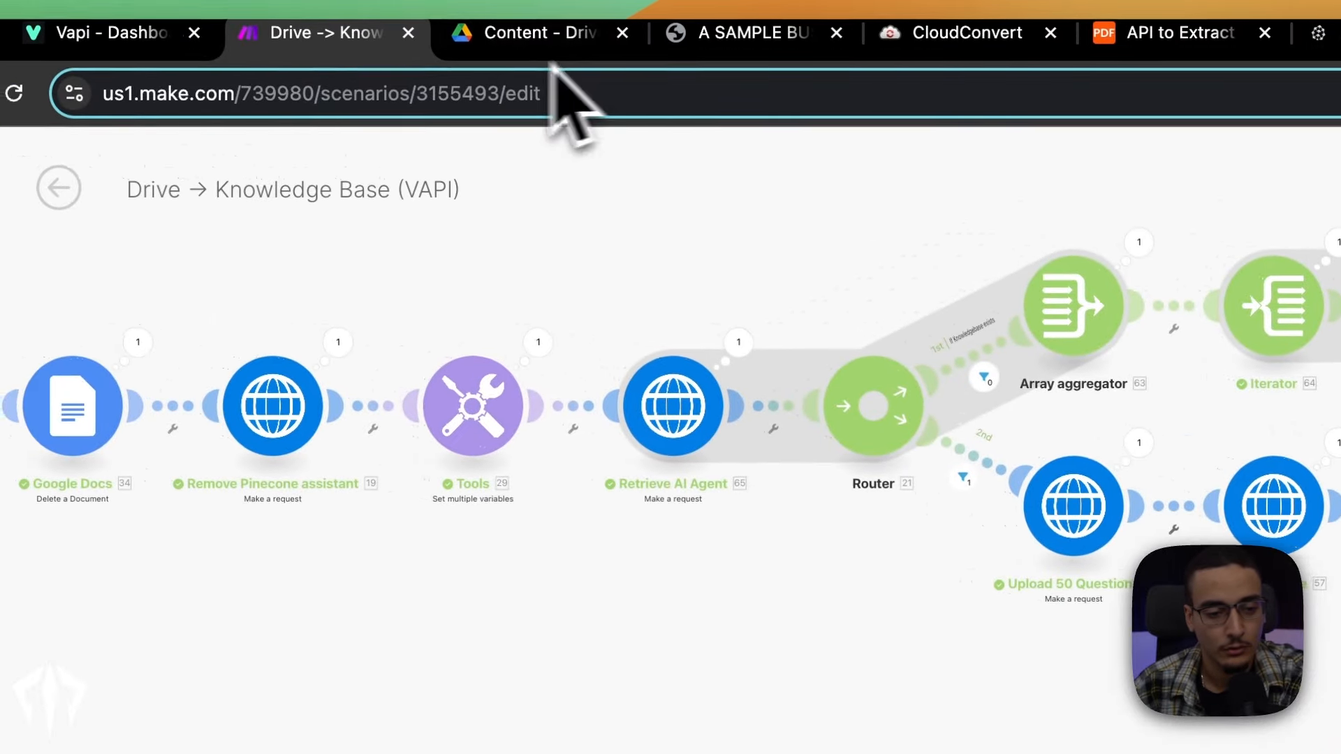
Switch to the Vapi dashboard and reload the Food business assistant's page
{"action": "left_click", "coordinate": [178, 35]}
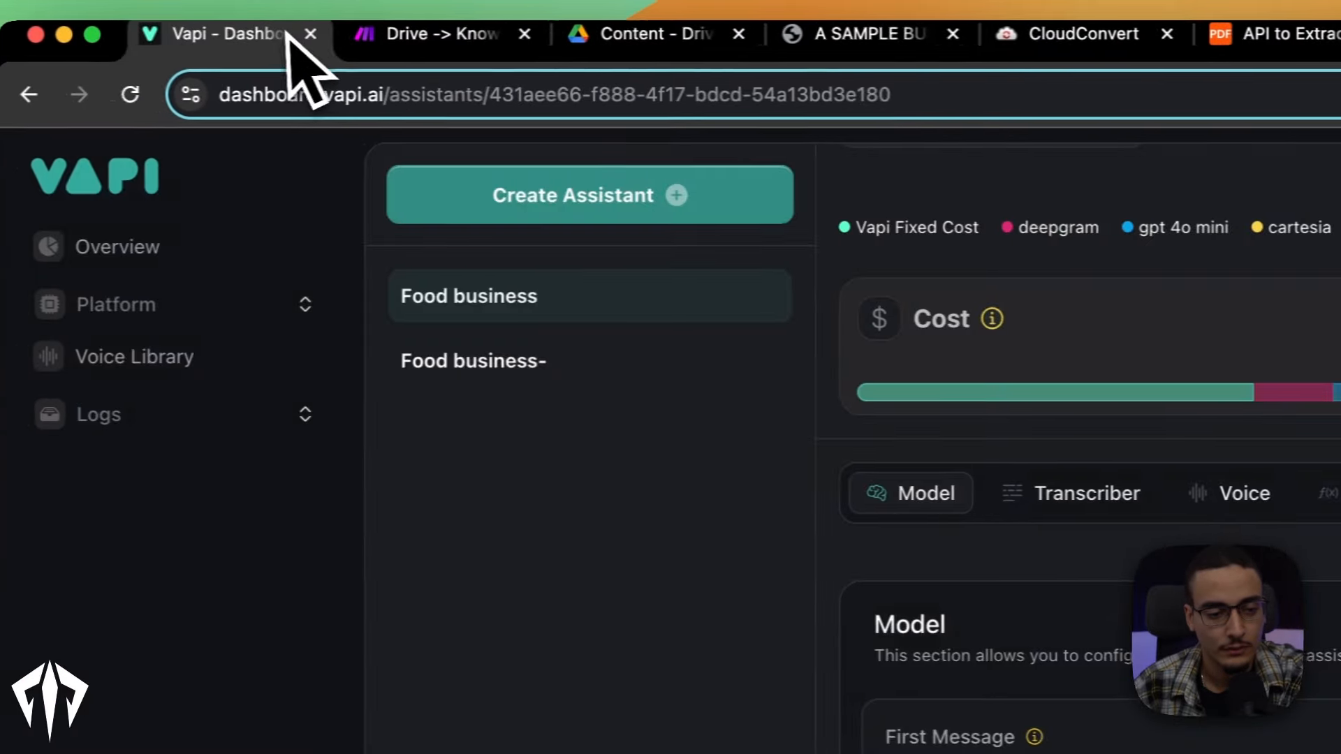
{"action": "left_click", "coordinate": [648, 95]}
{"action": "key", "text": "Return"}
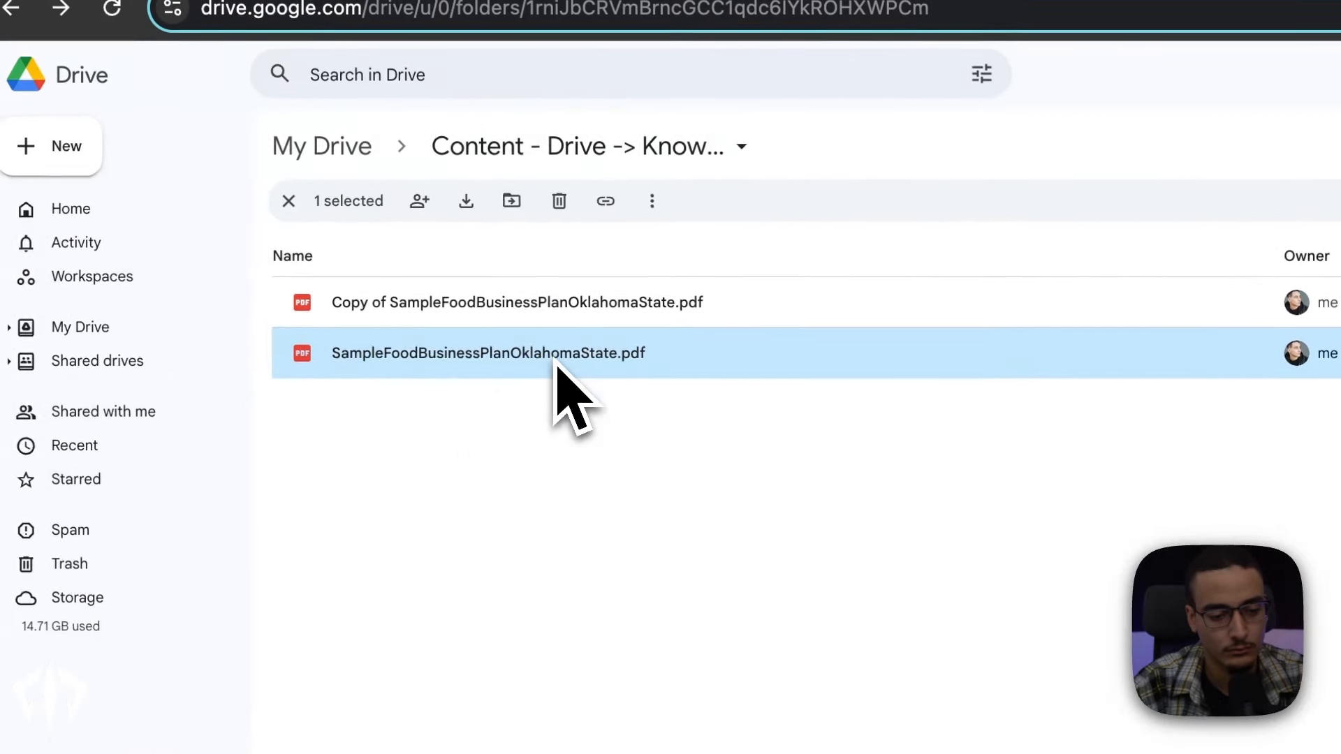
Open SampleFoodBusinessPlanOklahomaState.pdf in Google Drive, read its Competition section for test questions, and return to the Vapi dashboard
{"action": "double_click", "coordinate": [557, 365]}
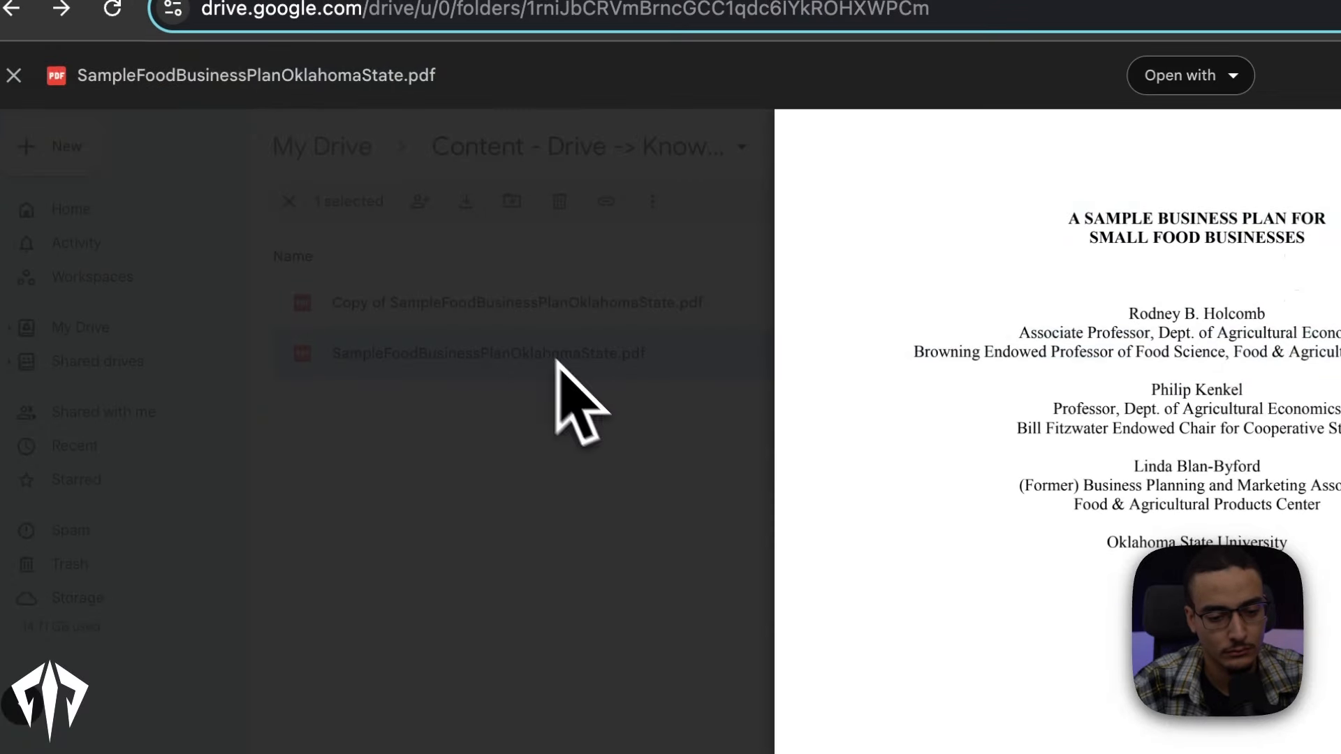
{"action": "scroll", "coordinate": [931, 695], "scroll_direction": "down", "scroll_amount": 20}
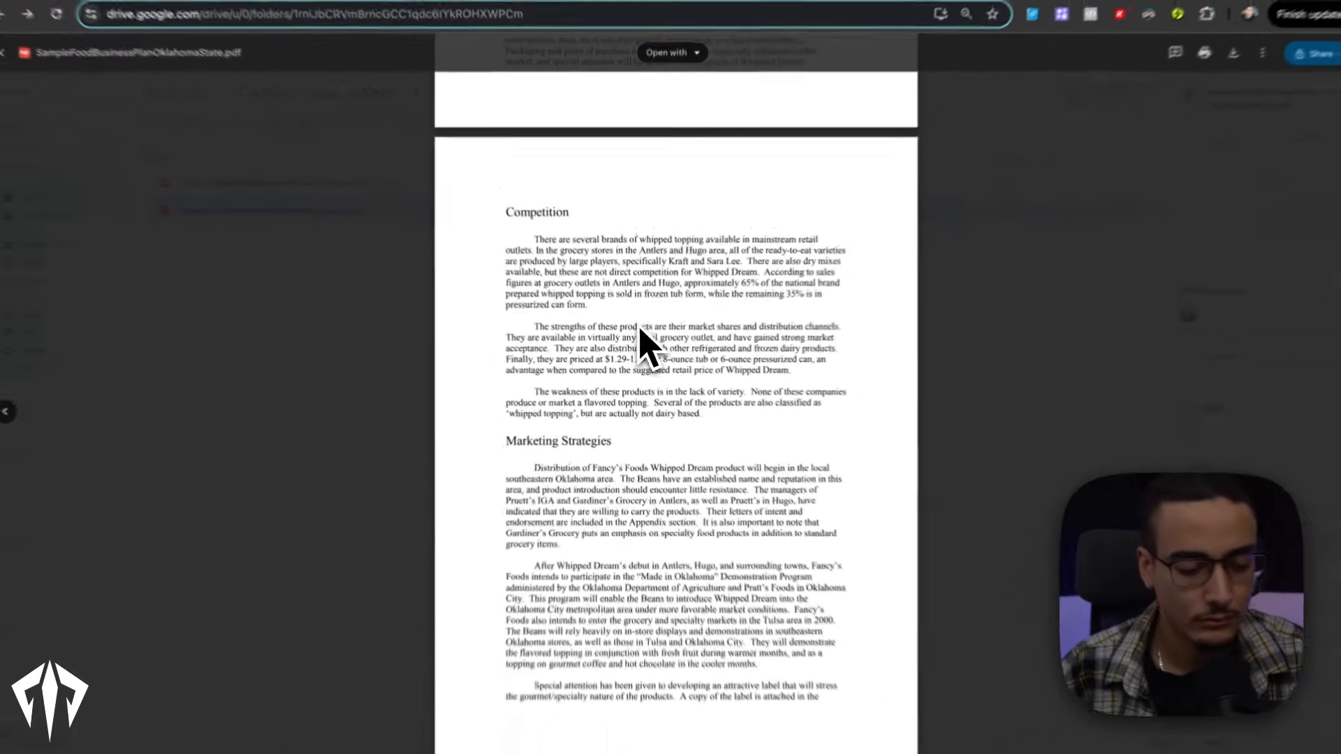
{"action": "scroll", "coordinate": [702, 262], "scroll_direction": "up", "scroll_amount": 5}
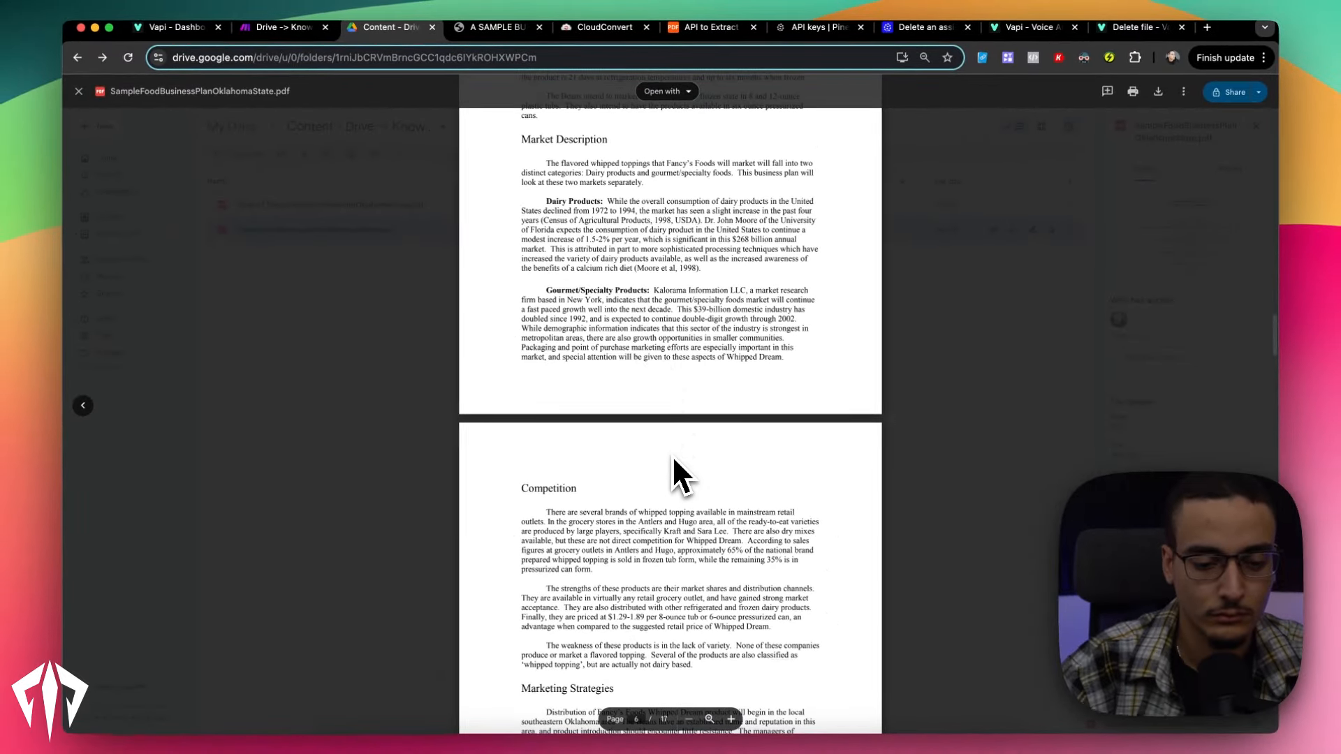
{"action": "scroll", "coordinate": [672, 455], "scroll_direction": "up", "scroll_amount": 5}
{"action": "scroll", "coordinate": [672, 455], "scroll_direction": "down", "scroll_amount": 6}
{"action": "scroll", "coordinate": [672, 454], "scroll_direction": "up", "scroll_amount": 2}
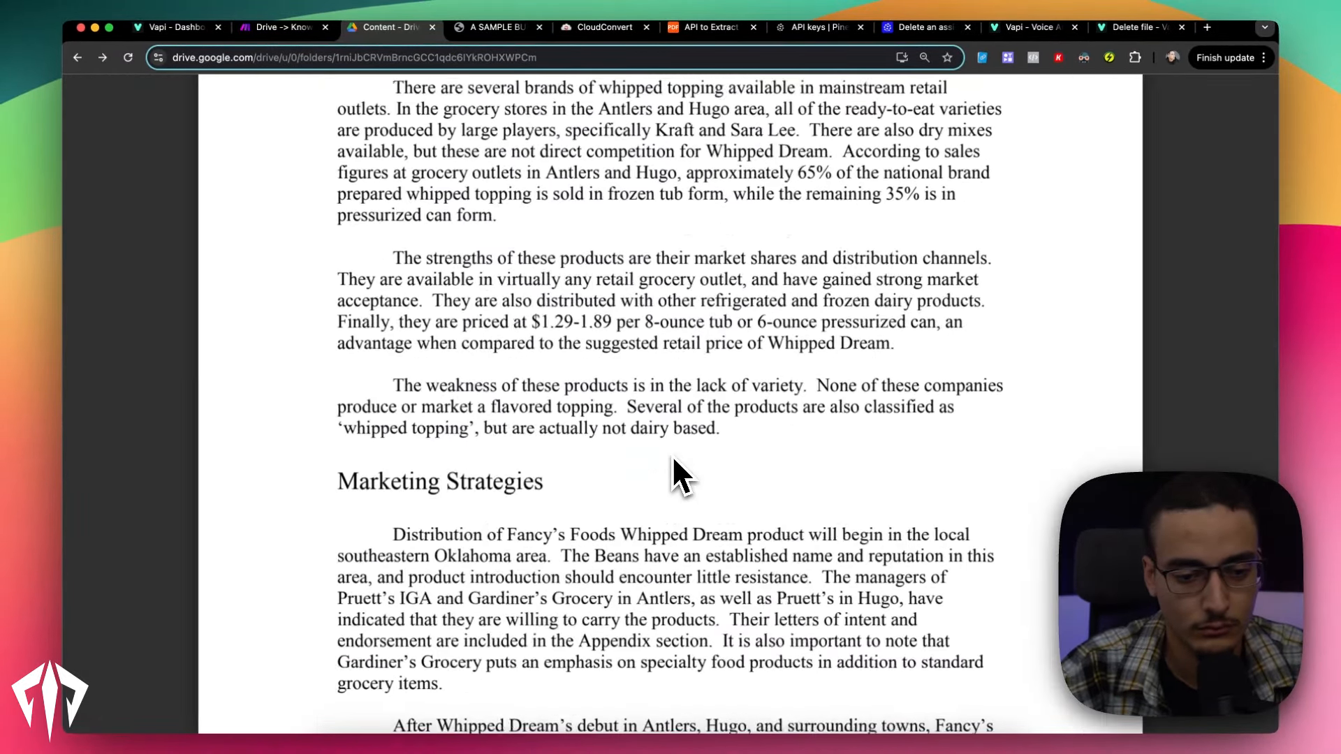
{"action": "scroll", "coordinate": [672, 455], "scroll_direction": "up", "scroll_amount": 2}
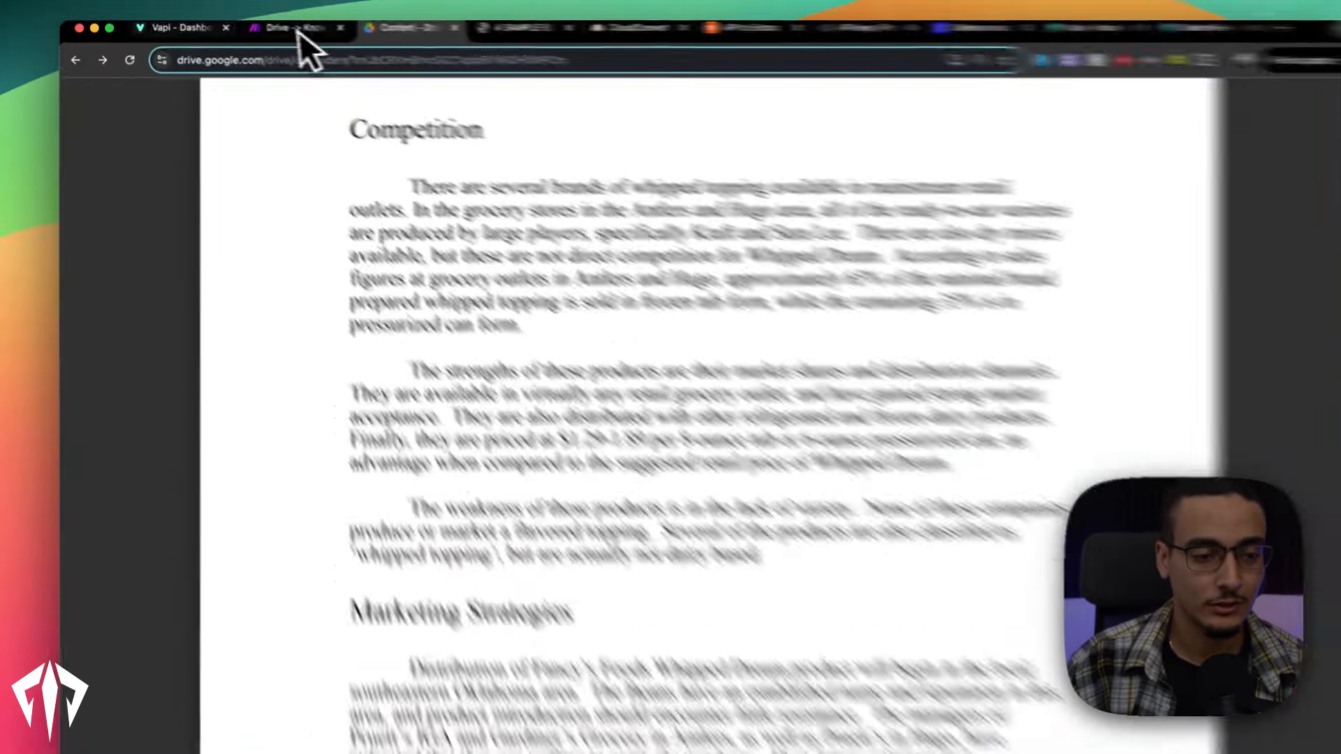
{"action": "left_click", "coordinate": [171, 26]}
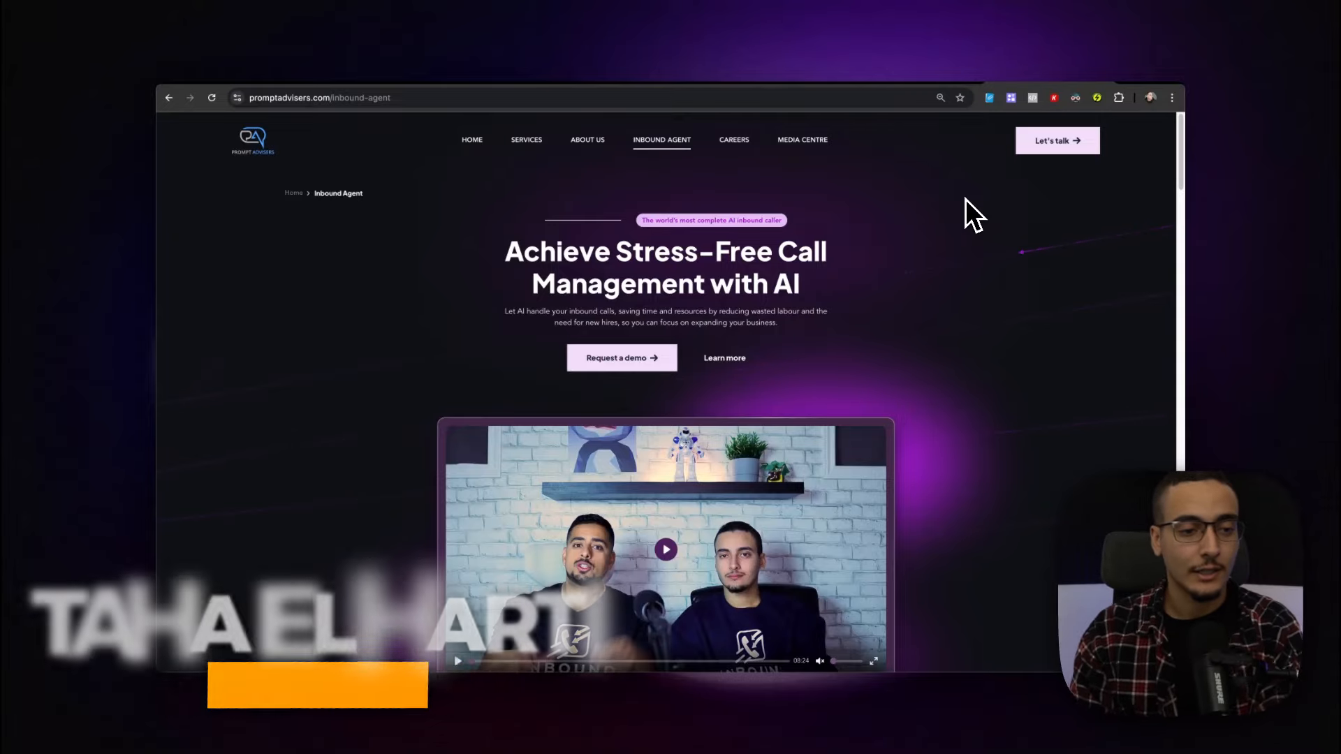
{"action": "scroll", "coordinate": [966, 198], "scroll_direction": "down", "scroll_amount": 7}
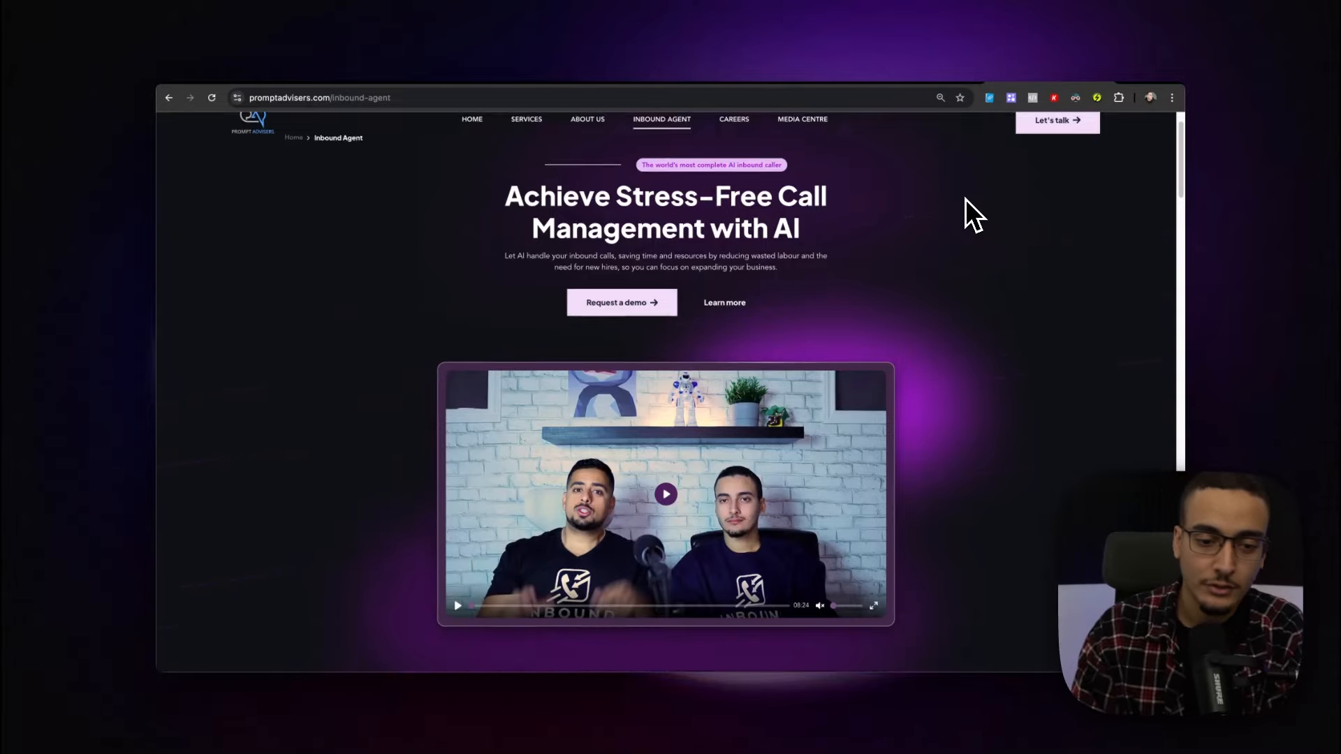
{"action": "scroll", "coordinate": [965, 199], "scroll_direction": "down", "scroll_amount": 1}
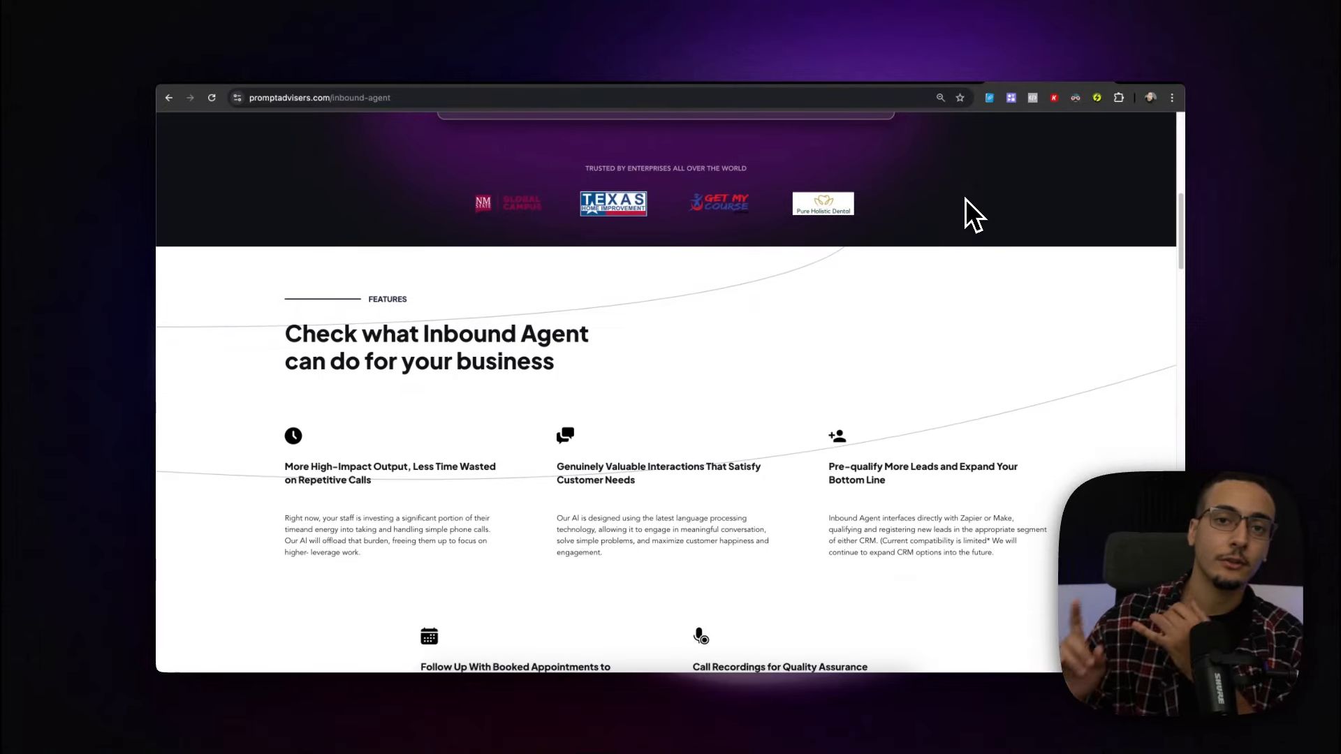